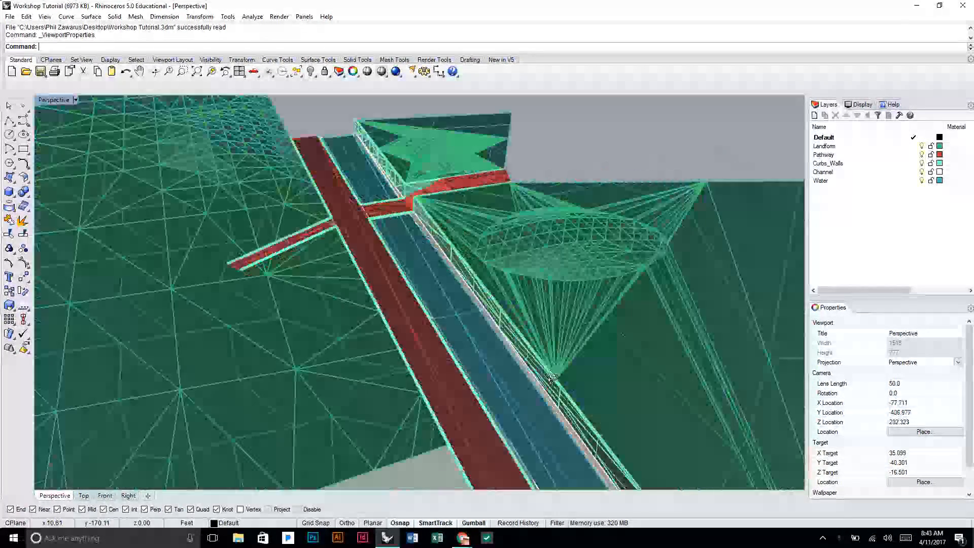
Step: Examine the whole site model, including landform, pathways, walls and water channel, from above and from several low angles
scroll(552, 351, down, 4)
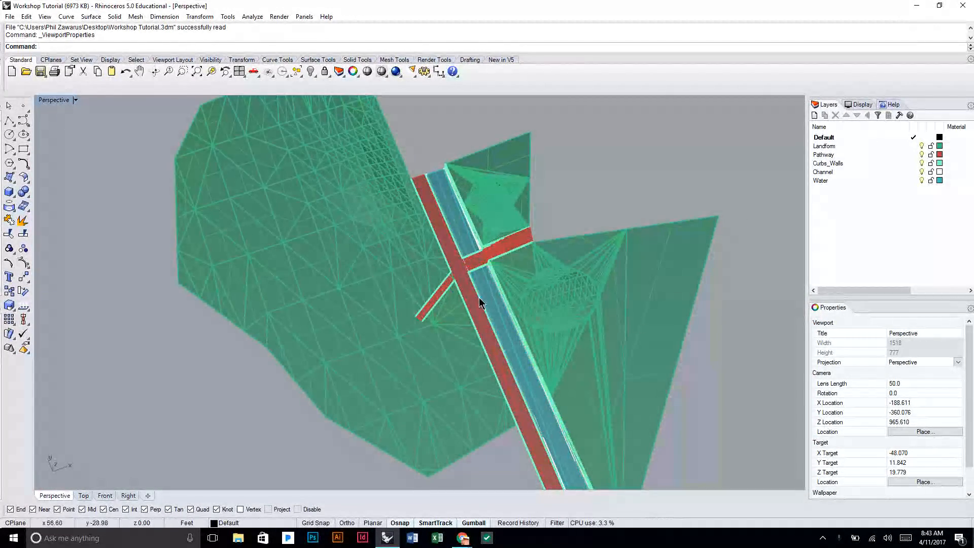
right_drag(652, 387, 480, 304)
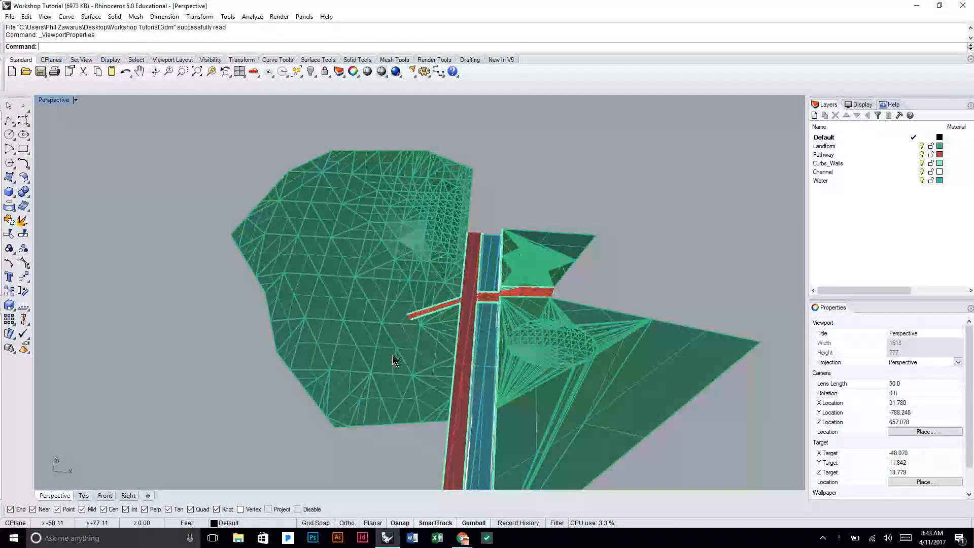
right_drag(395, 360, 415, 330)
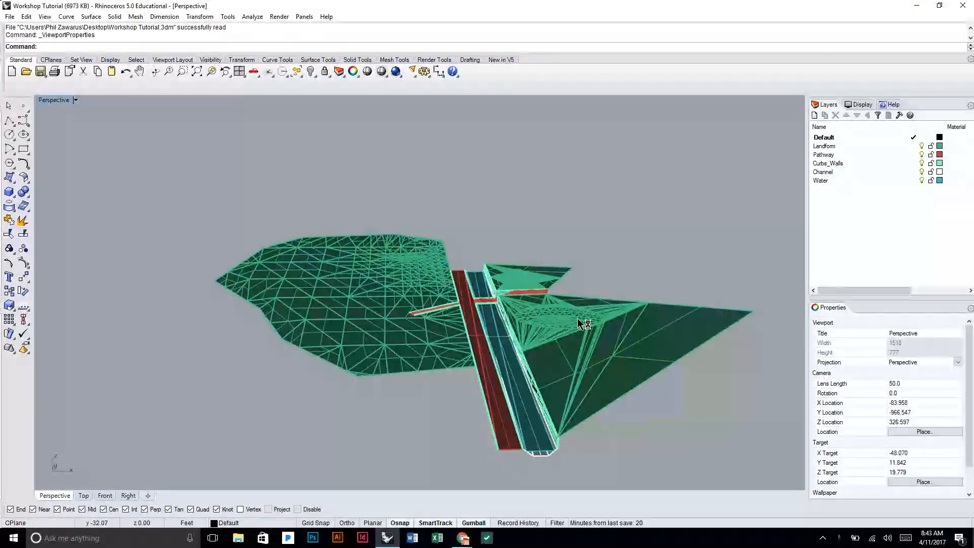
right_drag(459, 280, 476, 365)
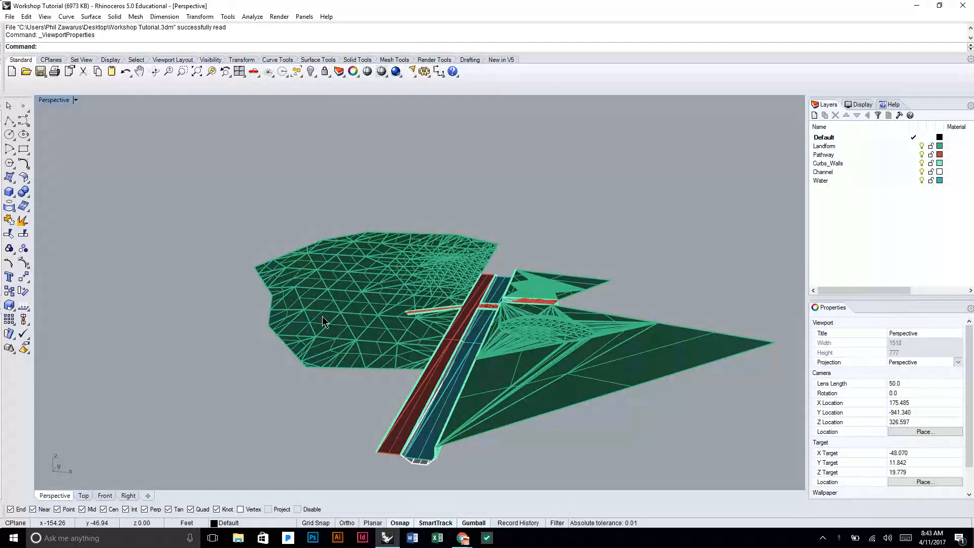
right_drag(303, 317, 487, 335)
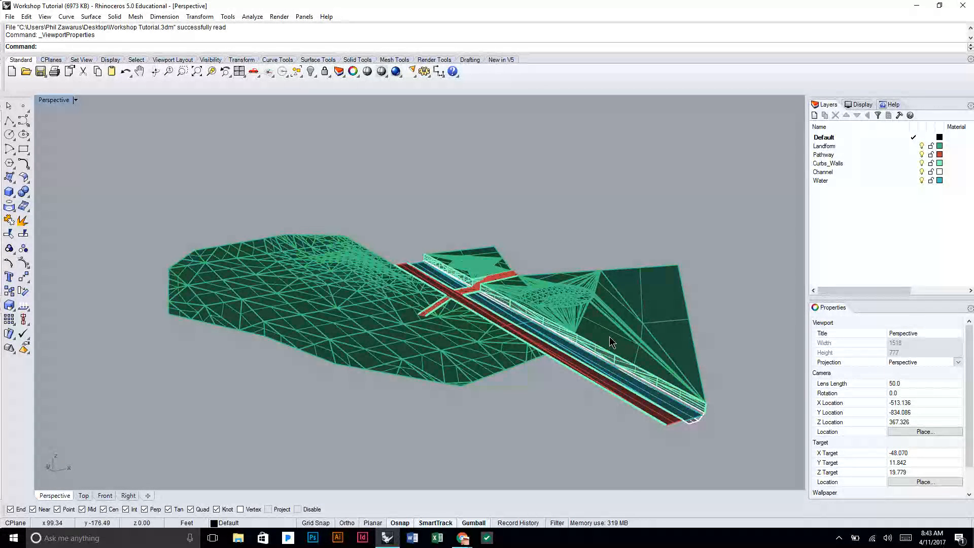
shift+right_drag(617, 333, 570, 319)
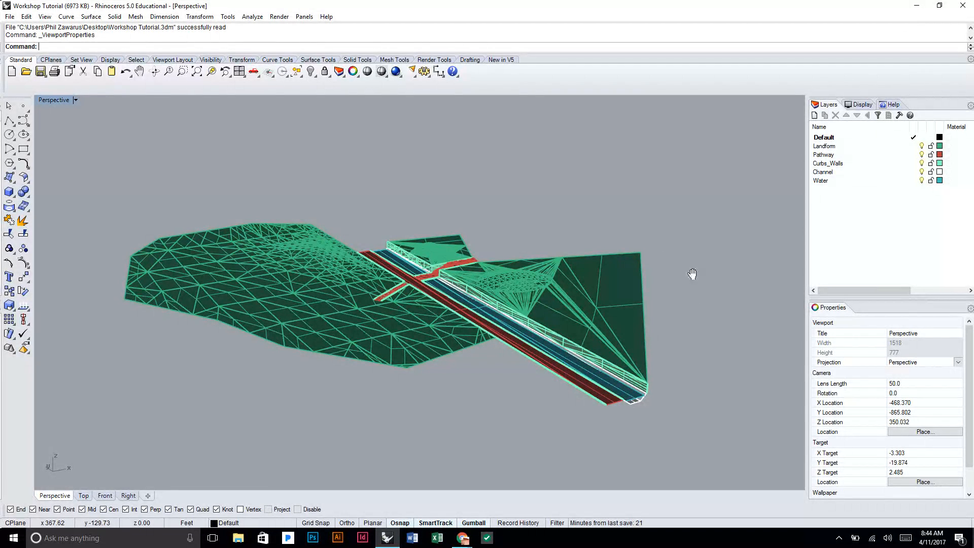
mouse_move(637, 230)
shift+right_down()
mouse_move(613, 218)
mouse_move(644, 242)
shift+right_up()
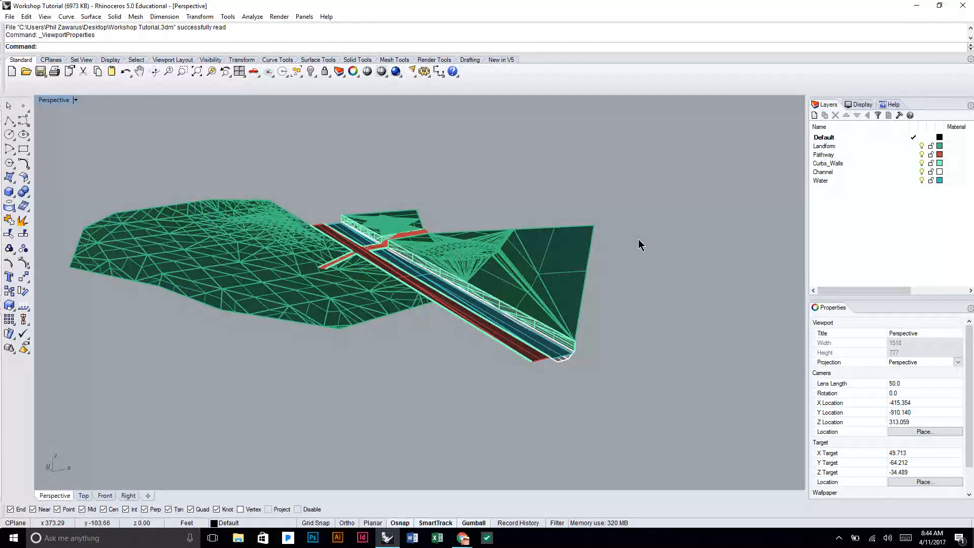
Step: Create a new layer named Contours
click(815, 115)
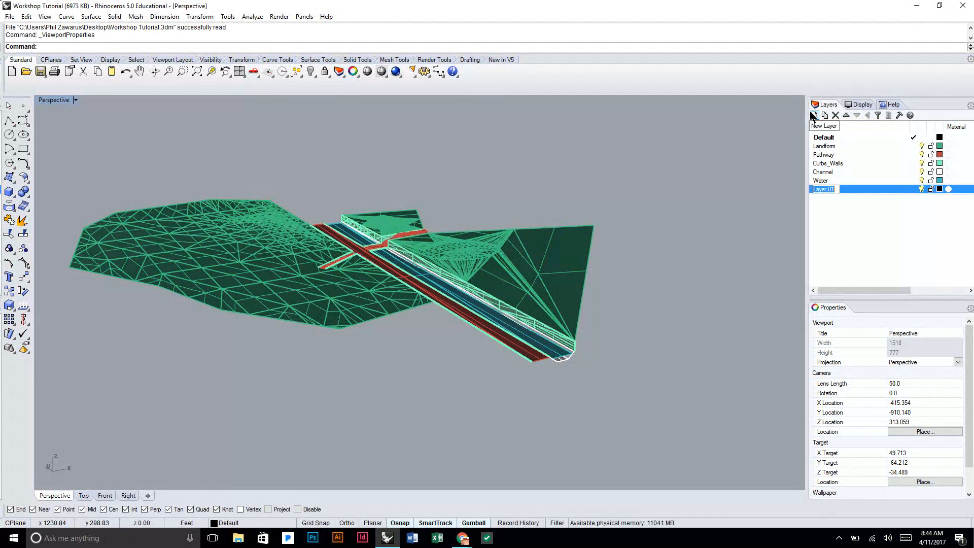
text(Contours)
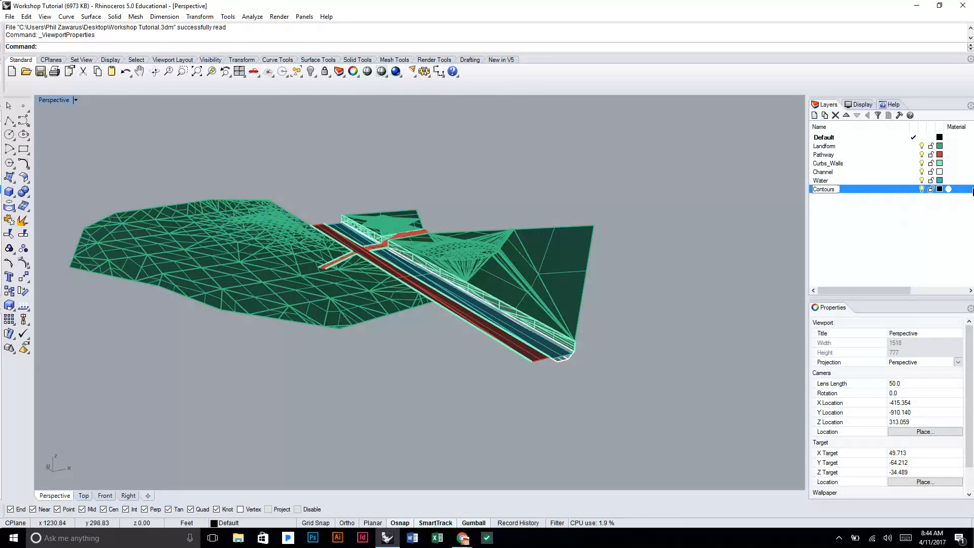
key(Return)
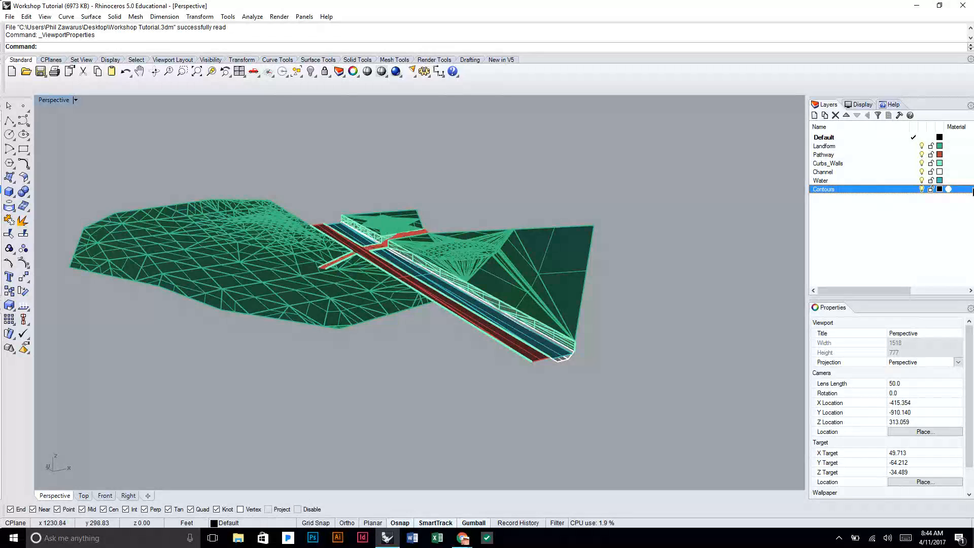
mouse_move(335, 248)
right_down()
mouse_move(348, 286)
mouse_move(338, 260)
right_up()
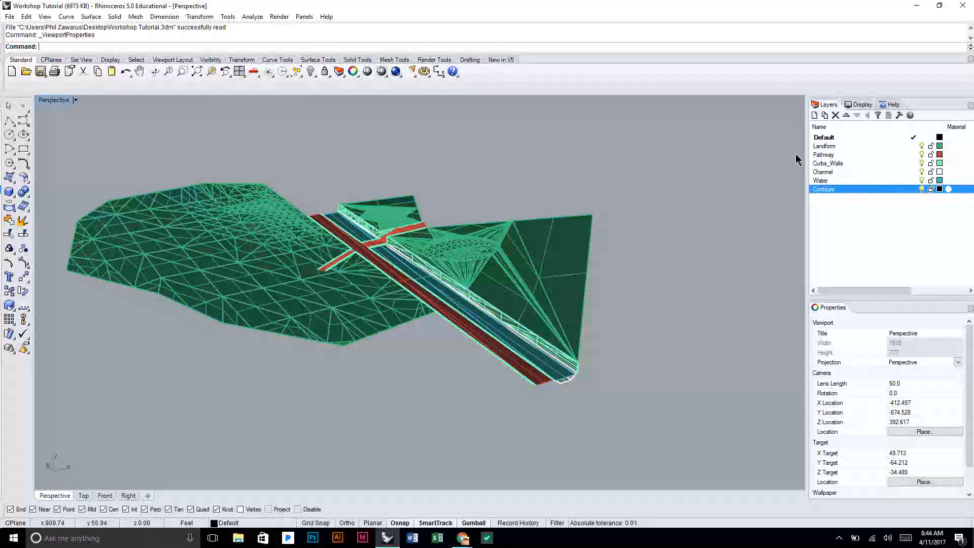
Step: Set the Contours layer's color to Cyan and make it the current layer
click(939, 189)
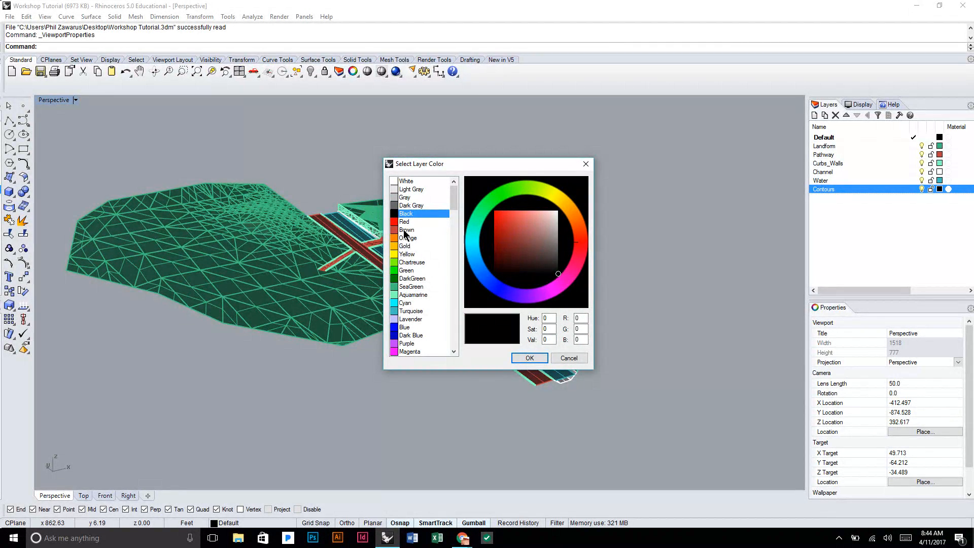
click(406, 303)
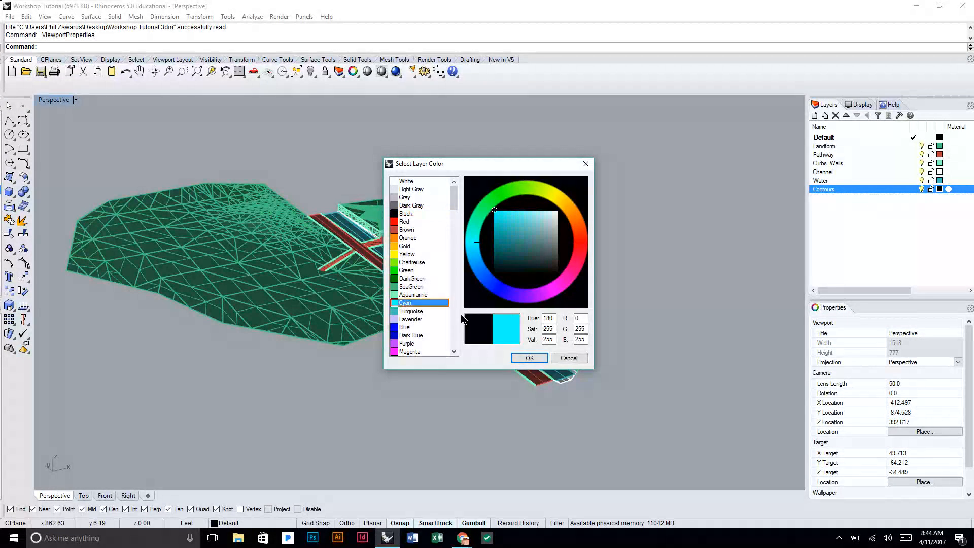
click(530, 359)
right_drag(550, 325, 919, 143)
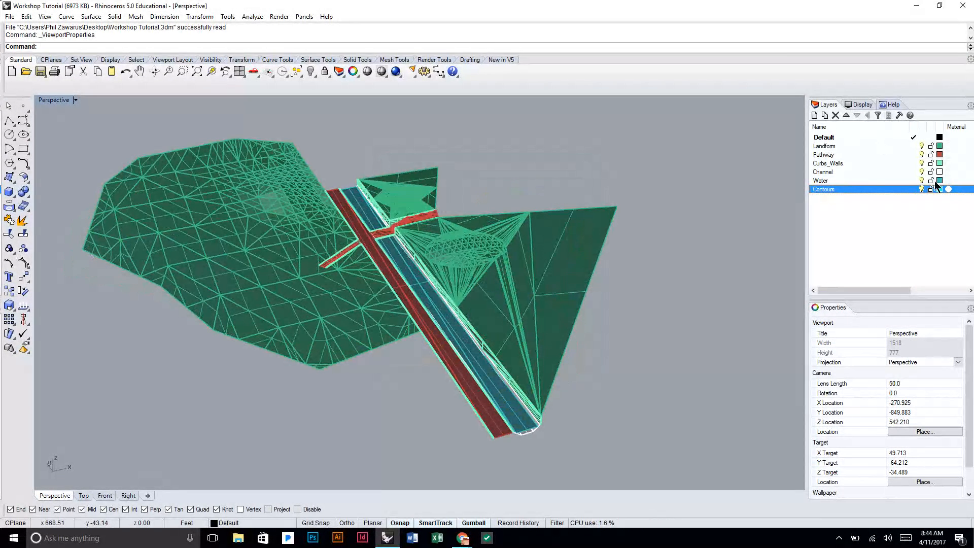
click(913, 189)
Step: Select all the landform, pathway, wall, channel and water polysurfaces of the site model
right_drag(569, 351, 619, 357)
drag(619, 395, 83, 165)
right_drag(434, 242, 436, 297)
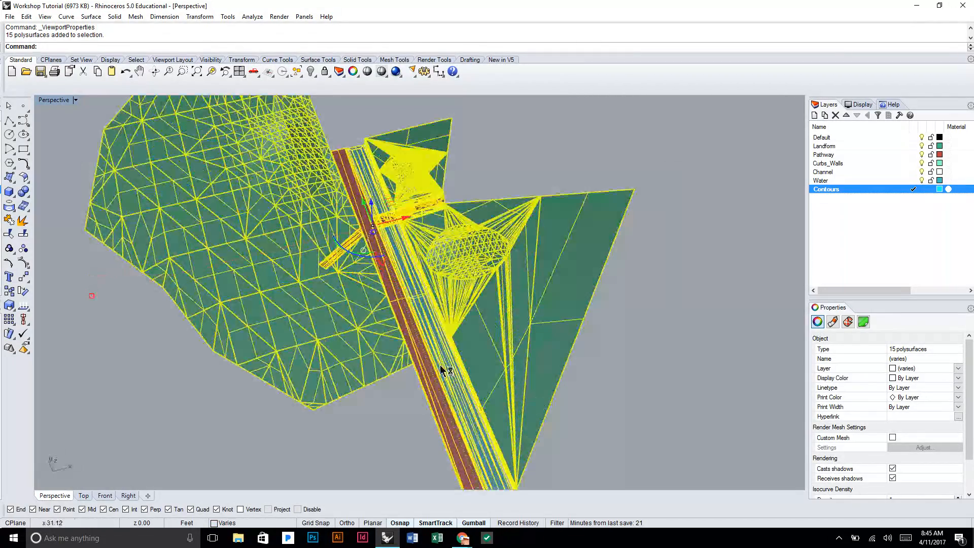
right_drag(500, 332, 329, 267)
scroll(336, 257, up, 3)
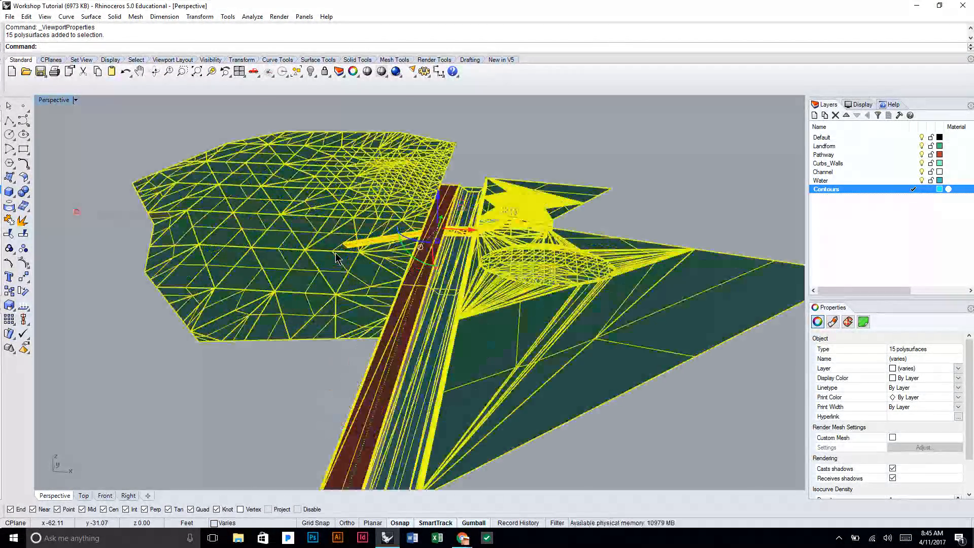
right_drag(424, 322, 424, 302)
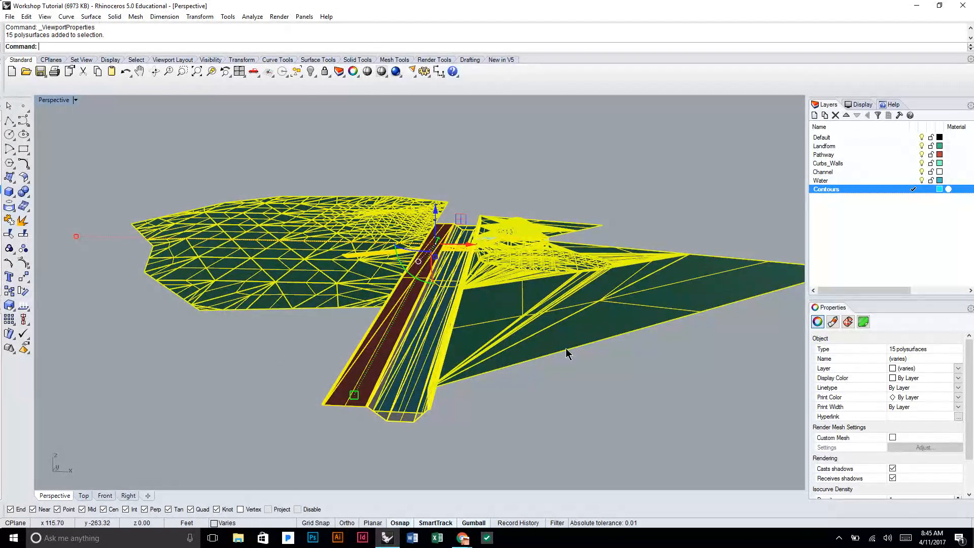
right_drag(479, 343, 602, 334)
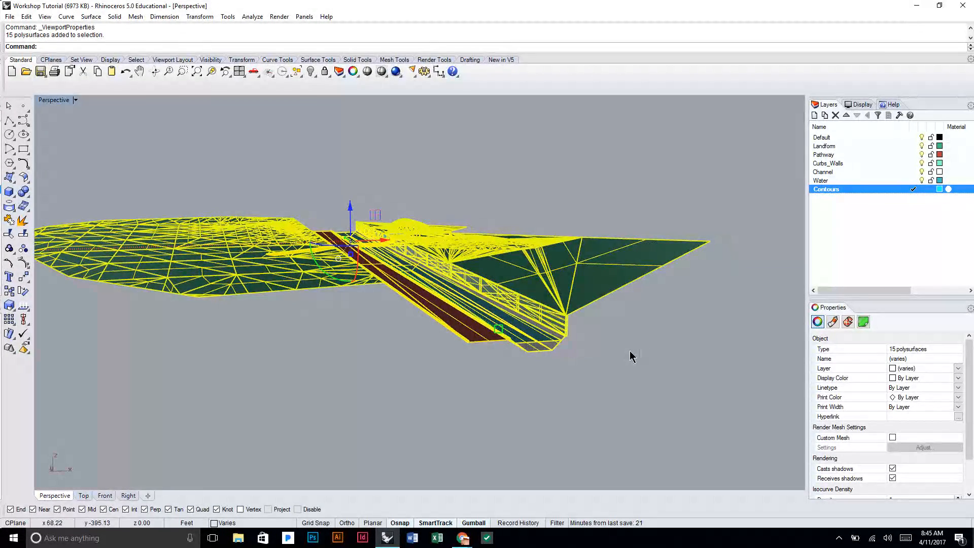
Step: Start the Contour command on the selection and set the contour plane base point at the channel bottom's end corner
text(Contour)
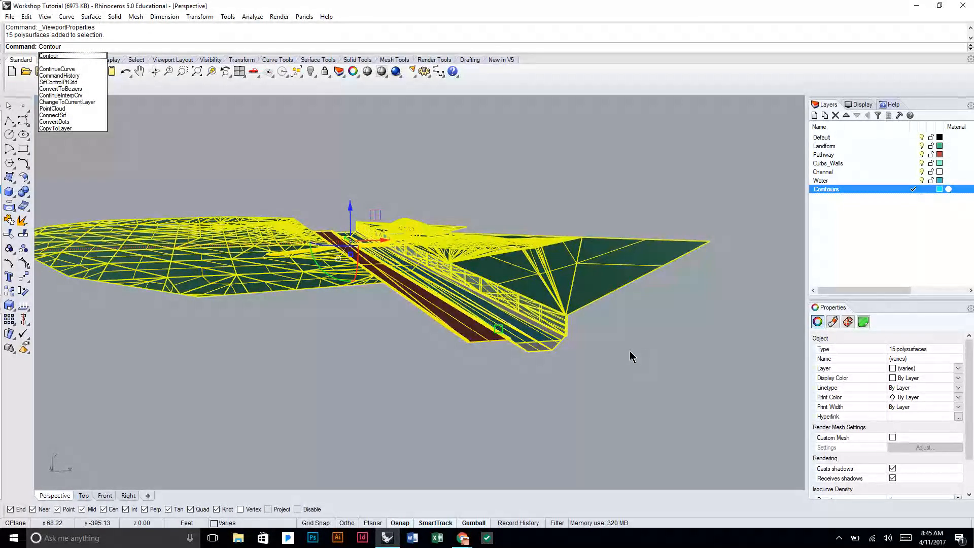
key(Return)
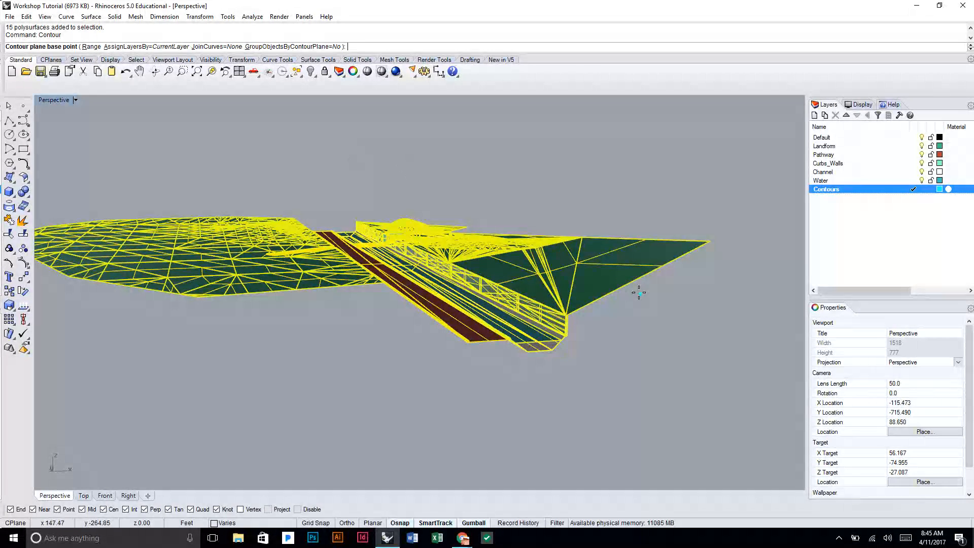
scroll(594, 330, up, 4)
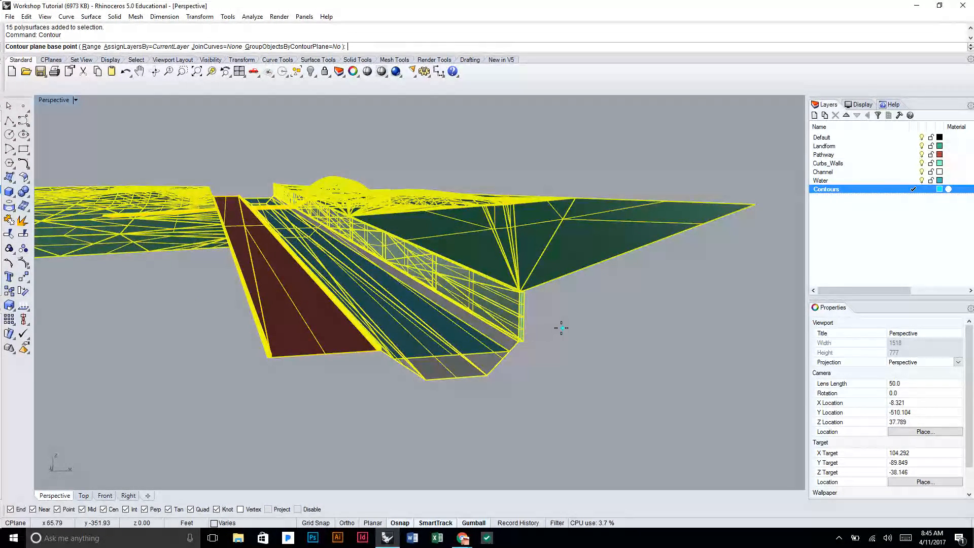
scroll(539, 351, up, 2)
mouse_move(535, 353)
right_down()
mouse_move(541, 345)
mouse_move(528, 359)
right_up()
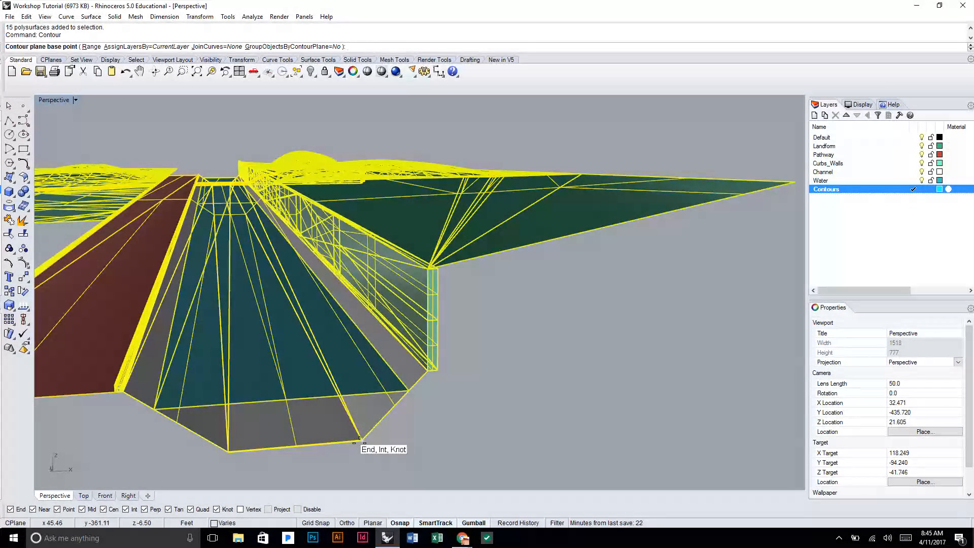
right_drag(359, 442, 362, 431)
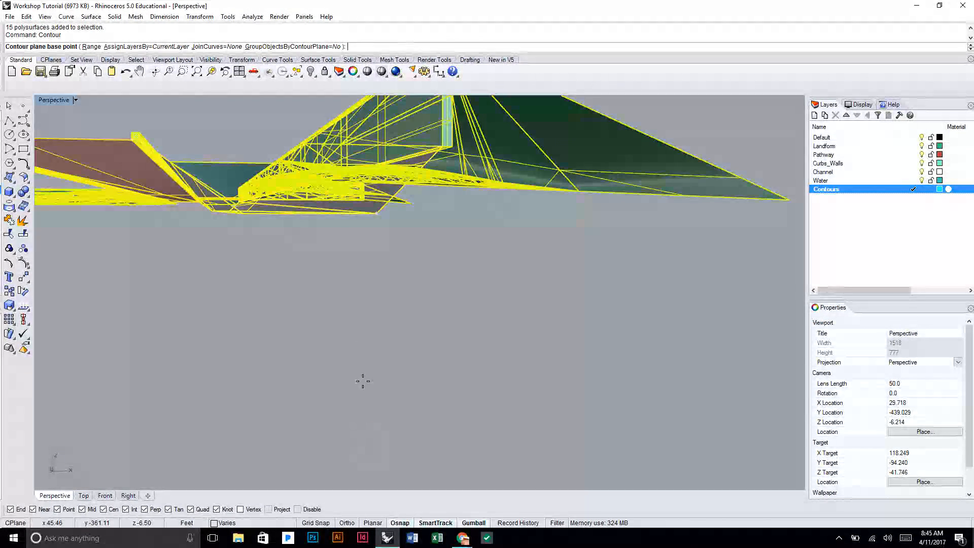
click(376, 212)
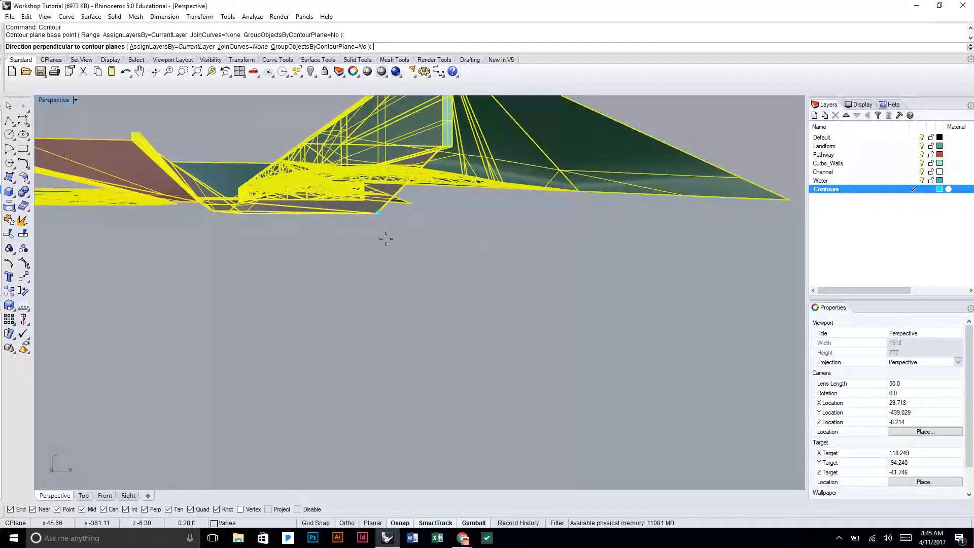
Step: Set the contour direction vertically upward from the base point in the Front view and enter a contour distance of 1
shift+right_drag(390, 208, 429, 259)
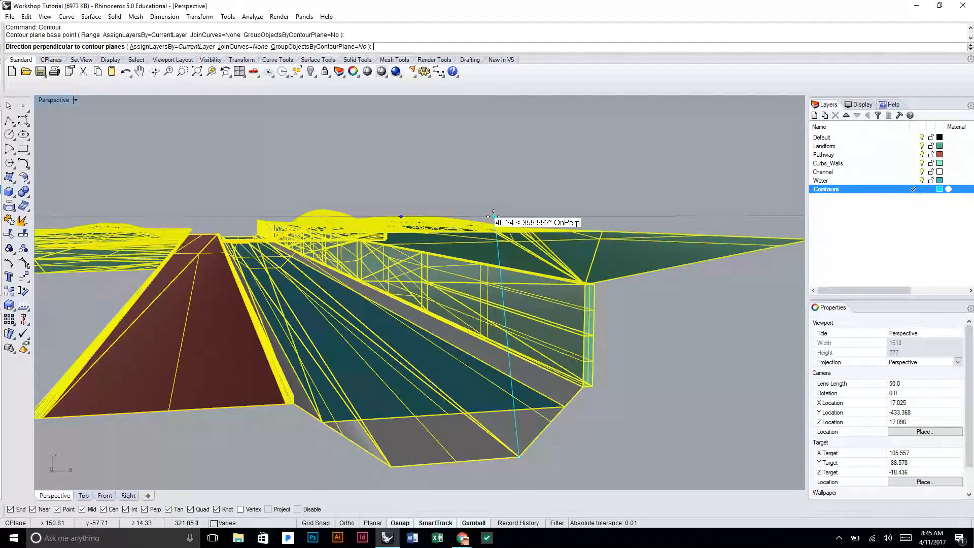
right_drag(537, 278, 558, 318)
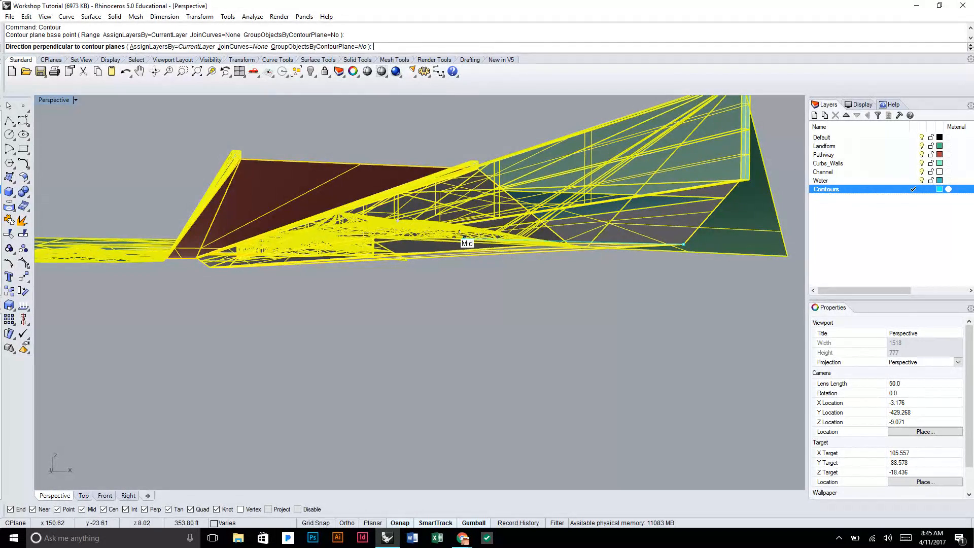
shift+right_drag(460, 235, 435, 283)
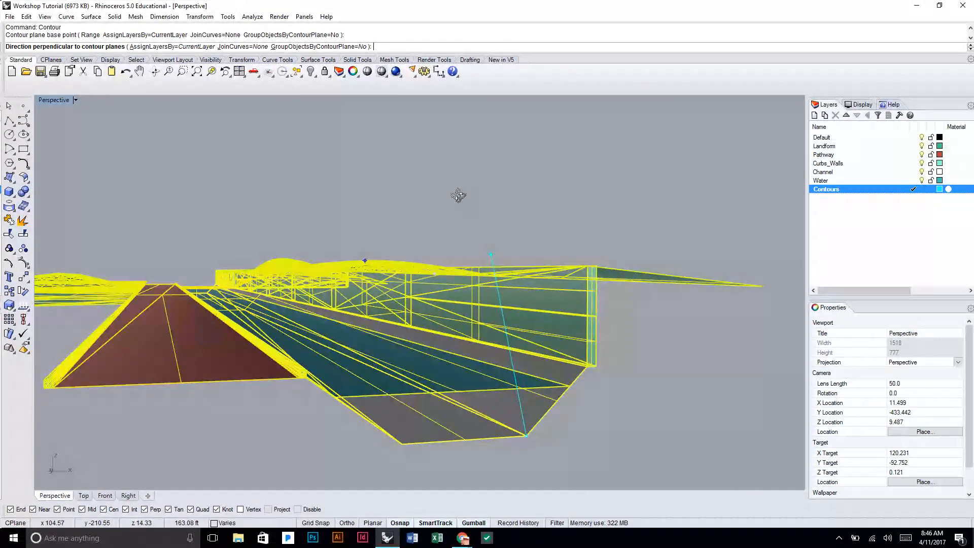
right_drag(458, 193, 477, 246)
scroll(477, 246, down, 8)
right_drag(561, 312, 530, 284)
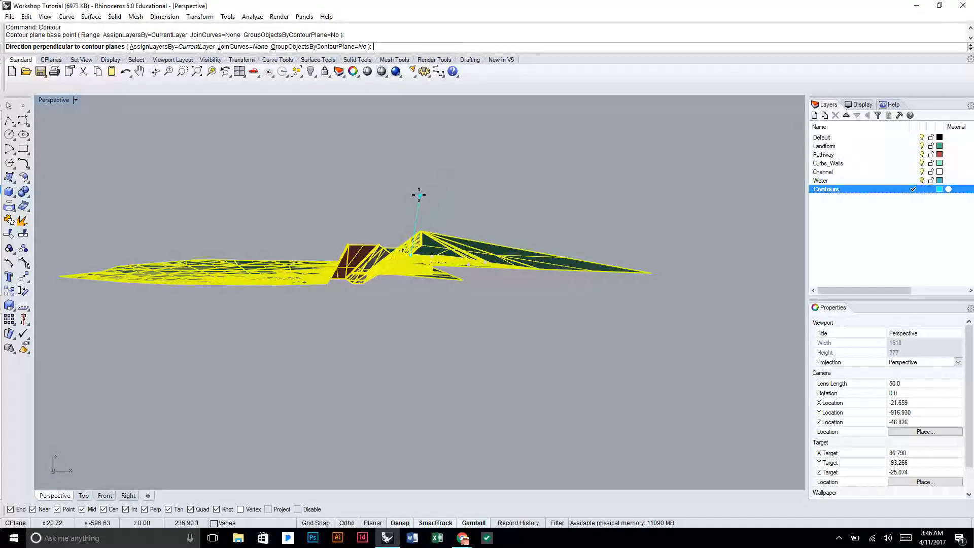
scroll(419, 196, up, 3)
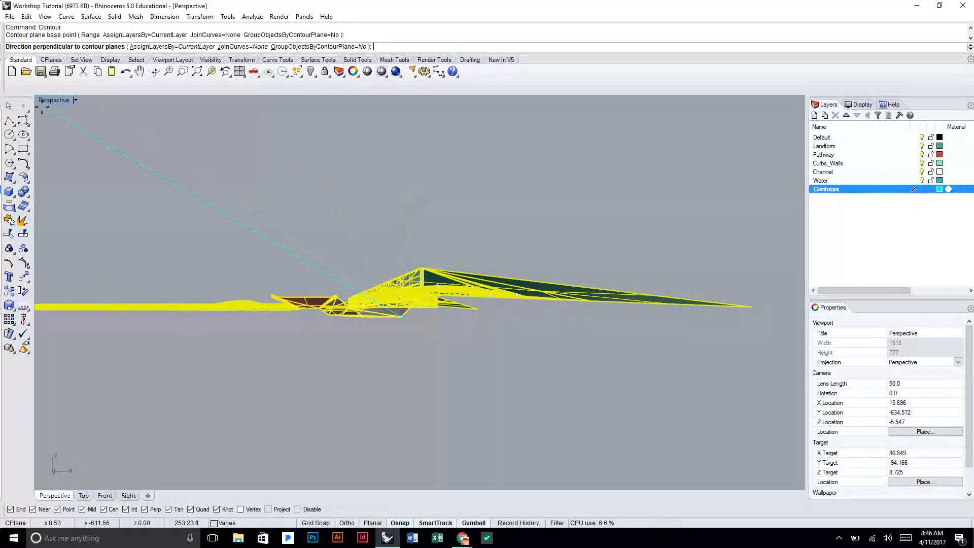
double_click(45, 99)
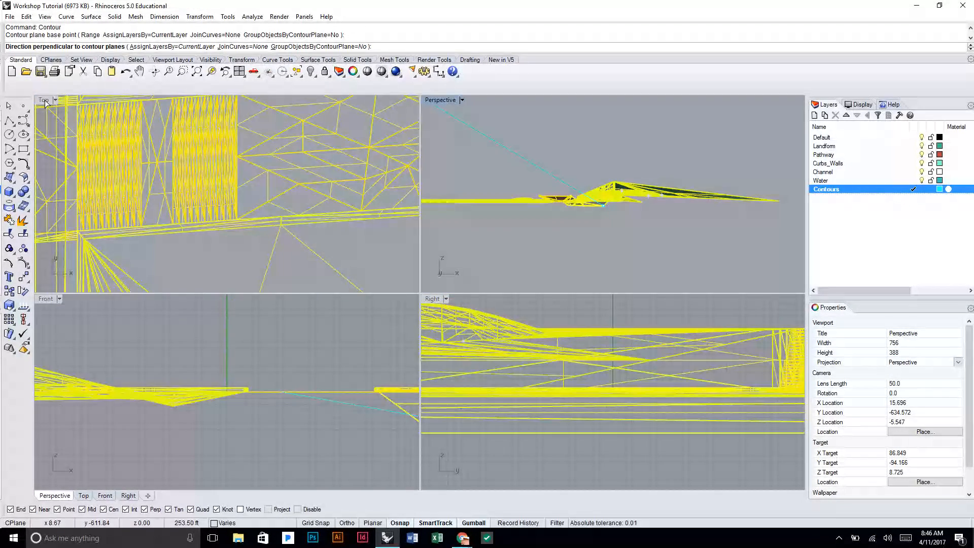
click(45, 99)
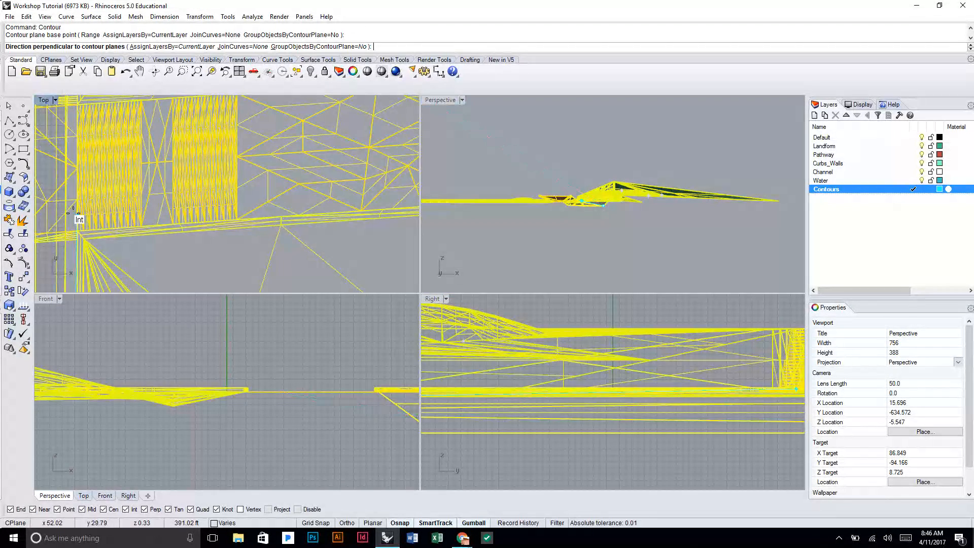
double_click(45, 298)
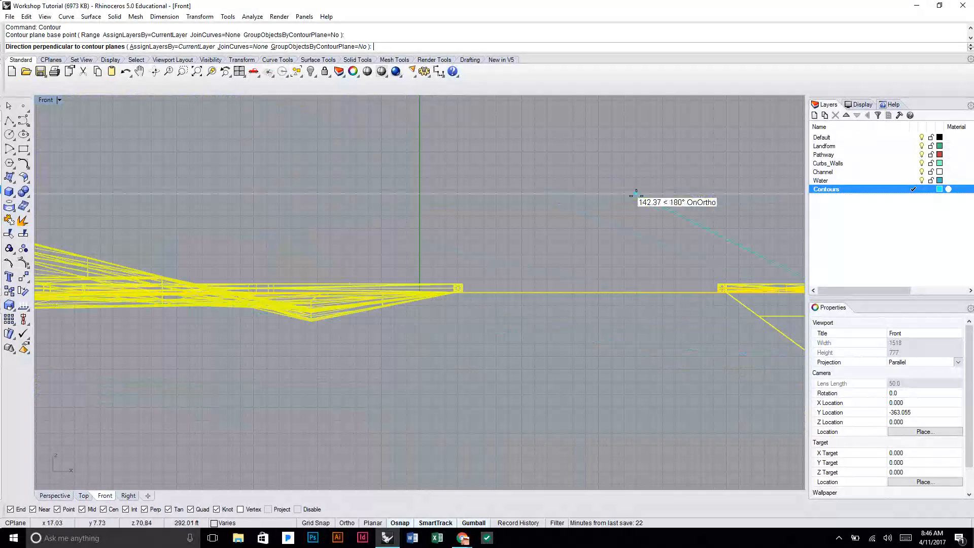
scroll(600, 249, down, 3)
right_drag(774, 207, 617, 244)
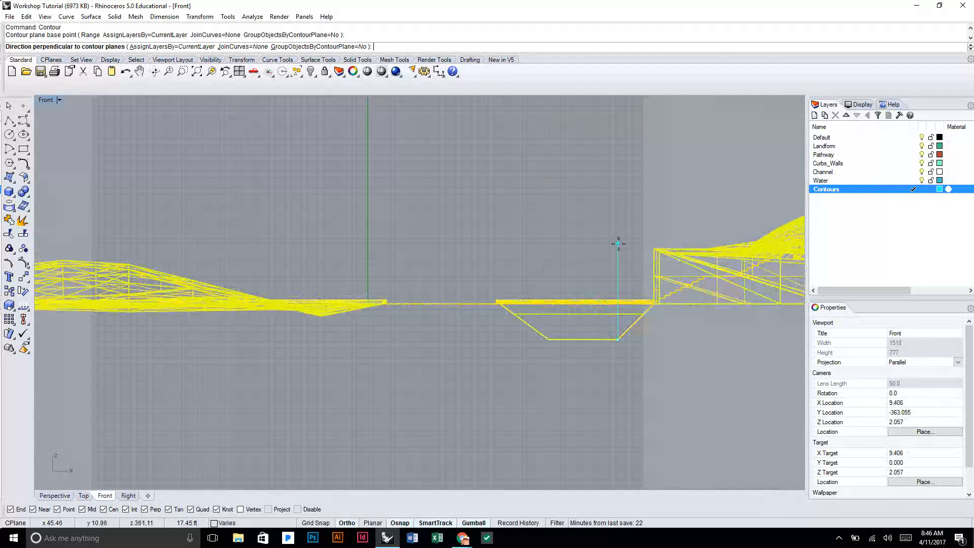
click(614, 201)
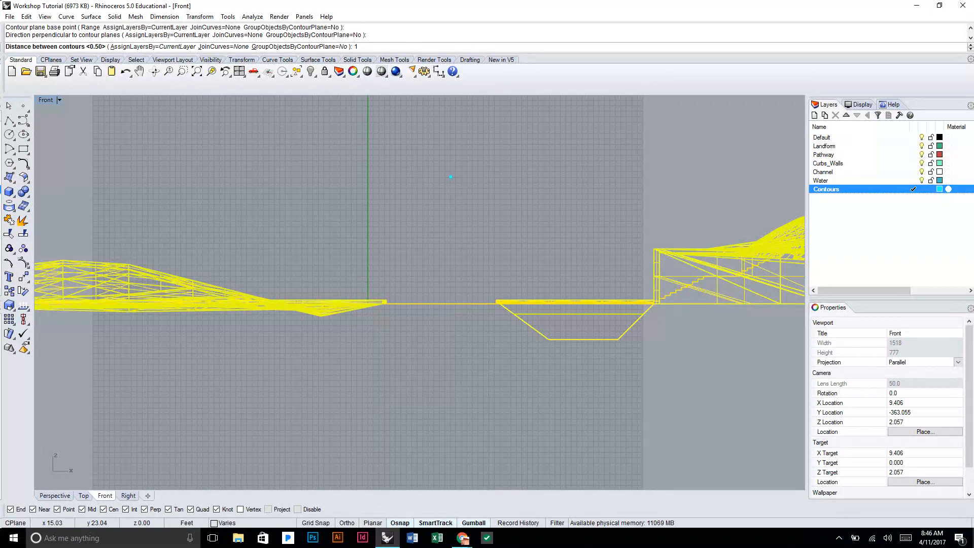
Step: Maximize the Perspective view and generate the contours of the selected site model
double_click(47, 101)
click(429, 100)
double_click(429, 100)
right_drag(434, 170, 461, 192)
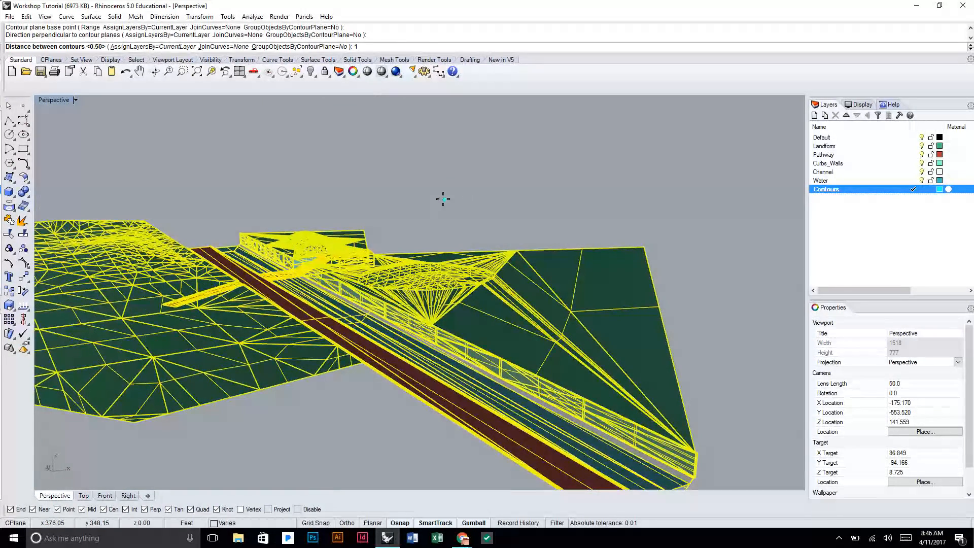
key(Return)
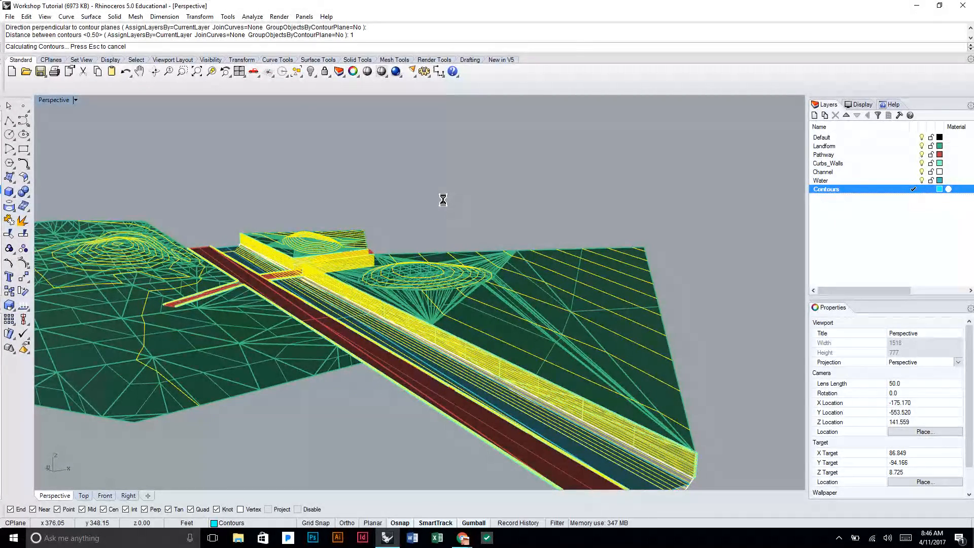
right_drag(522, 222, 503, 202)
click(504, 198)
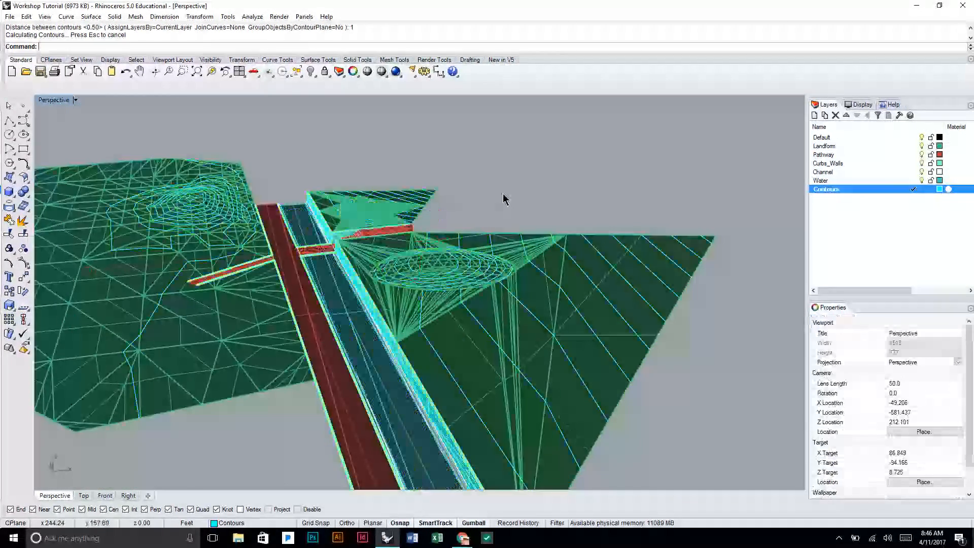
Step: Hide the Default, Landform, Pathway, Curbs_Walls, Channel and Water layers to examine the contour lines on their own
click(908, 181)
shift+click(891, 134)
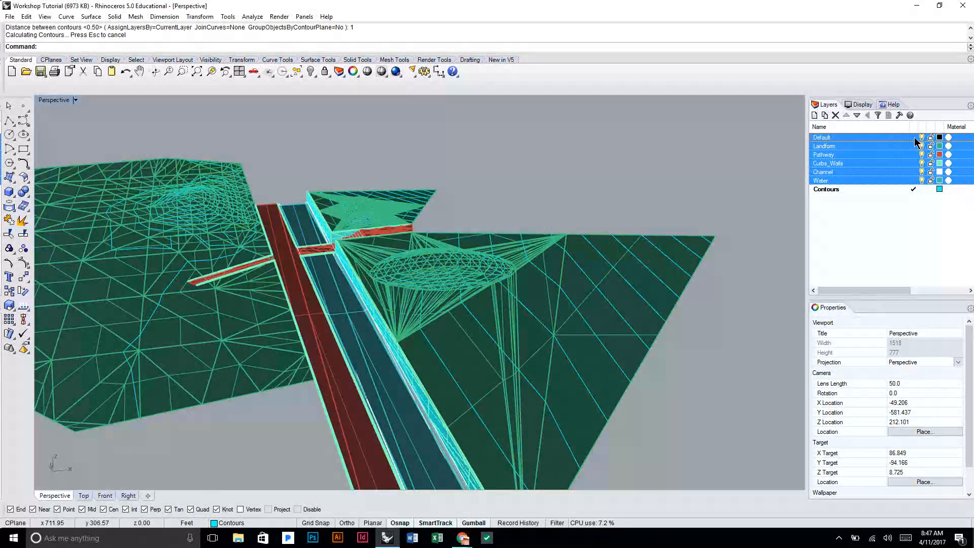
click(922, 144)
scroll(689, 228, down, 6)
right_drag(558, 278, 566, 309)
right_drag(610, 335, 296, 236)
scroll(543, 198, down, 6)
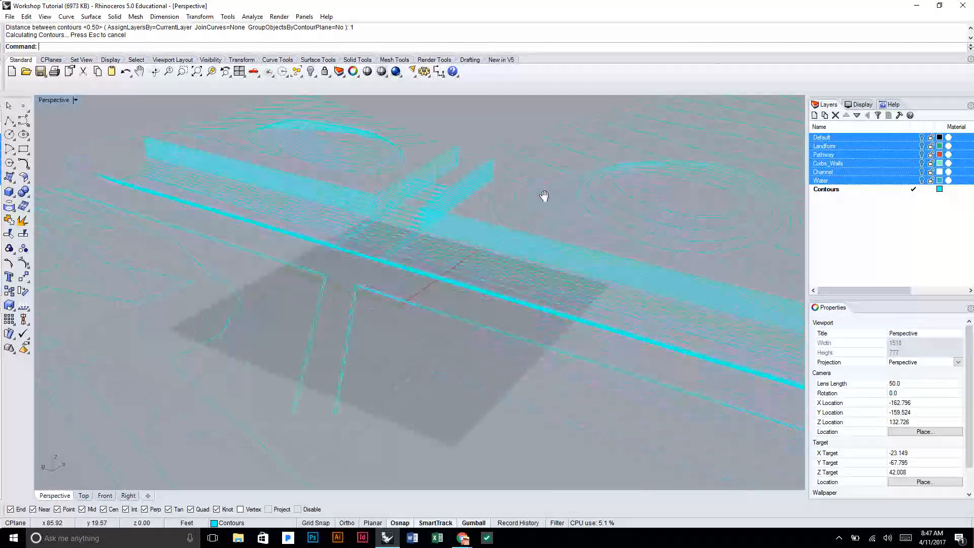
right_drag(625, 202, 497, 189)
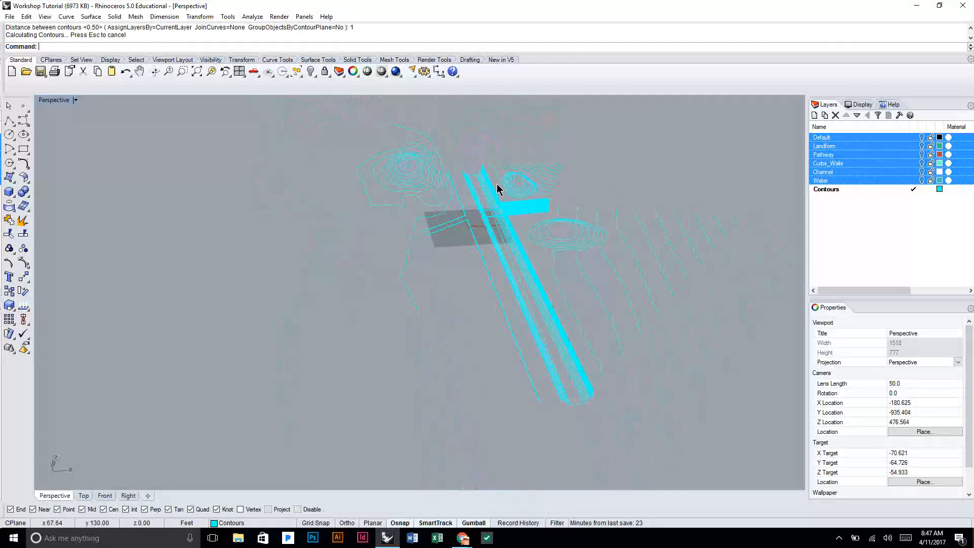
Step: Show the hidden layers again and examine the contour lines against the landform surfaces
click(921, 181)
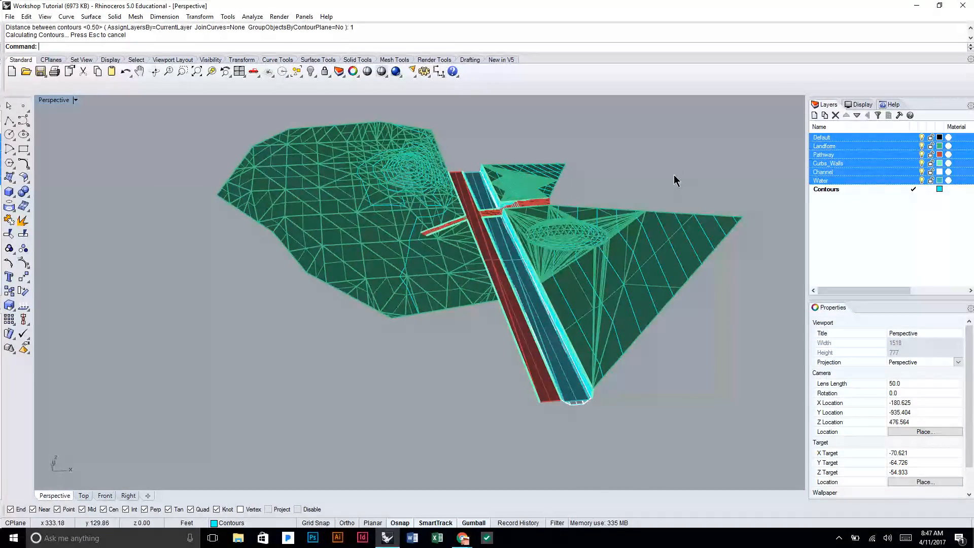
scroll(503, 268, up, 6)
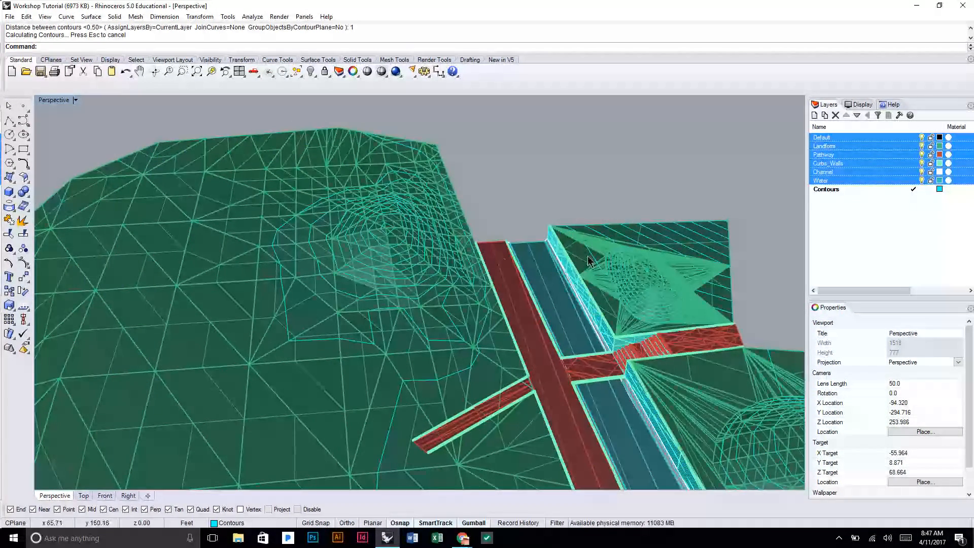
right_drag(640, 276, 378, 238)
scroll(378, 234, up, 8)
right_drag(515, 284, 484, 243)
scroll(483, 243, down, 4)
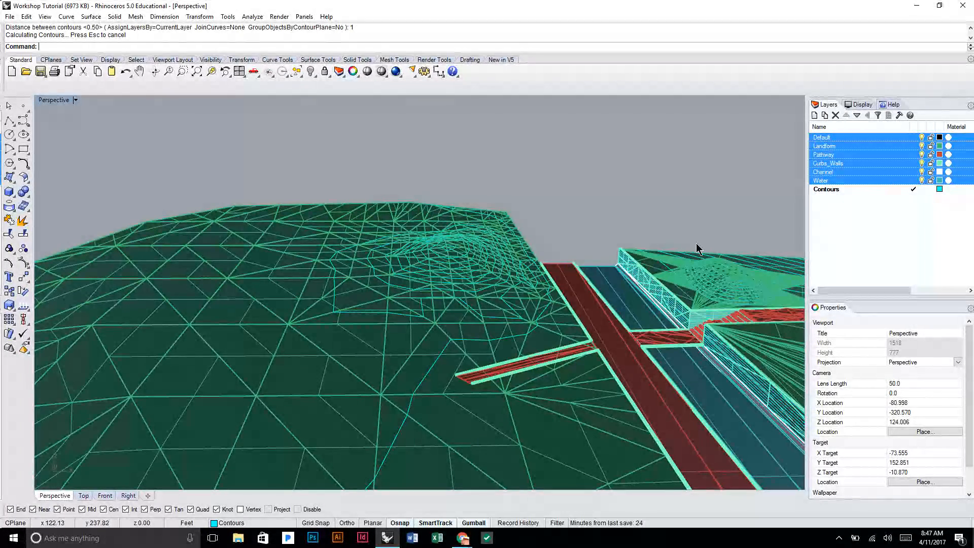
Step: Hide the Contours layer and make Landform the current layer
click(905, 180)
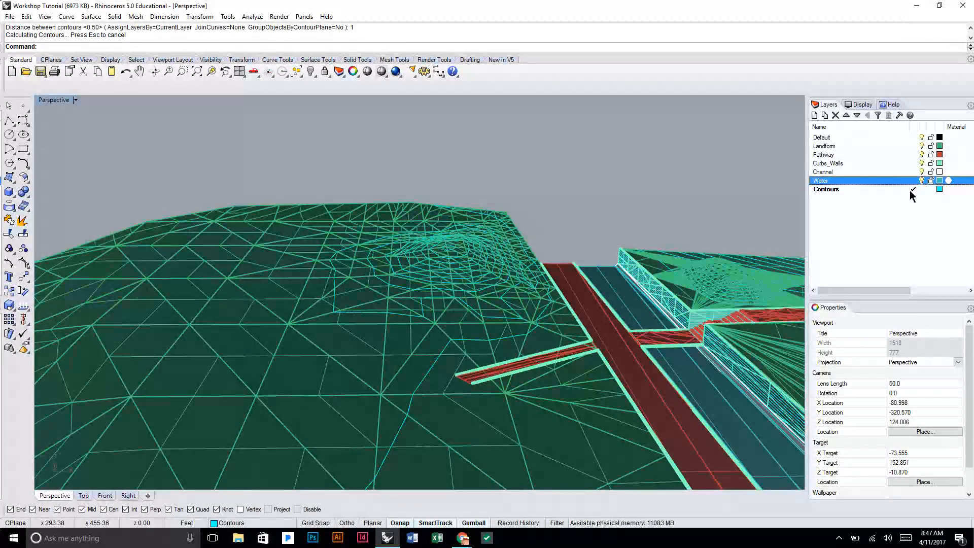
click(912, 181)
click(918, 189)
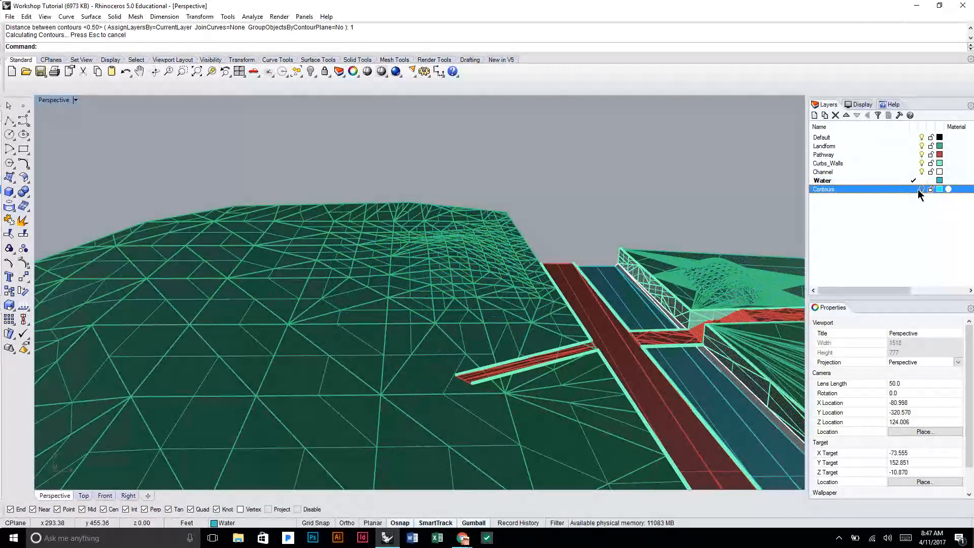
click(917, 145)
click(917, 144)
click(912, 146)
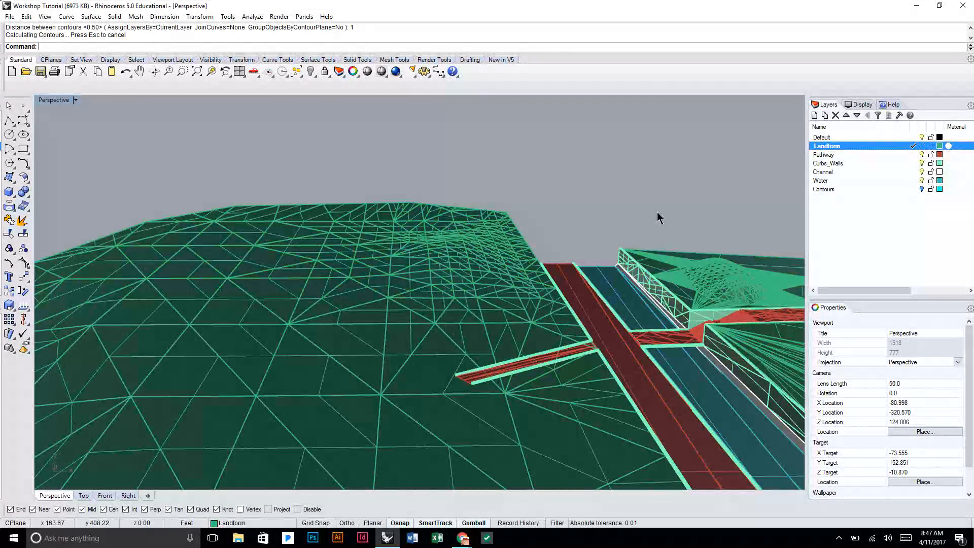
Step: Try to rebuild the large landform polysurface beside the pathway
click(444, 314)
right_drag(444, 313, 591, 194)
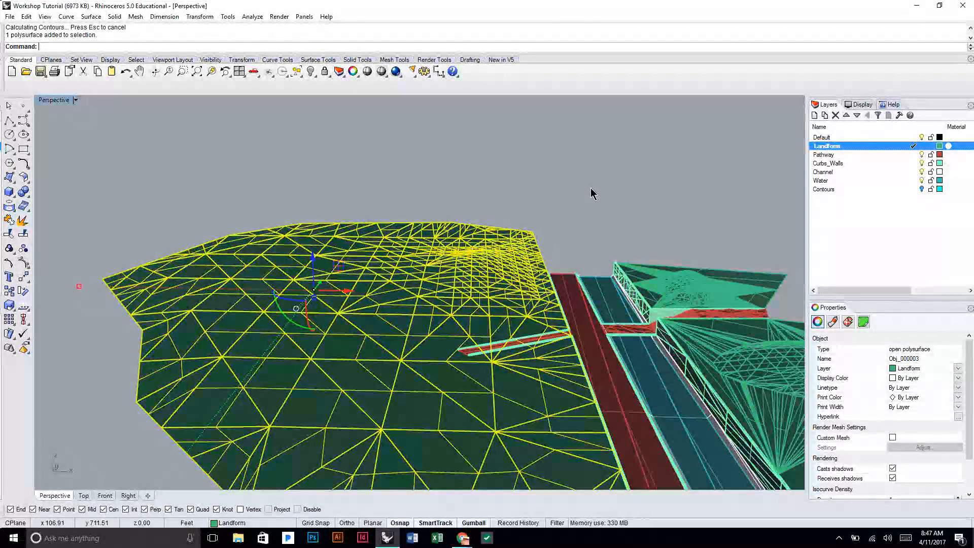
text(Rebuild)
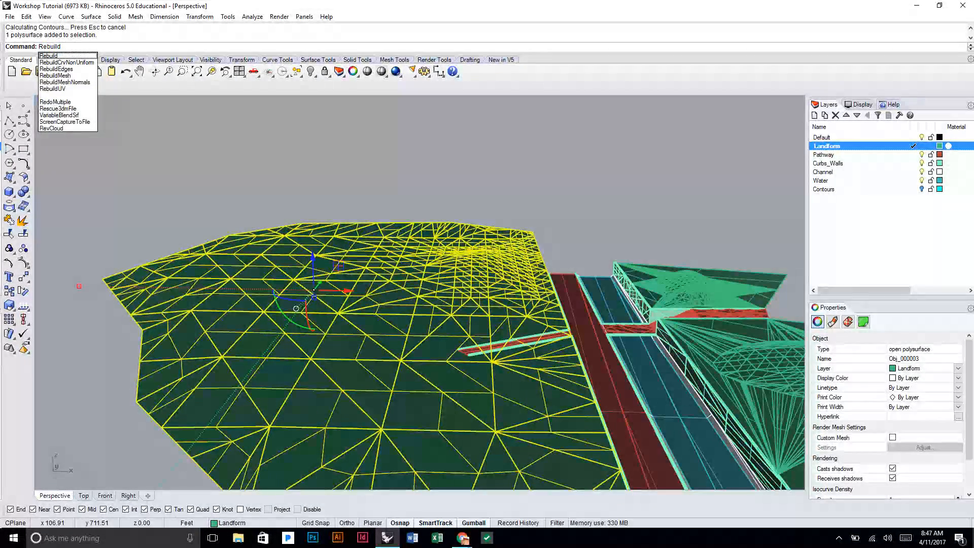
key(Return)
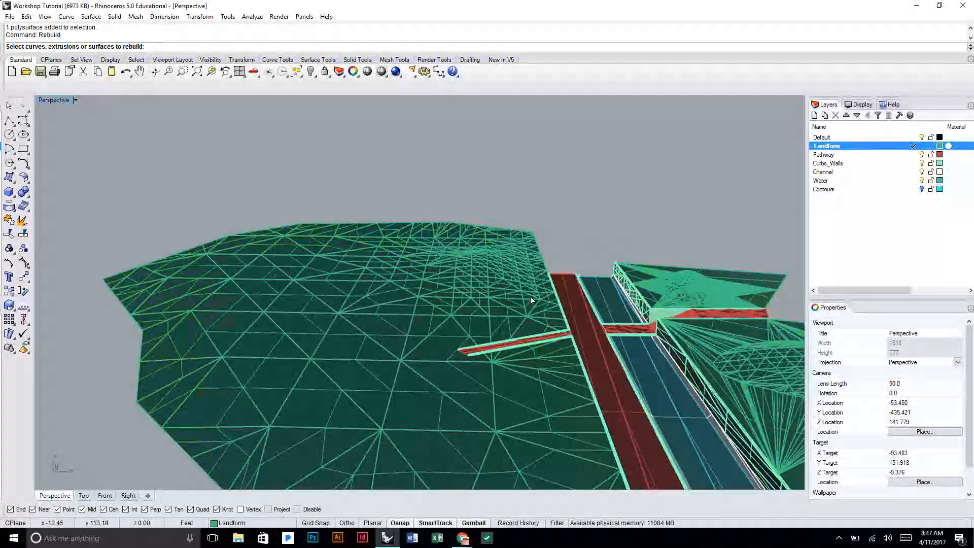
key(Escape)
Step: Extract the points of the large landform polysurface and inspect them from several angles
click(468, 278)
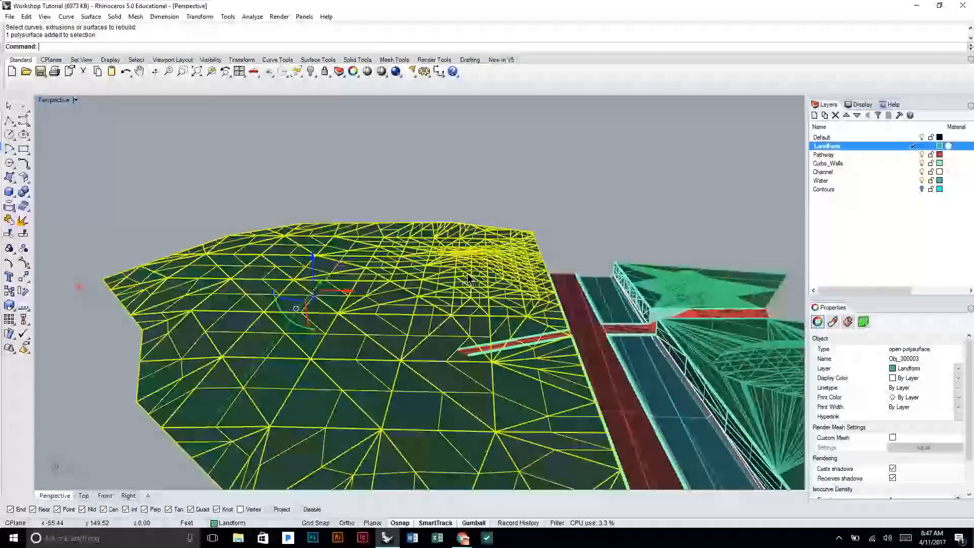
right_drag(468, 219, 479, 254)
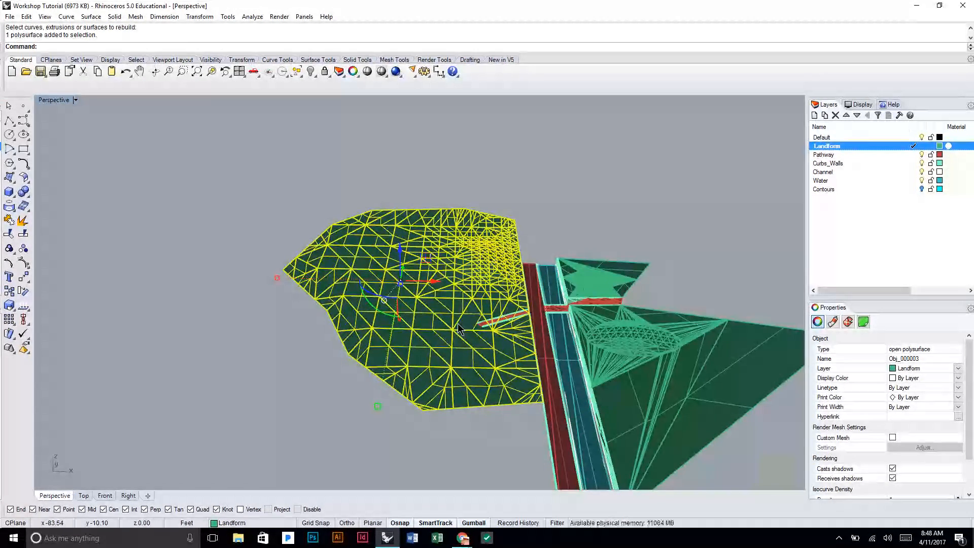
click(25, 110)
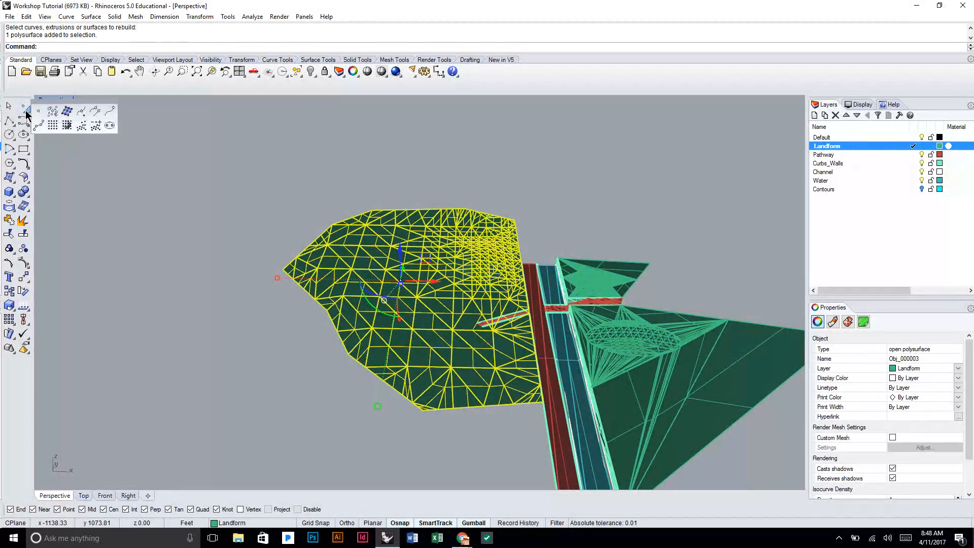
click(62, 112)
right_drag(561, 262, 389, 161)
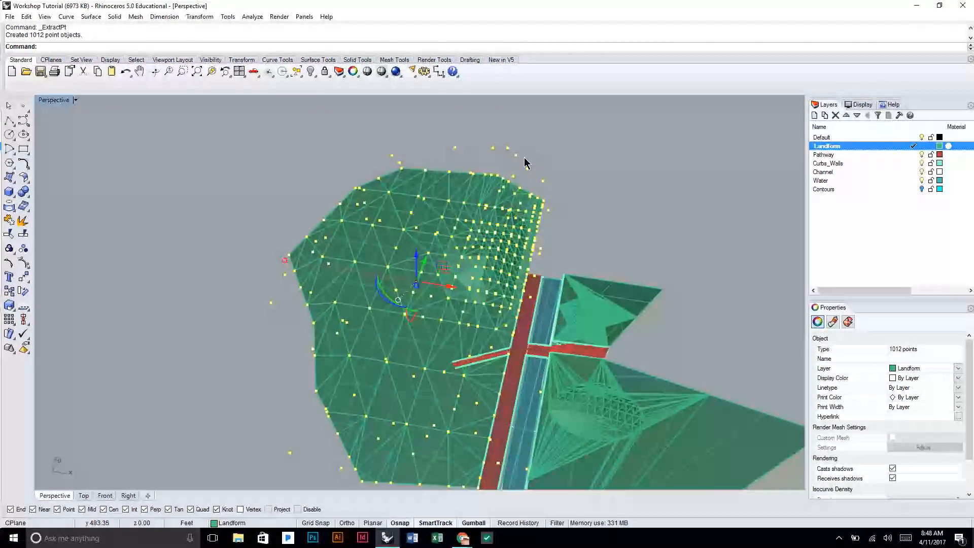
right_drag(445, 310, 327, 299)
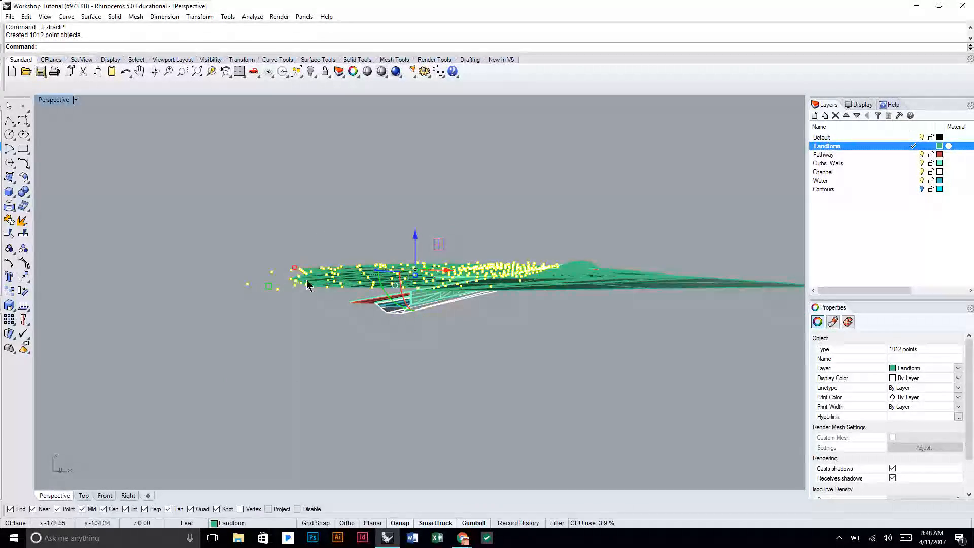
right_drag(349, 263, 487, 167)
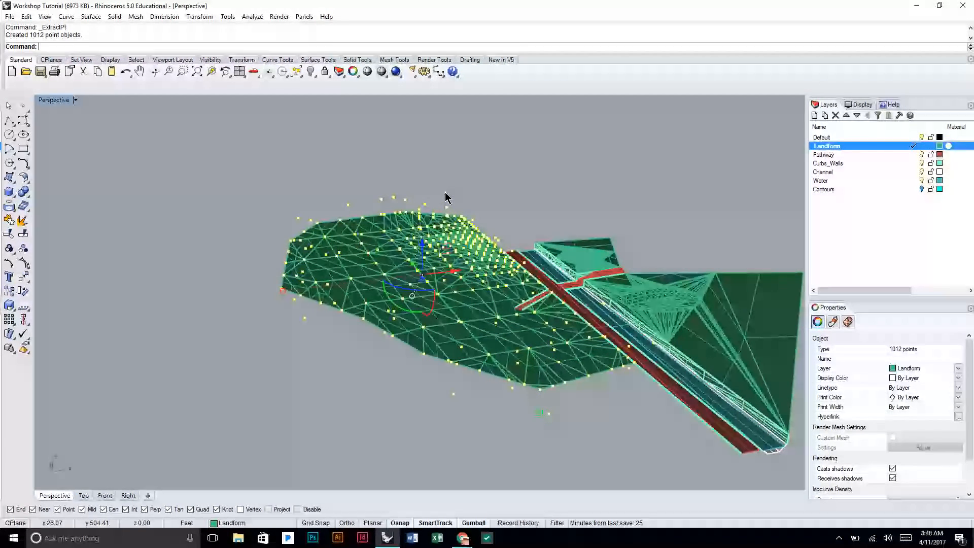
Step: Try to patch the extracted points with sample point spacing 1, 50 U and V spans, stiffness 1 and automatic trim
text(Patch)
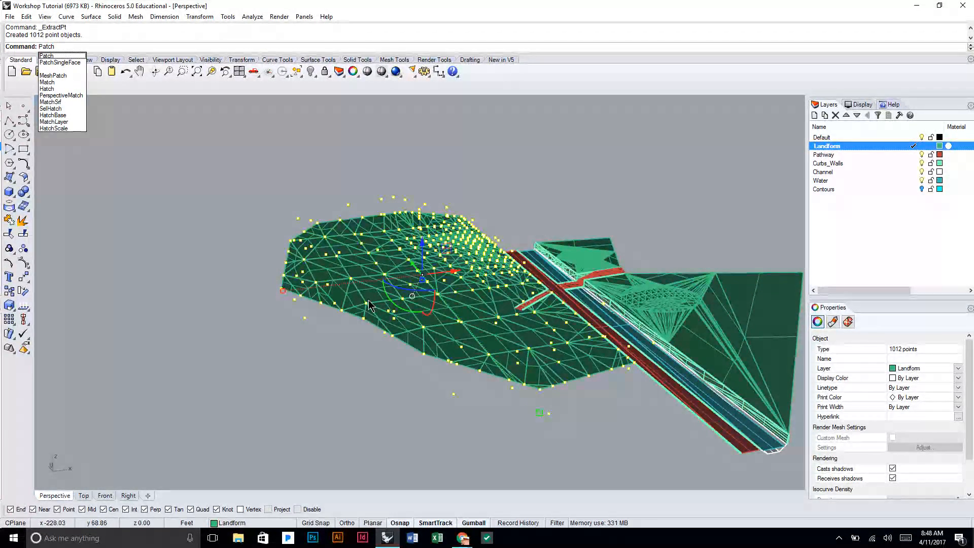
key(Return)
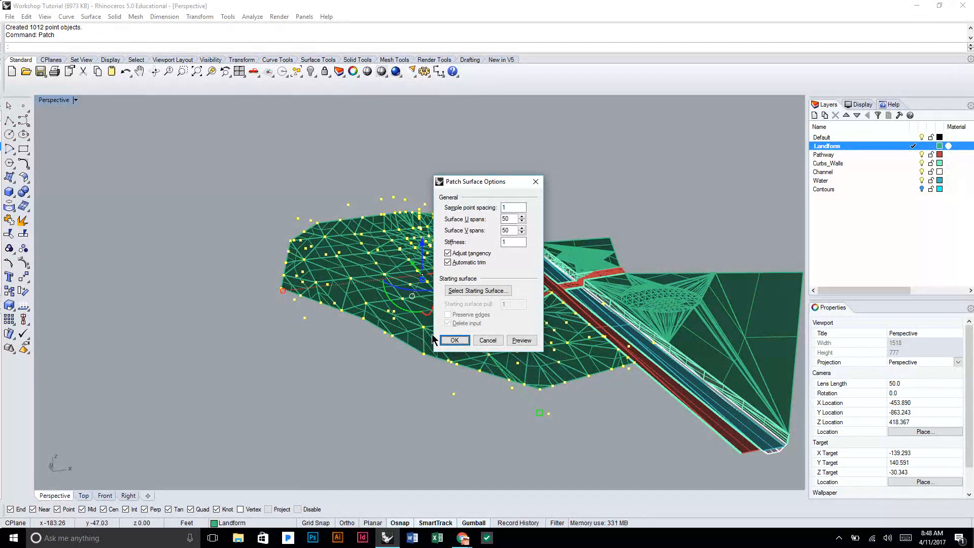
click(452, 341)
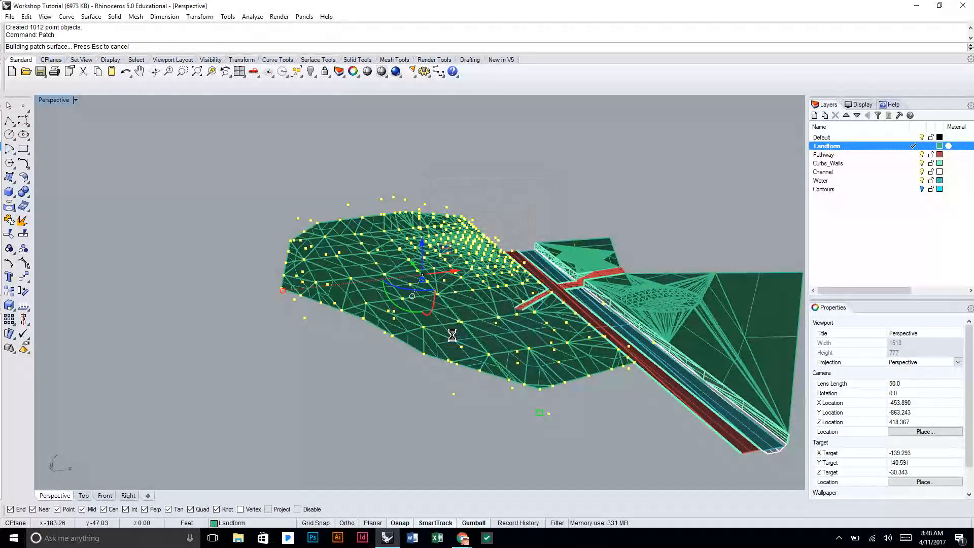
right_drag(490, 293, 490, 226)
Step: Undo the patch and the point extraction, and reselect the large landform polysurface
key(ctrl+z)
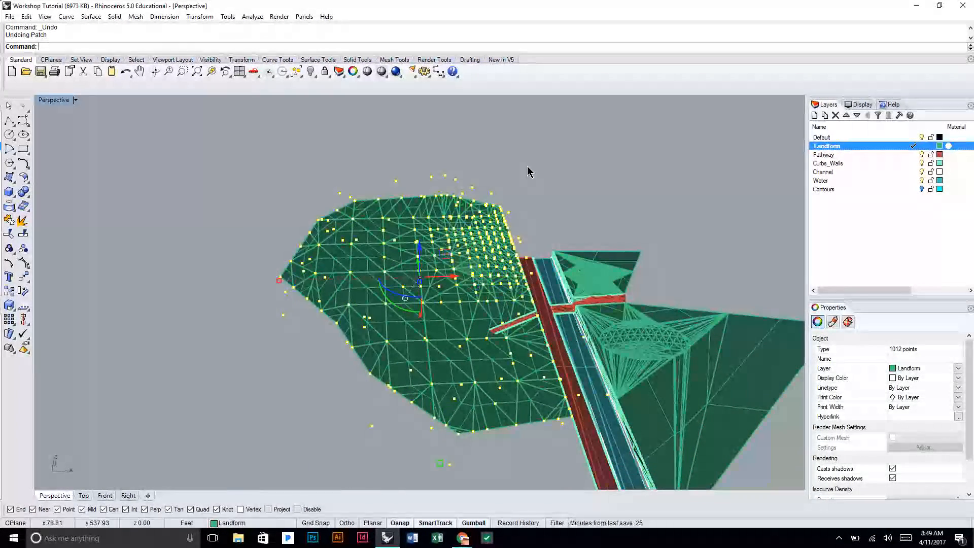
key(Escape)
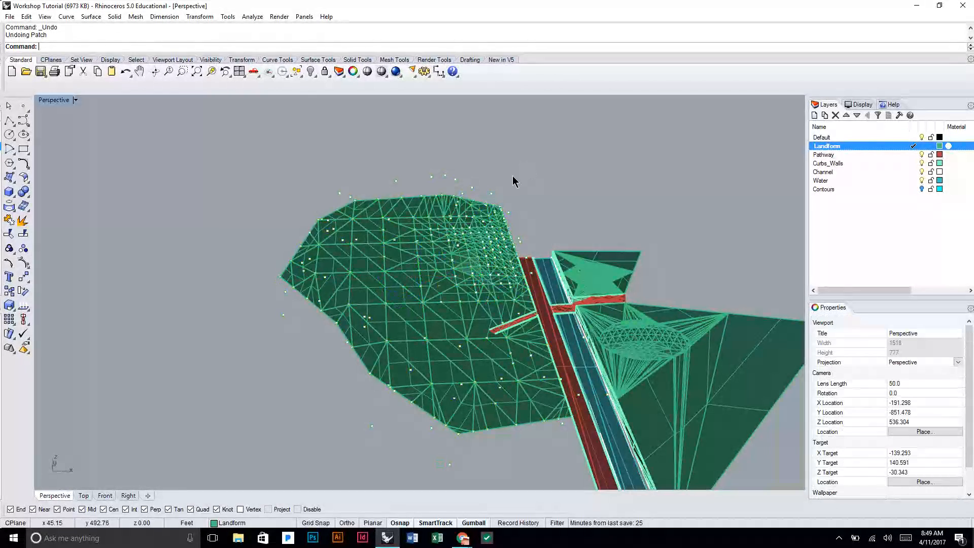
click(427, 209)
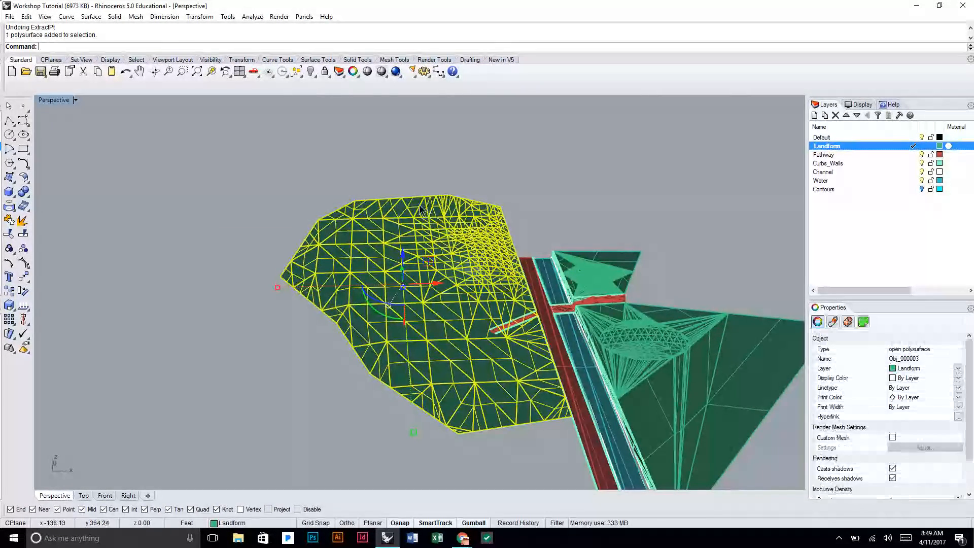
Step: Maximize the Top view and set it to Shaded display with the whole large landform in view
click(25, 109)
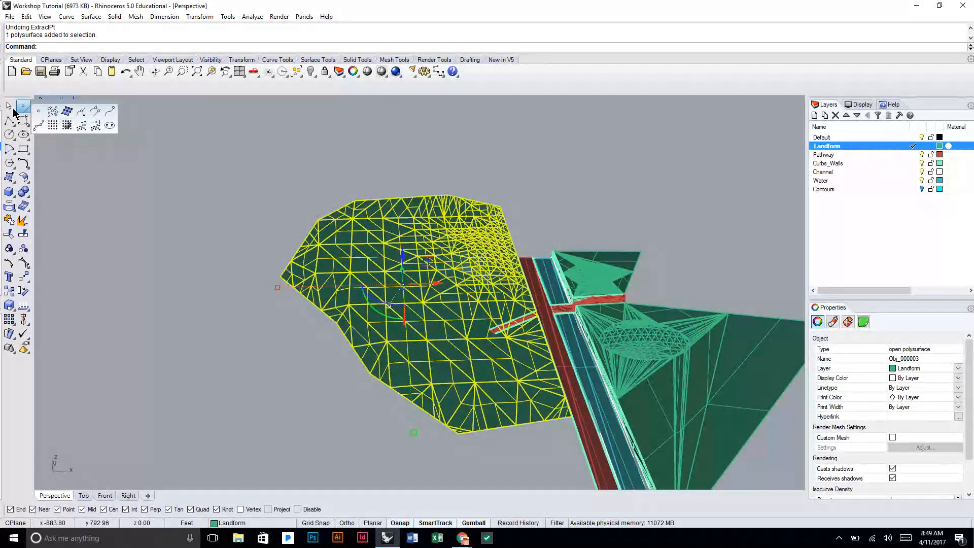
double_click(65, 99)
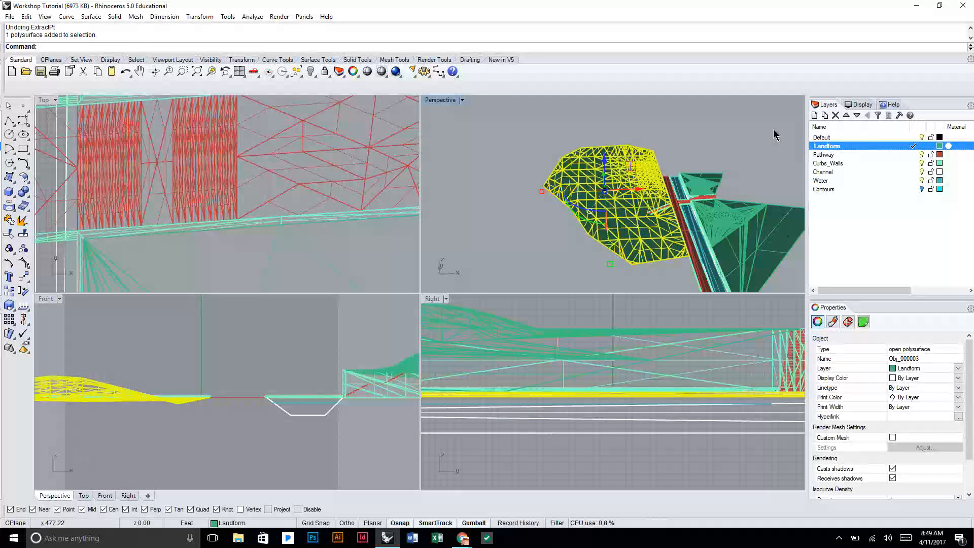
double_click(43, 99)
click(55, 100)
click(62, 137)
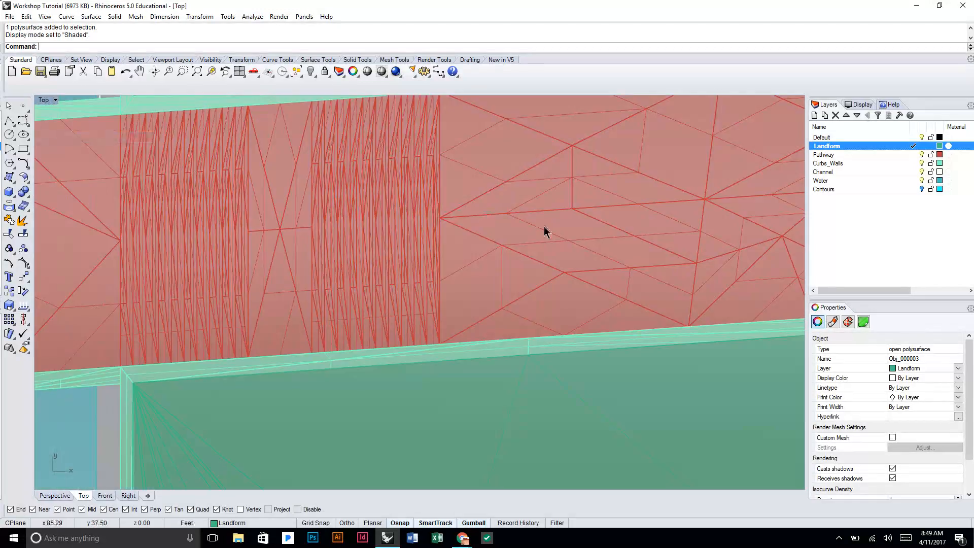
scroll(542, 230, down, 5)
scroll(544, 231, down, 8)
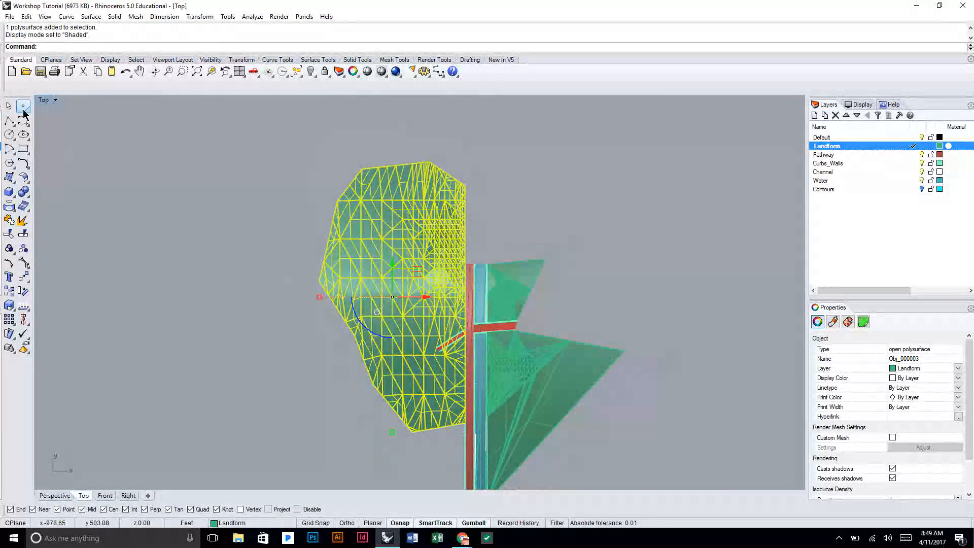
Step: Try draping points with automatic spacing over a window around the large landform, and undo the draped points
click(26, 111)
click(65, 125)
drag(258, 134, 479, 454)
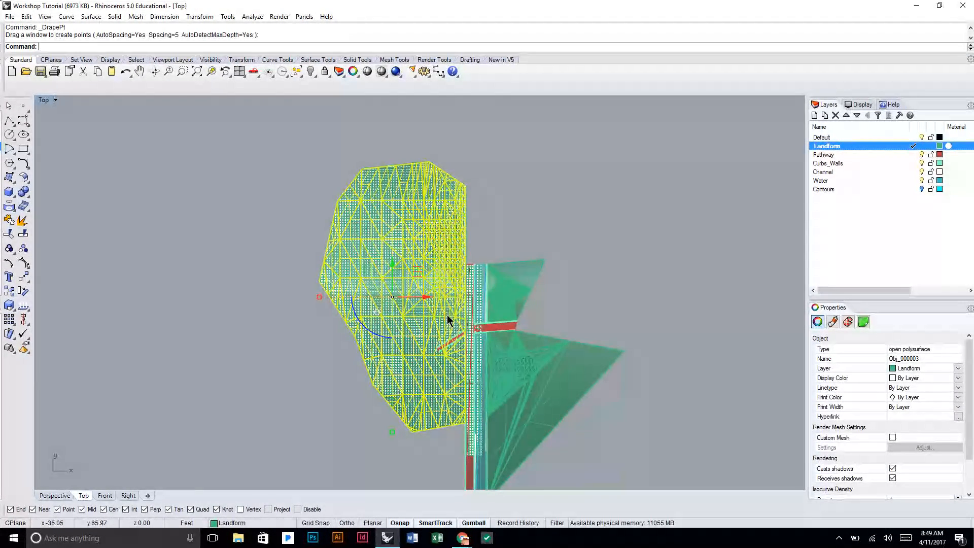
key(ctrl+z)
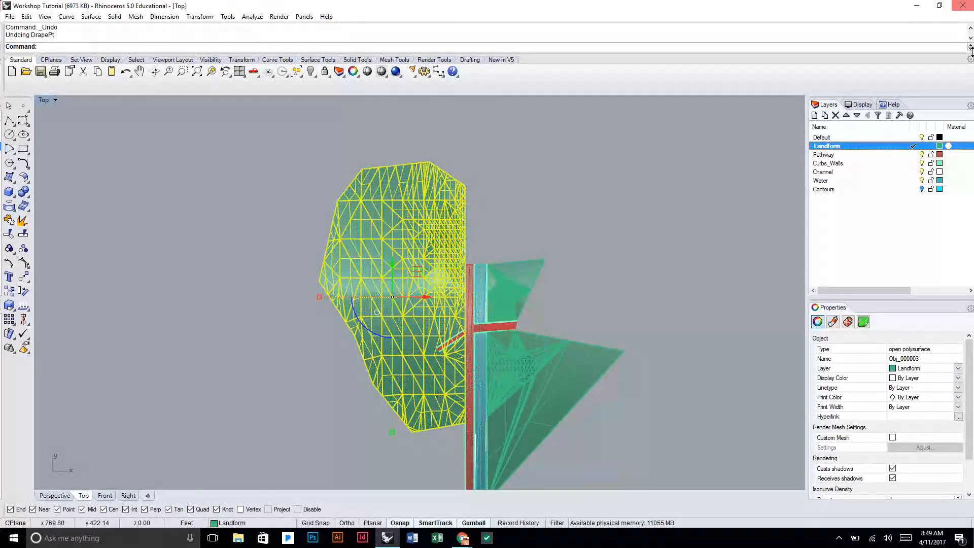
Step: Hide the Pathway, Curbs_Walls, Channel and Water layers
click(921, 155)
click(922, 154)
click(922, 163)
click(921, 172)
click(921, 181)
Step: Drape points with automatic spacing over a window enclosing the large landform in the Top view
key(Return)
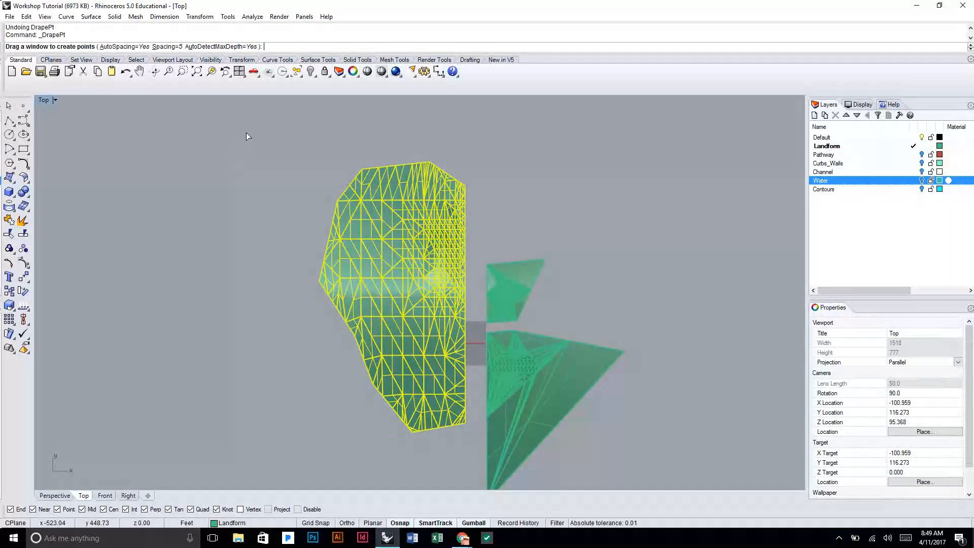
drag(251, 127, 478, 443)
click(392, 278)
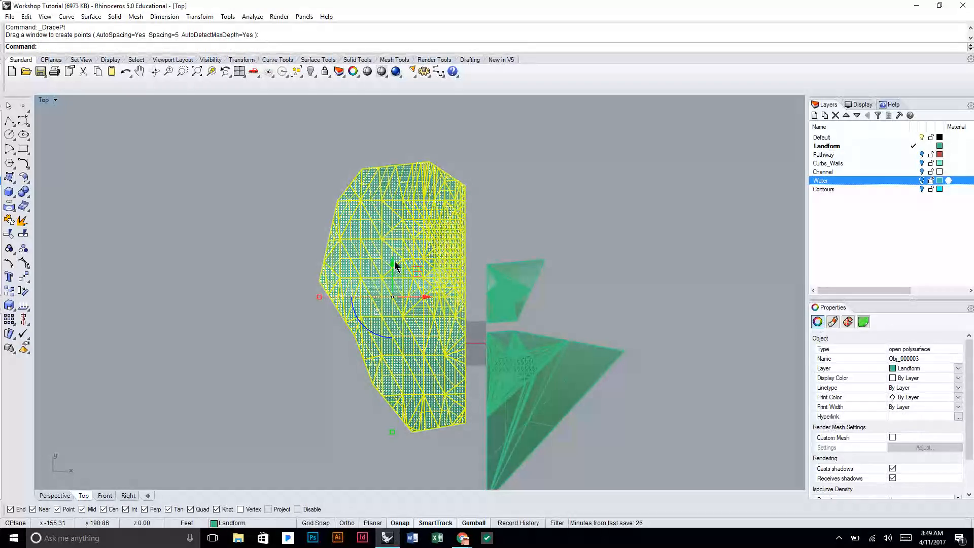
Step: Maximize the Perspective view and orbit it to show the draped points across the large landform
scroll(361, 246, up, 5)
scroll(333, 227, down, 2)
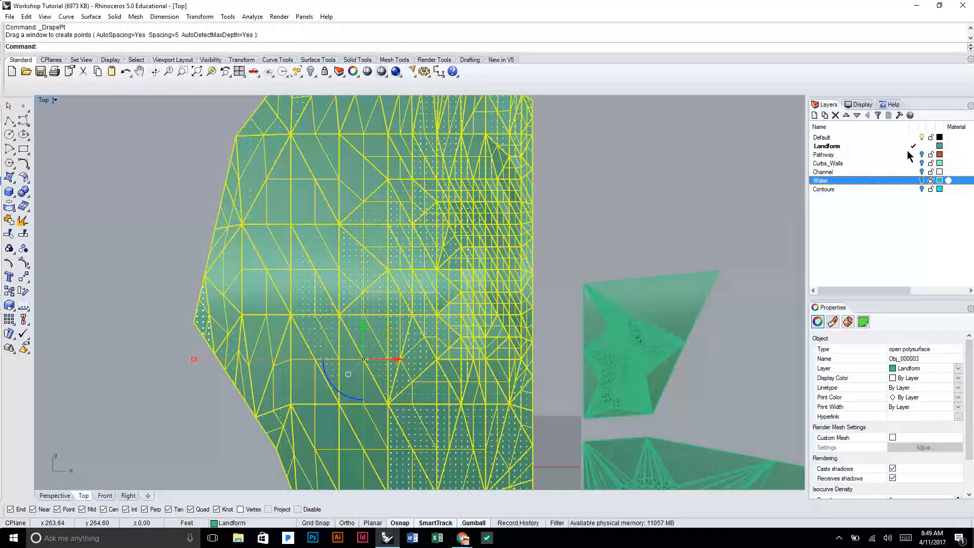
double_click(46, 102)
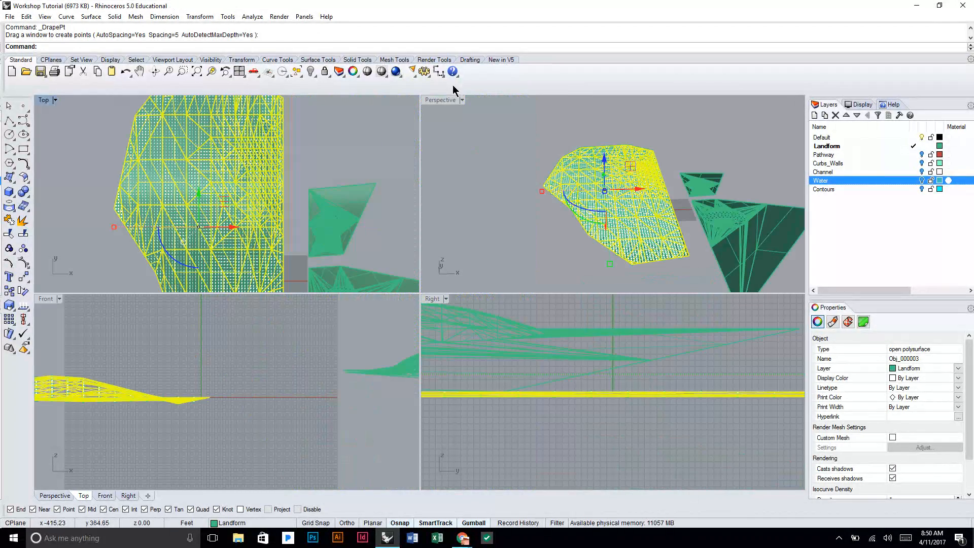
double_click(440, 100)
right_drag(507, 243, 533, 239)
right_drag(533, 238, 538, 243)
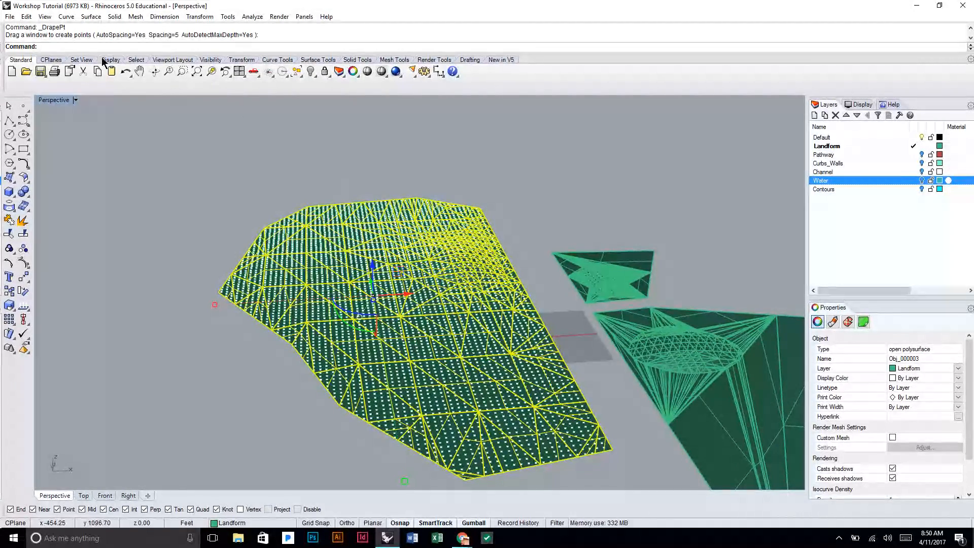
Step: Duplicate the outer border of the large landform polysurface as a curve and clear the selection
click(65, 17)
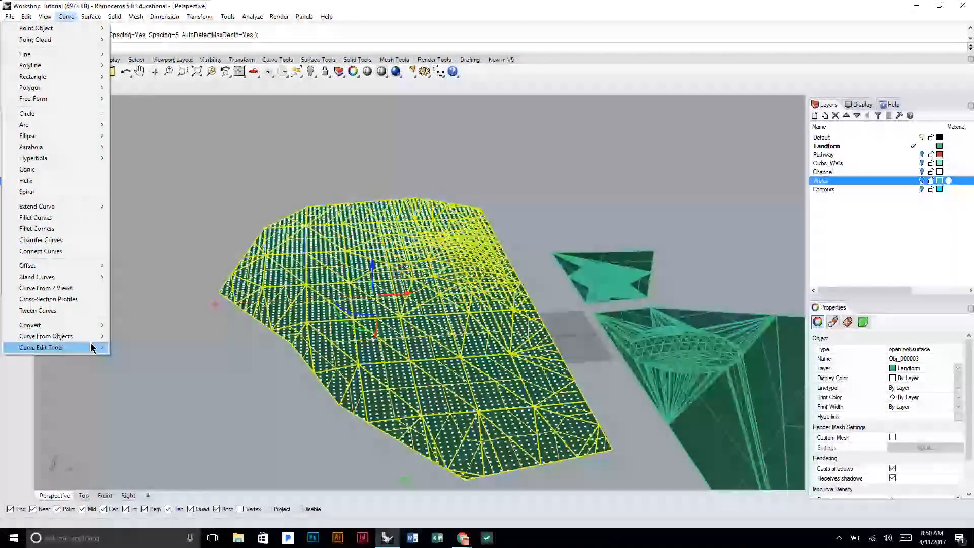
mouse_move(84, 336)
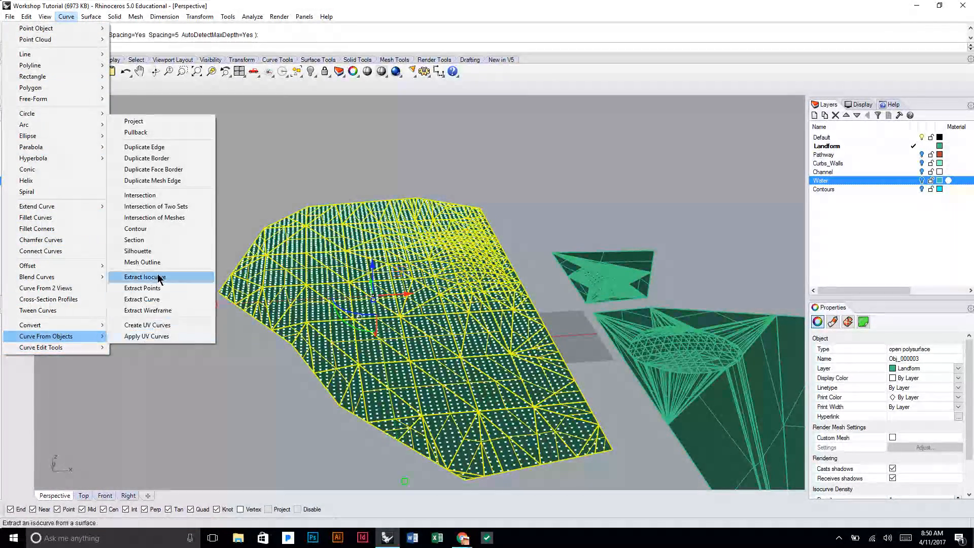
click(154, 158)
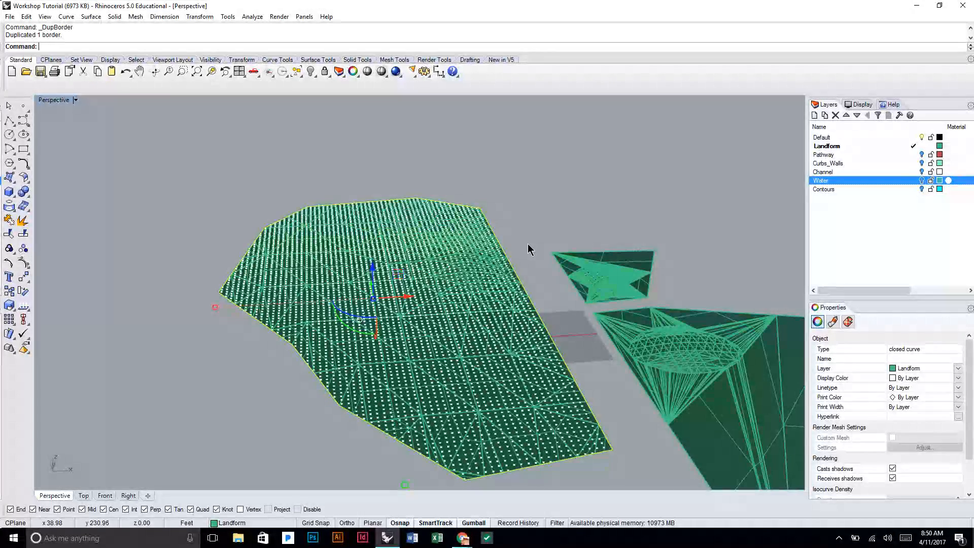
click(557, 303)
right_drag(555, 304, 543, 311)
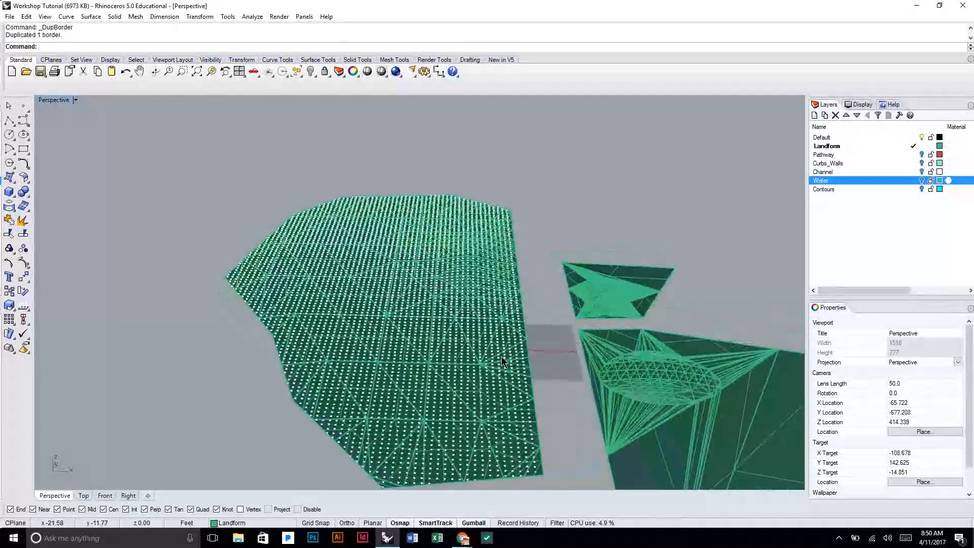
Step: Select the large landform's border curve and all its draped points, leaving the original polysurface out of the selection
scroll(502, 356, up, 3)
right_drag(501, 356, 484, 330)
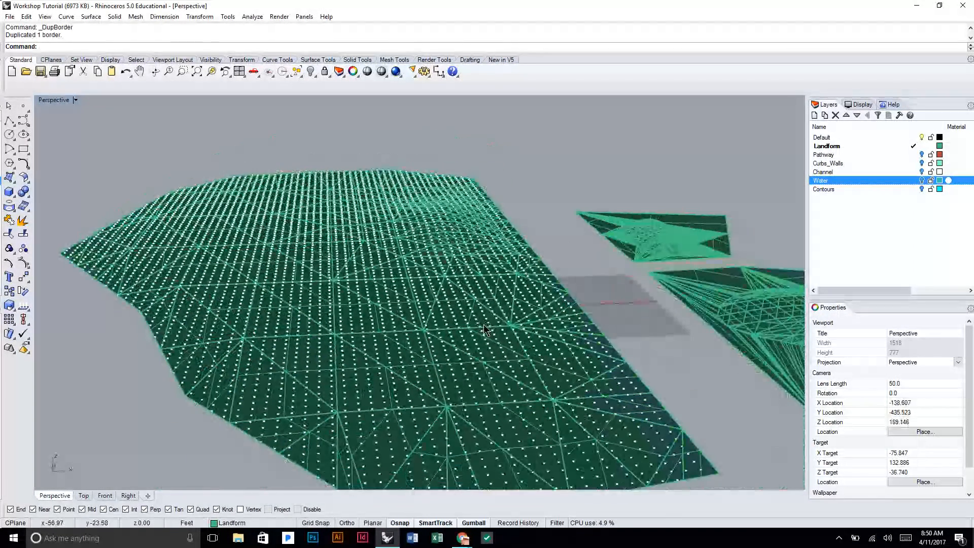
scroll(407, 297, up, 3)
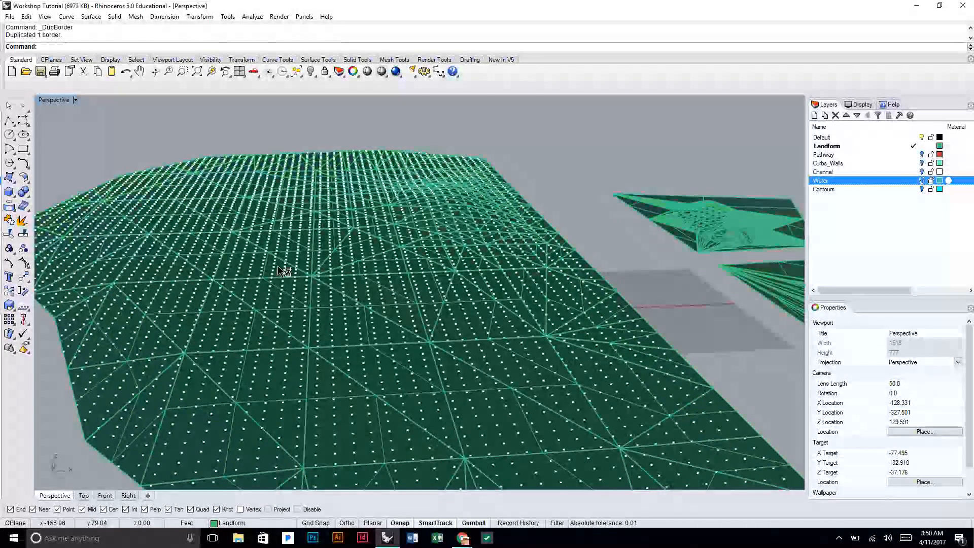
scroll(428, 306, down, 6)
right_drag(454, 315, 410, 307)
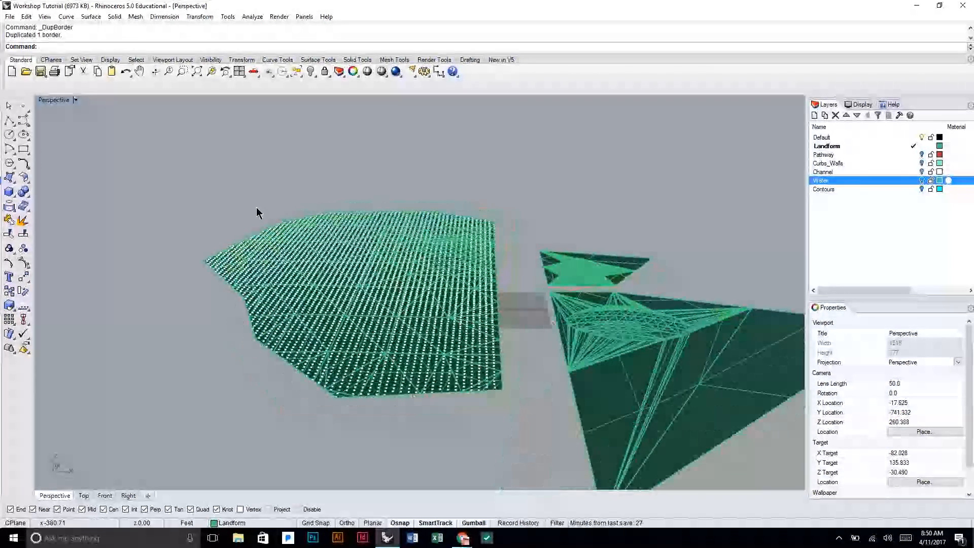
drag(135, 161, 517, 416)
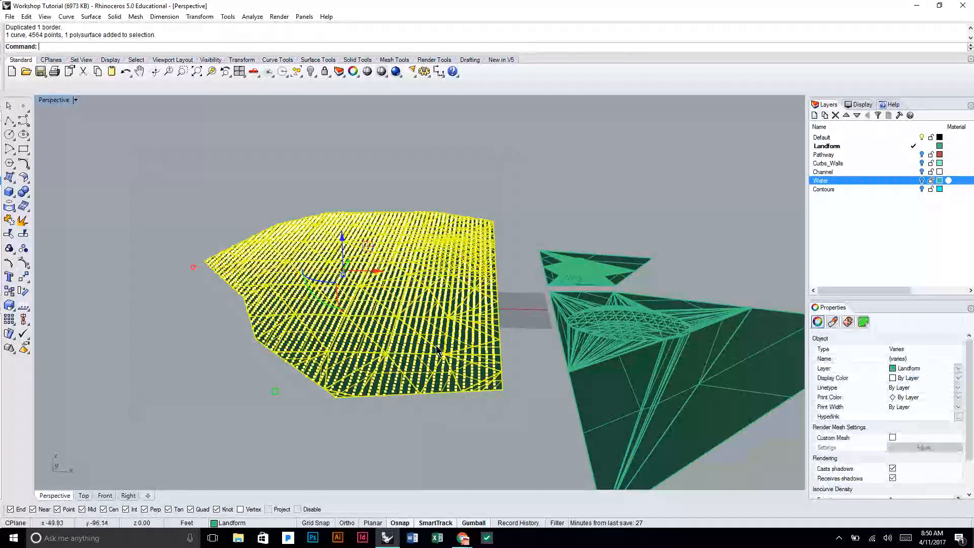
scroll(436, 350, up, 5)
scroll(444, 333, up, 2)
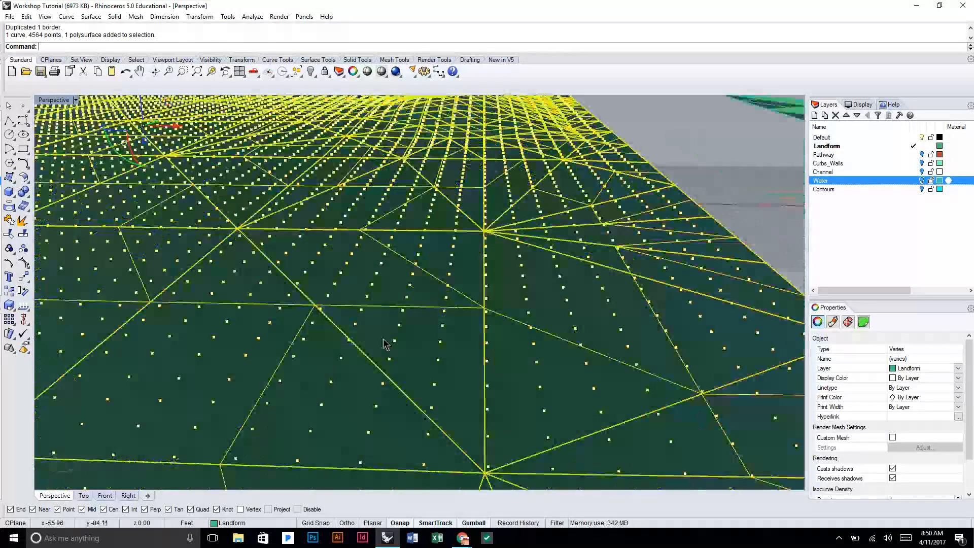
ctrl+click(378, 349)
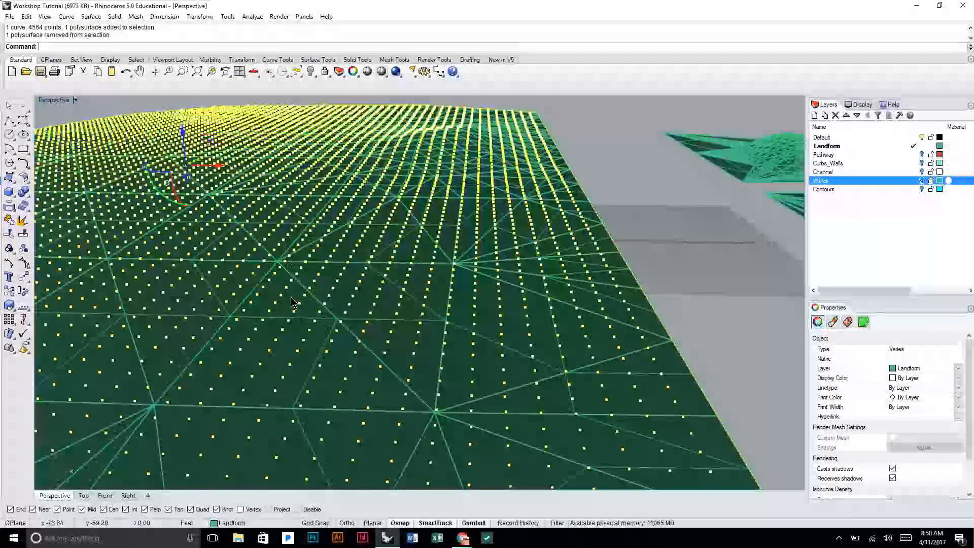
Step: Patch the selected border and points with sample point spacing 1, 50 U and V spans, stiffness 1, tangency adjustment and automatic trim
scroll(388, 320, down, 5)
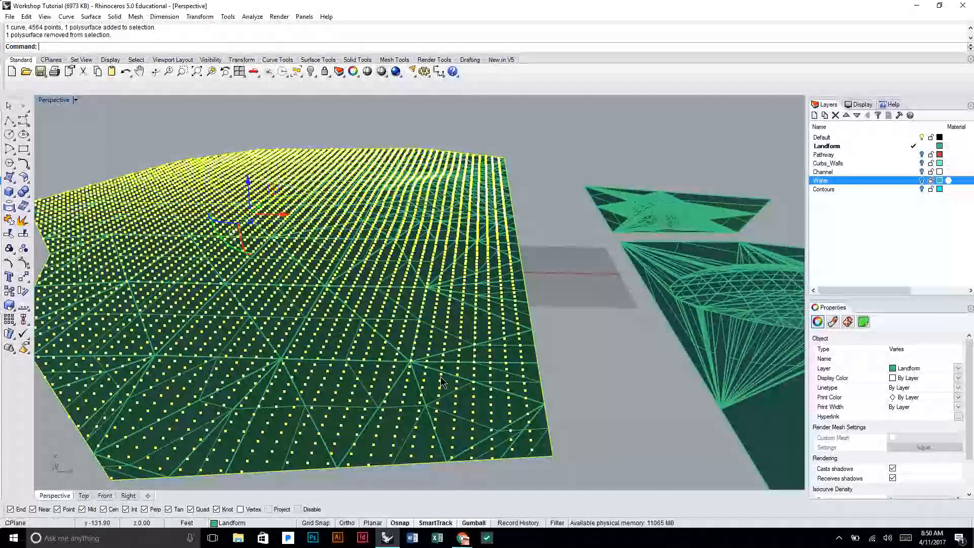
scroll(522, 252, up, 3)
scroll(520, 247, down, 4)
right_drag(520, 247, 365, 262)
scroll(365, 262, down, 2)
text(Patch)
key(Return)
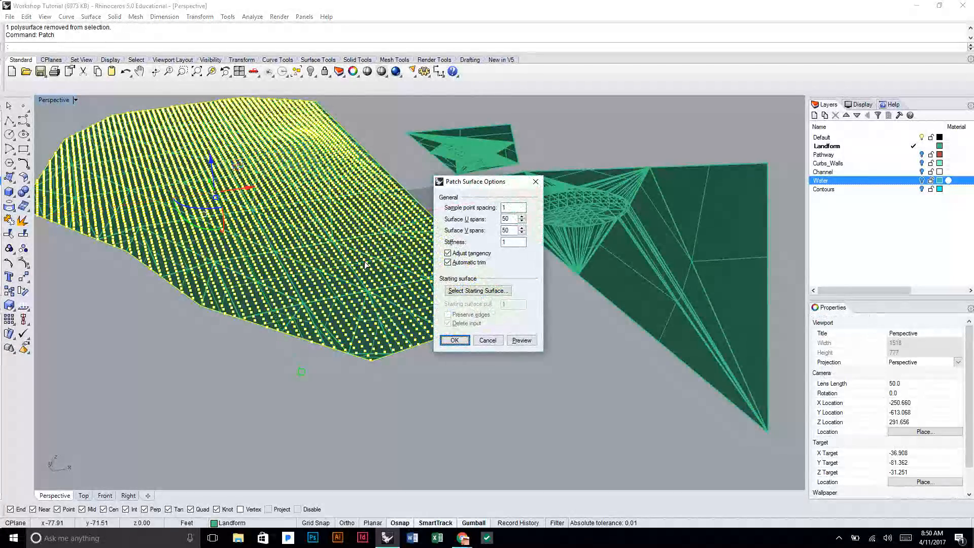
click(455, 340)
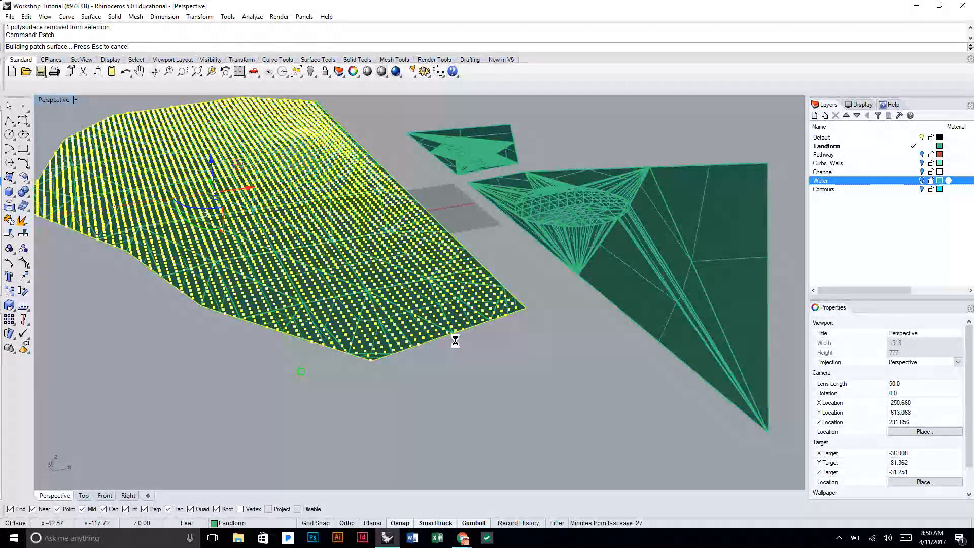
right_drag(454, 281, 278, 283)
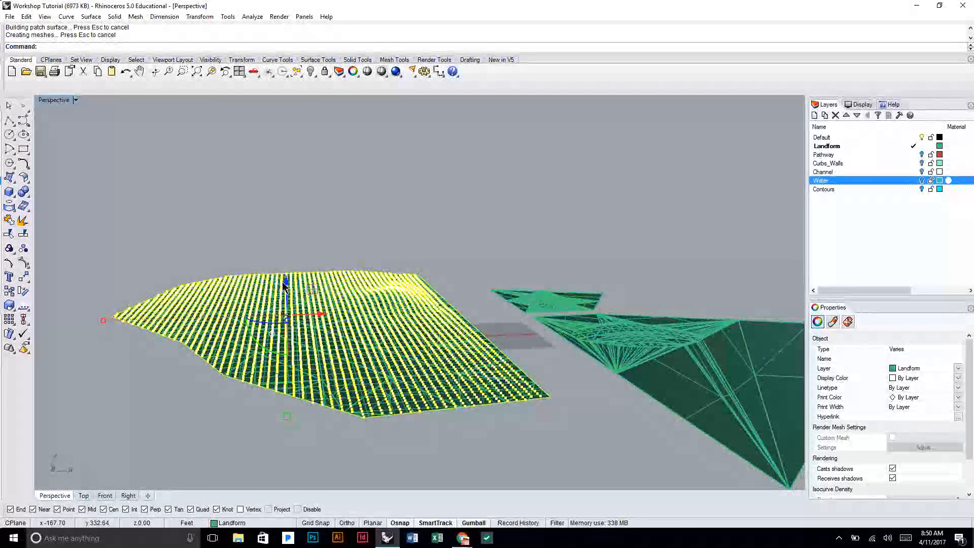
click(319, 199)
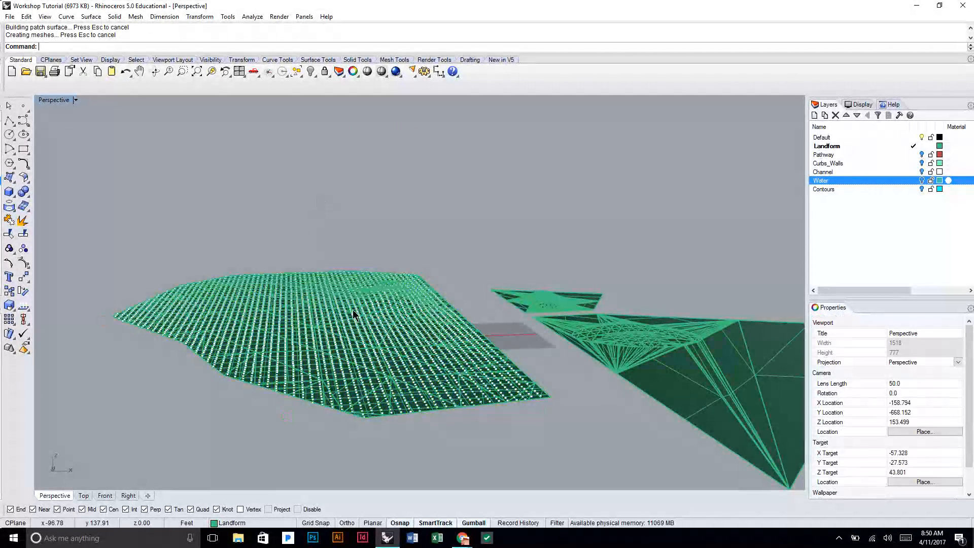
Step: Select the patch surface among the overlapping objects and move it straight up, clear of the original landform
scroll(359, 348, up, 5)
click(358, 374)
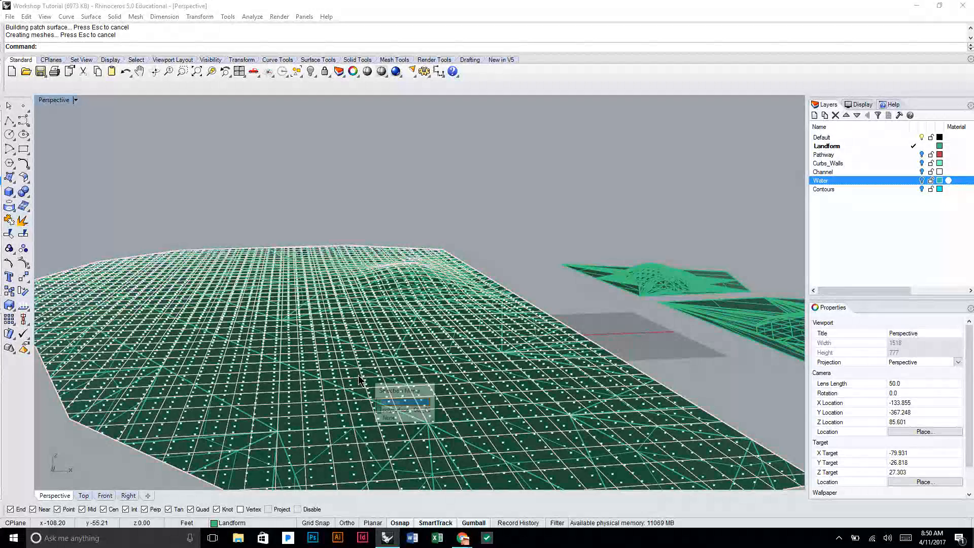
click(403, 402)
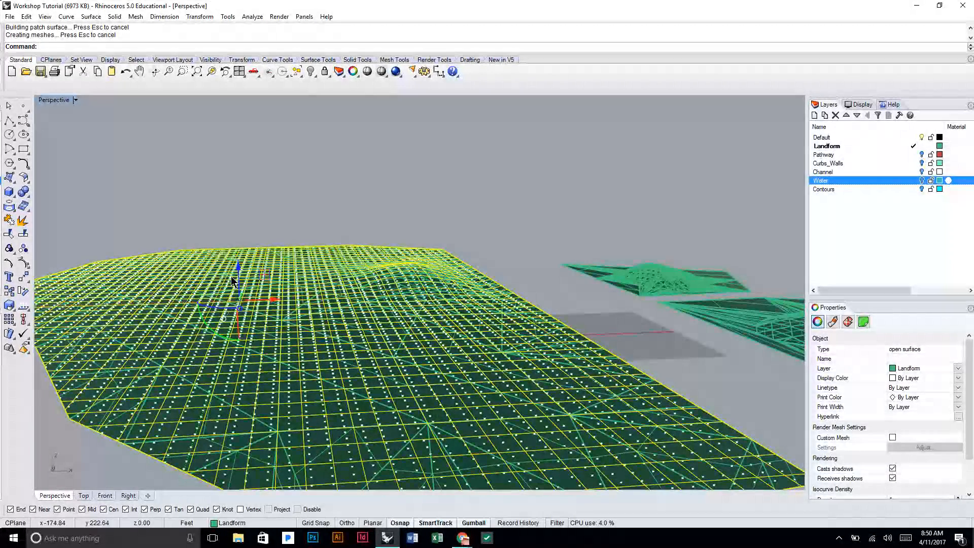
drag(233, 266, 234, 154)
click(548, 274)
right_drag(548, 274, 535, 290)
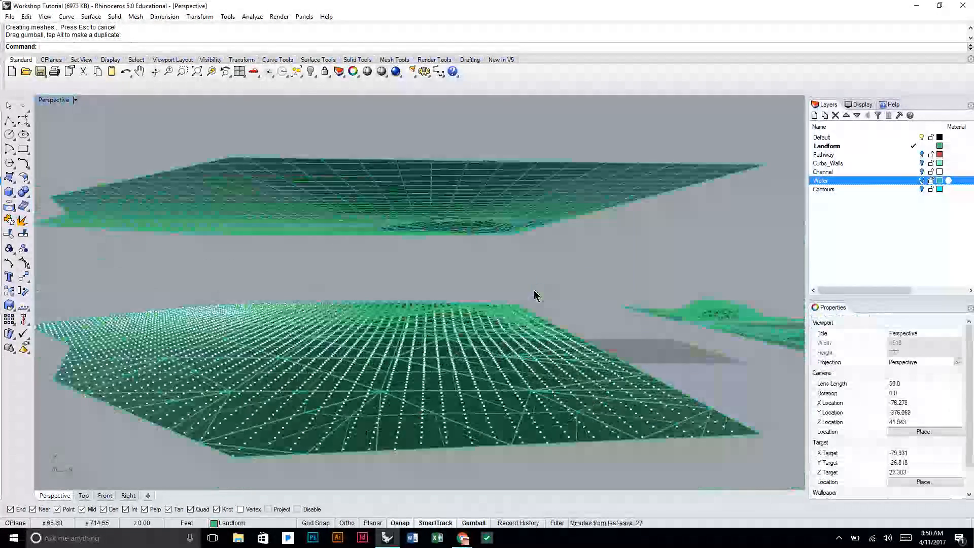
Step: Delete the draped points and border curve around the large landform, keeping the original polysurface
scroll(535, 290, down, 5)
drag(132, 274, 655, 394)
scroll(594, 359, up, 5)
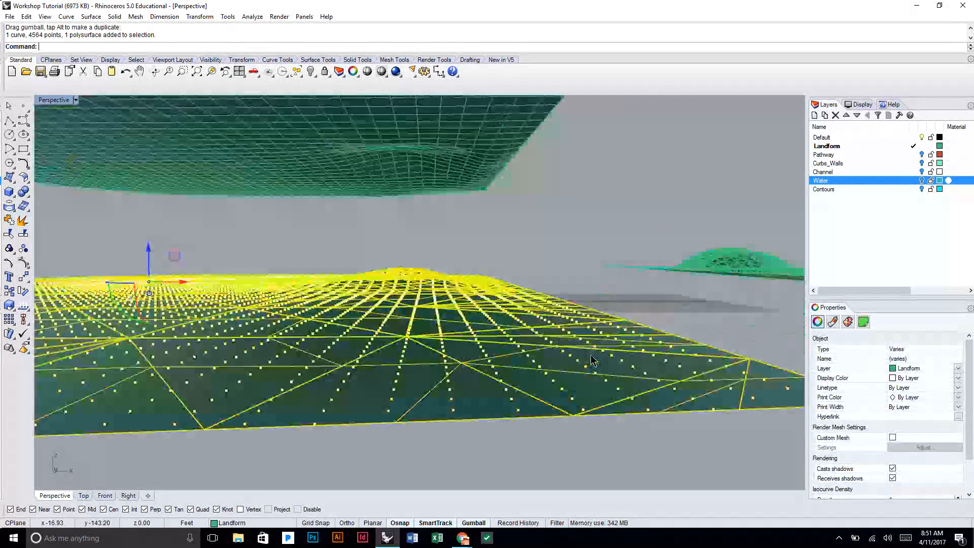
ctrl+click(584, 389)
key(Delete)
Step: Select the raised patch surface, and undo both the deletion of the points and border and the upward move
scroll(414, 316, down, 5)
right_drag(414, 316, 507, 309)
click(496, 287)
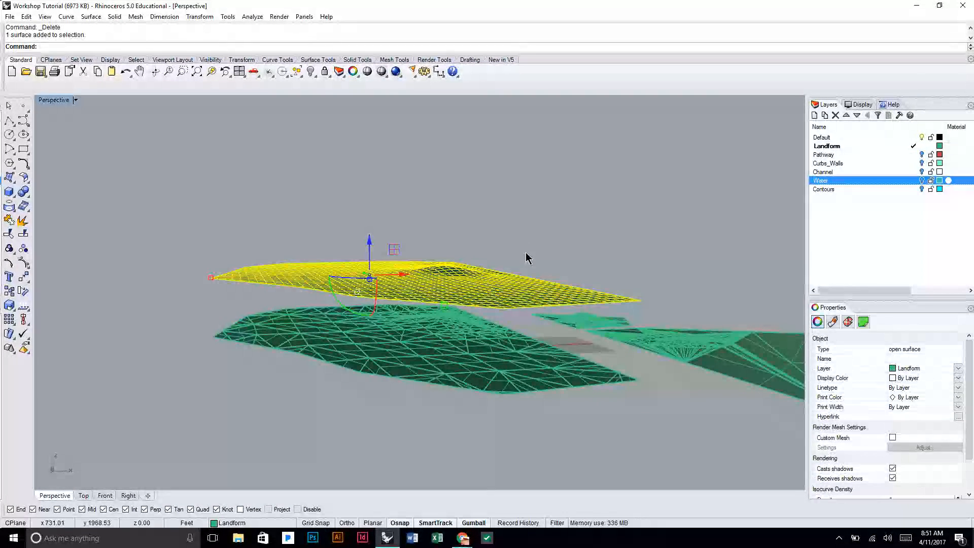
key(ctrl+z)
click(566, 244)
key(ctrl+z)
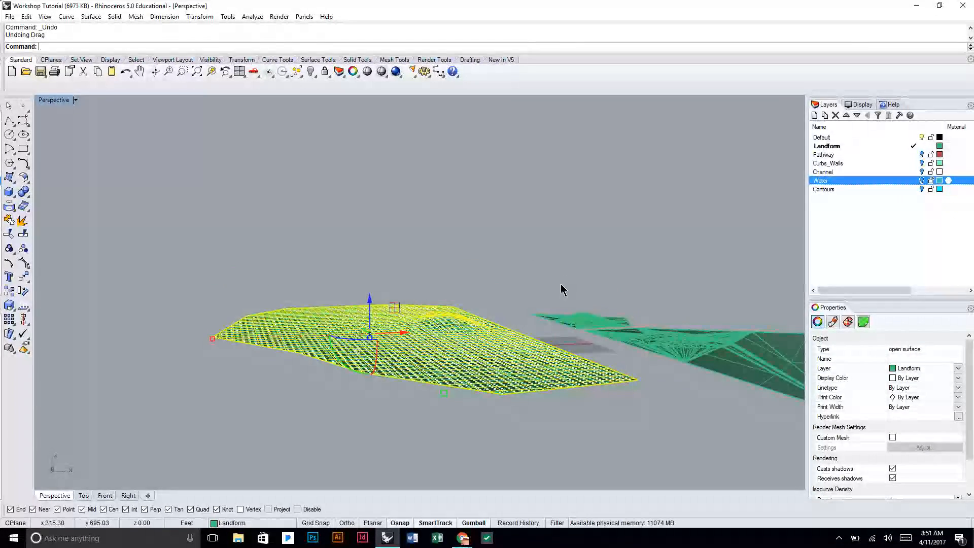
Step: Delete the patch surface, and undo back to before the border duplication and the point draping
right_drag(561, 291, 481, 250)
right_drag(467, 311, 470, 330)
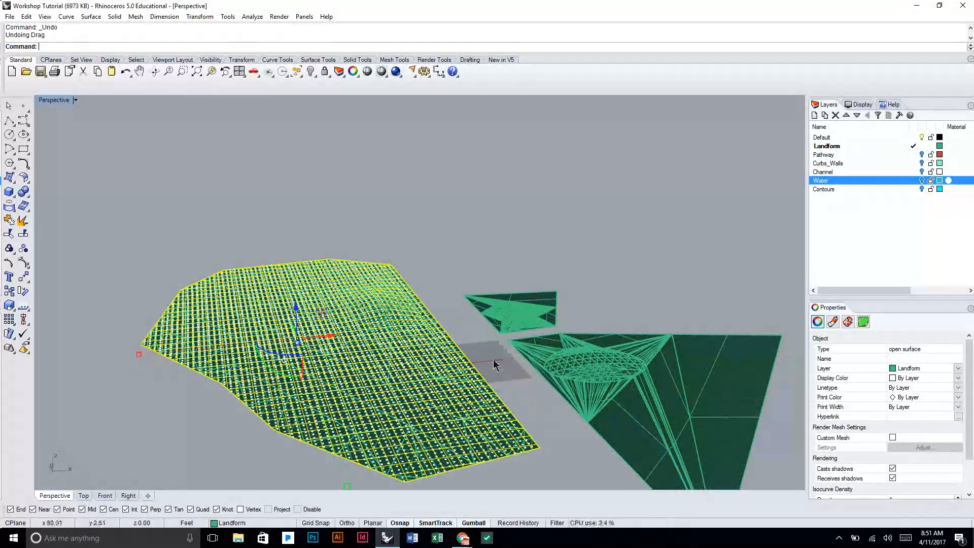
key(Delete)
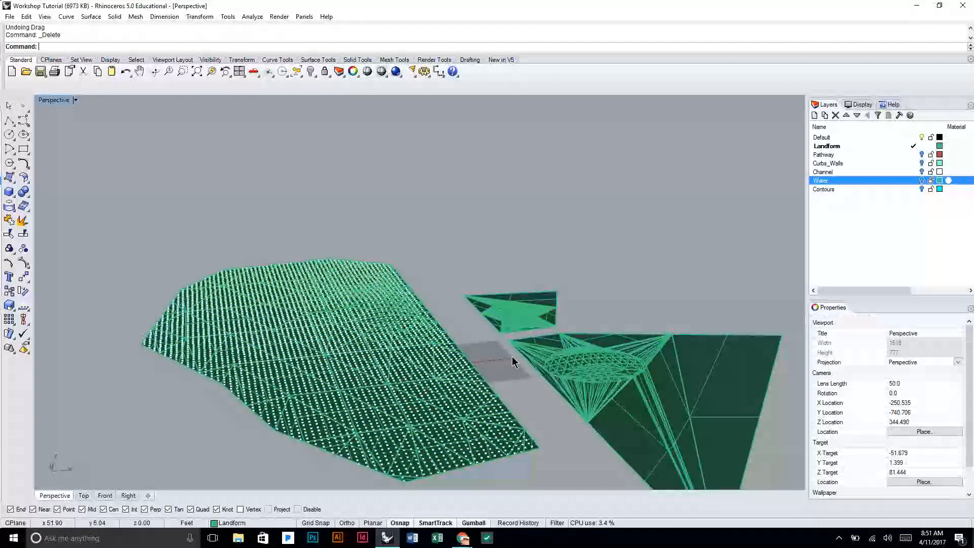
key(ctrl+z)
key(ctrl+z)
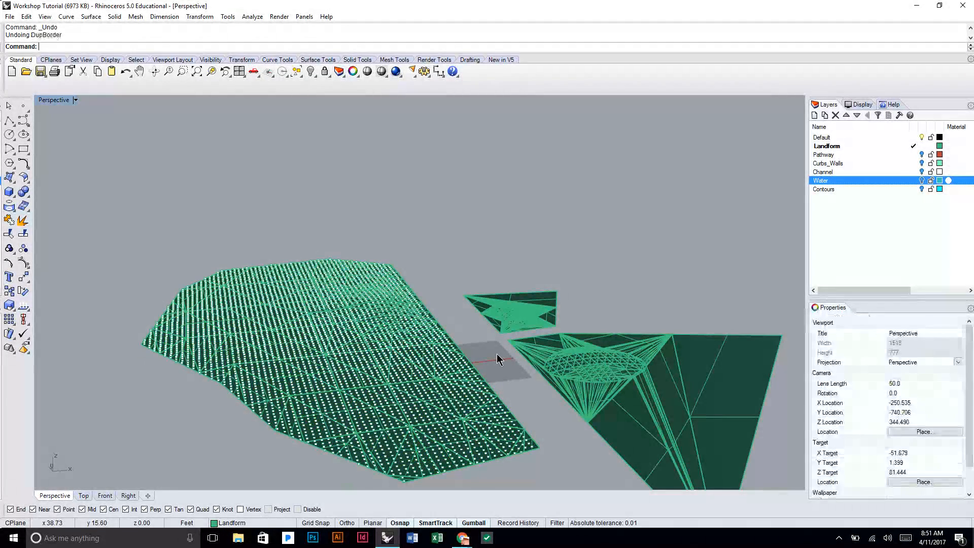
right_drag(507, 366, 496, 348)
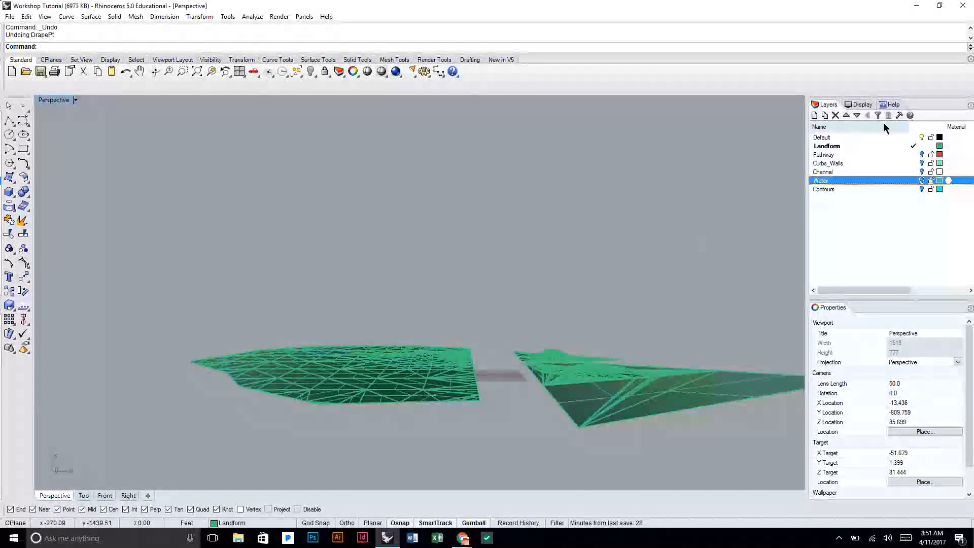
Step: Turn on the Pathway, Curbs_Walls, Channel, Water and Contours layers together and view the whole site in Perspective
click(921, 154)
shift+click(921, 189)
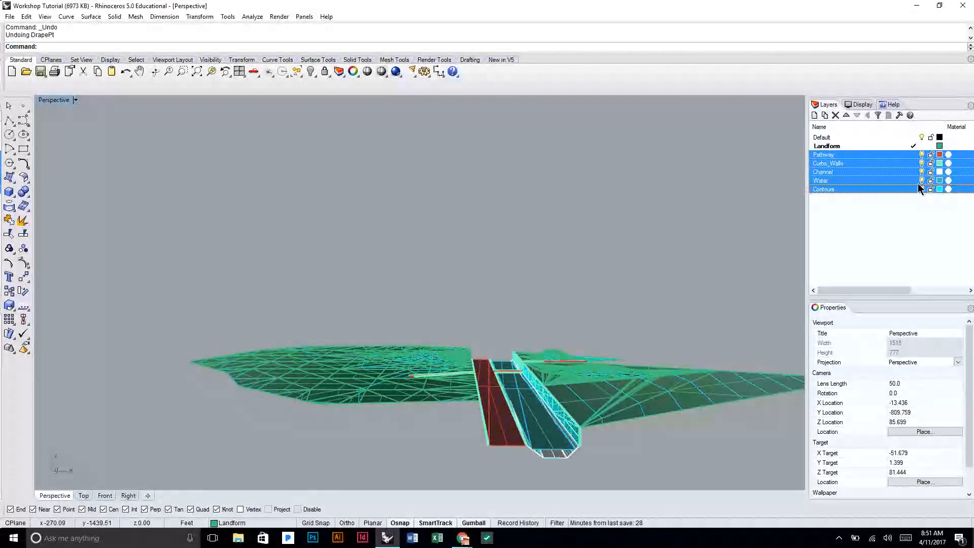
right_drag(459, 369, 481, 424)
scroll(398, 288, up, 6)
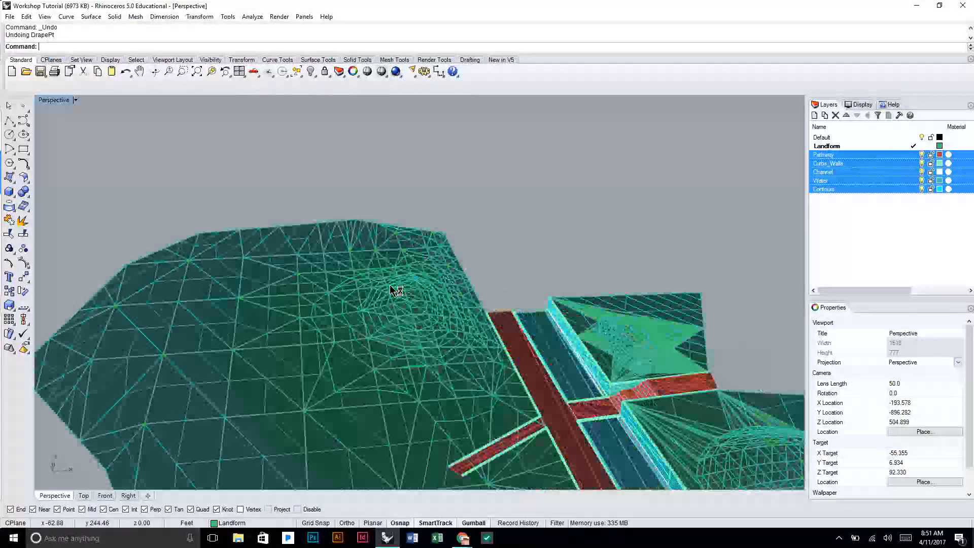
scroll(413, 348, down, 3)
right_drag(649, 338, 599, 299)
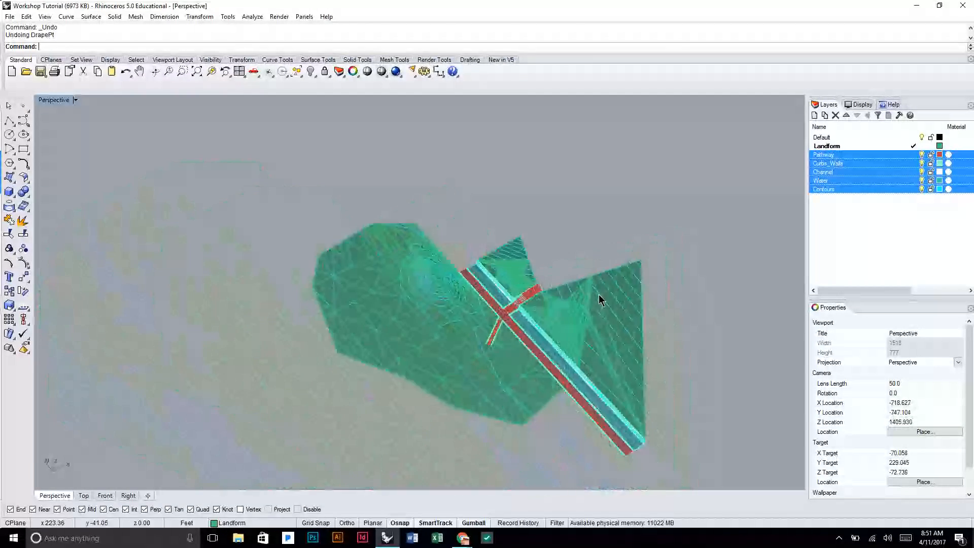
right_drag(370, 277, 431, 305)
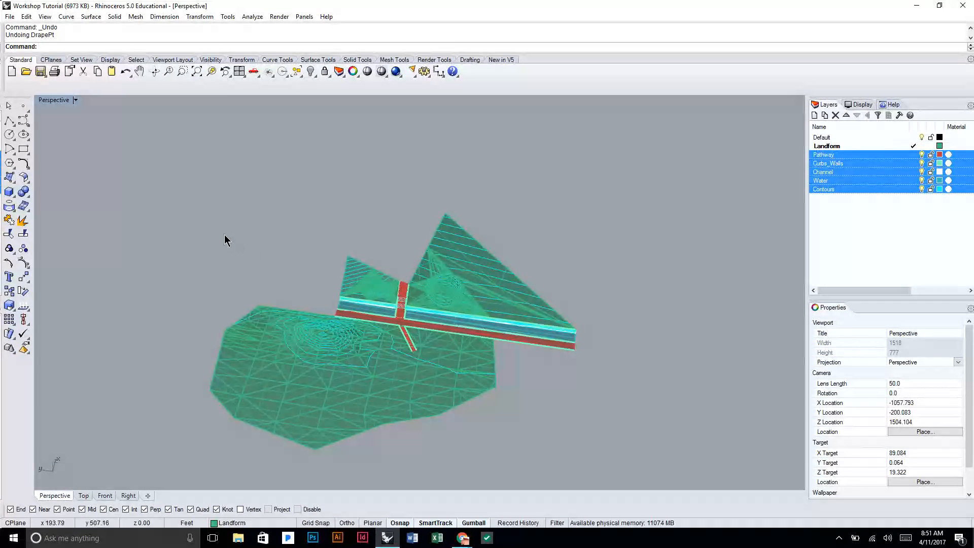
Step: Switch from the maximized Perspective view to a maximized Top view showing the whole site
double_click(49, 101)
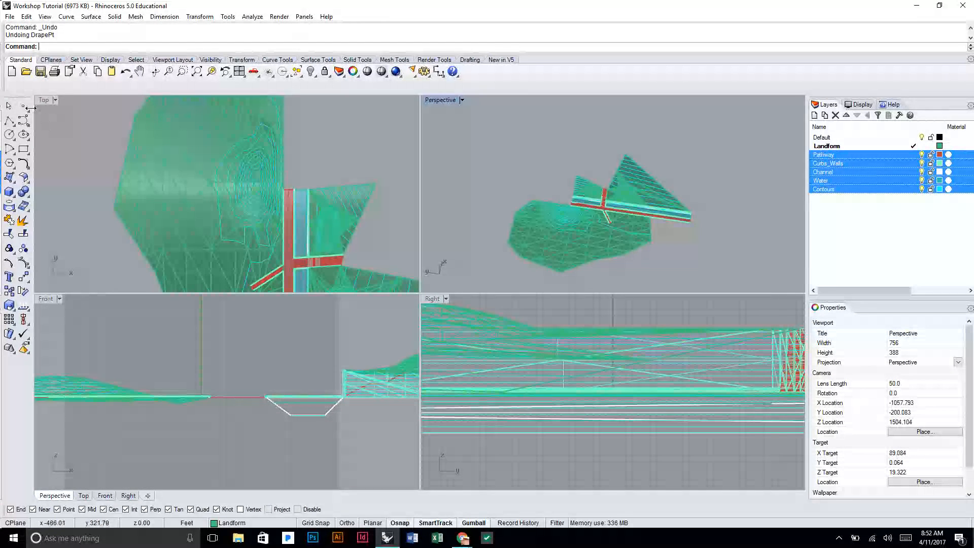
double_click(44, 100)
scroll(290, 146, down, 5)
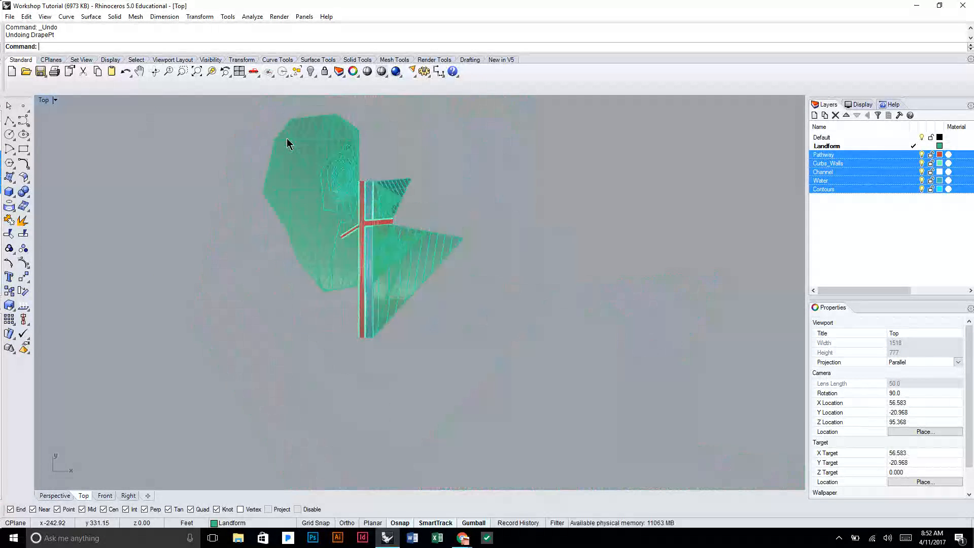
right_drag(250, 149, 256, 181)
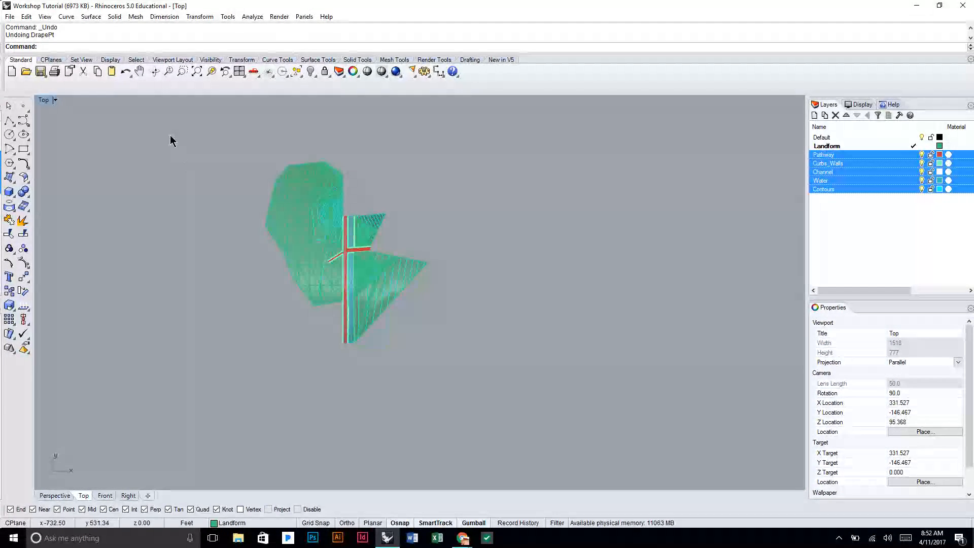
Step: Select the whole site in plan and examine the edges and isocurves drawn on the landform surfaces up close
drag(174, 136, 482, 377)
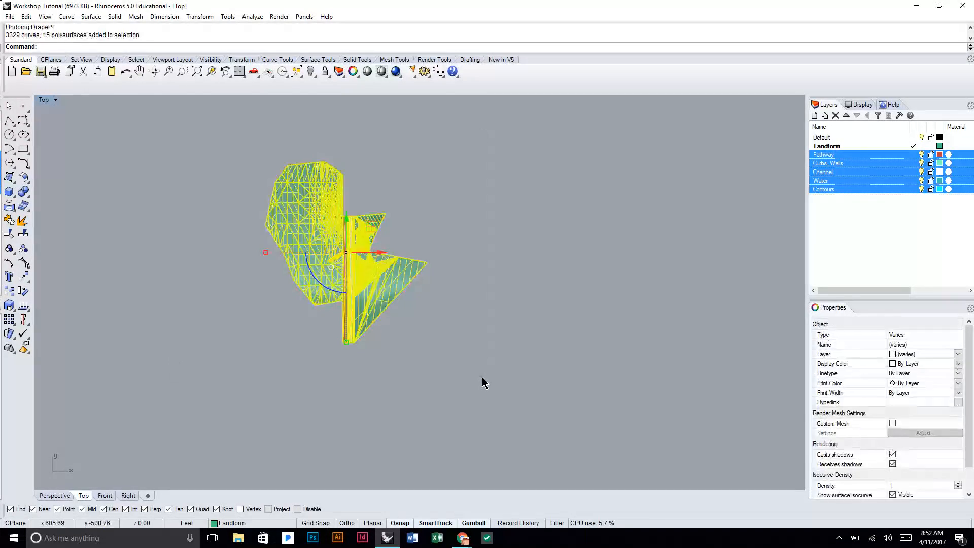
scroll(333, 202, up, 5)
scroll(413, 384, up, 4)
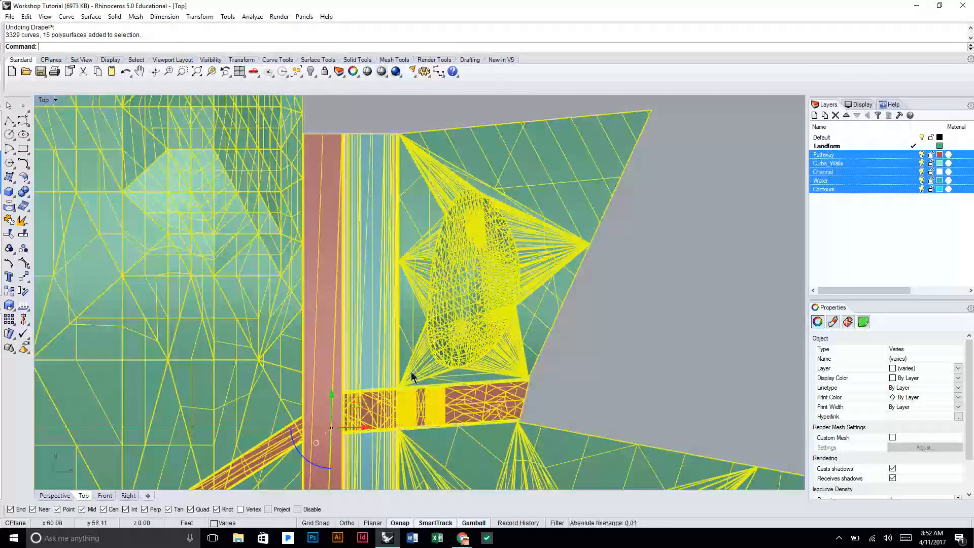
scroll(398, 362, down, 2)
scroll(398, 361, down, 4)
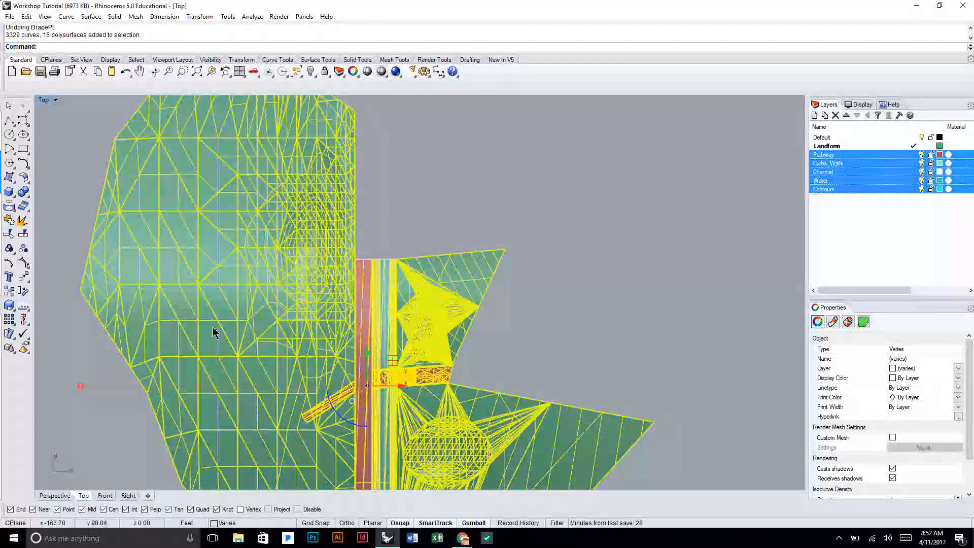
scroll(169, 300, down, 2)
scroll(134, 234, down, 1)
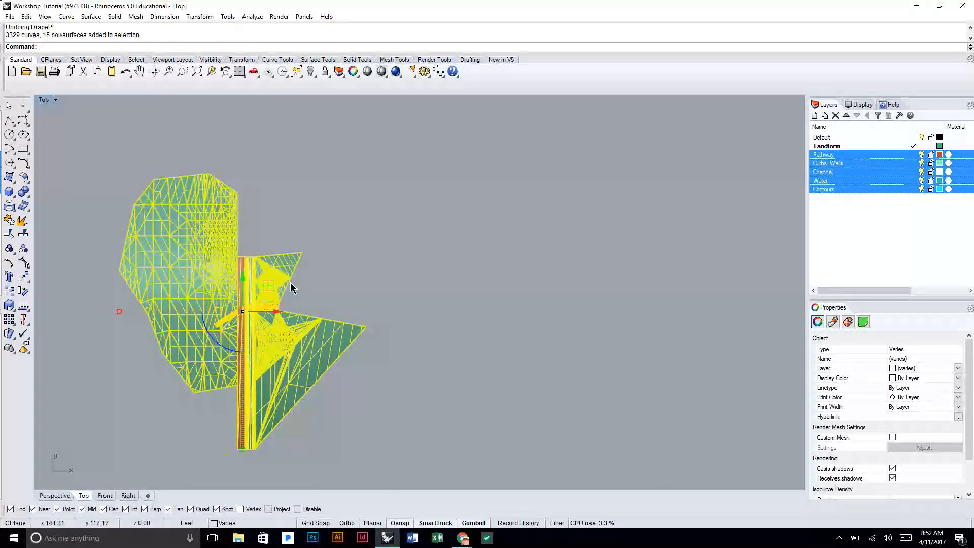
scroll(135, 226, up, 3)
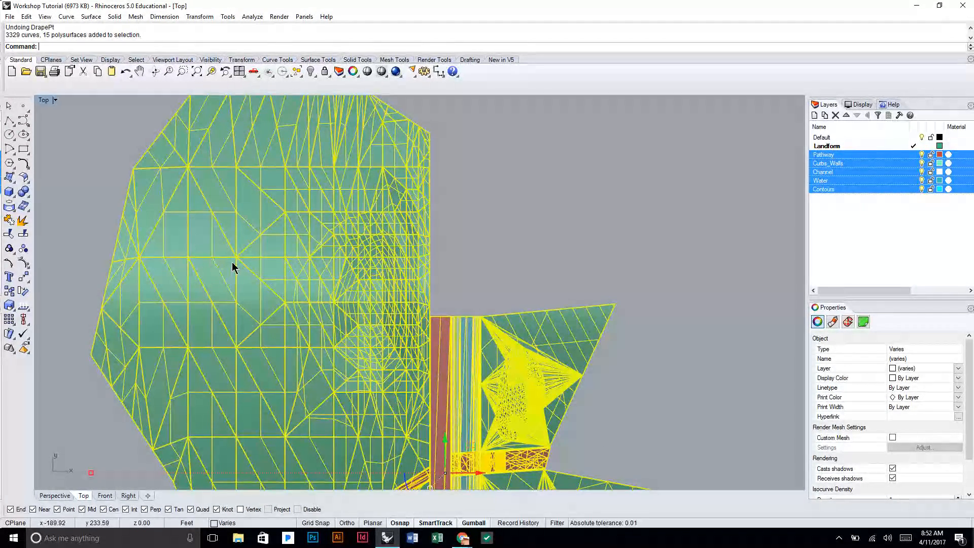
scroll(233, 265, down, 3)
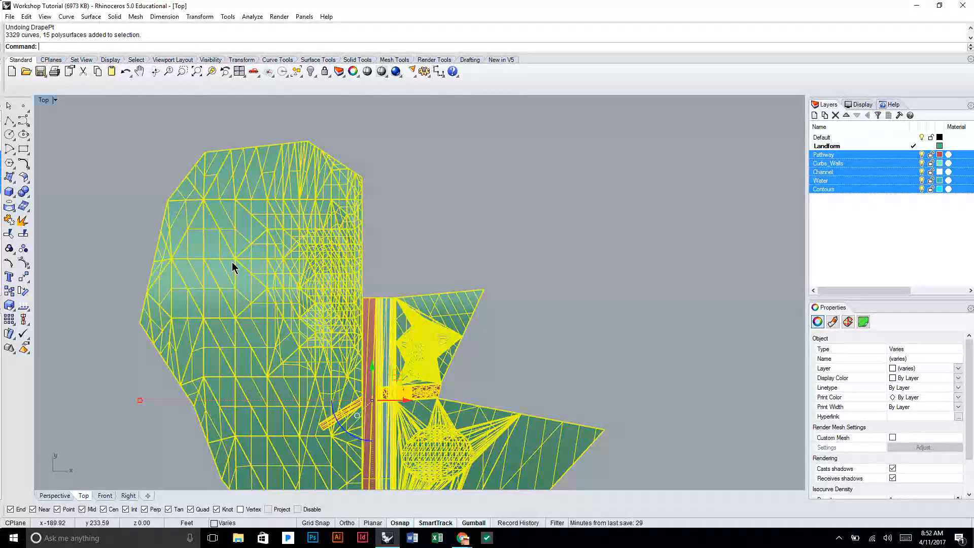
scroll(227, 257, up, 3)
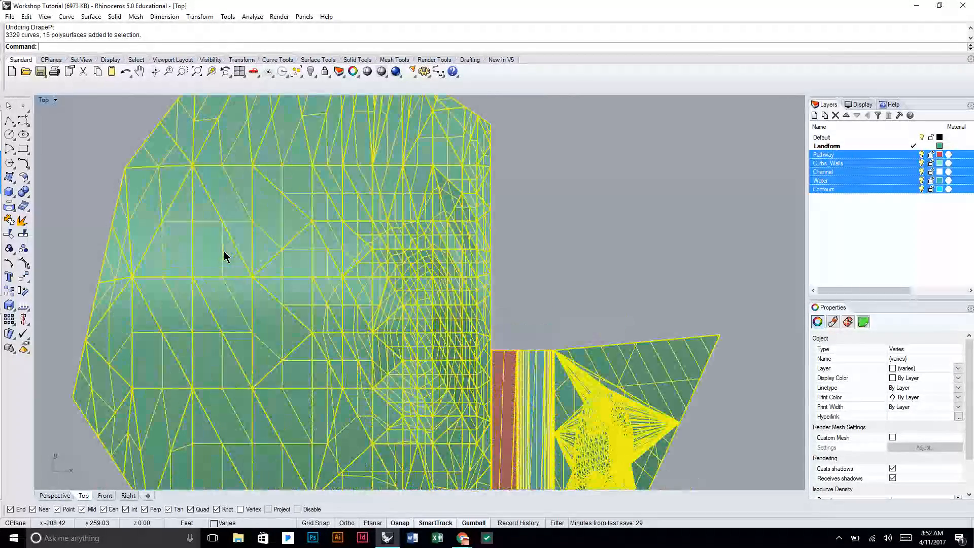
scroll(218, 236, up, 3)
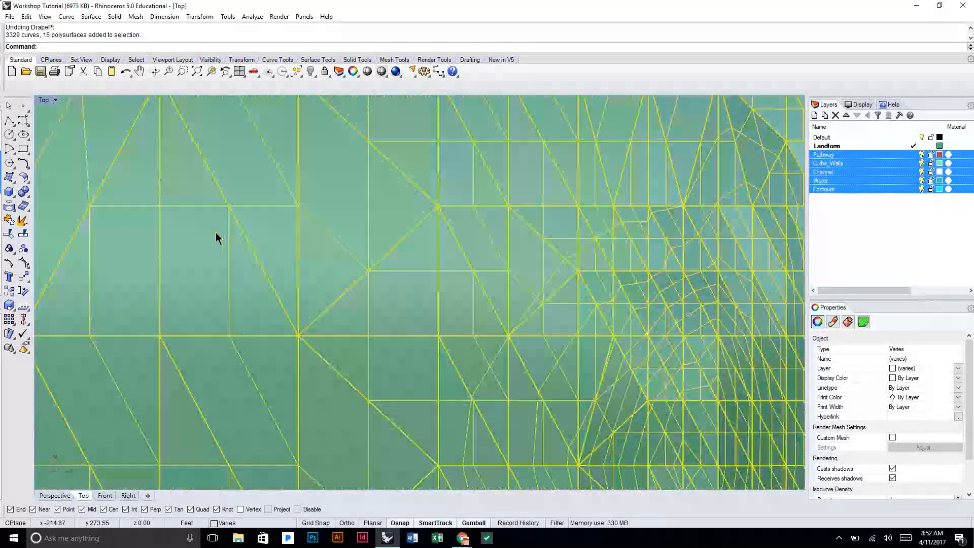
scroll(223, 220, down, 2)
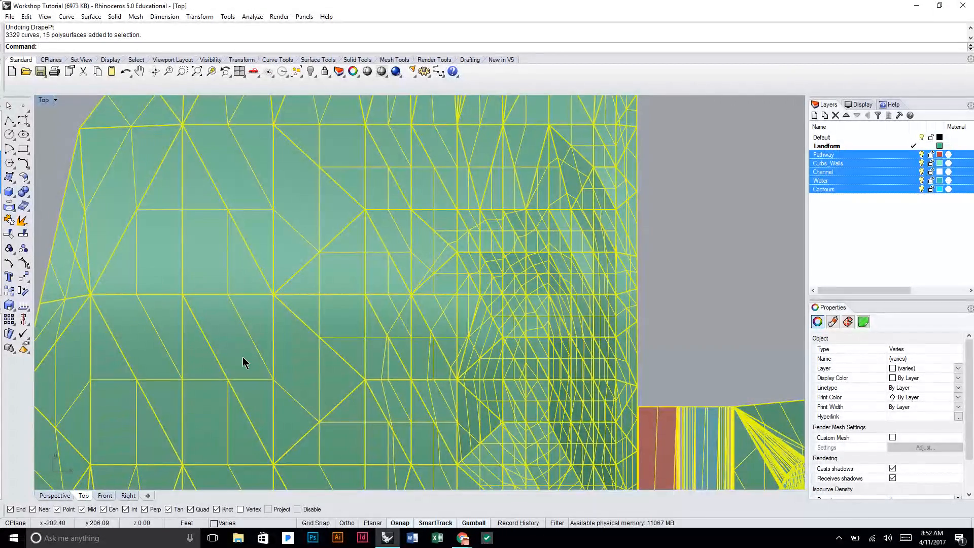
scroll(206, 310, down, 5)
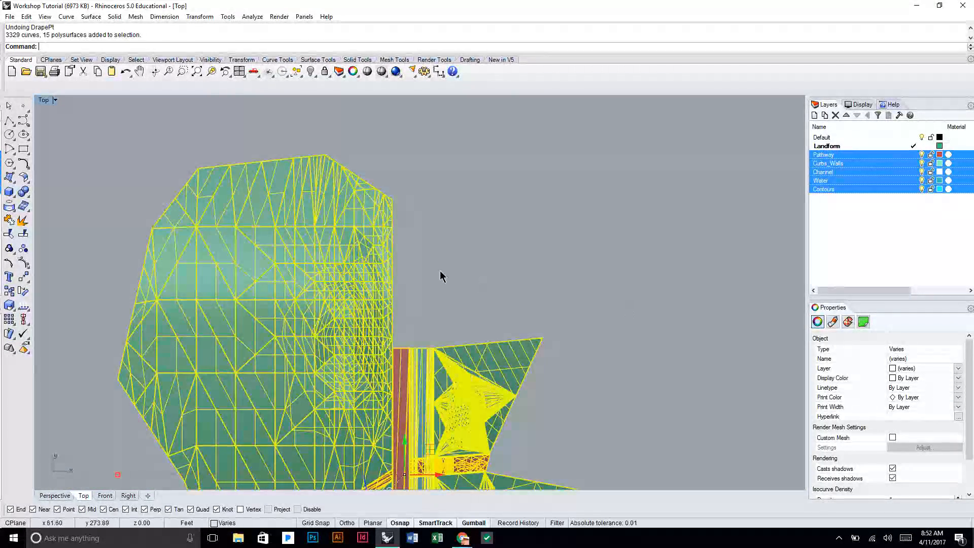
right_drag(509, 322, 506, 265)
scroll(505, 265, down, 6)
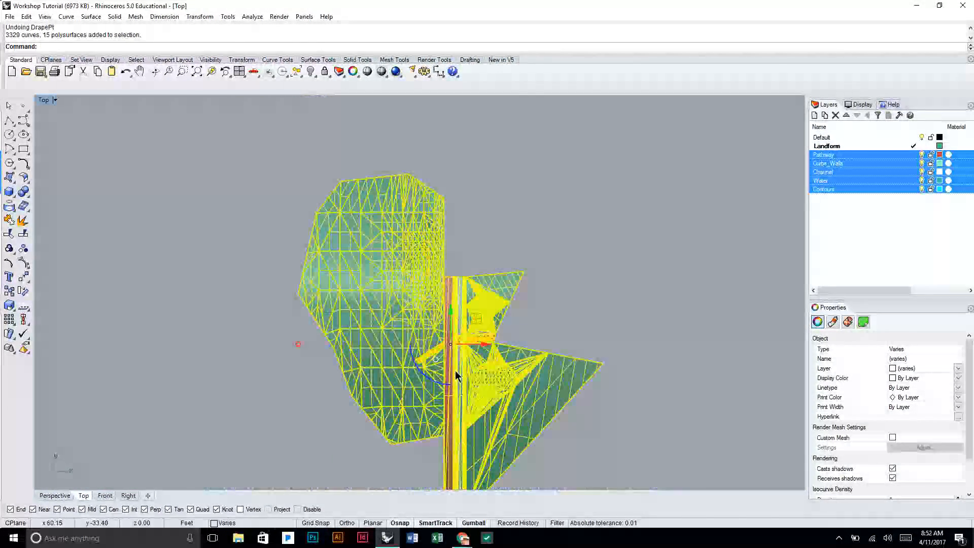
right_drag(602, 374, 575, 317)
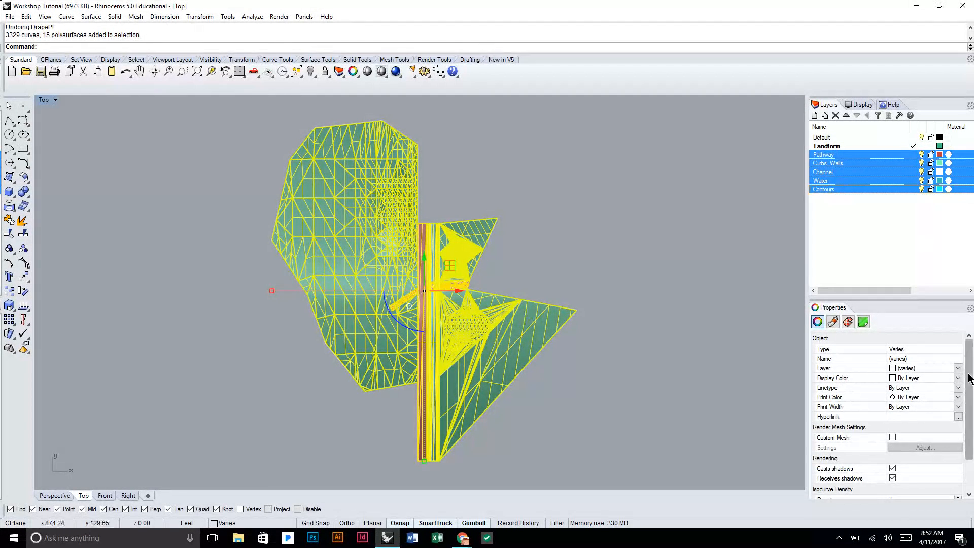
Step: Turn off surface isocurve visibility for the selected site objects and inspect the landform's triangulation in plan
drag(972, 361, 966, 432)
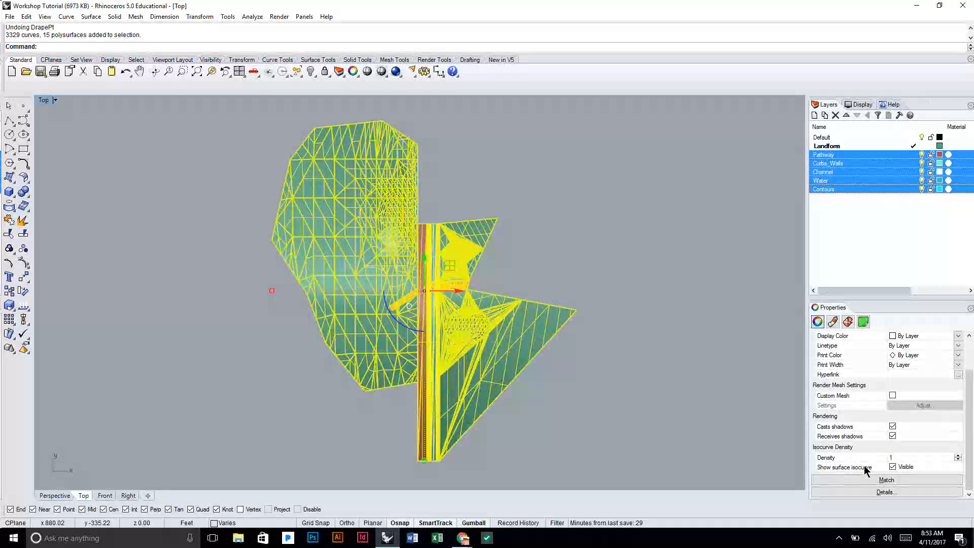
click(892, 467)
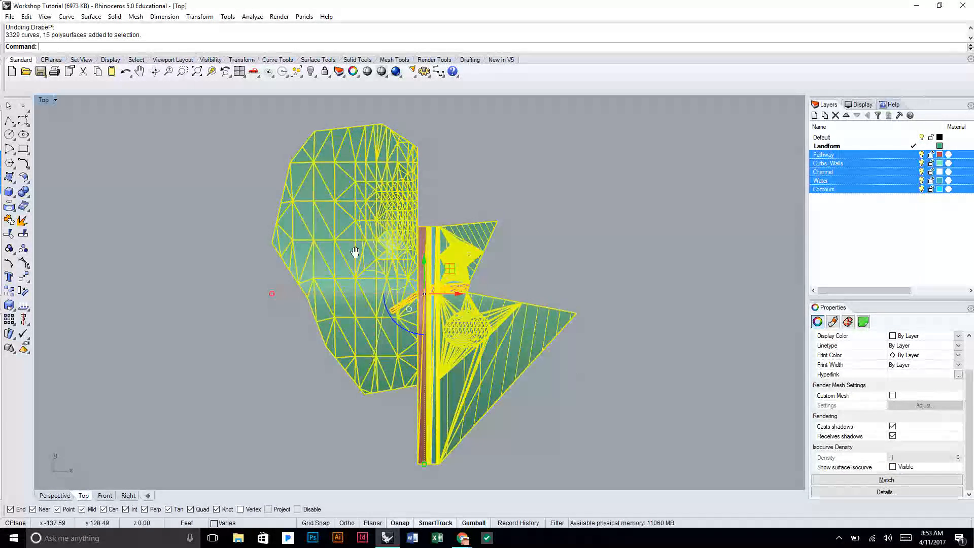
scroll(369, 250, up, 3)
scroll(314, 213, up, 4)
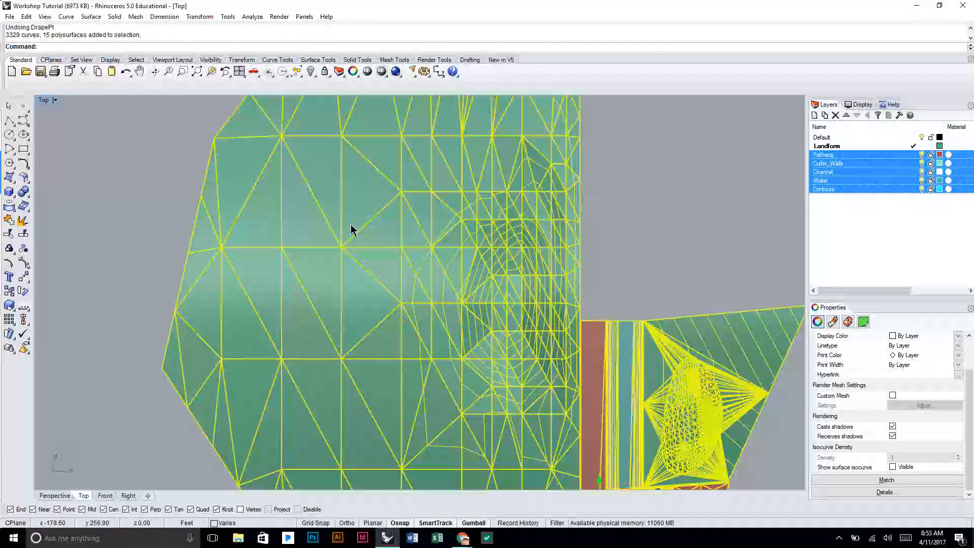
scroll(355, 233, down, 1)
scroll(395, 280, down, 2)
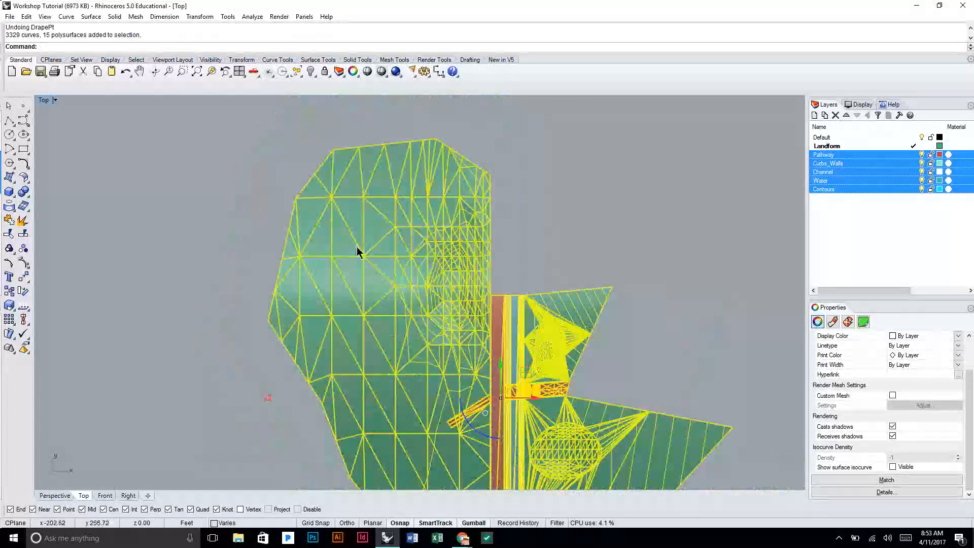
right_drag(565, 351, 482, 297)
scroll(483, 294, down, 4)
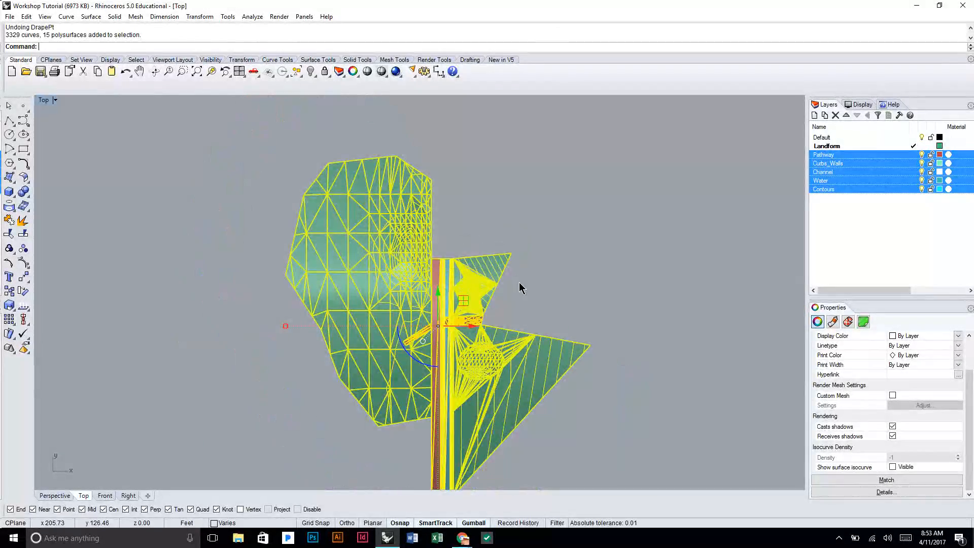
scroll(521, 287, down, 4)
Step: Select the entire site again, start Make2D, and move its options dialog clear of the model
drag(381, 173, 643, 452)
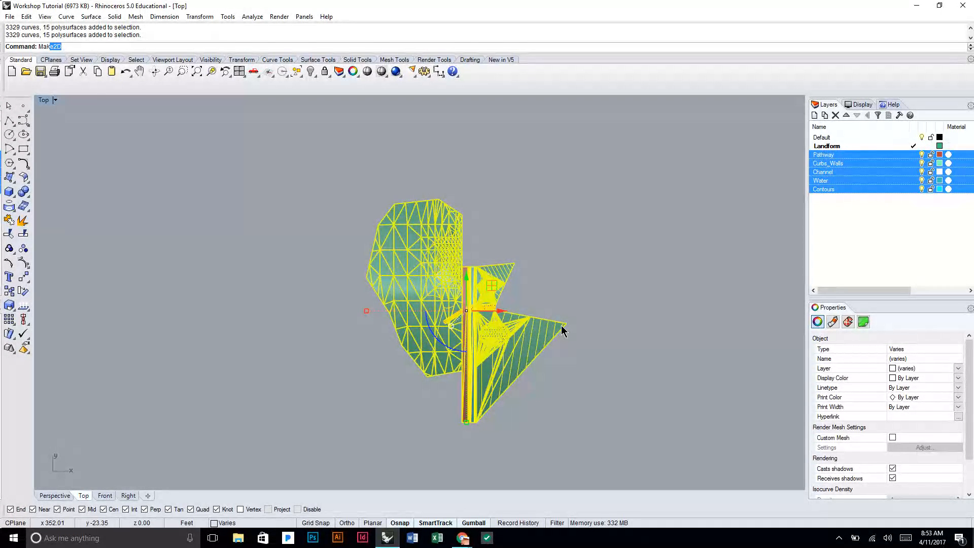
key(Return)
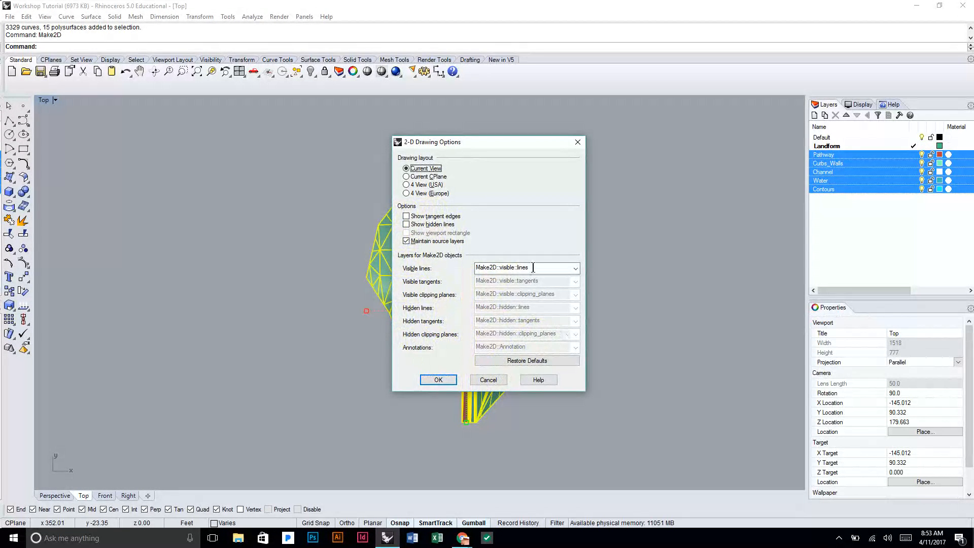
mouse_move(452, 147)
mouse_down()
mouse_move(672, 147)
mouse_move(648, 147)
mouse_up()
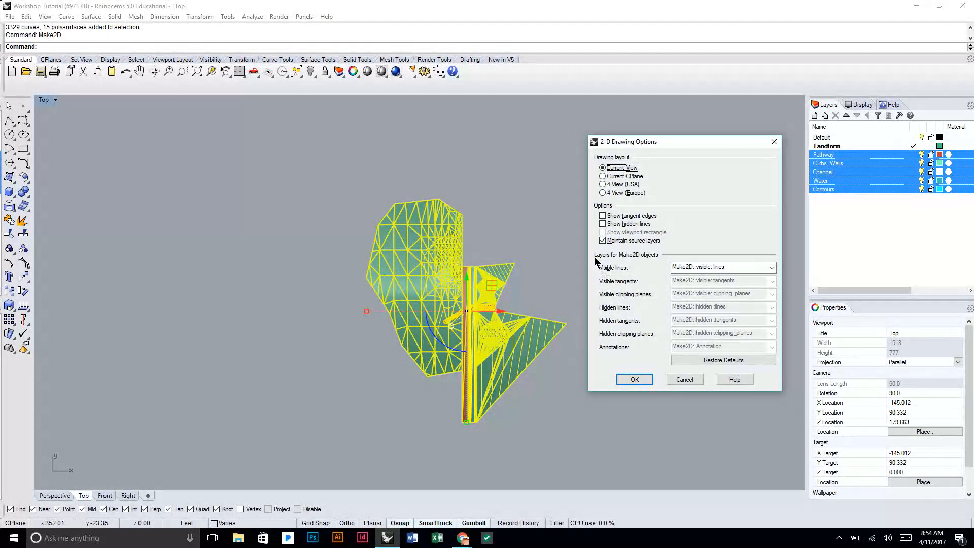
drag(652, 143, 693, 134)
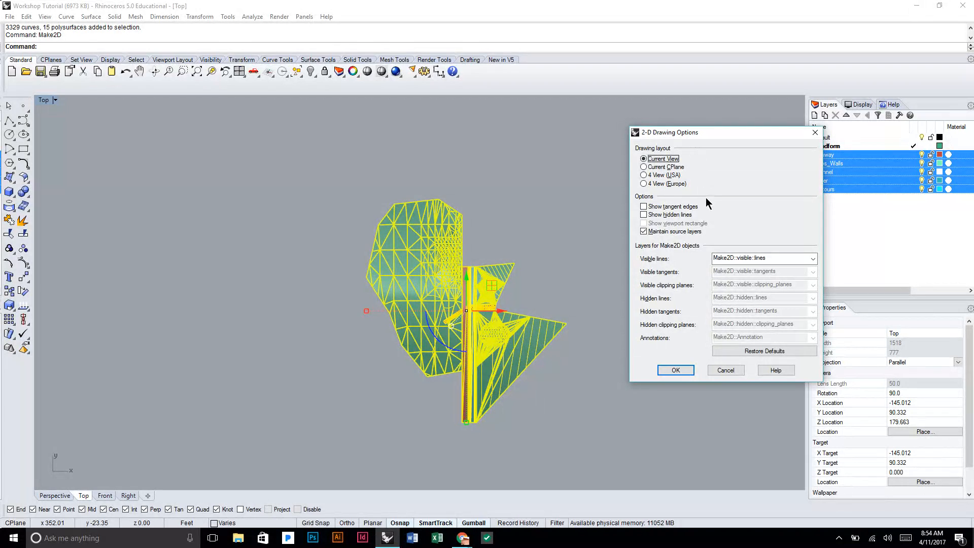
Step: Generate the 2D drawing with hidden lines shown, assigning visible lines to layer PlanLines and hidden lines to layer Plan Hidden Lines
click(652, 217)
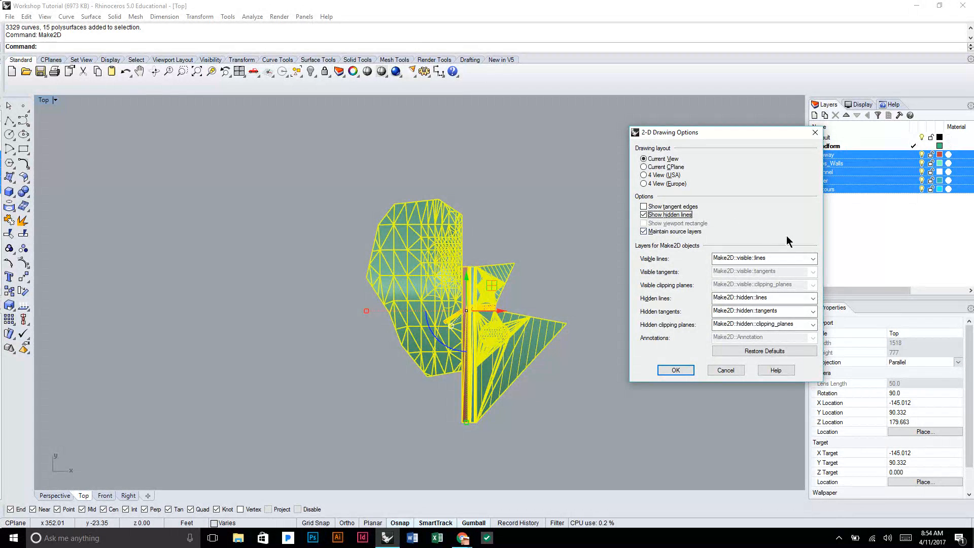
click(725, 258)
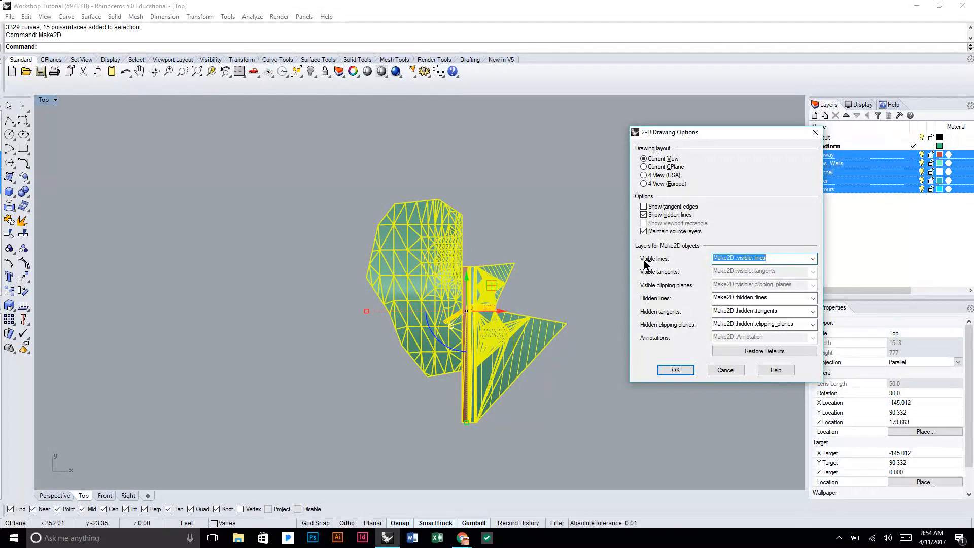
text(PlanLines)
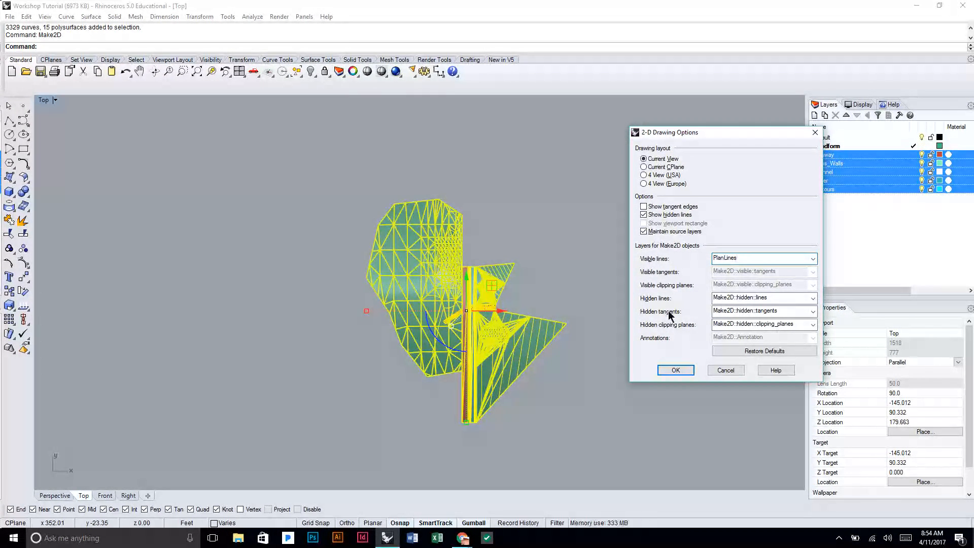
click(794, 297)
text(Plan Hidden Lines)
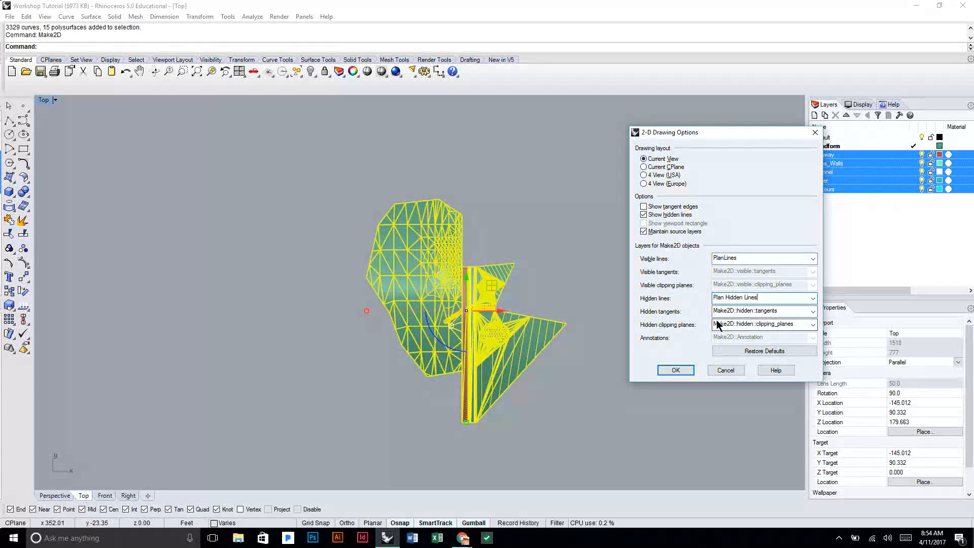
click(643, 215)
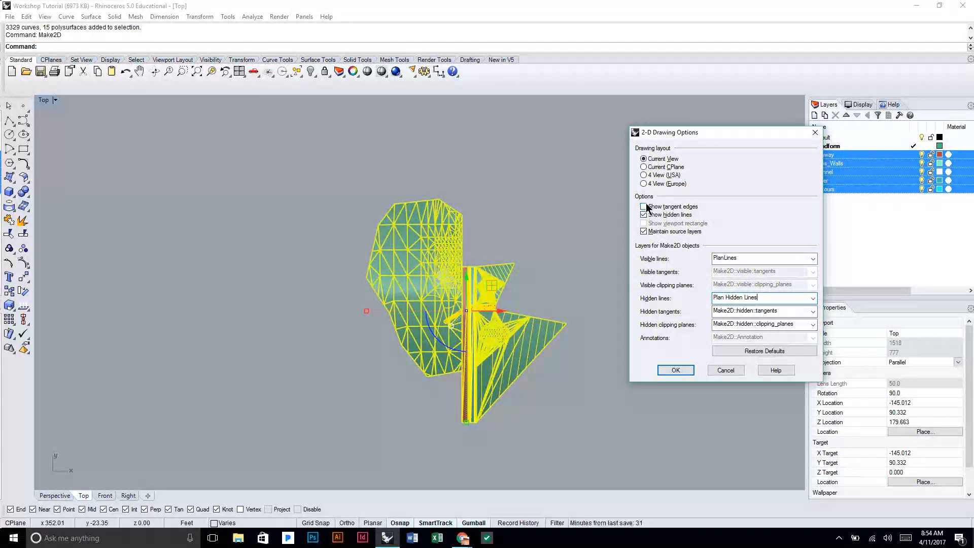
click(644, 208)
click(642, 208)
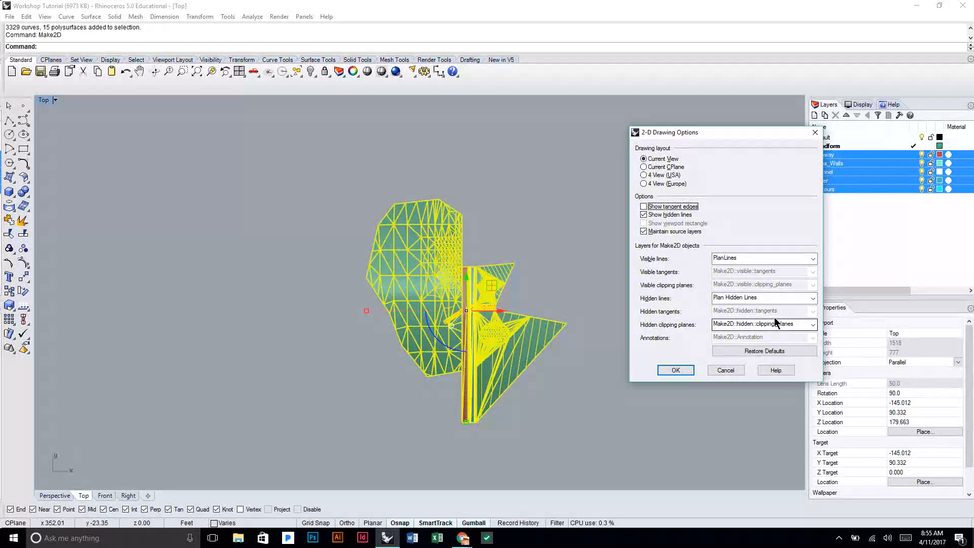
click(675, 371)
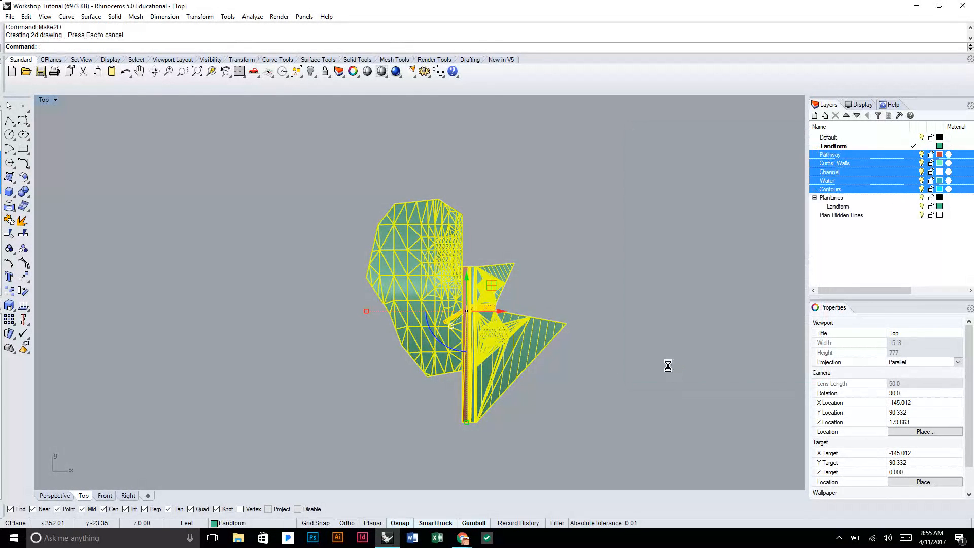
Step: Move the 2D line drawing upward in plan, clear of the 3D site model, and deselect it
right_drag(610, 233, 519, 394)
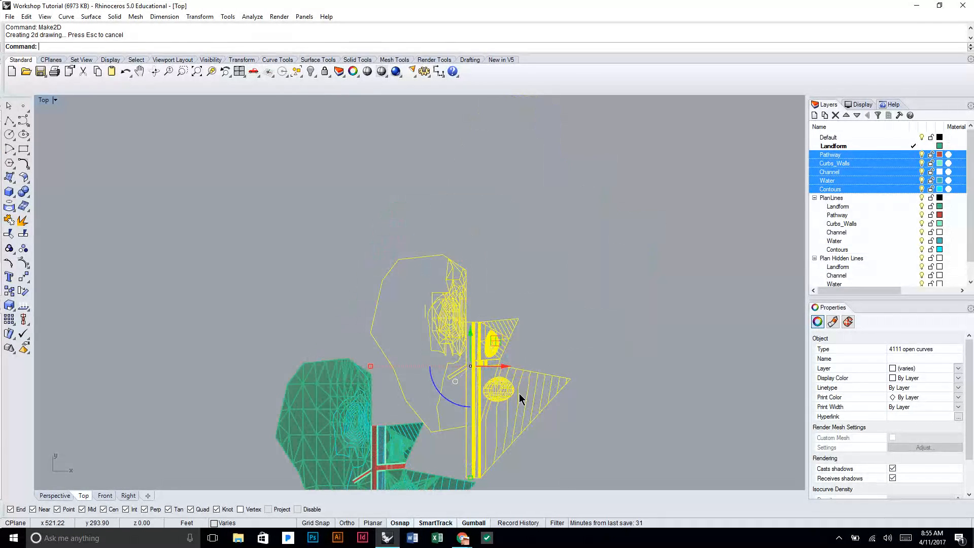
drag(471, 338, 460, 173)
key(Escape)
scroll(497, 235, up, 10)
scroll(496, 235, down, 10)
right_drag(543, 285, 560, 226)
scroll(561, 226, down, 6)
right_drag(458, 376, 456, 284)
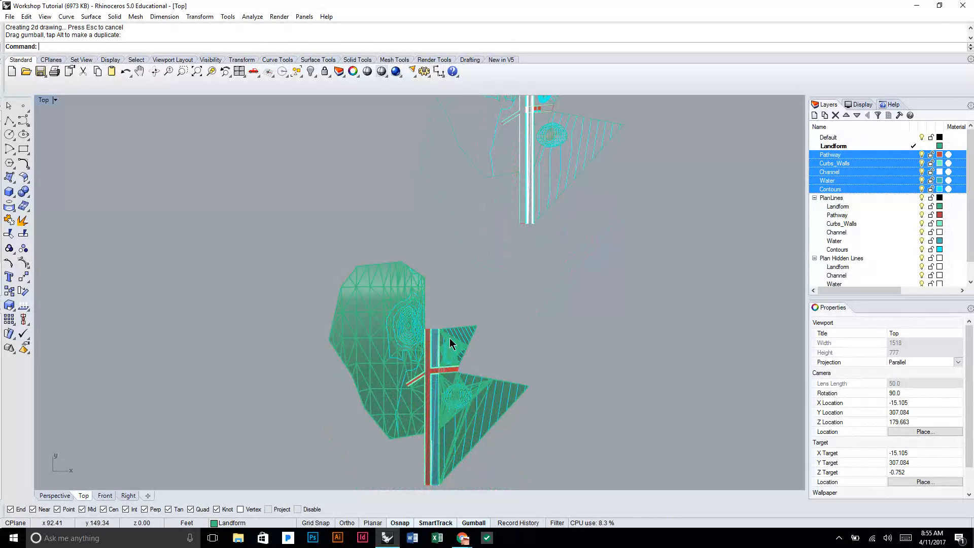
right_drag(455, 235, 410, 356)
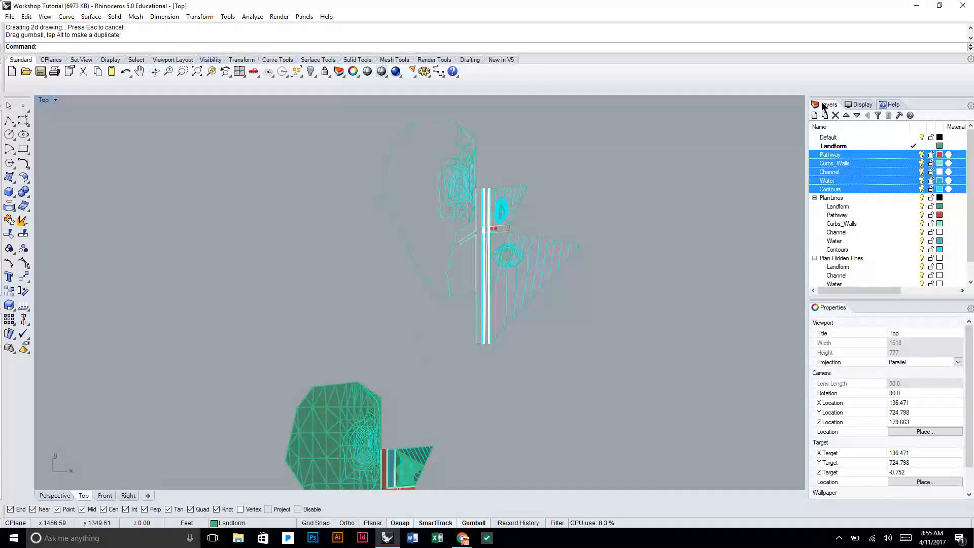
Step: Hide the Landform sublayer of PlanLines and inspect the rest of the 2D drawing
click(920, 207)
scroll(478, 273, up, 5)
scroll(503, 233, up, 11)
scroll(502, 233, down, 7)
right_drag(522, 216, 514, 297)
scroll(446, 189, down, 4)
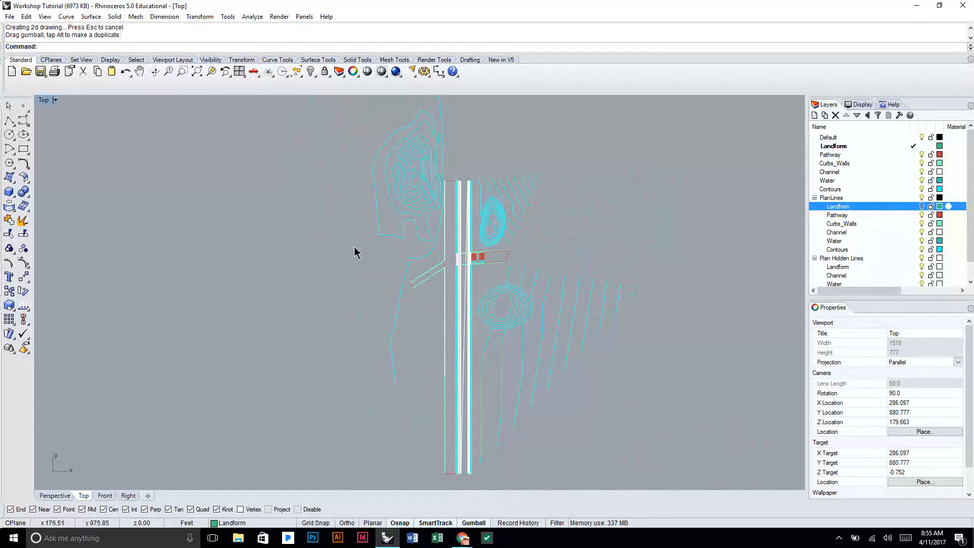
Step: Collapse the Plan Hidden Lines layer group and make PlanLines the current layer
click(814, 257)
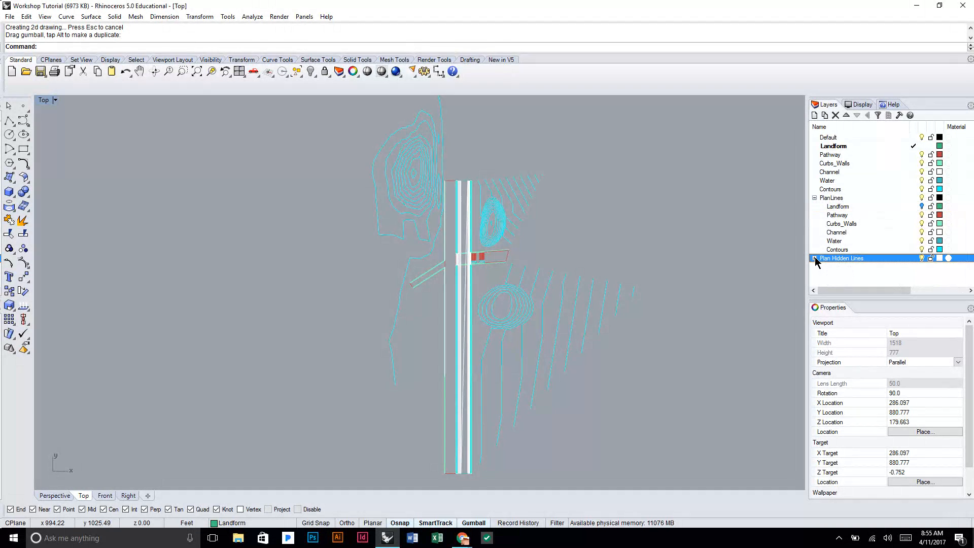
click(915, 257)
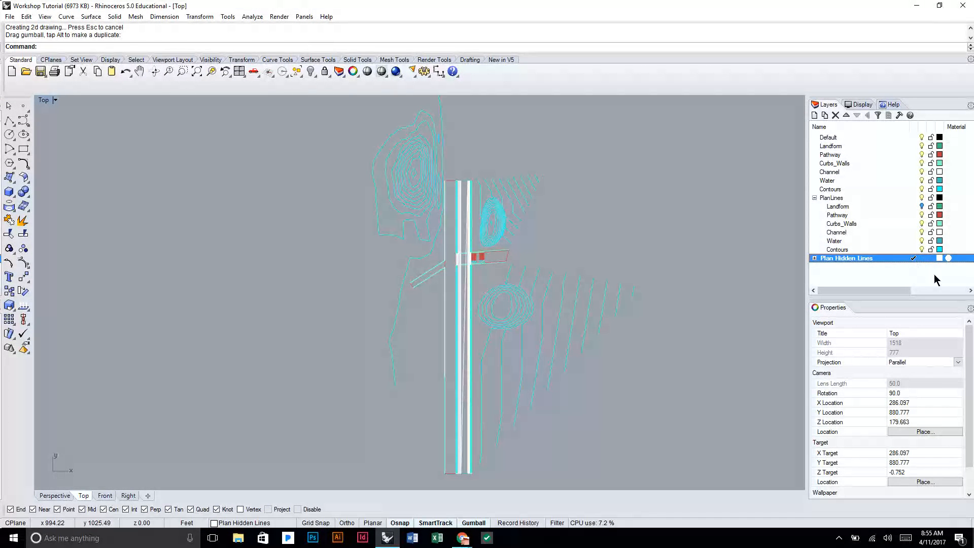
click(913, 197)
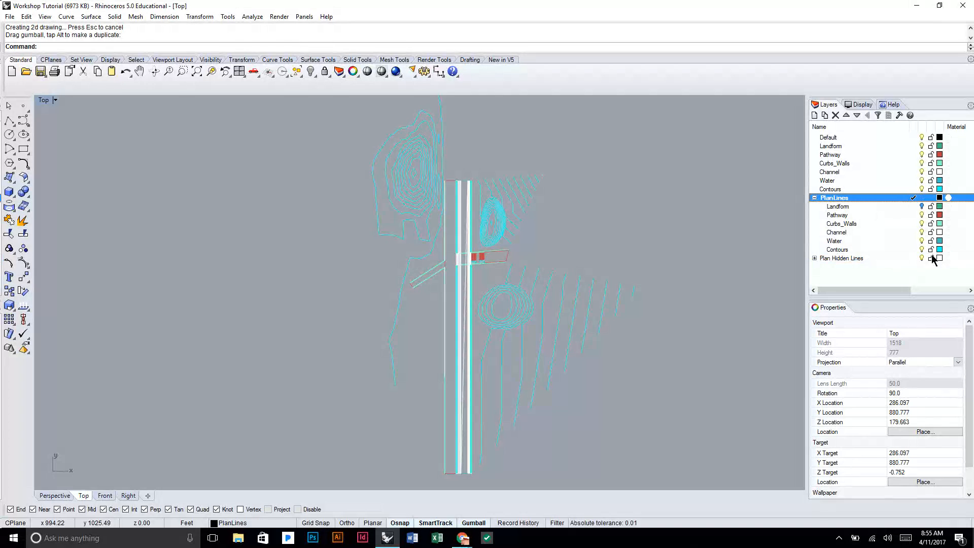
Step: Hide the Plan Hidden Lines layer group and inspect the remaining linework around the channel crossing
click(920, 260)
scroll(541, 276, up, 5)
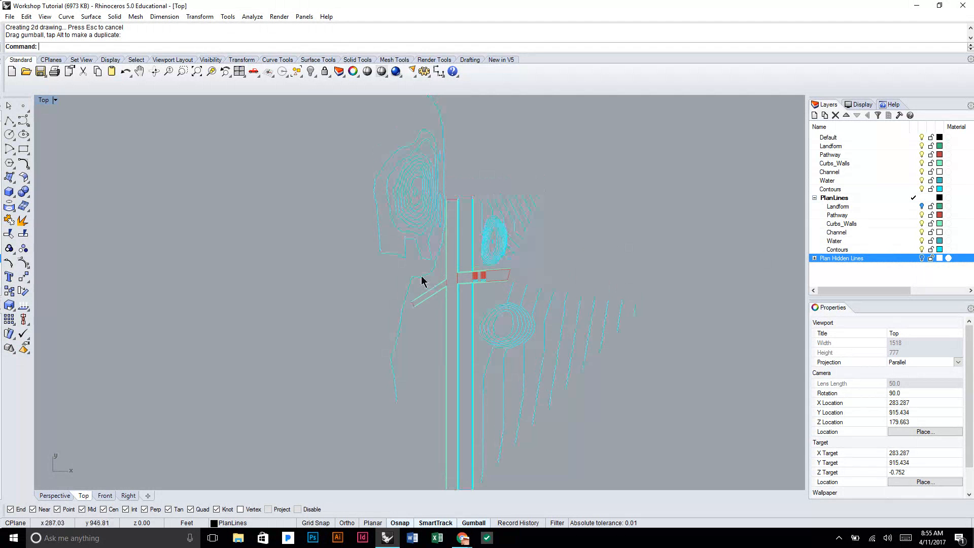
scroll(535, 267, up, 5)
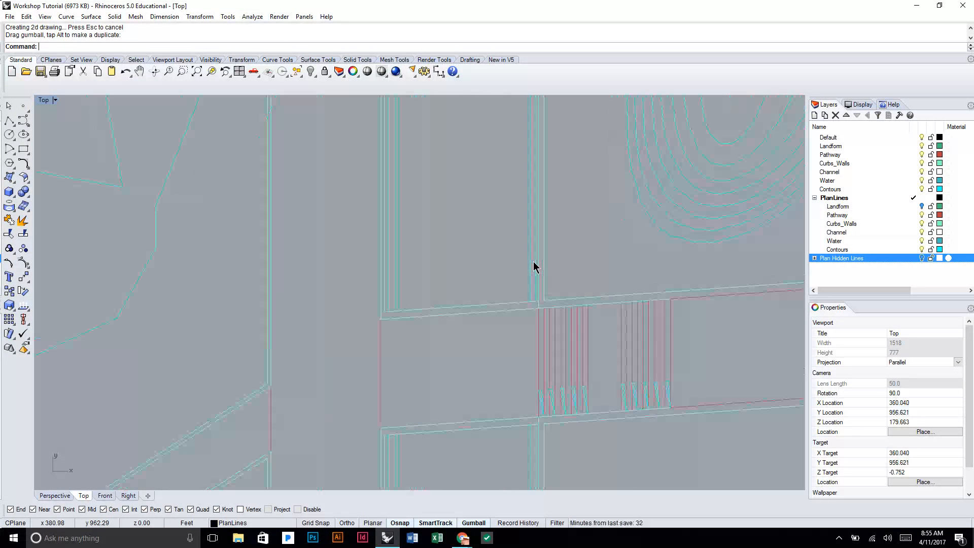
Step: Temporarily redisplay Plan Hidden Lines by making it current for comparison, and restore PlanLines as current with the hidden lines off
click(913, 258)
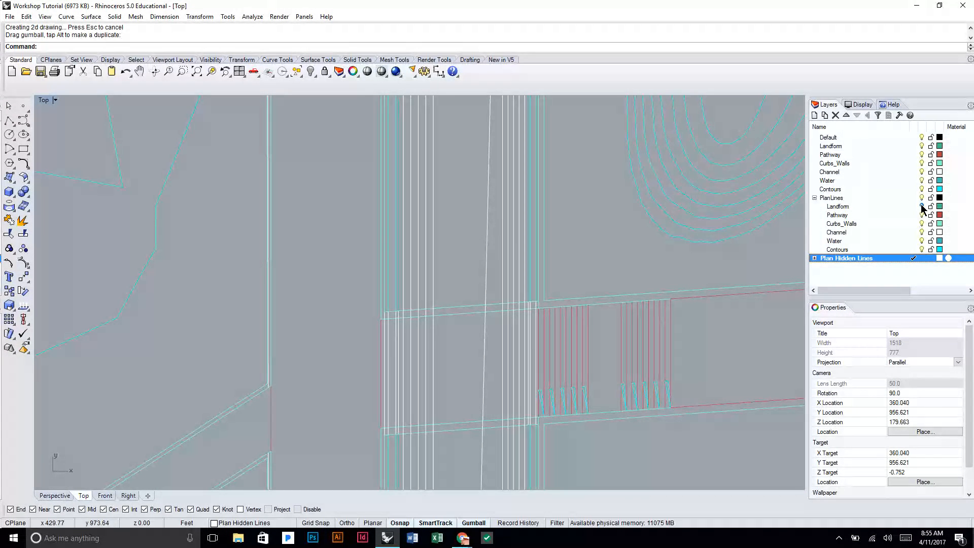
click(911, 198)
click(922, 260)
scroll(613, 282, down, 5)
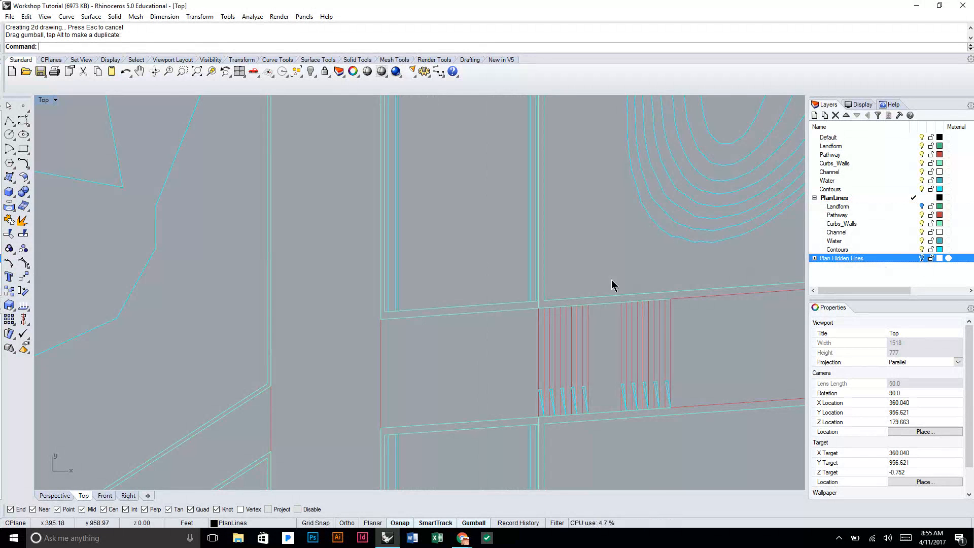
right_drag(649, 213, 582, 211)
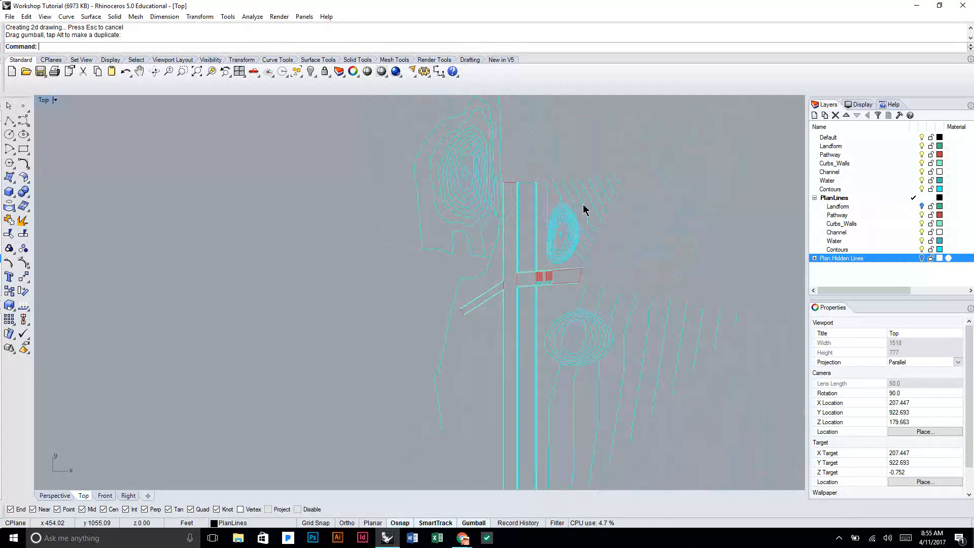
Step: Maximize the Perspective viewport and examine the flat 2D plan drawing up close
double_click(44, 101)
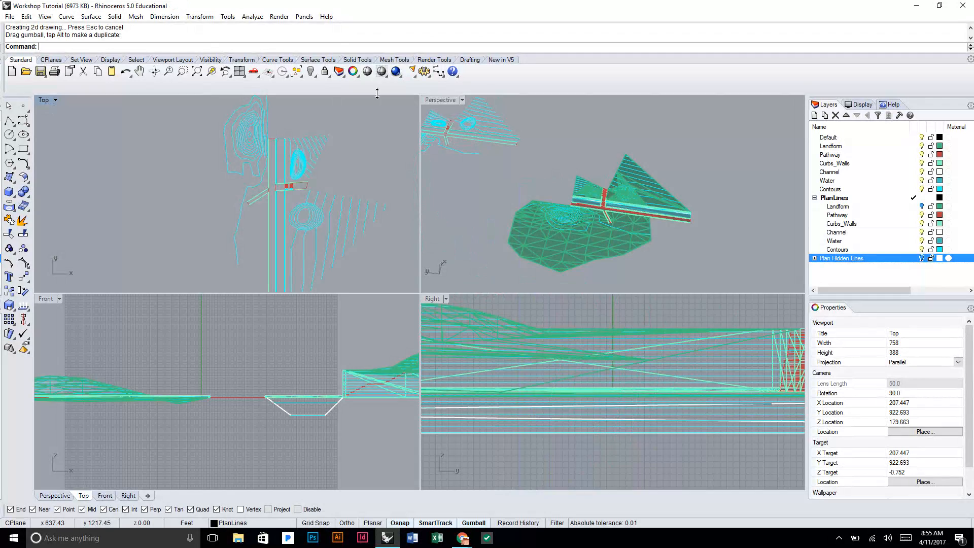
double_click(445, 101)
right_drag(554, 211, 366, 153)
scroll(497, 205, up, 5)
scroll(523, 212, up, 12)
right_drag(651, 344, 639, 313)
shift+right_drag(663, 360, 583, 230)
shift+right_drag(644, 419, 617, 309)
drag(723, 439, 431, 350)
click(211, 72)
right_drag(674, 423, 544, 281)
click(544, 249)
Step: Select the whole 2D plan line drawing in the Perspective view and delete it
right_drag(456, 203, 540, 212)
scroll(499, 302, down, 5)
scroll(544, 323, down, 8)
drag(688, 365, 286, 187)
key(Delete)
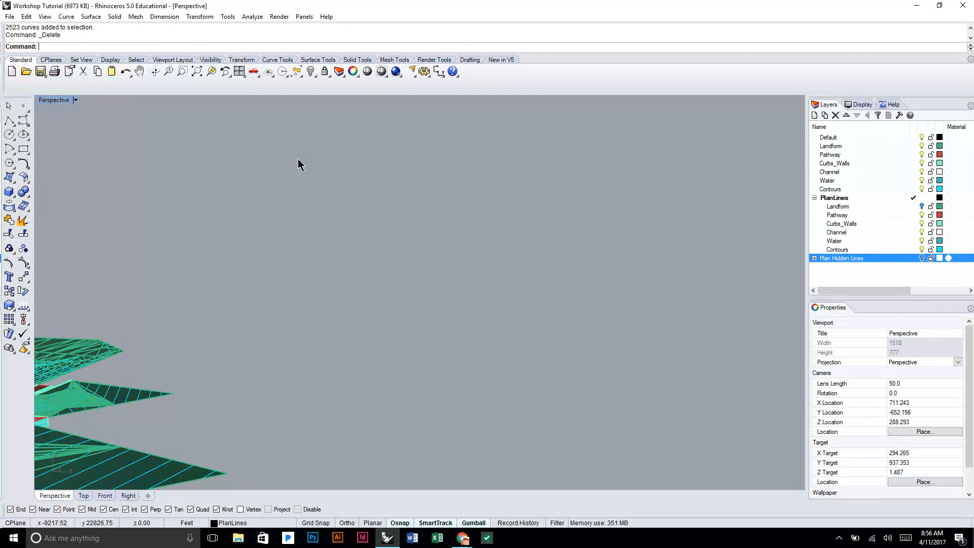
Step: Make the main Landform layer current and hide the PlanLines layer group
shift+right_drag(235, 259, 532, 212)
scroll(536, 198, down, 4)
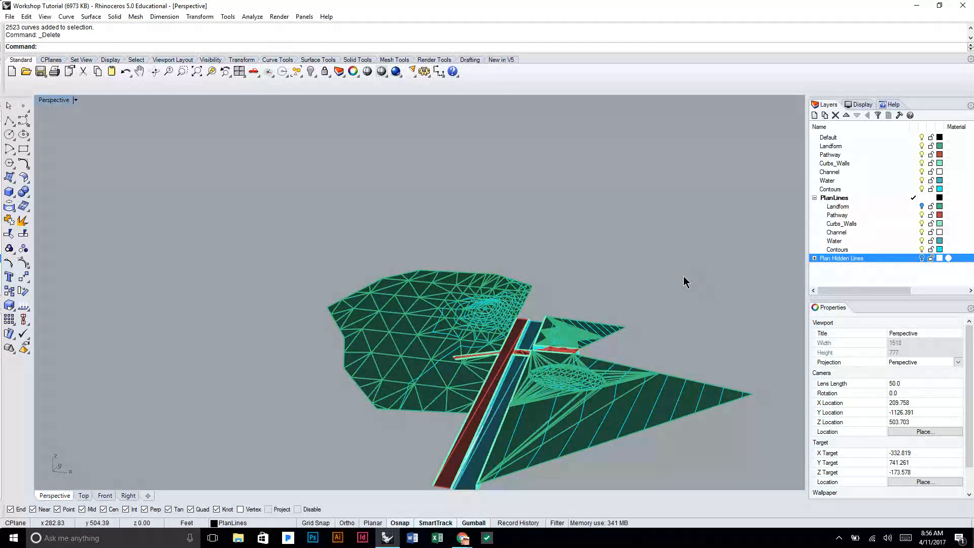
click(921, 206)
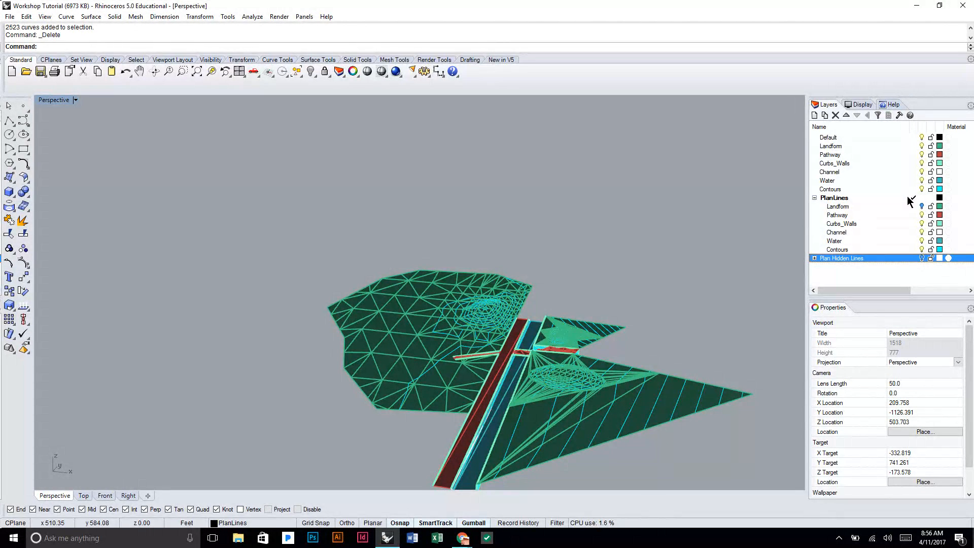
click(913, 146)
click(921, 198)
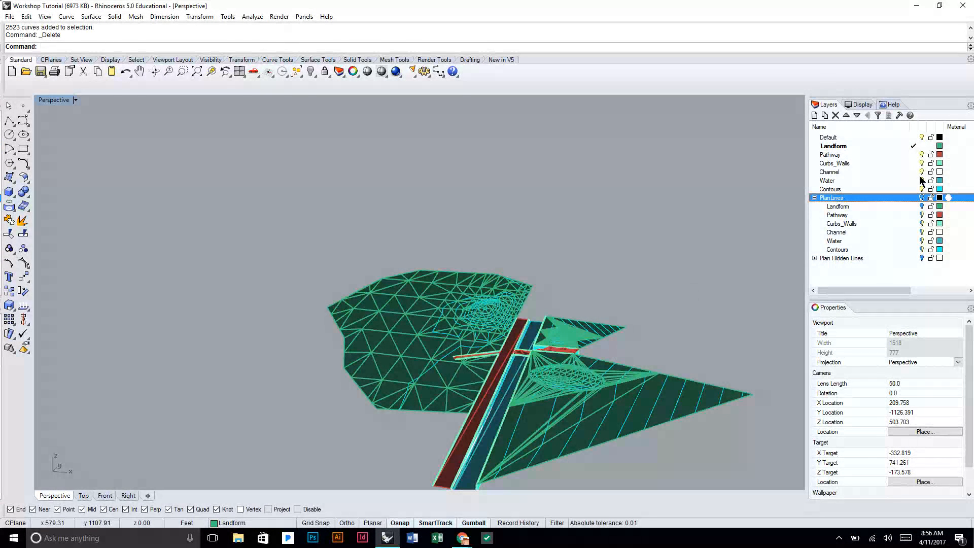
Step: Make the main Contours layer current and hide the main Landform layer
click(915, 190)
click(921, 146)
right_drag(720, 234, 754, 190)
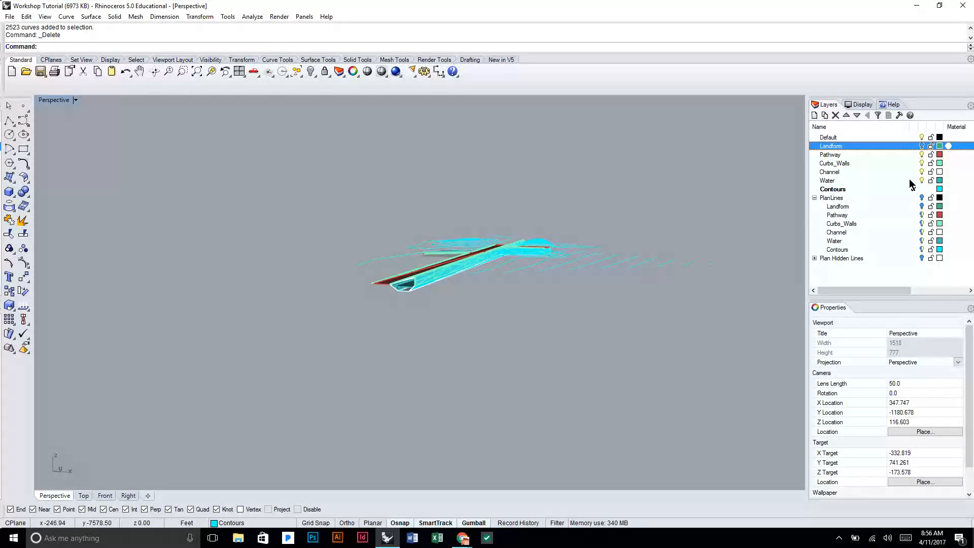
click(911, 154)
shift+click(901, 184)
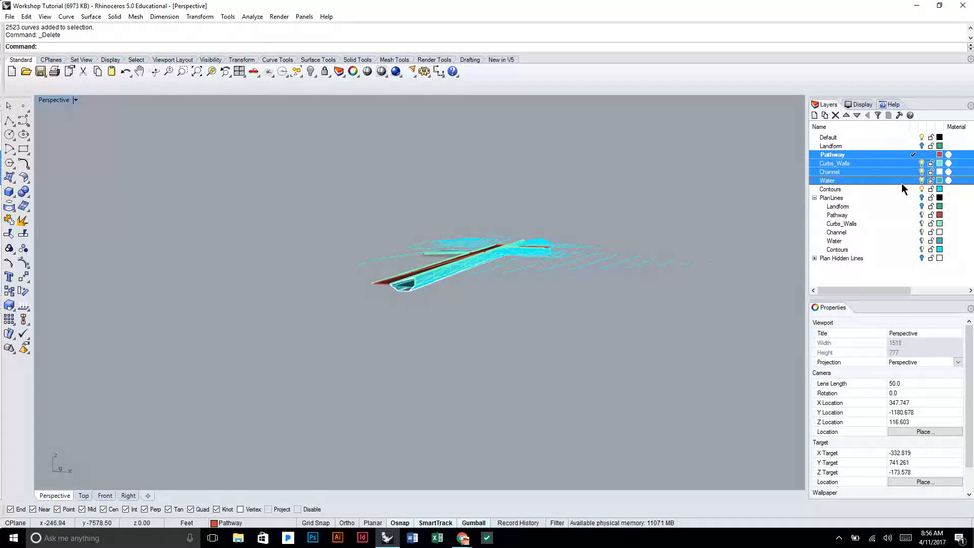
click(916, 189)
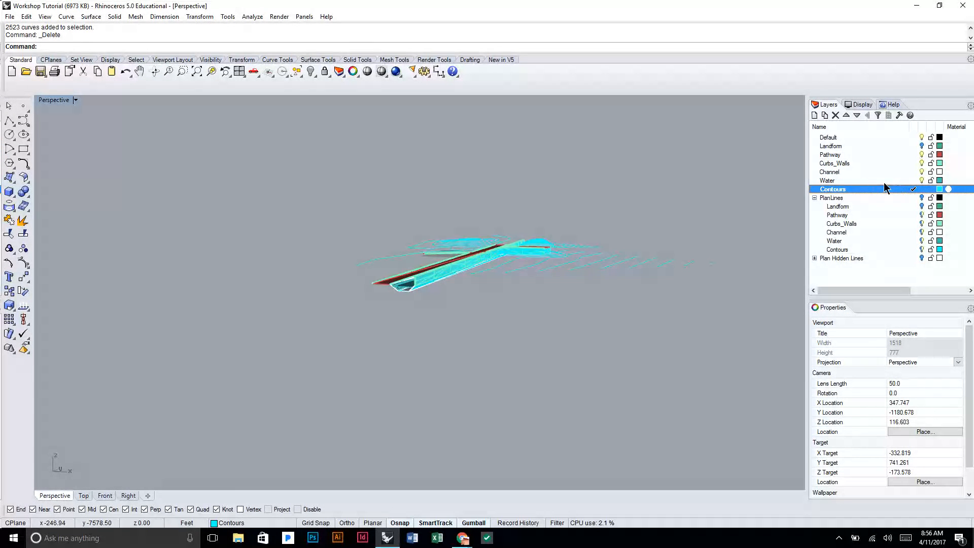
Step: Hide the main Pathway, Curbs_Walls, Channel and Water layers together so only the contour curves are displayed
click(850, 181)
shift+click(830, 155)
click(921, 156)
right_drag(698, 194, 592, 253)
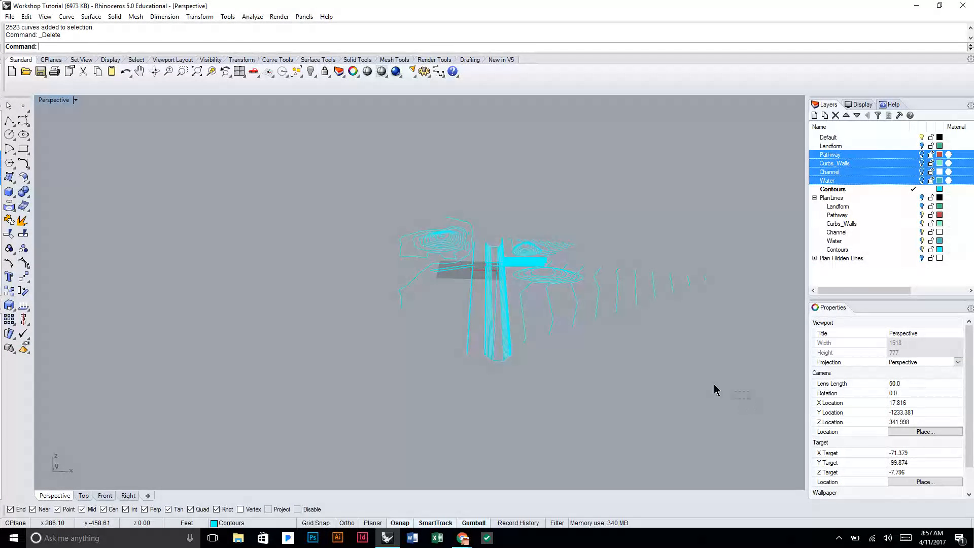
Step: Select all the contour curves and examine them around the walls, channel and mounds from several angles
key(ctrl+a)
right_drag(429, 194, 539, 156)
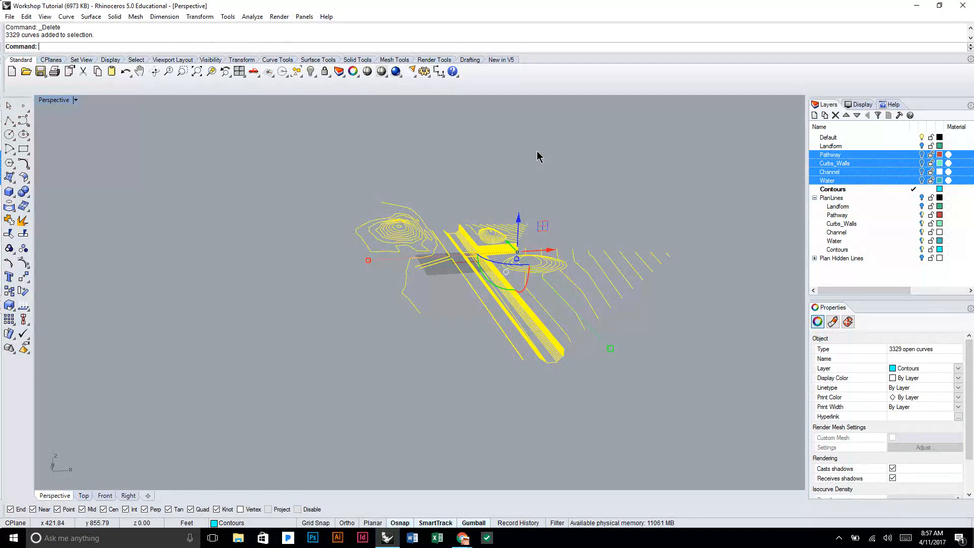
scroll(496, 274, up, 3)
scroll(439, 187, up, 3)
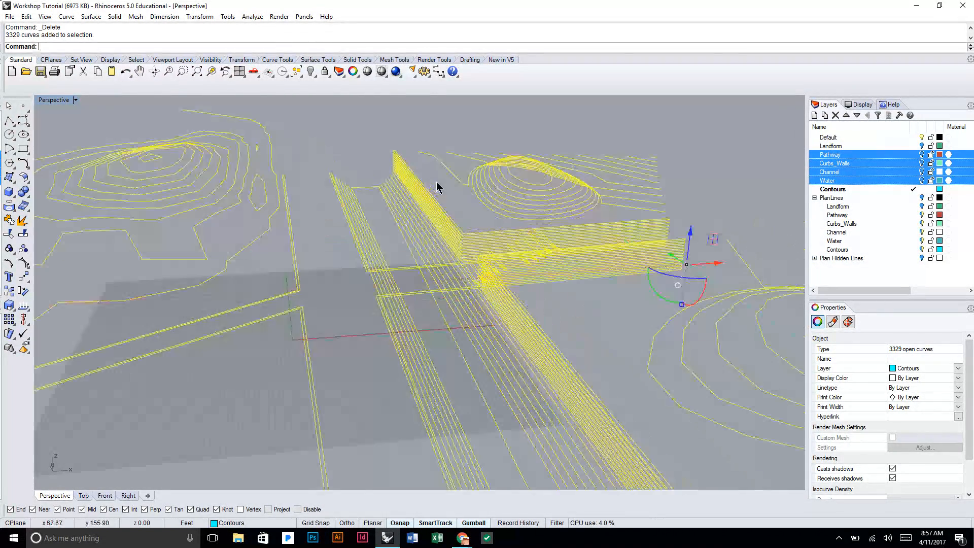
scroll(430, 250, up, 3)
right_drag(507, 332, 500, 307)
shift+right_drag(546, 348, 439, 122)
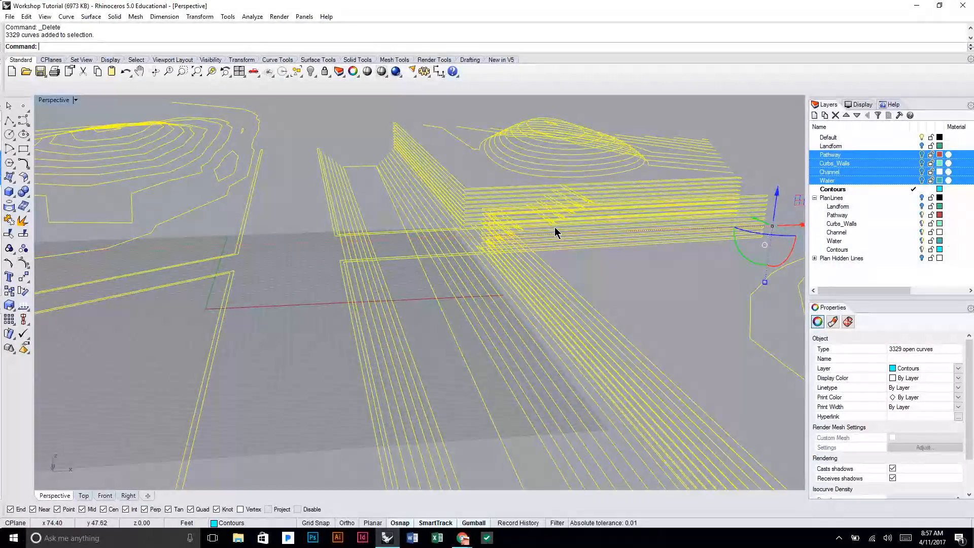
scroll(556, 232, down, 6)
scroll(555, 227, down, 5)
right_drag(579, 204, 564, 225)
scroll(563, 224, down, 5)
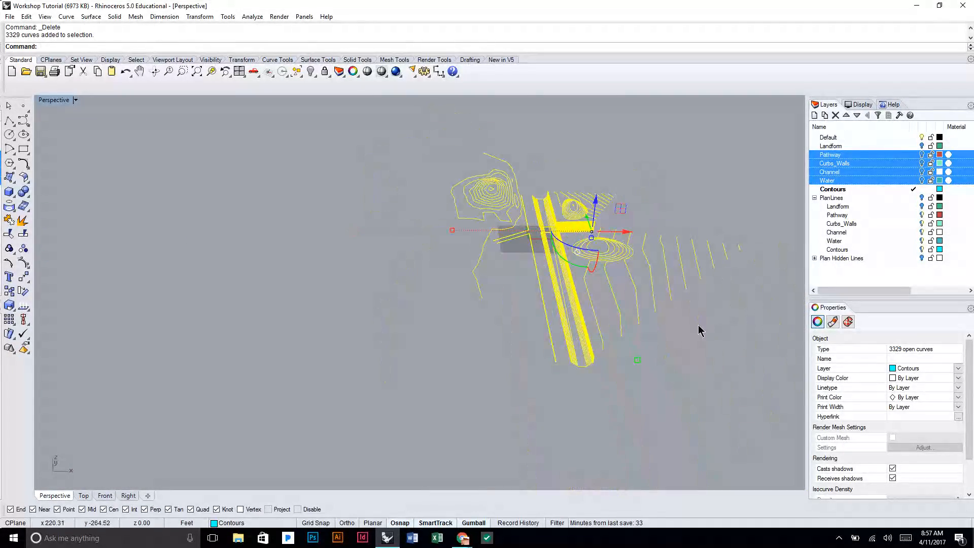
shift+right_drag(698, 326, 653, 311)
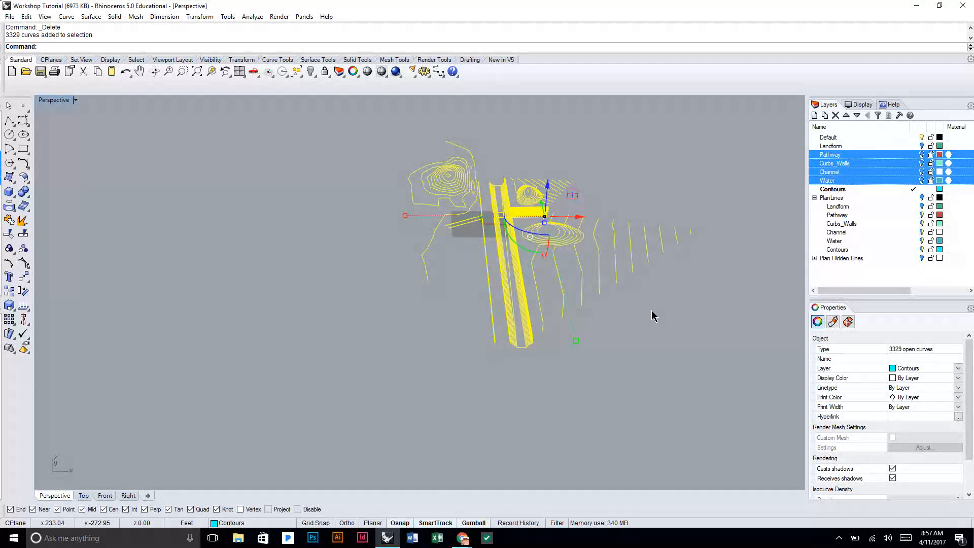
right_drag(685, 300, 681, 358)
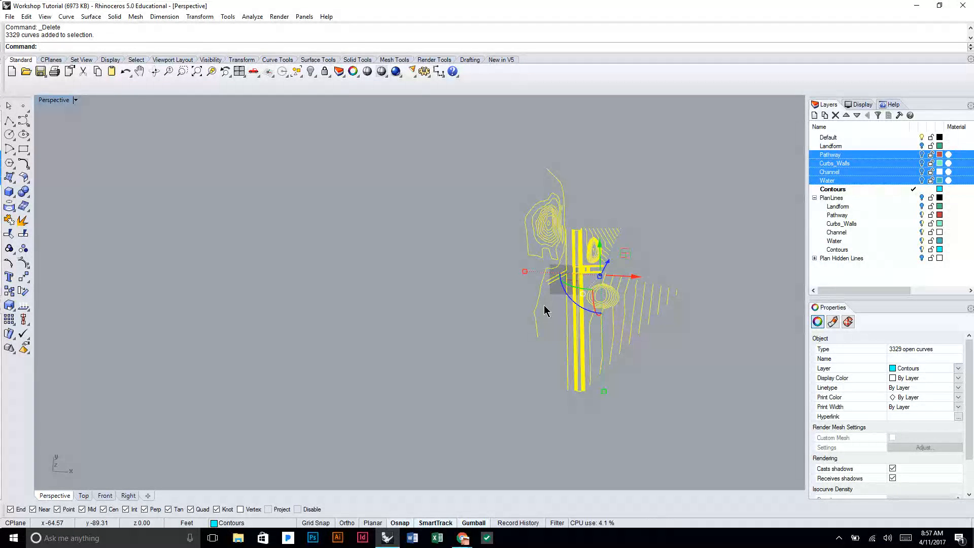
Step: Build a Patch surface from all the contour curves, clear the selection and inspect the surface's shape
drag(729, 428, 386, 125)
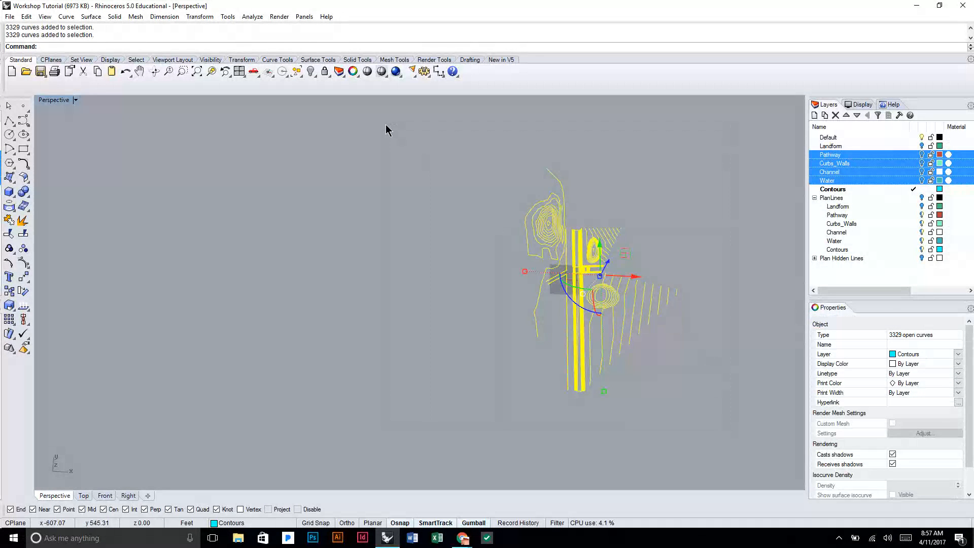
text(Patch)
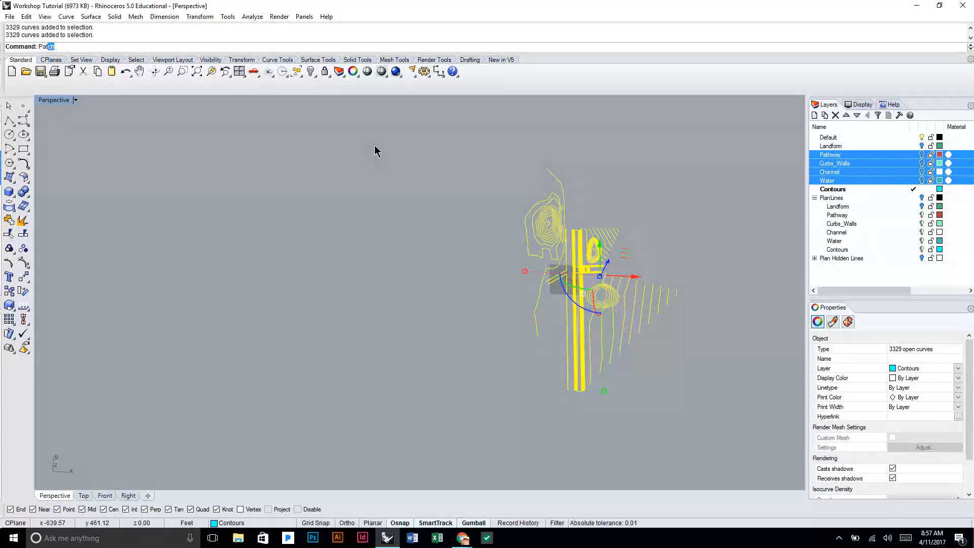
key(Return)
key(Return)
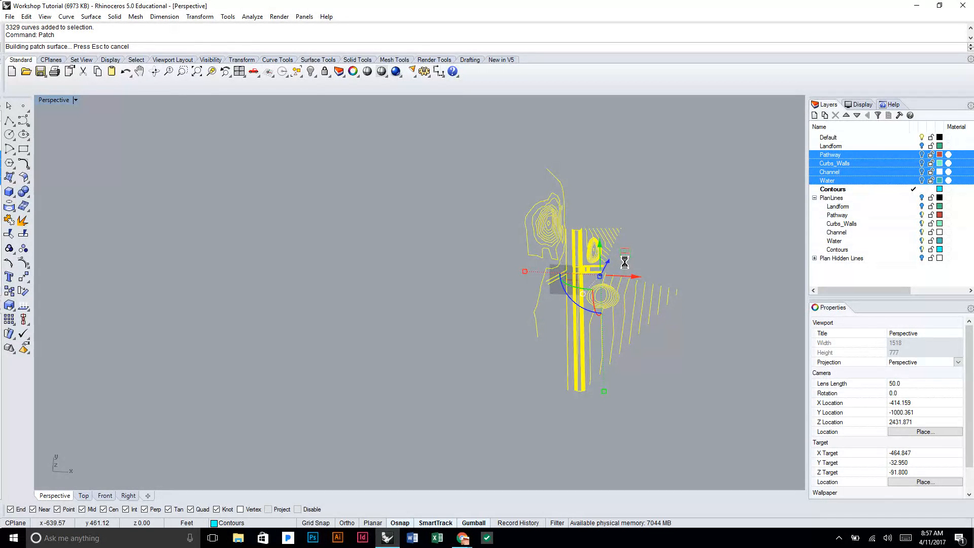
right_drag(652, 268, 629, 271)
scroll(597, 298, up, 7)
mouse_move(598, 299)
right_down()
mouse_move(628, 278)
mouse_move(616, 295)
right_up()
right_drag(550, 191, 348, 144)
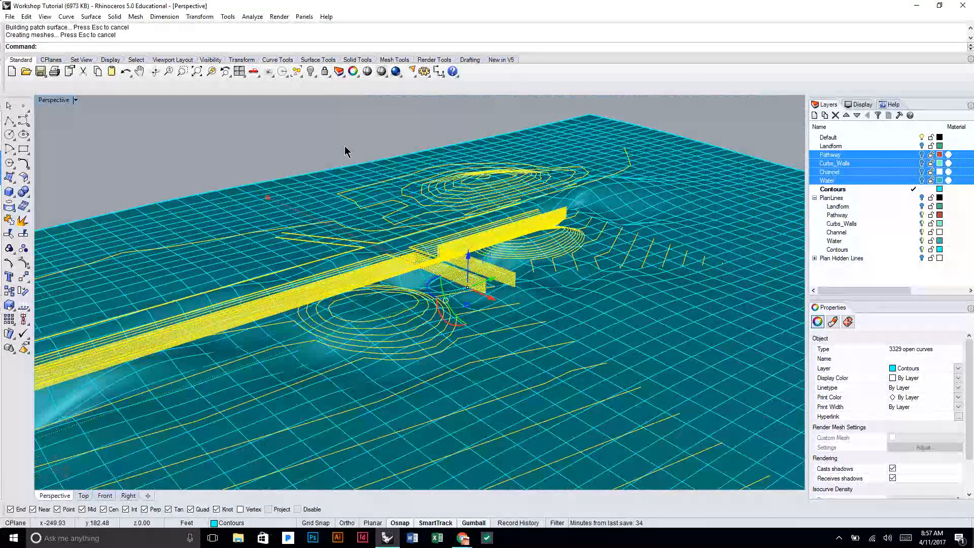
click(348, 145)
right_drag(340, 213, 409, 191)
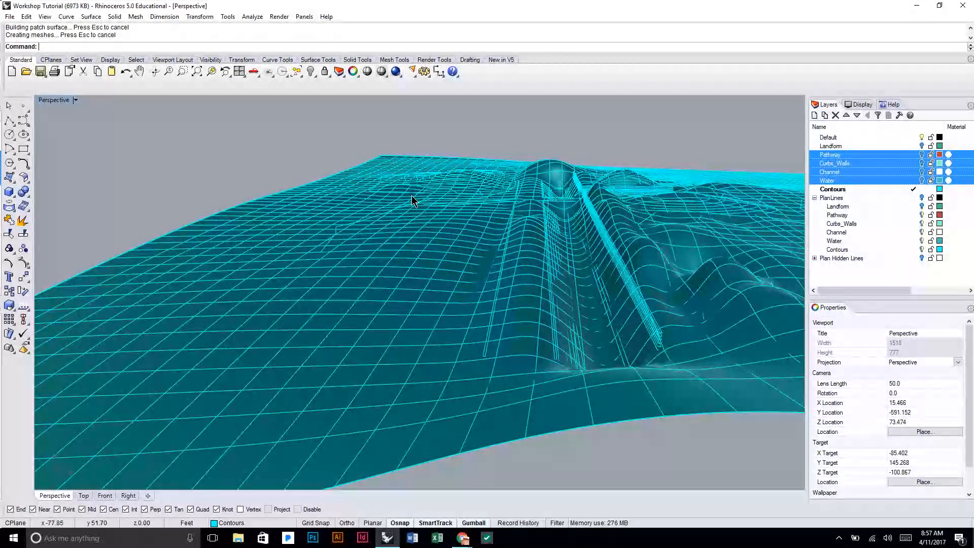
Step: Undo the patch surface built from the site contours
key(ctrl+z)
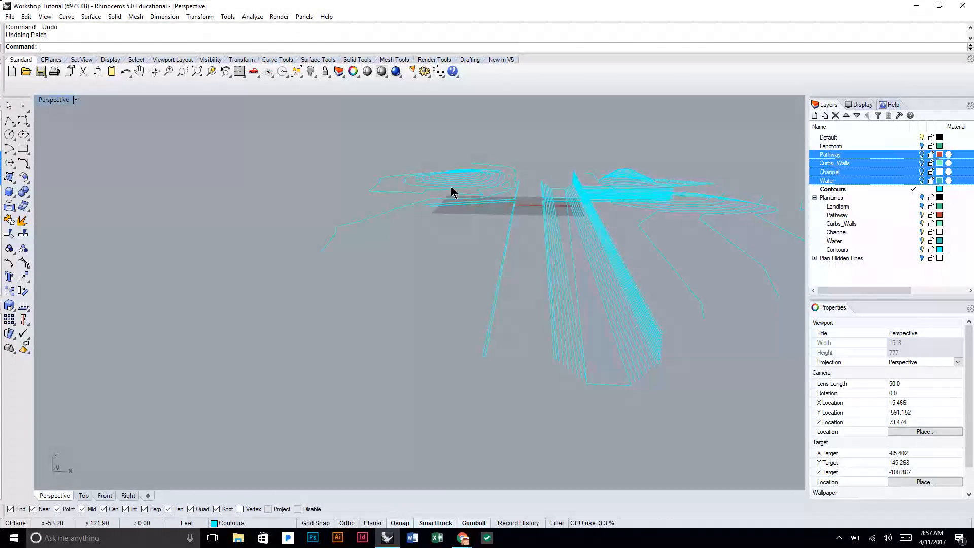
scroll(451, 187, down, 4)
right_drag(451, 171, 449, 204)
scroll(447, 206, down, 4)
shift+right_drag(514, 229, 478, 228)
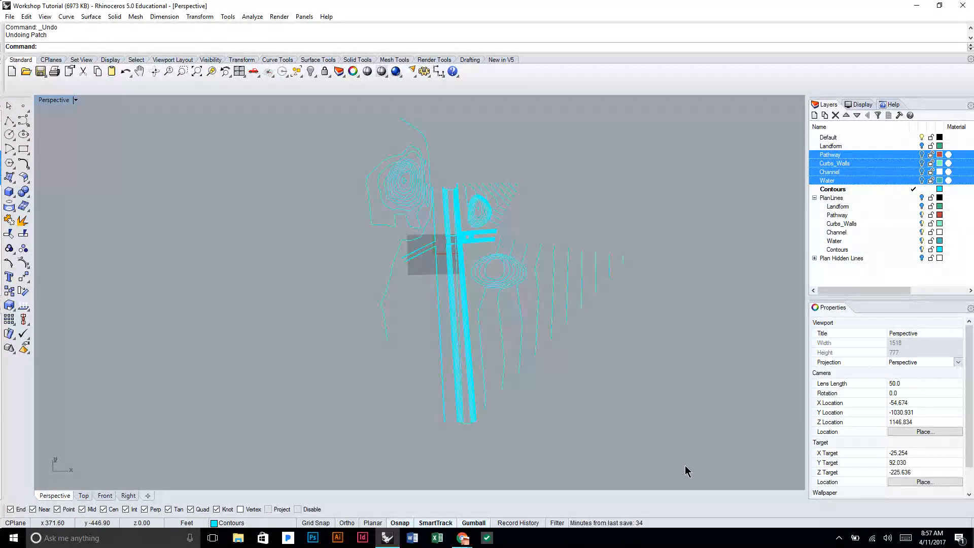
drag(531, 372, 239, 113)
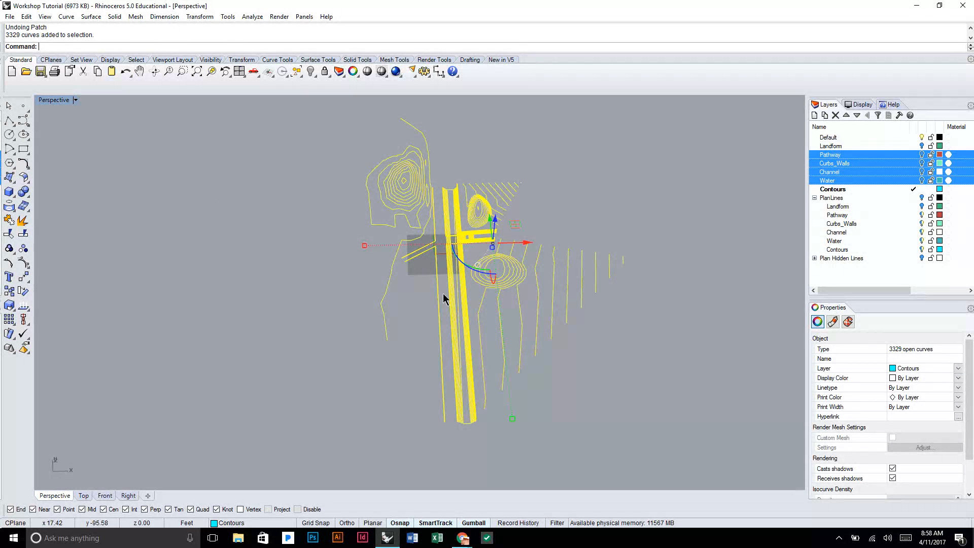
click(575, 335)
right_drag(575, 335, 548, 302)
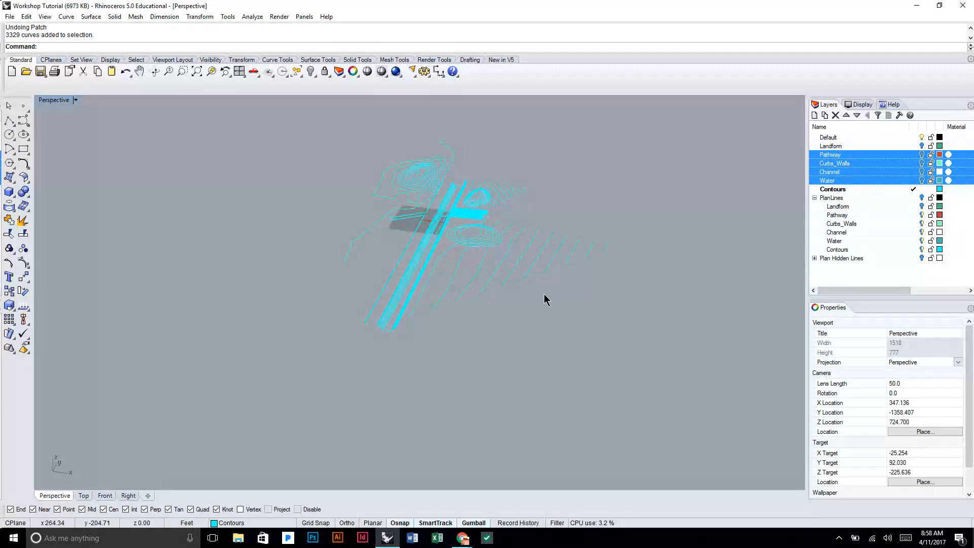
Step: Review the available surface creation tools in a floating palette and close the palette
click(13, 185)
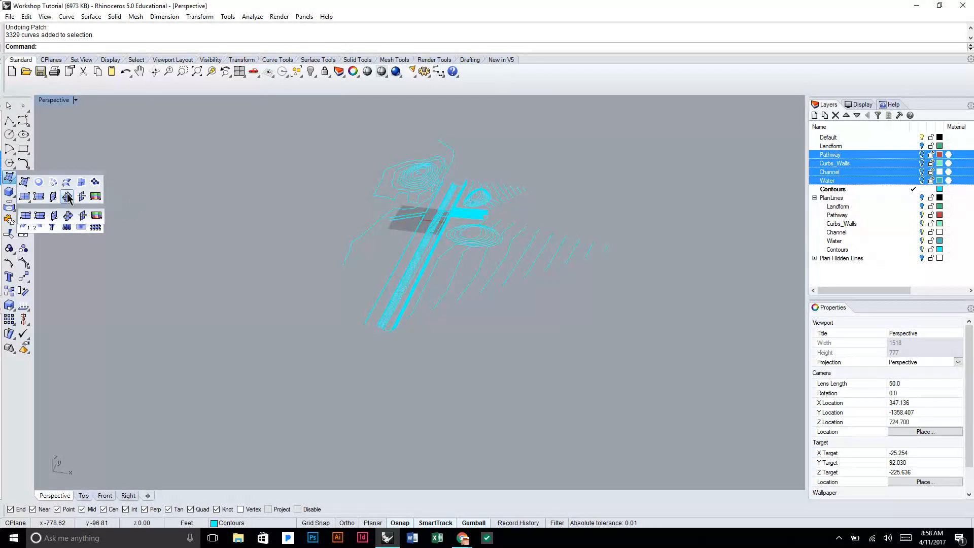
drag(73, 176, 146, 173)
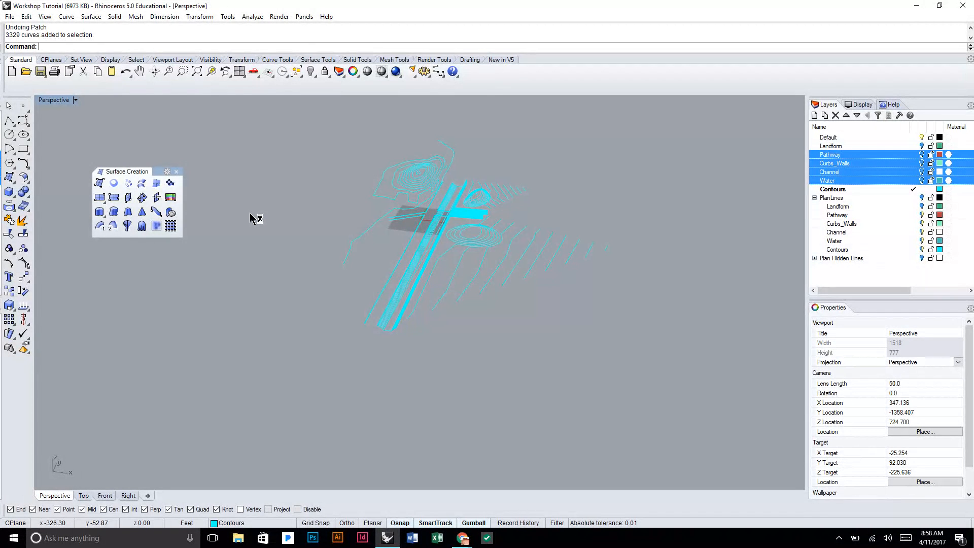
click(176, 172)
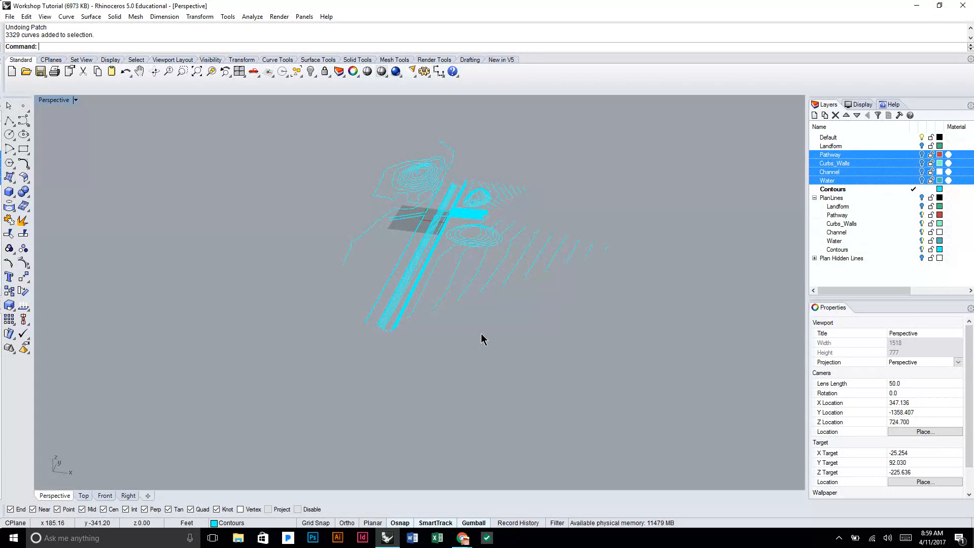
right_drag(473, 334, 499, 311)
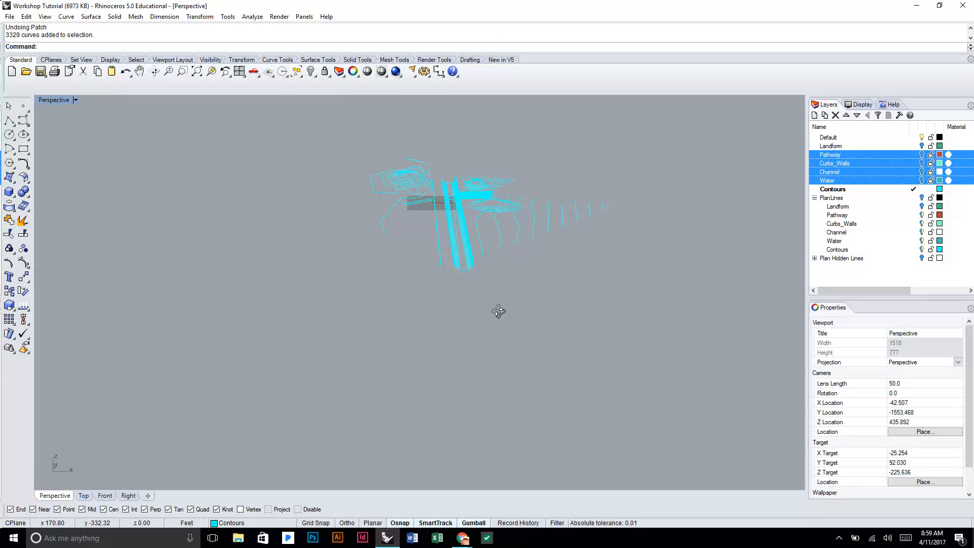
right_drag(498, 311, 479, 312)
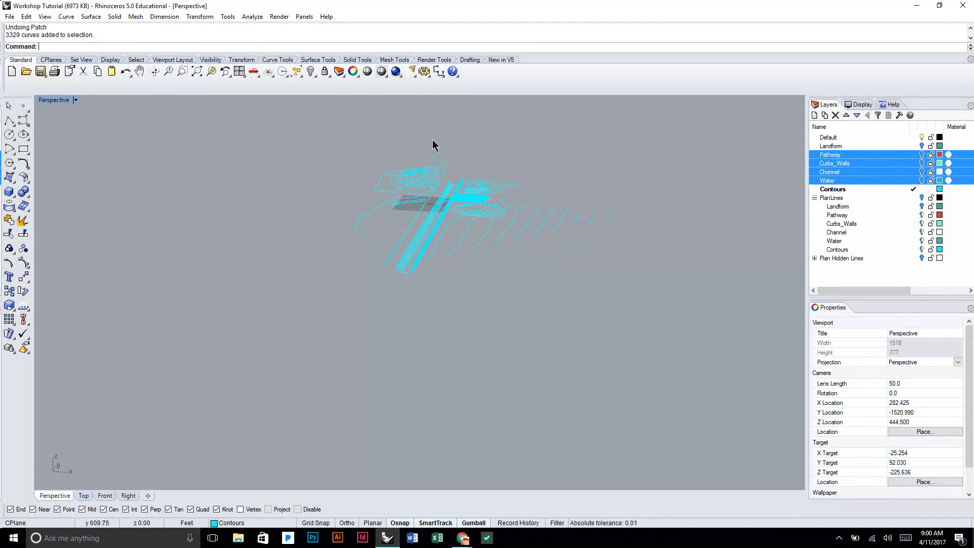
scroll(415, 133, up, 5)
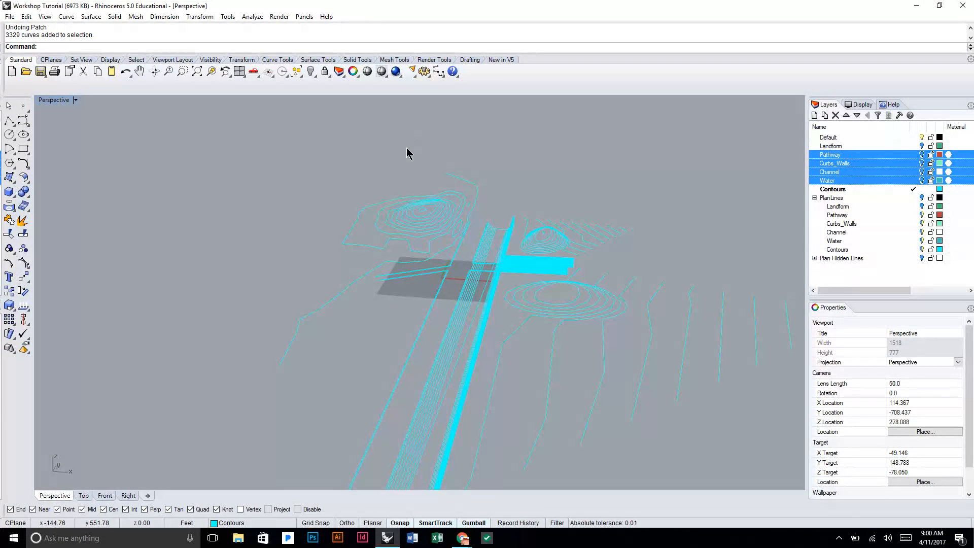
Step: Select the contour curves of the nearer mound and the striped slope beside it, and turn on their control points
shift+right_drag(509, 202, 413, 178)
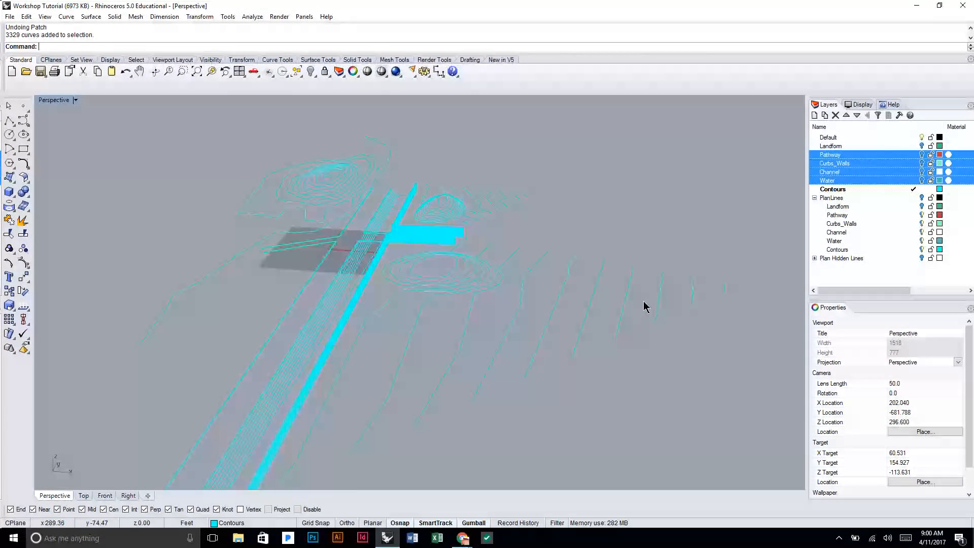
drag(624, 328, 512, 253)
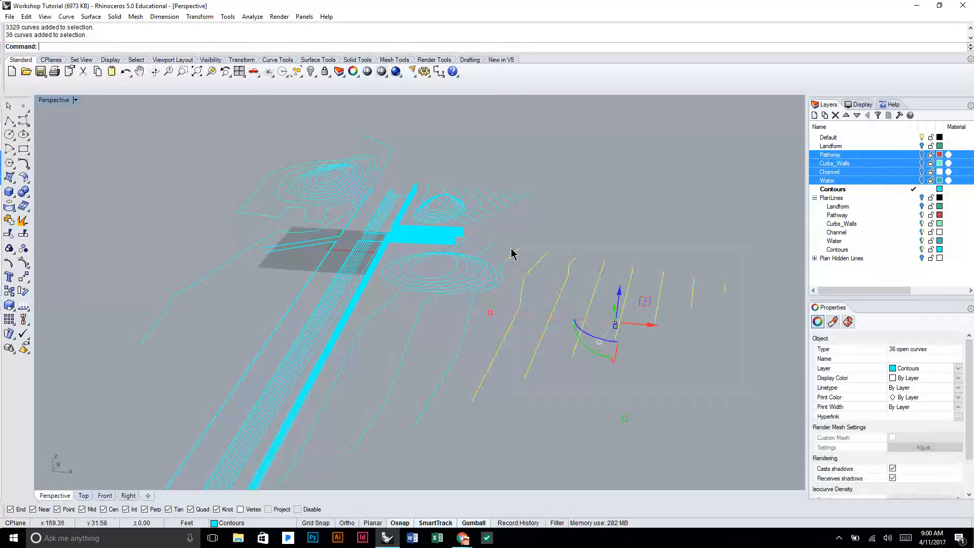
drag(748, 401, 392, 253)
scroll(531, 295, up, 5)
scroll(563, 269, down, 2)
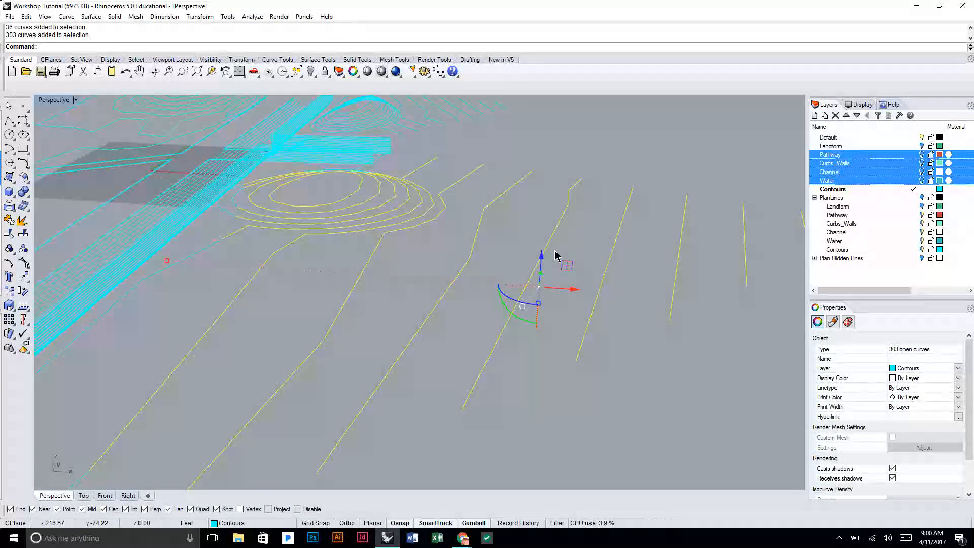
scroll(551, 249, down, 2)
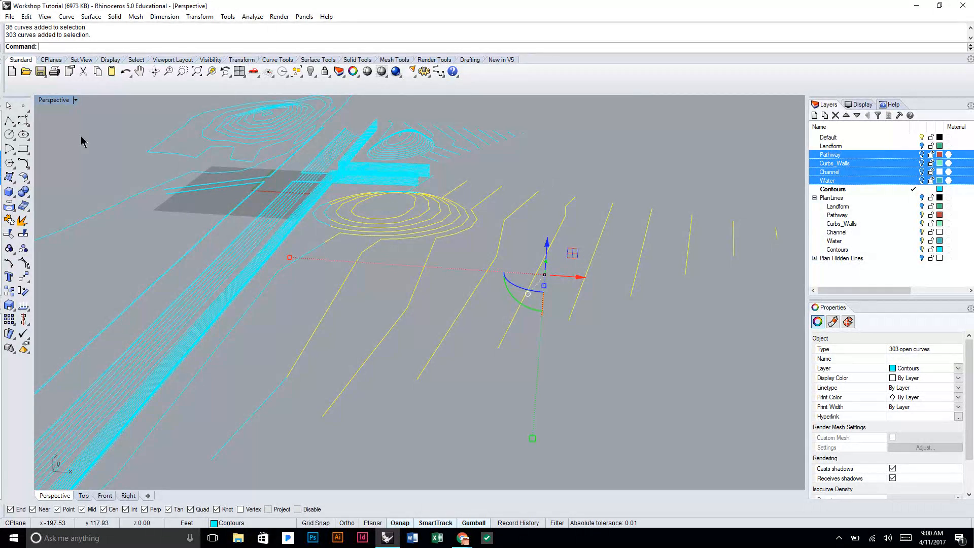
click(28, 268)
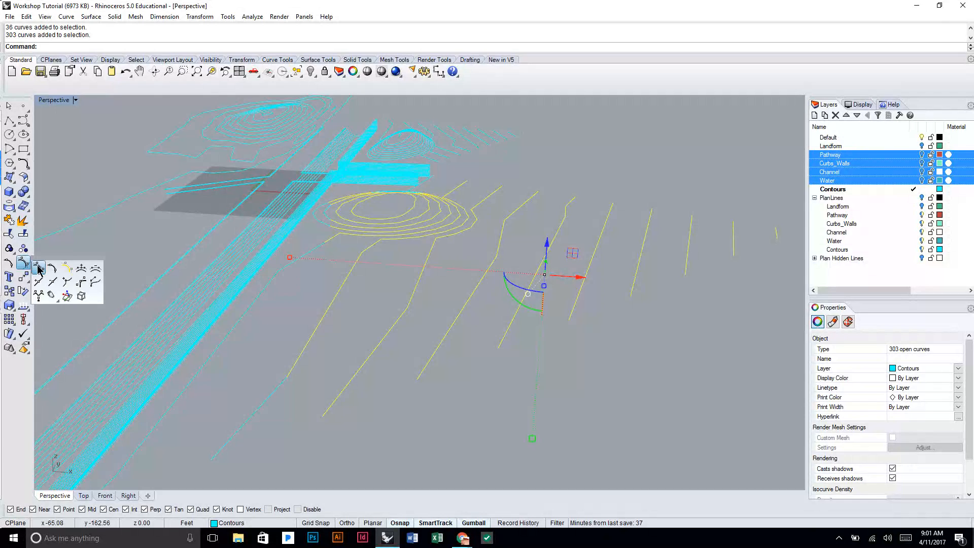
click(39, 270)
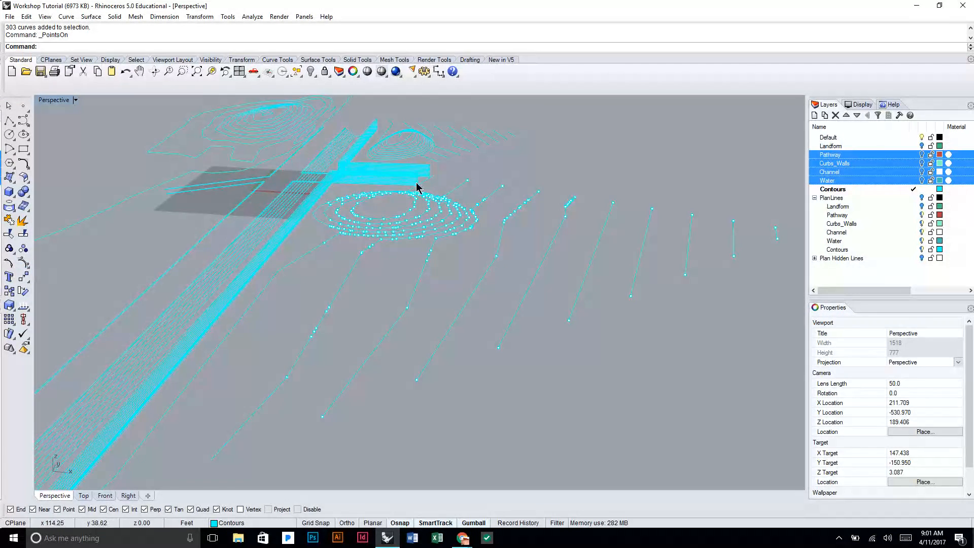
Step: Examine the control points along the mound's contour segments up close and turn them off
scroll(428, 213, up, 5)
scroll(390, 127, up, 4)
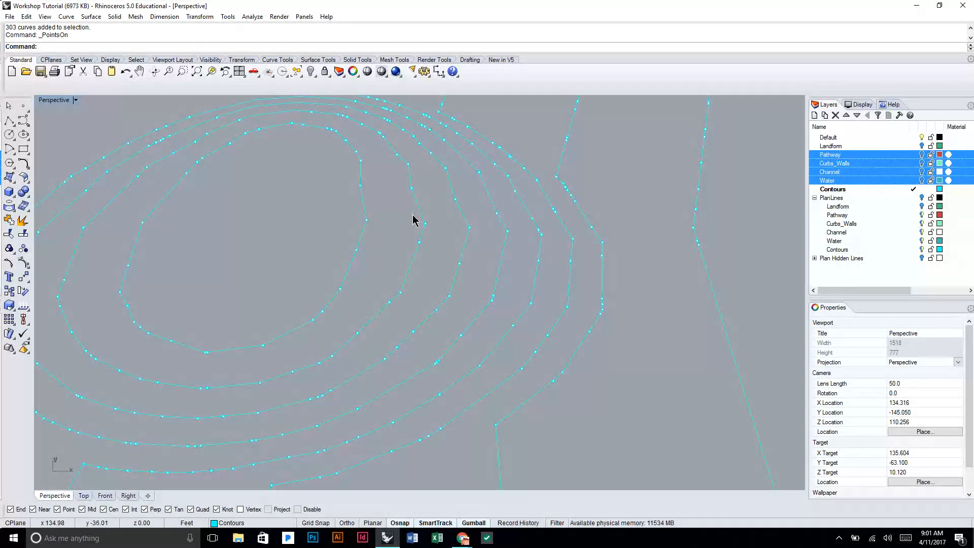
scroll(346, 255, down, 5)
scroll(345, 249, down, 4)
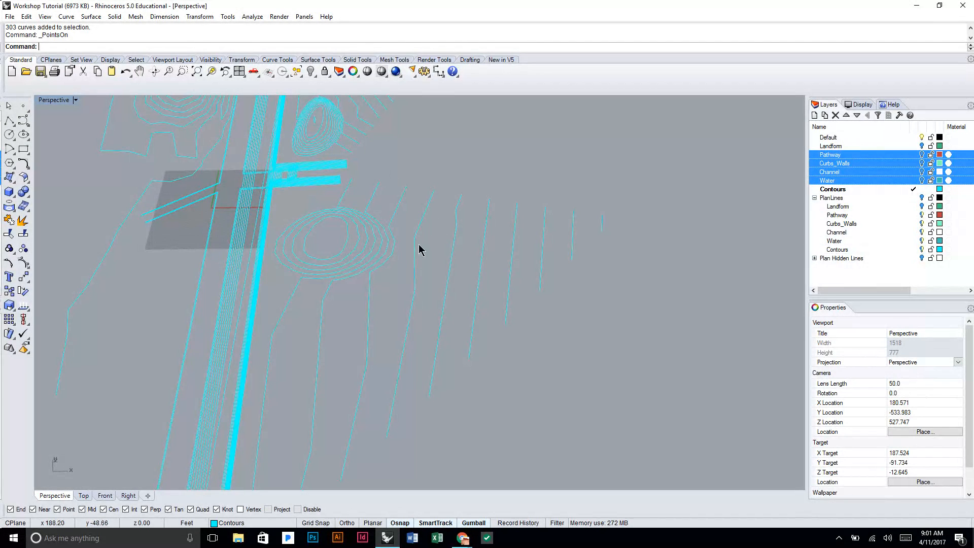
Step: Select the contour segments around the same mound, inspect how they are split and clear the selection
scroll(419, 248, up, 5)
scroll(433, 294, down, 3)
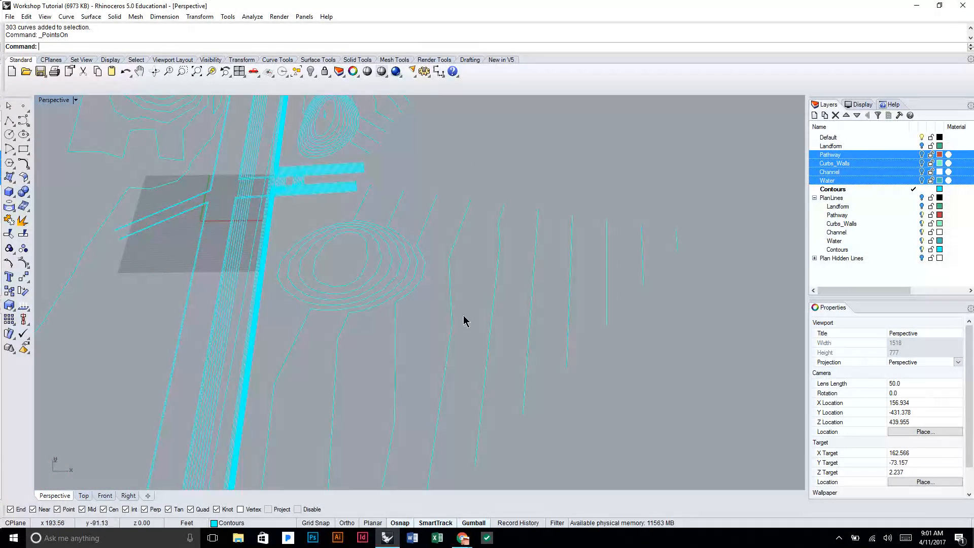
click(308, 219)
scroll(385, 242, up, 2)
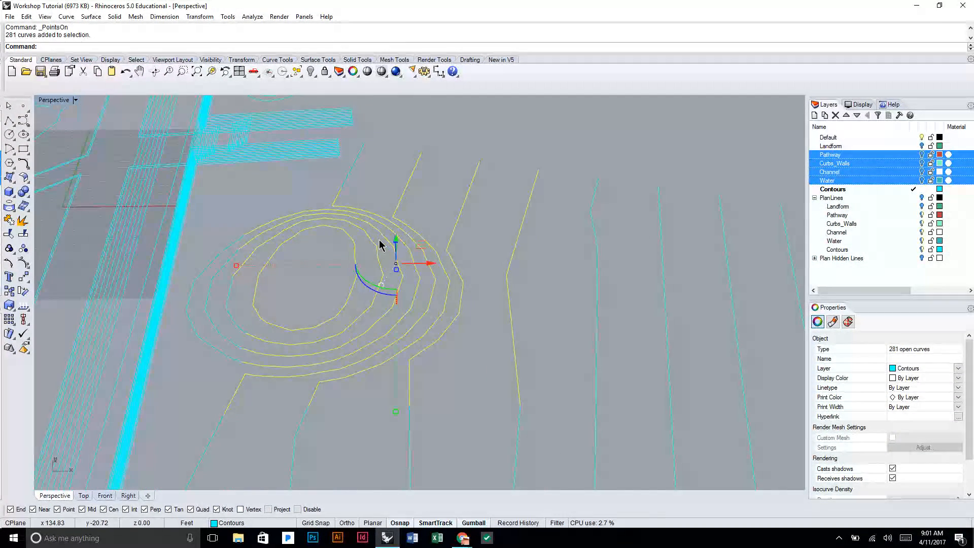
scroll(406, 241, down, 4)
scroll(426, 230, down, 2)
key(Escape)
Step: Select all objects on the Contours layer and join them into continuous curves
click(887, 189)
right_click(889, 191)
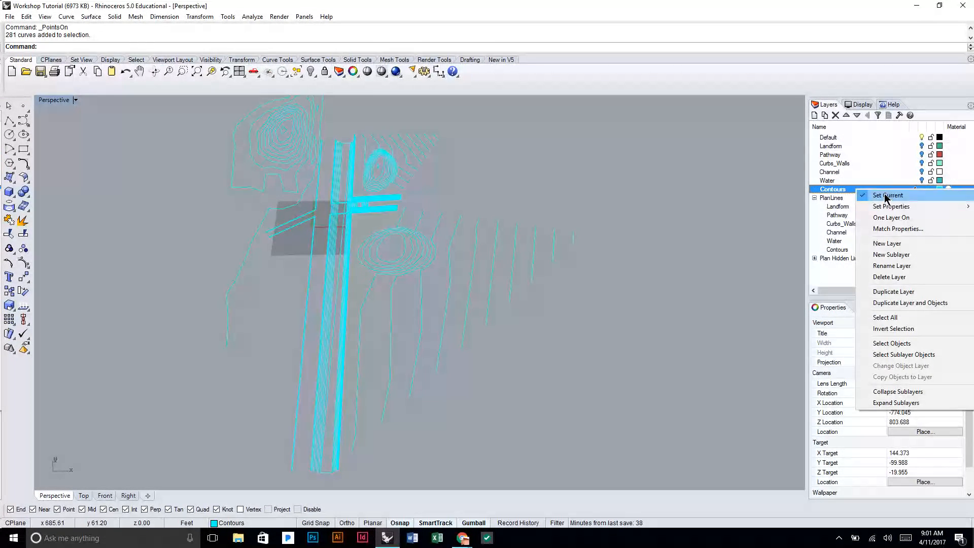
click(904, 344)
text(Join)
key(Return)
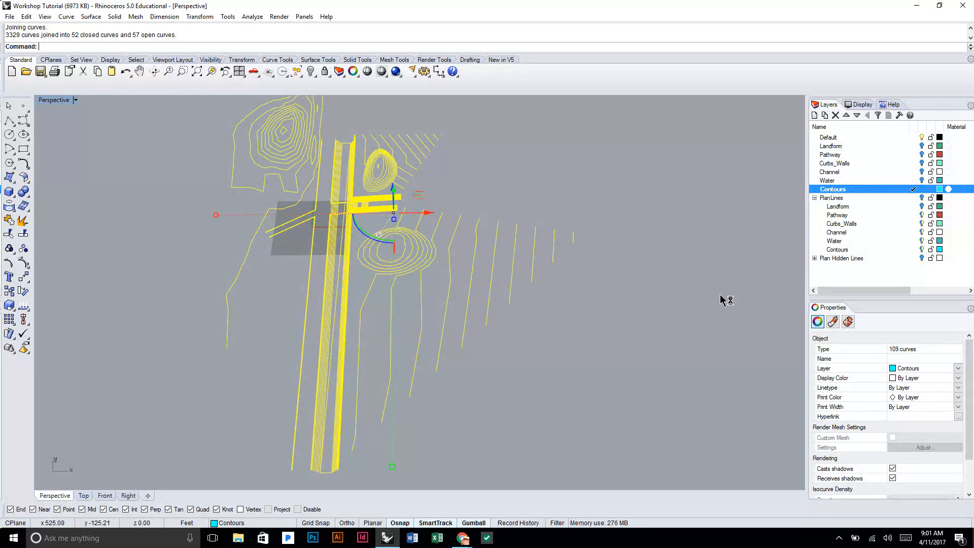
Step: Start a Rebuild of the joined contours of the mound and adjacent slope, and compare the 10-point, degree 3 preview with the originals
drag(609, 373, 367, 237)
scroll(395, 223, up, 3)
text(R)
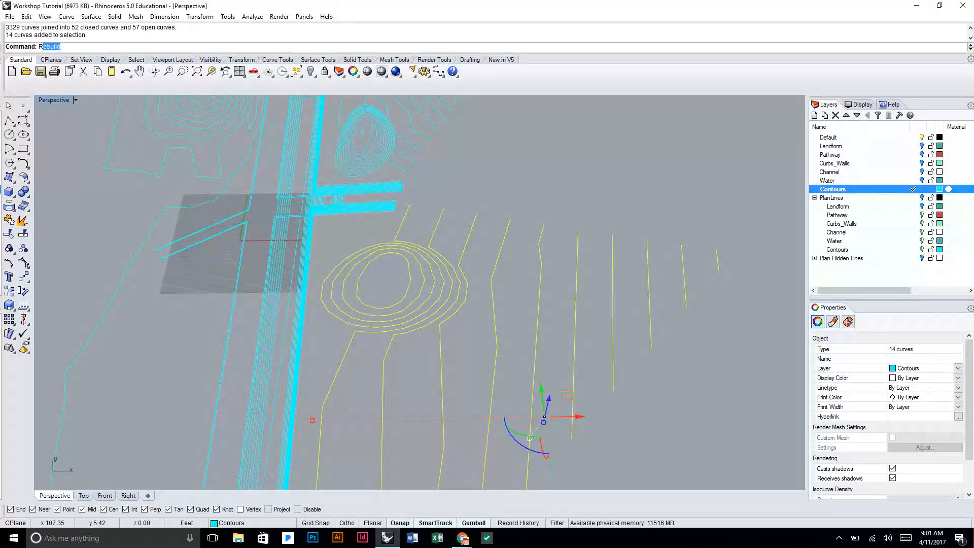
text(ebuil)
key(Return)
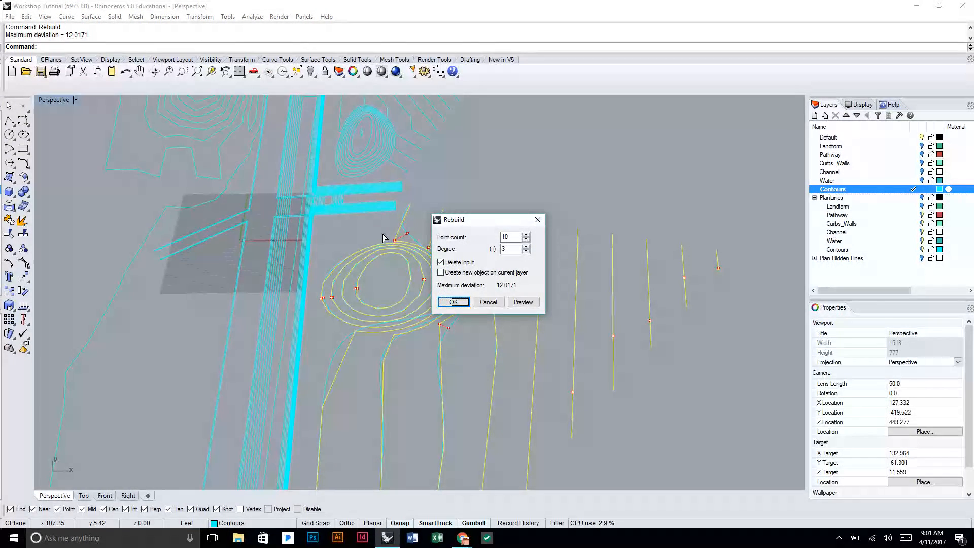
drag(487, 219, 599, 191)
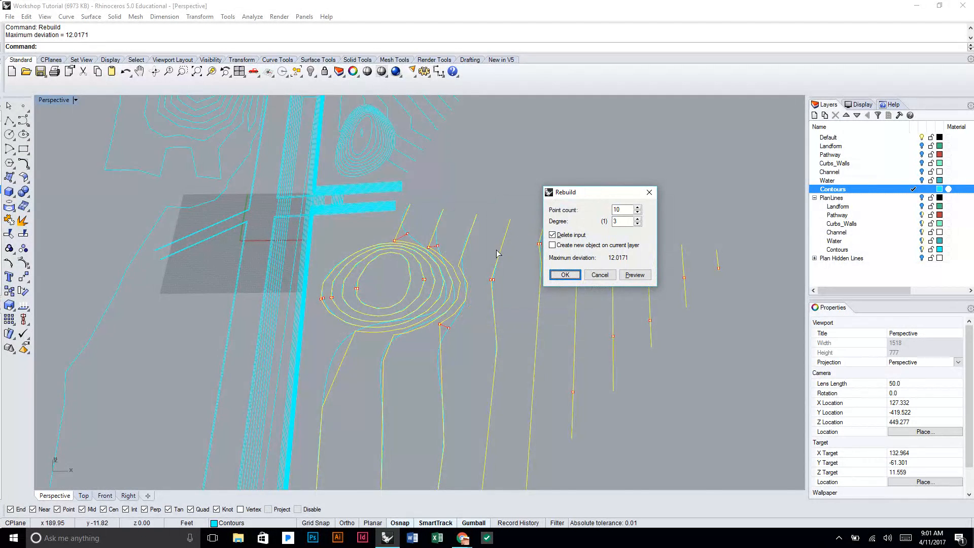
scroll(441, 257, up, 5)
scroll(439, 253, up, 4)
scroll(368, 204, down, 3)
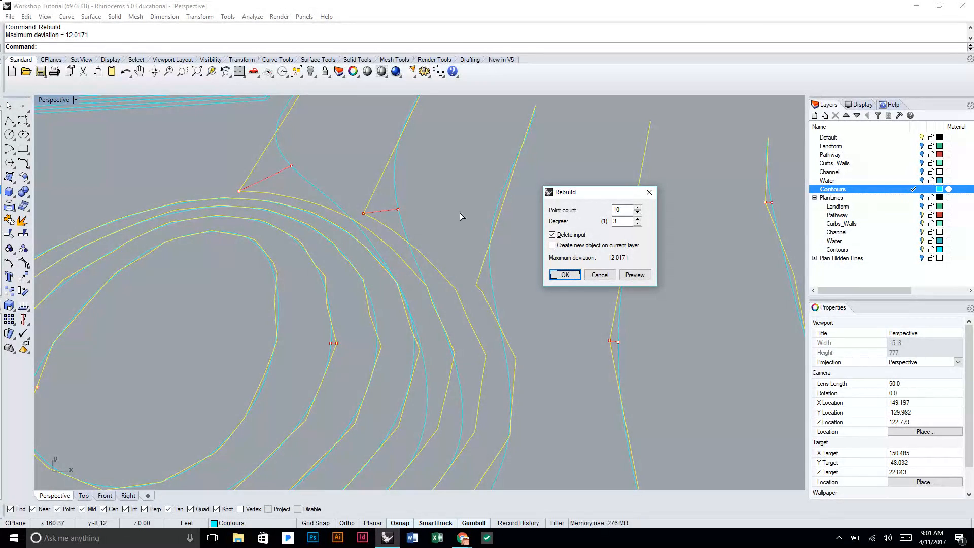
shift+right_drag(415, 195, 441, 318)
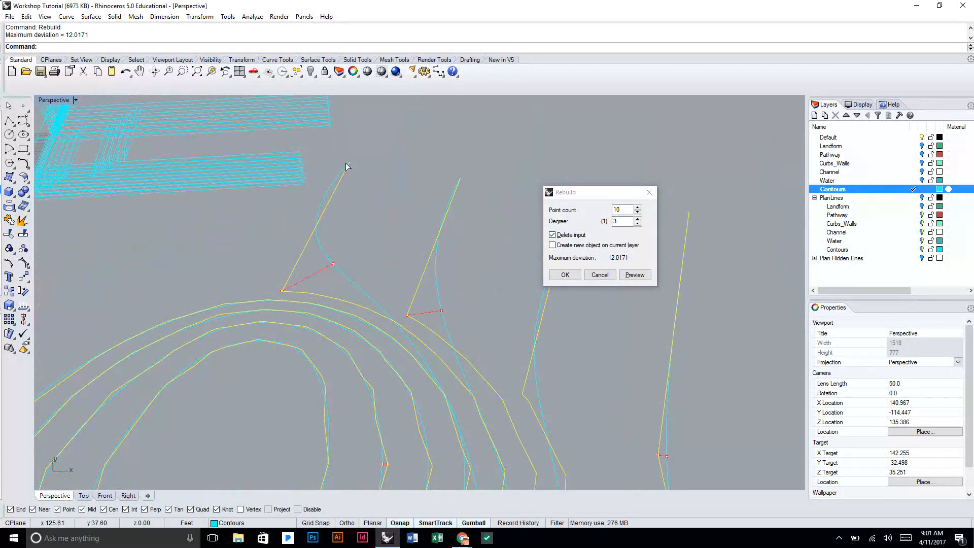
shift+right_drag(442, 376, 393, 322)
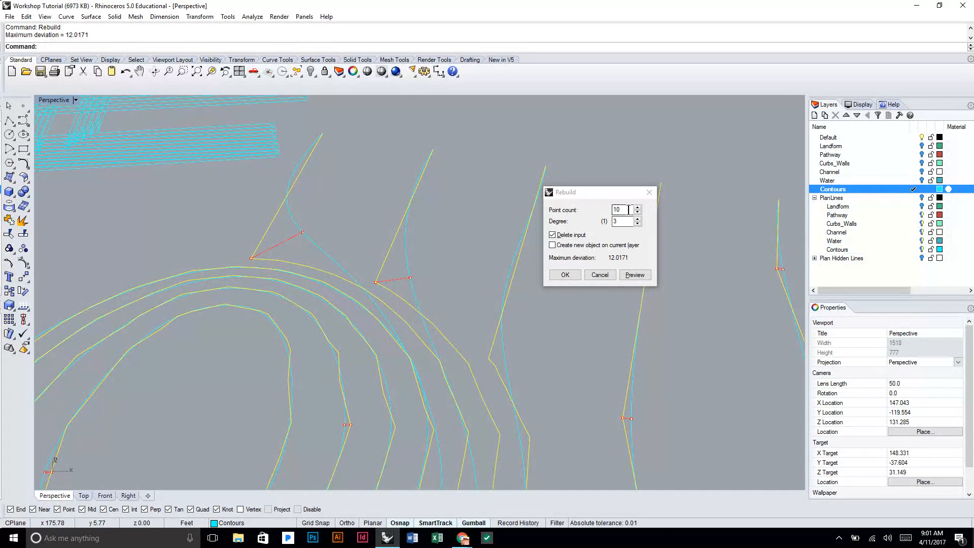
Step: Try a Rebuild point count of 20 on the selected contours, review the preview, dismiss the dialog and clear the selection
click(576, 216)
text(2)
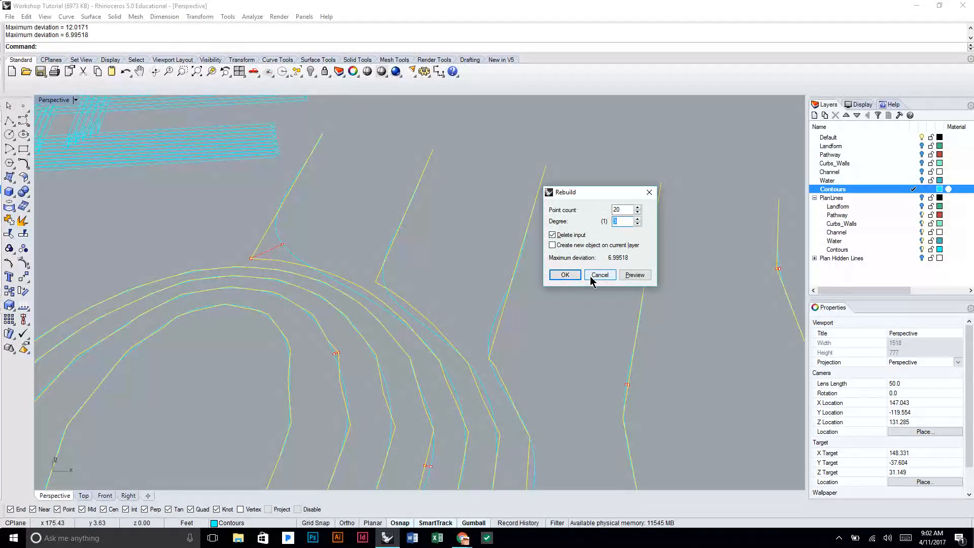
scroll(370, 285, down, 12)
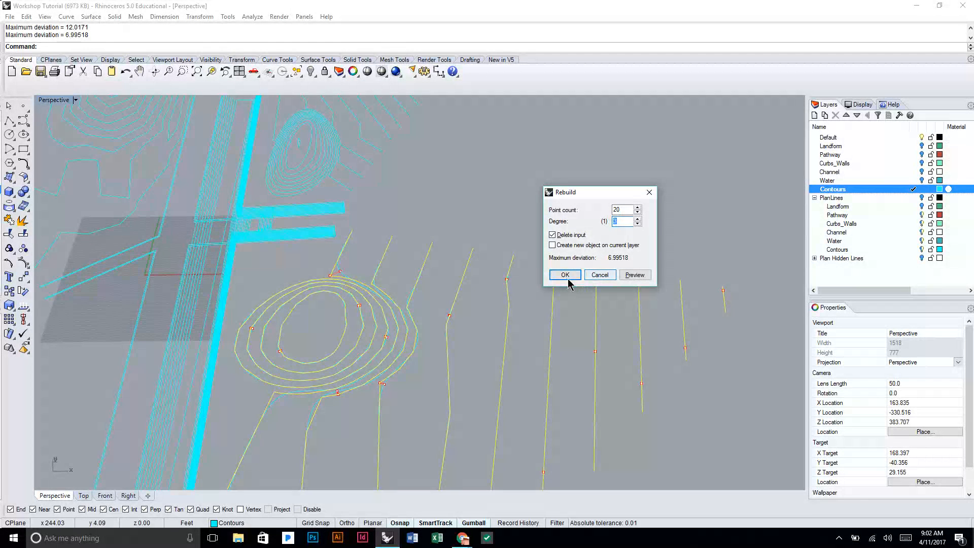
click(593, 276)
key(Escape)
scroll(514, 271, down, 6)
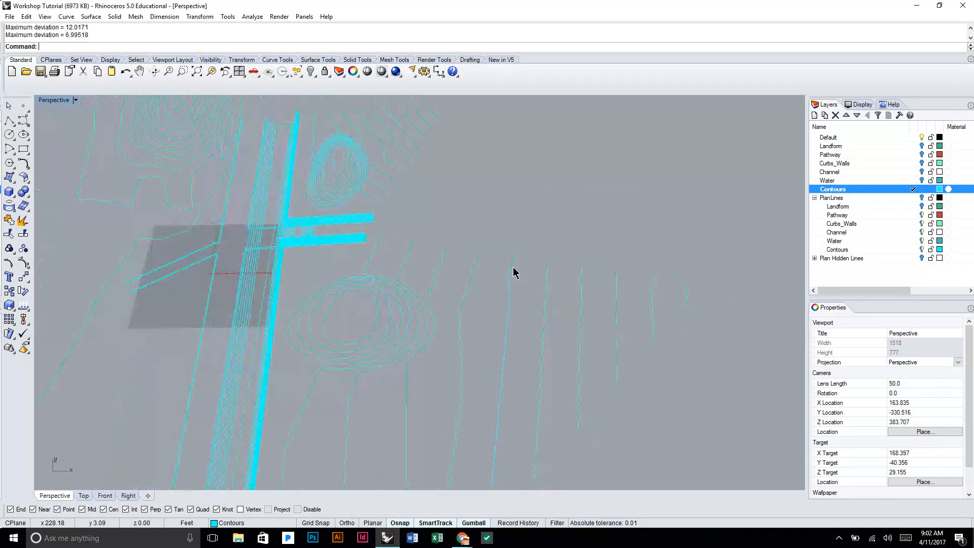
Step: Turn on the Landform, Pathway, Curbs_Walls, Channel and Water layers together
click(902, 180)
shift+click(898, 147)
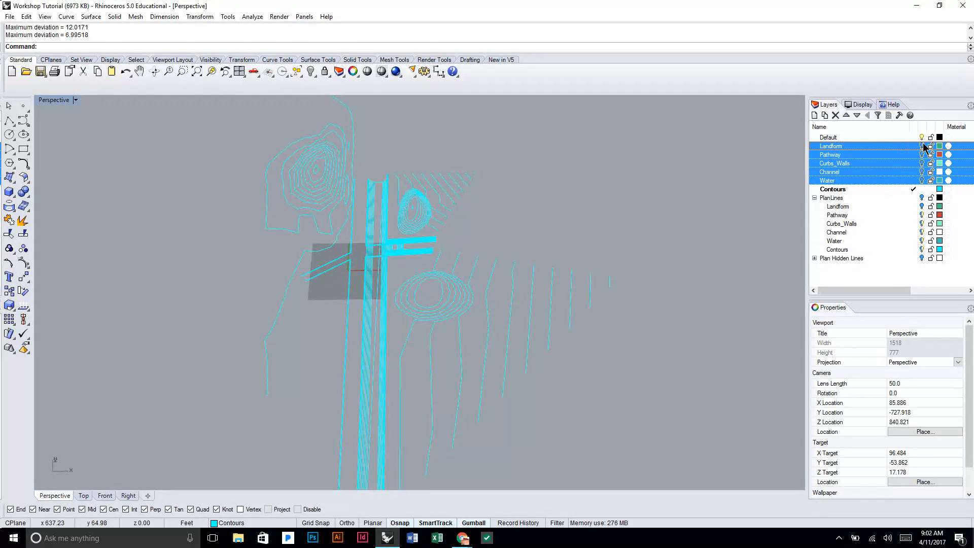
click(921, 147)
Step: Examine the complete site model with its landform, pathways and channel from above, from low angles and from several sides
right_drag(584, 249, 593, 279)
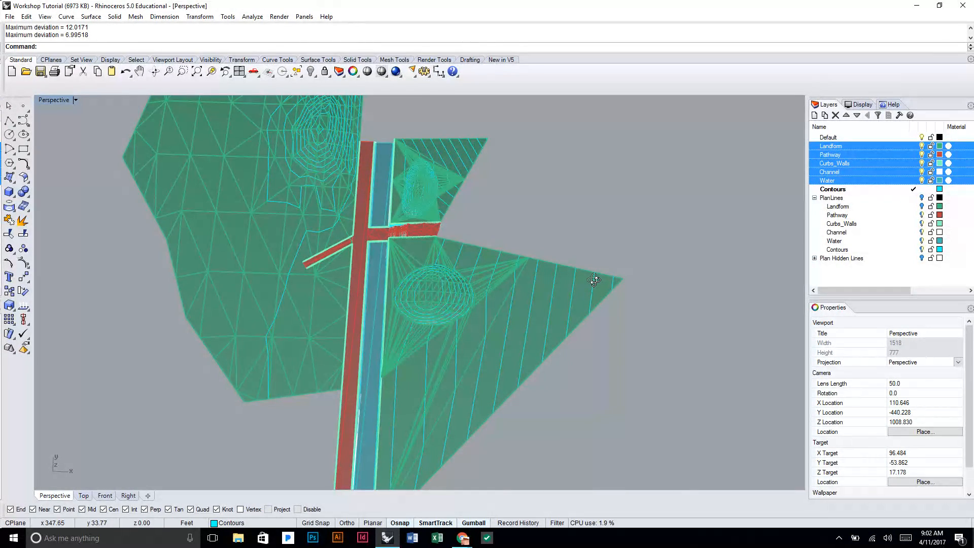
right_drag(594, 280, 582, 257)
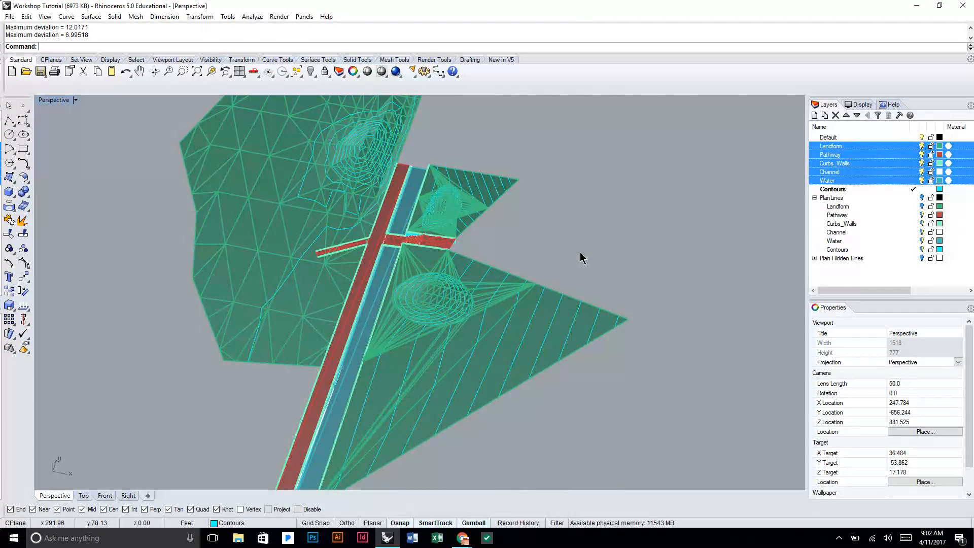
right_drag(496, 337, 491, 293)
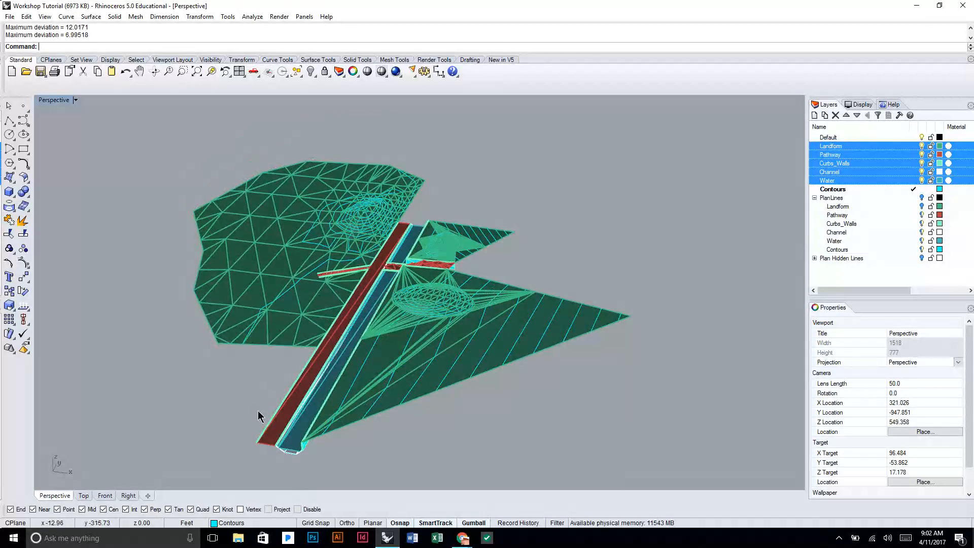
scroll(257, 403, up, 2)
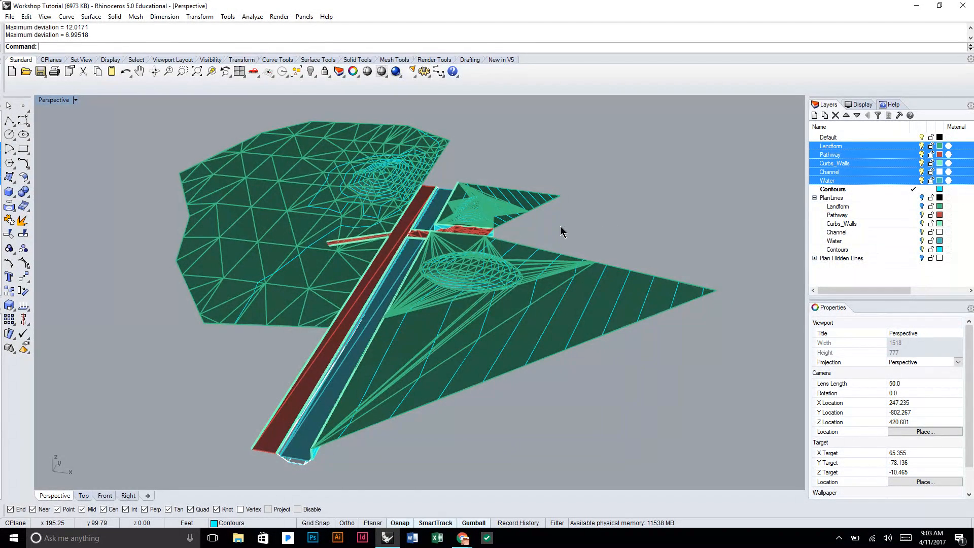
shift+right_drag(557, 226, 583, 272)
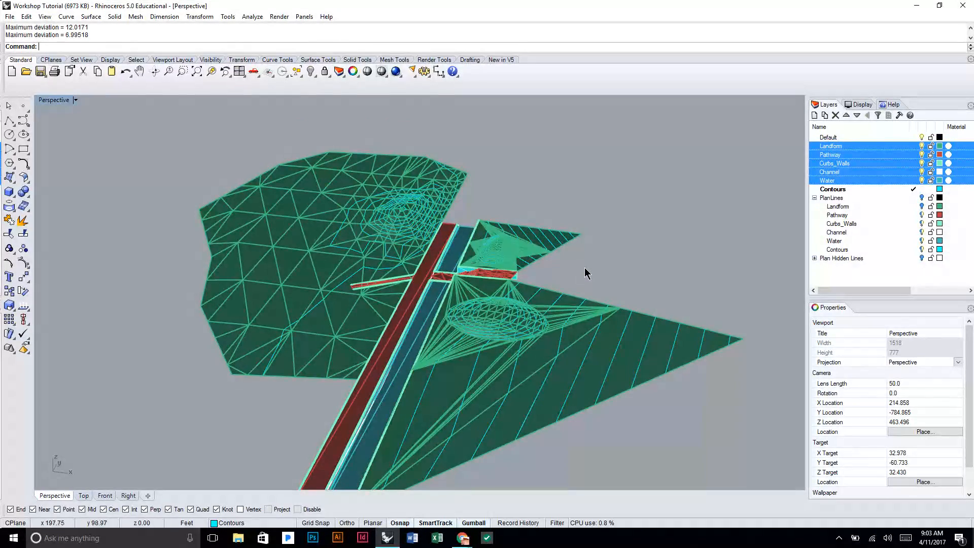
right_drag(566, 311, 500, 281)
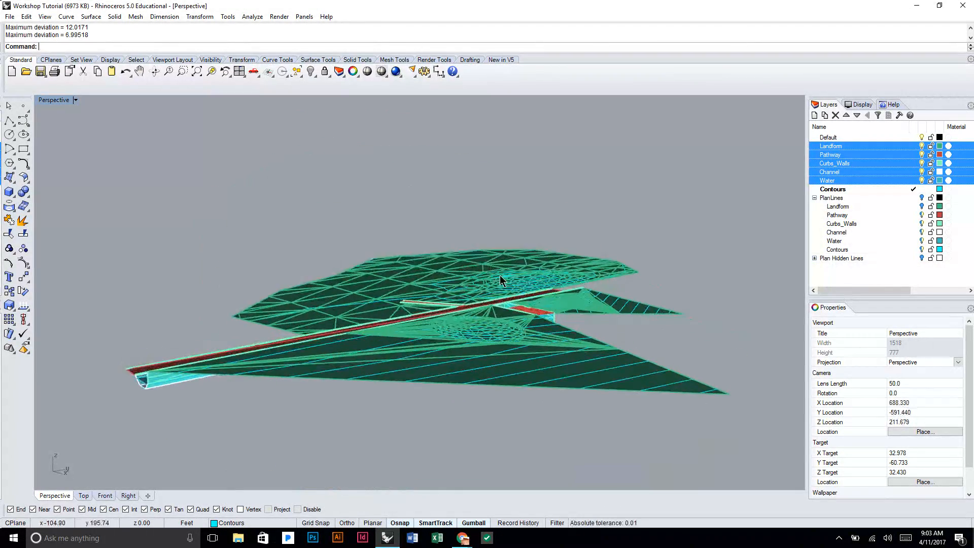
scroll(500, 281, down, 6)
right_drag(423, 242, 470, 280)
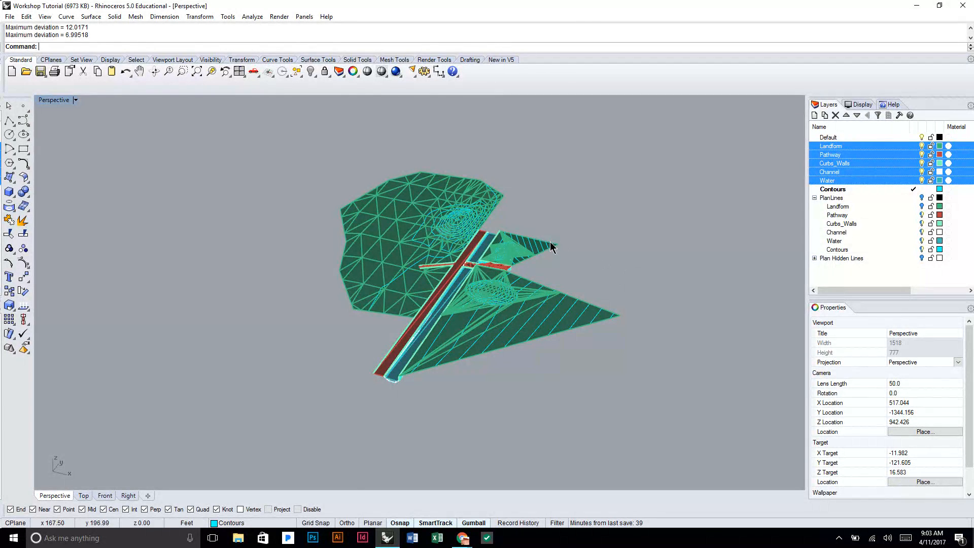
right_drag(470, 292, 358, 352)
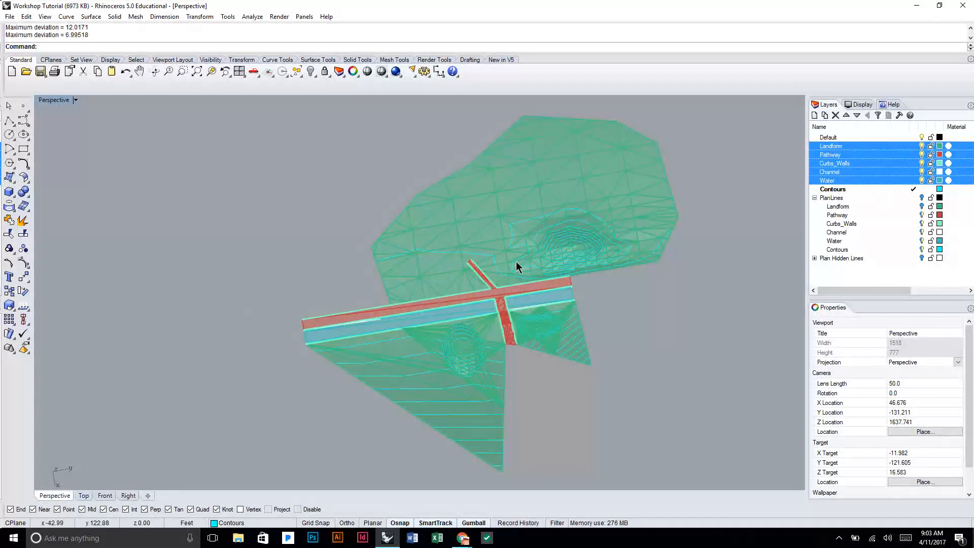
right_drag(307, 300, 274, 317)
right_drag(501, 362, 611, 246)
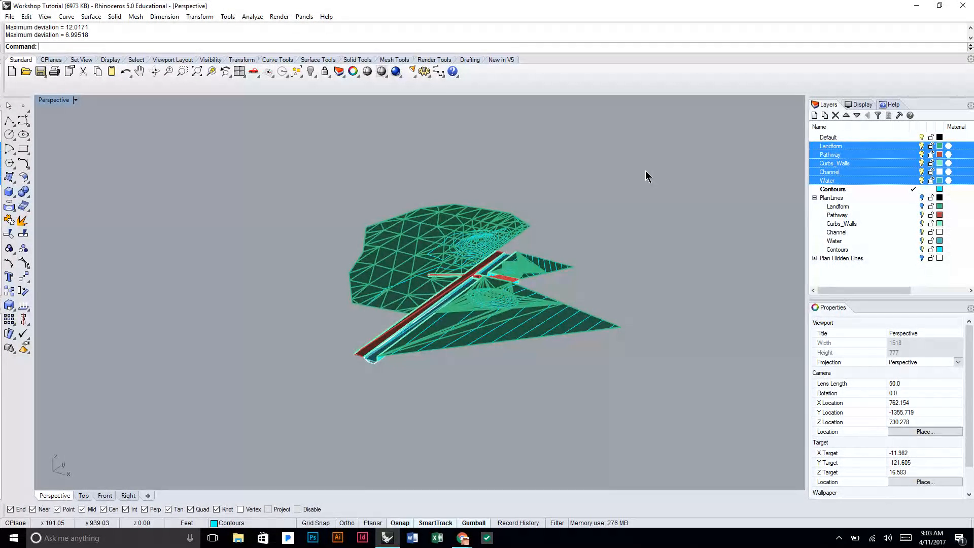
right_drag(646, 172, 693, 185)
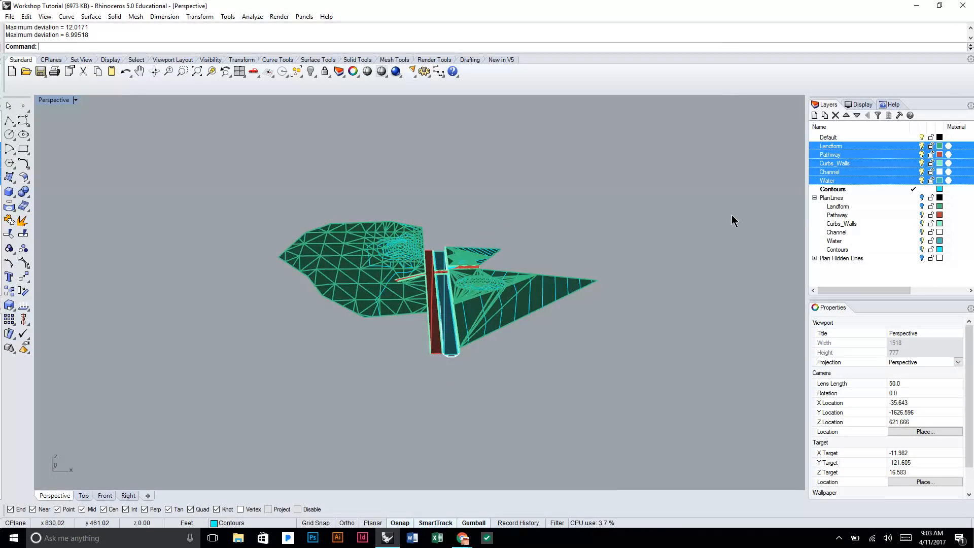
right_drag(641, 262, 583, 261)
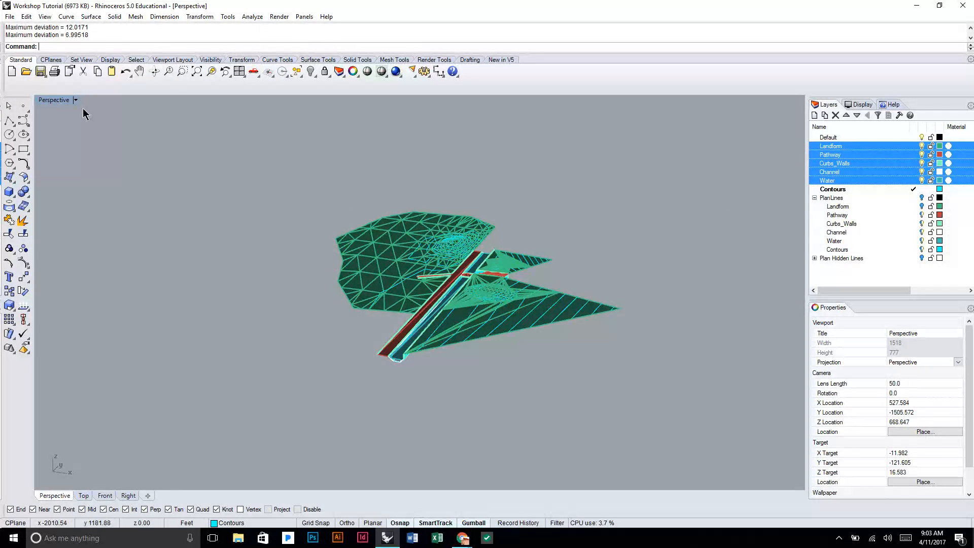
Step: Create a vertical clipping plane with Ortho on, standing clear of the site model near the front end of the pathway and channel
click(51, 100)
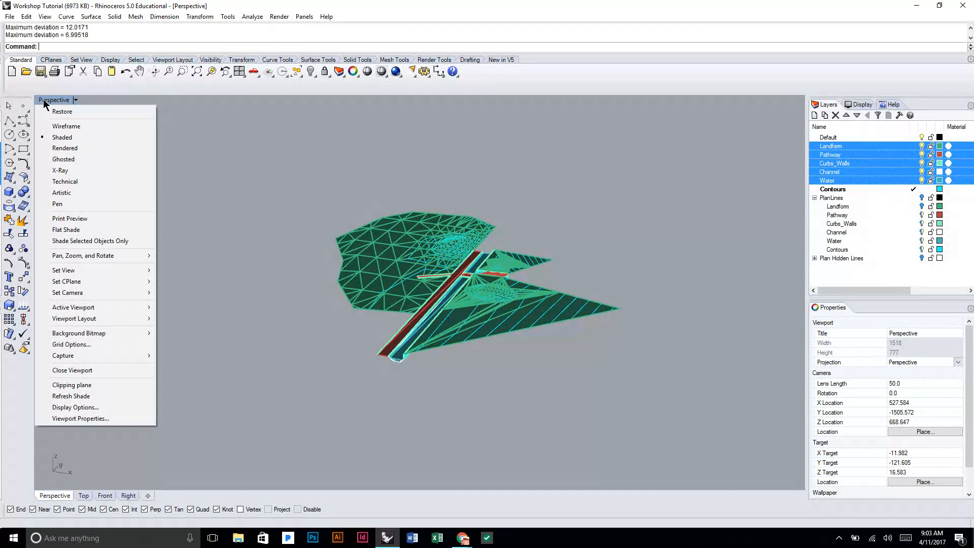
click(65, 387)
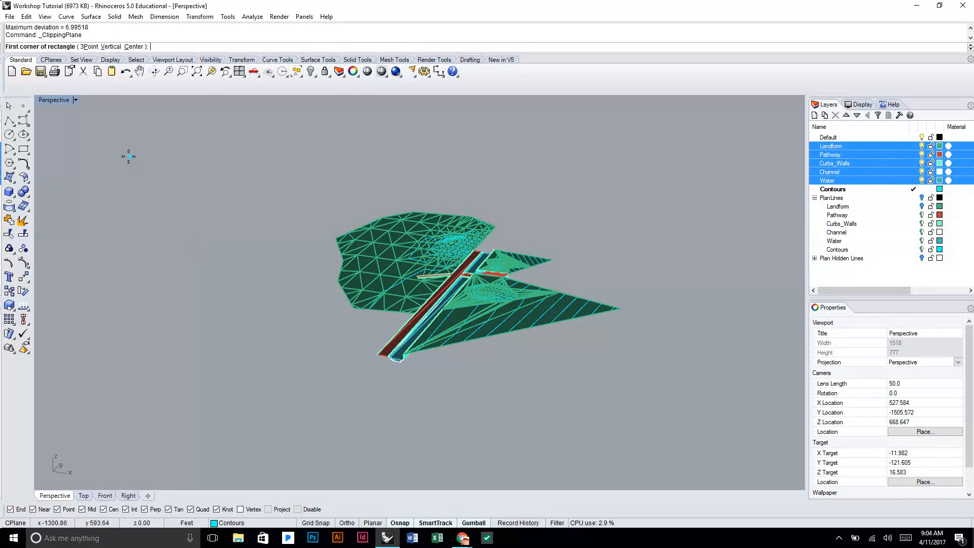
click(110, 47)
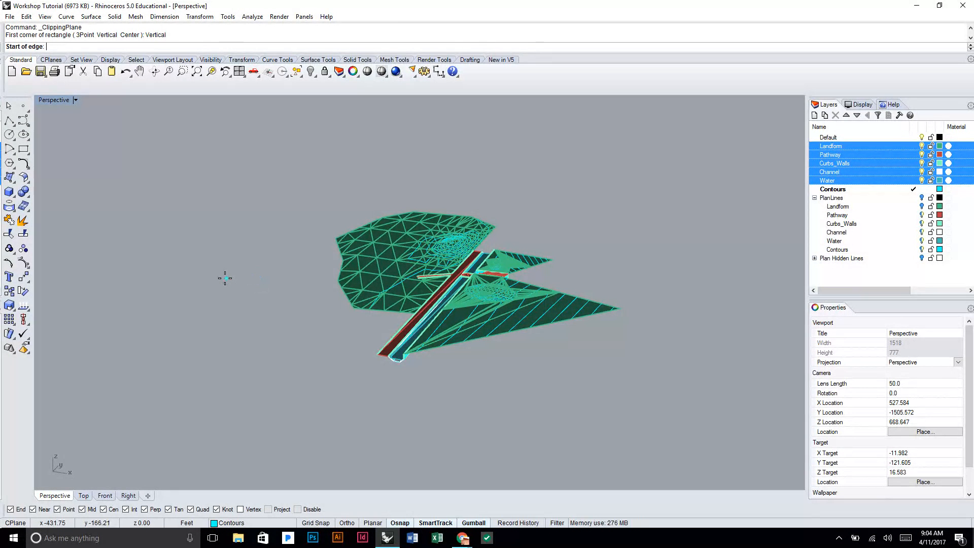
click(238, 358)
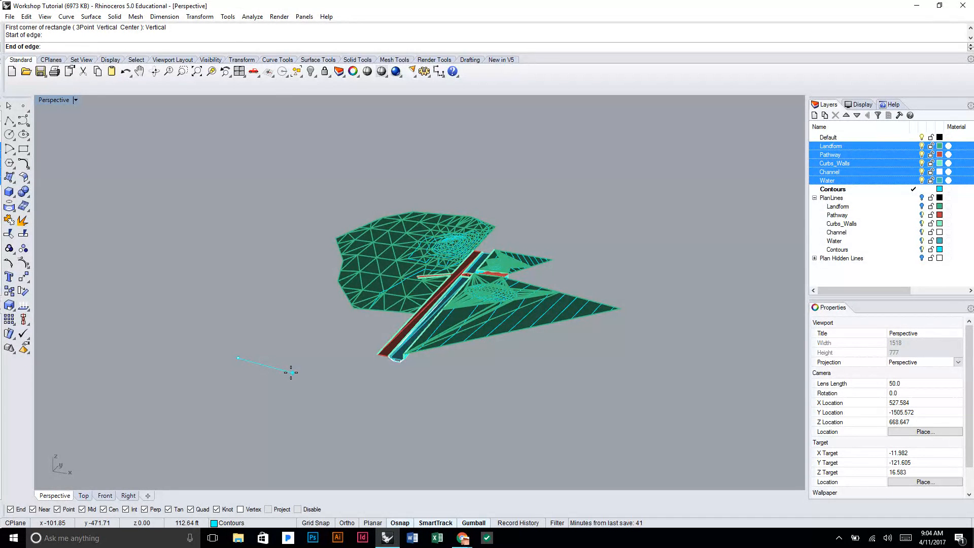
key(F8)
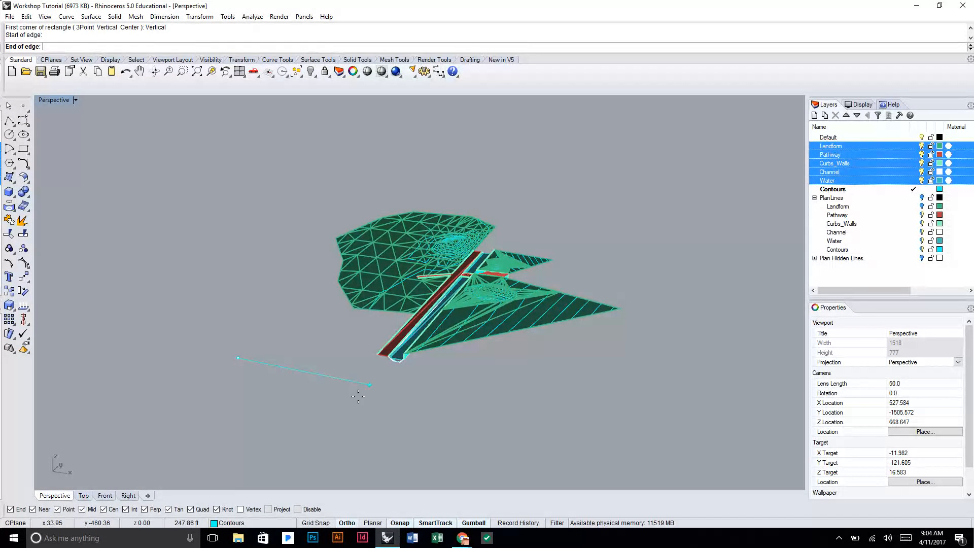
click(324, 375)
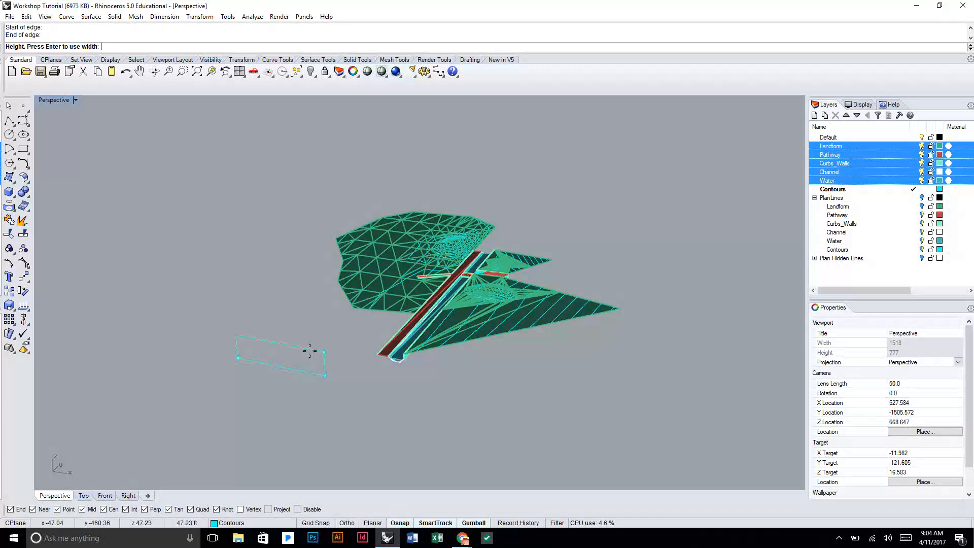
click(289, 270)
right_drag(341, 280, 248, 293)
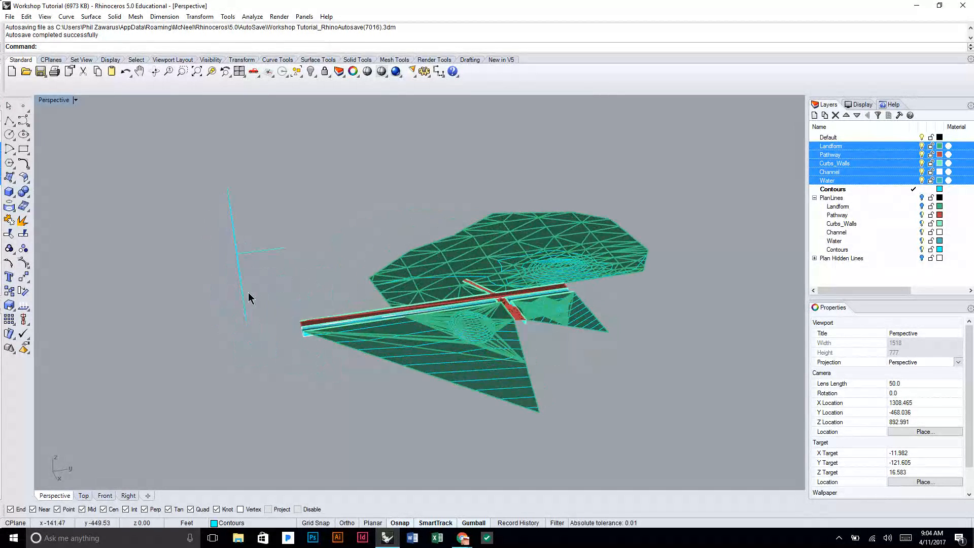
scroll(189, 250, up, 2)
right_drag(189, 251, 177, 192)
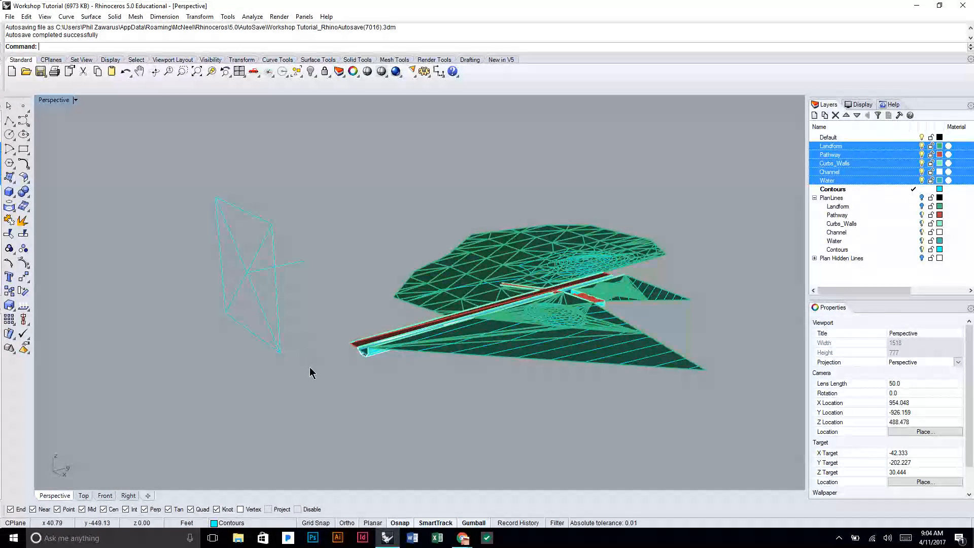
mouse_move(282, 267)
right_down()
mouse_move(236, 259)
mouse_move(300, 254)
mouse_move(288, 258)
right_up()
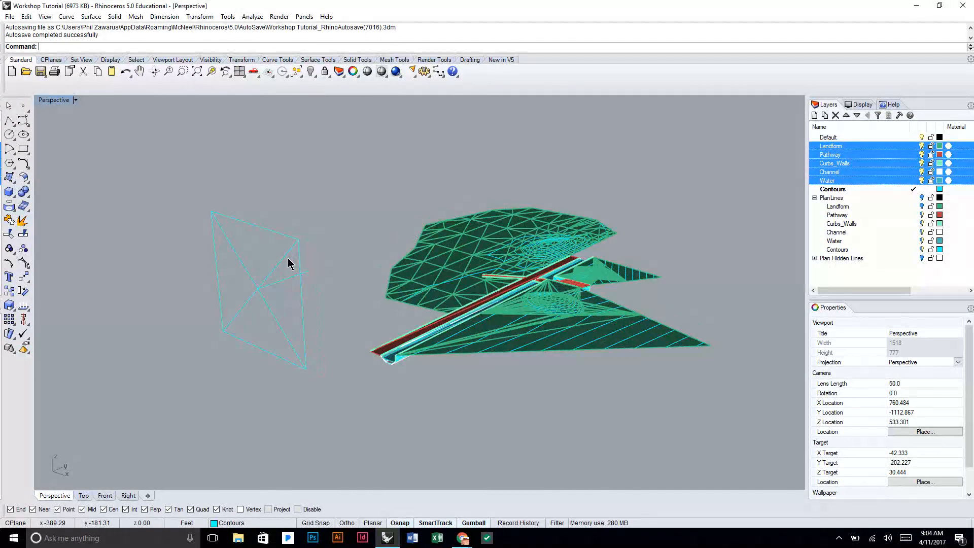
Step: Select the clipping plane and move it along its green axis closer to the landform model
click(288, 280)
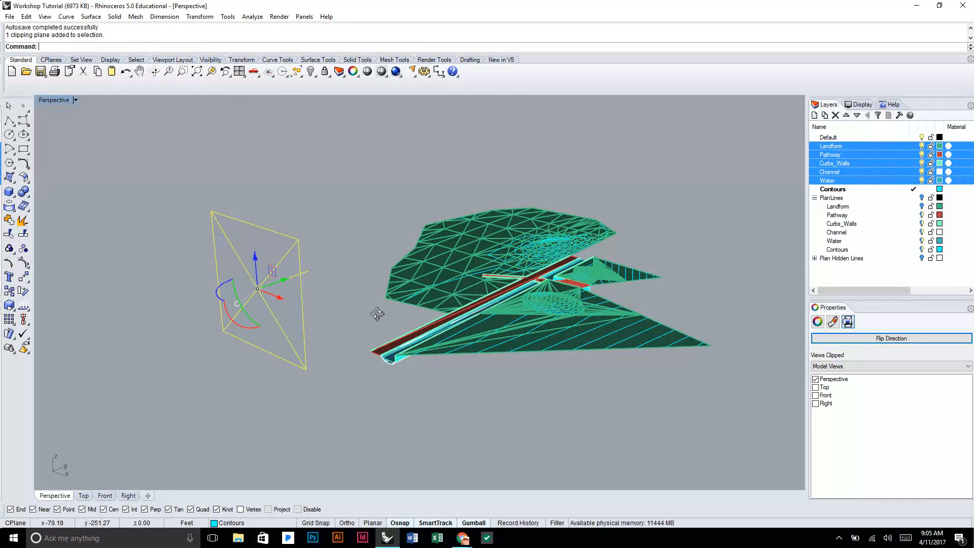
right_drag(374, 310, 340, 319)
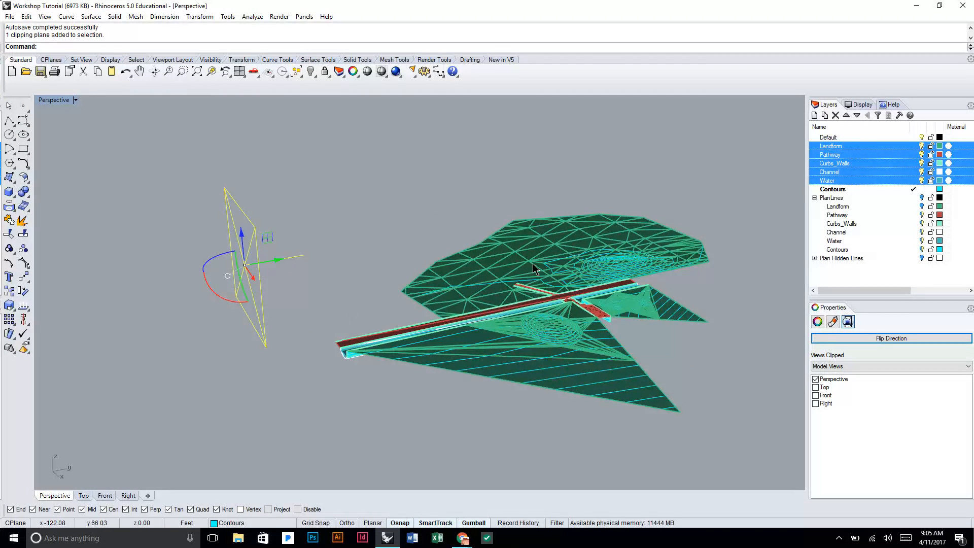
right_drag(451, 255, 343, 270)
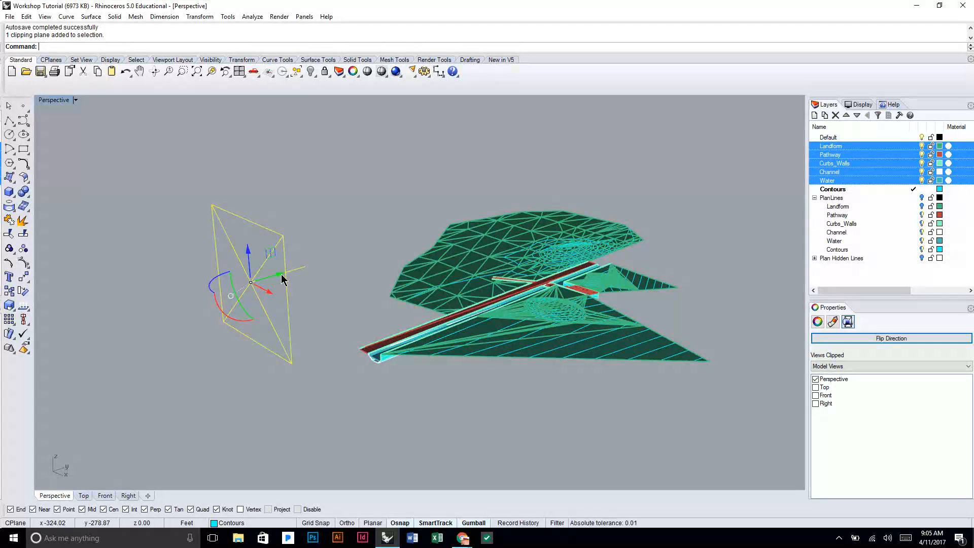
drag(277, 274, 349, 251)
scroll(375, 284, up, 5)
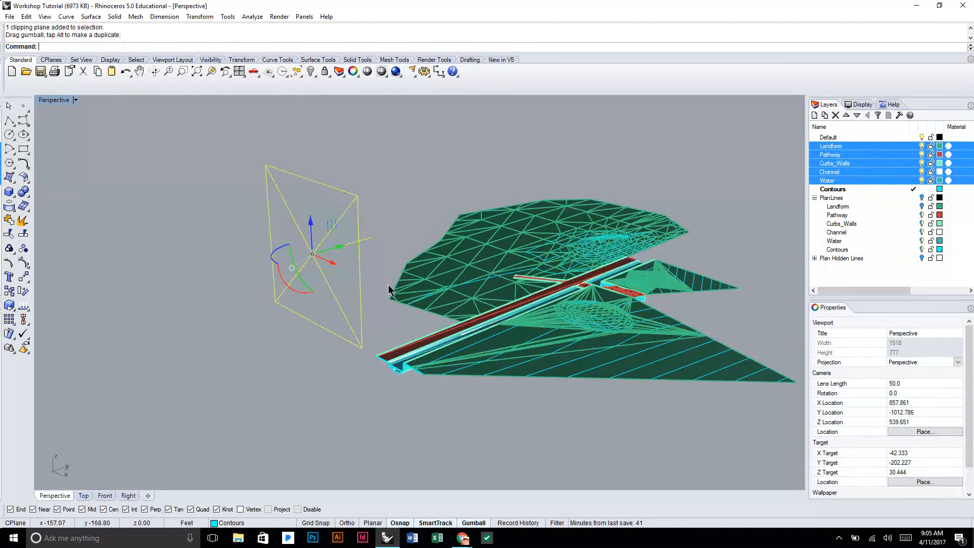
Step: Move the clipping plane further along its green axis into the model so it cuts the landform and channel
right_drag(432, 364, 380, 309)
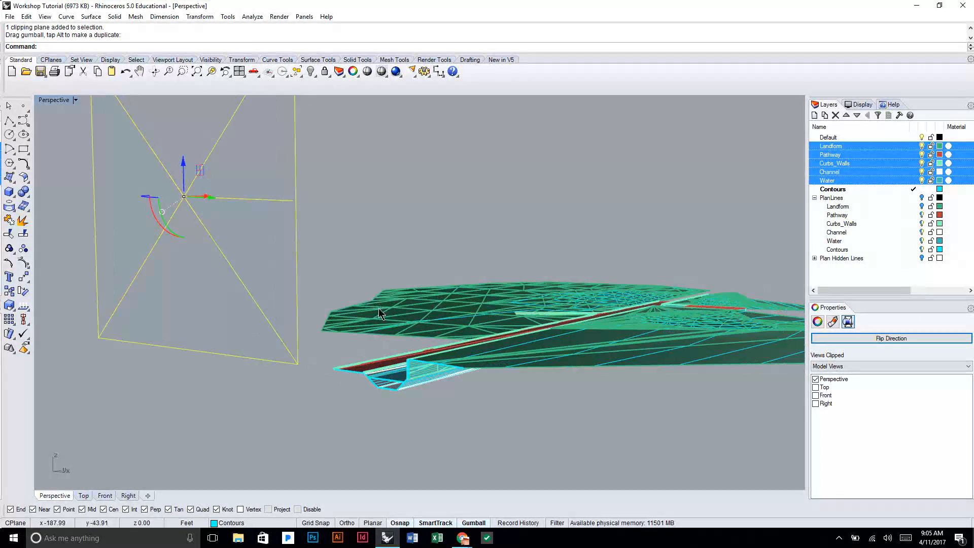
right_drag(218, 199, 210, 196)
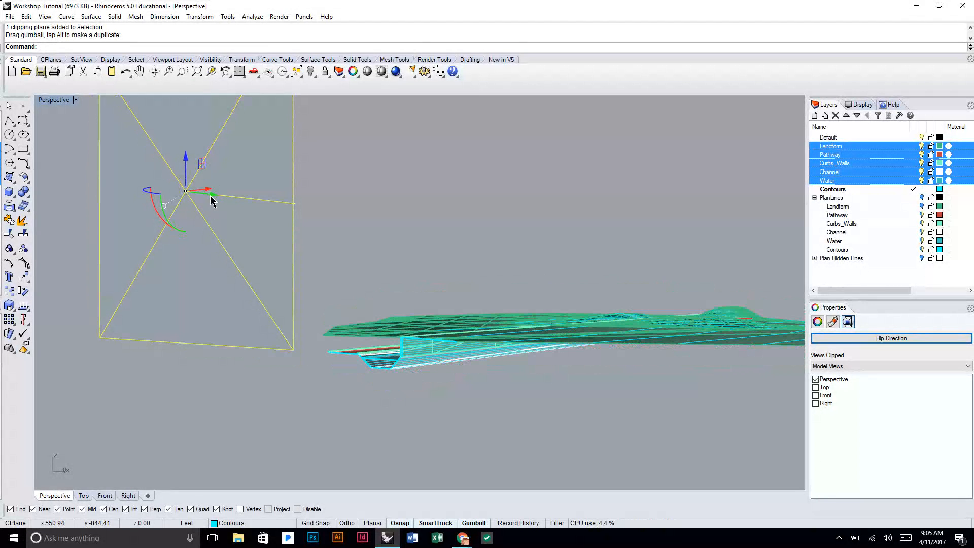
drag(210, 196, 428, 234)
right_drag(724, 314, 637, 297)
right_drag(406, 230, 238, 243)
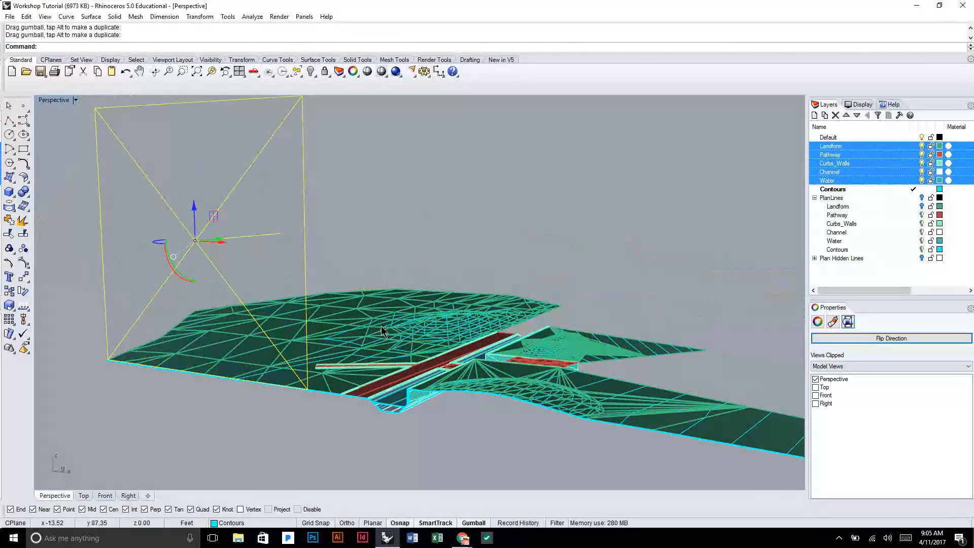
Step: Advance the clipping plane deeper into the model to cut through the stairs between the channel and upper pathway
drag(222, 242, 304, 239)
scroll(476, 377, up, 10)
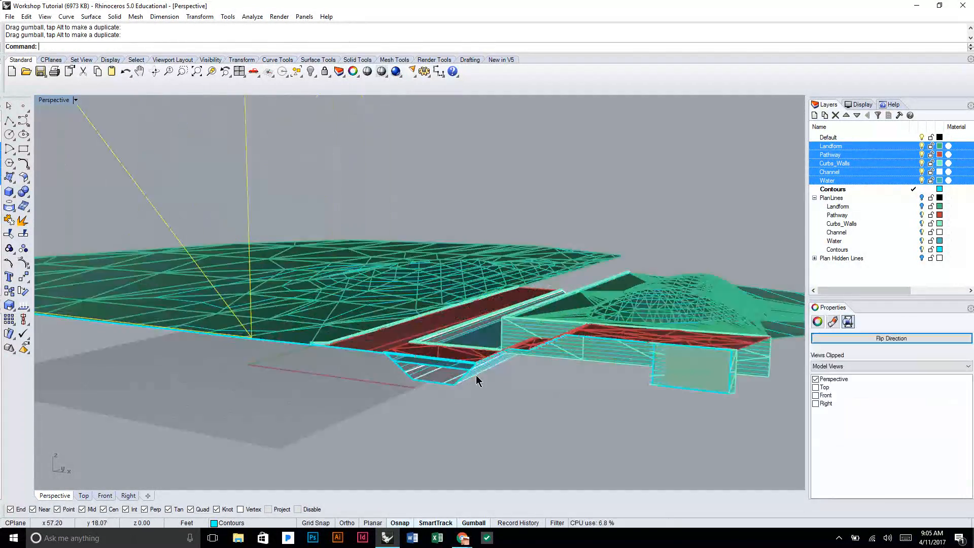
scroll(583, 343, up, 4)
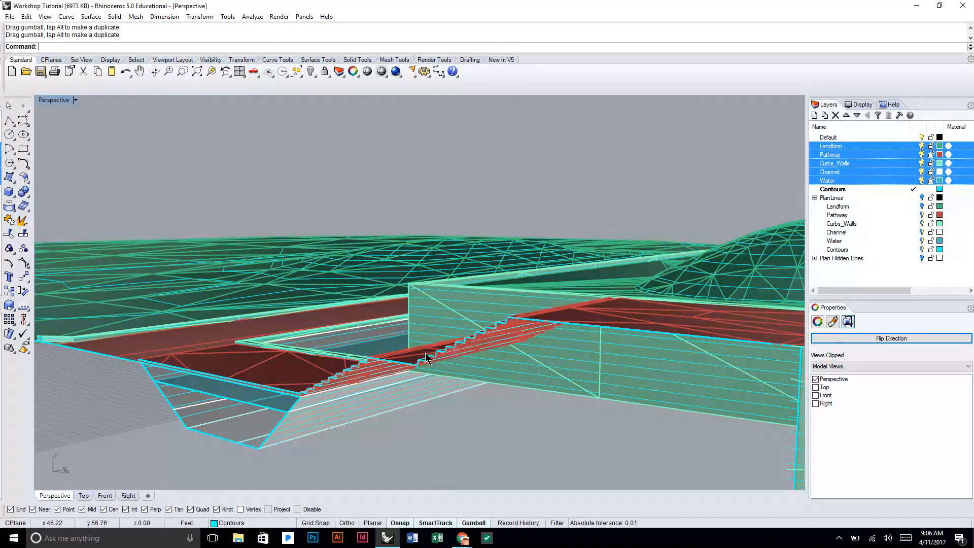
right_drag(421, 360, 495, 251)
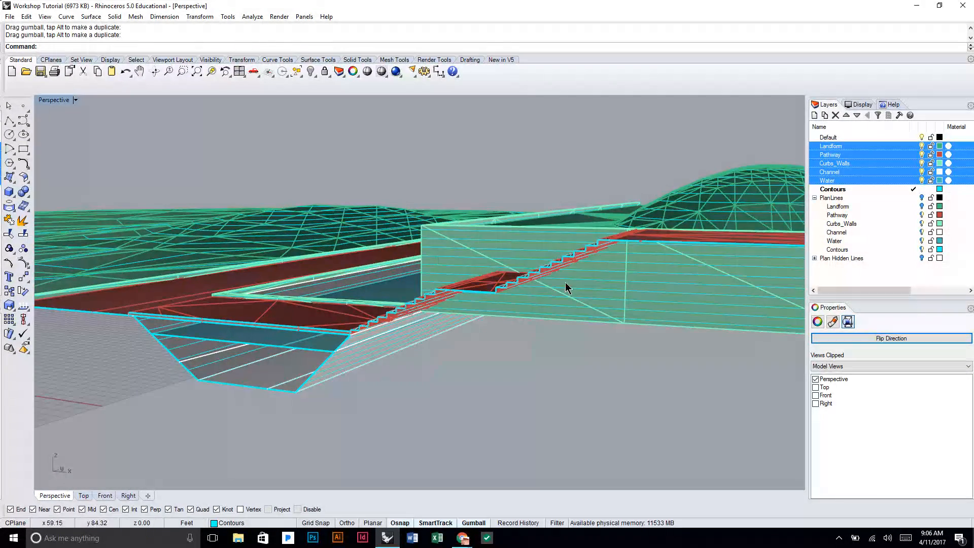
Step: Examine the section cut from several angles and pull the clipping plane back along its green axis
scroll(509, 188, down, 5)
scroll(511, 202, up, 5)
right_drag(510, 202, 465, 244)
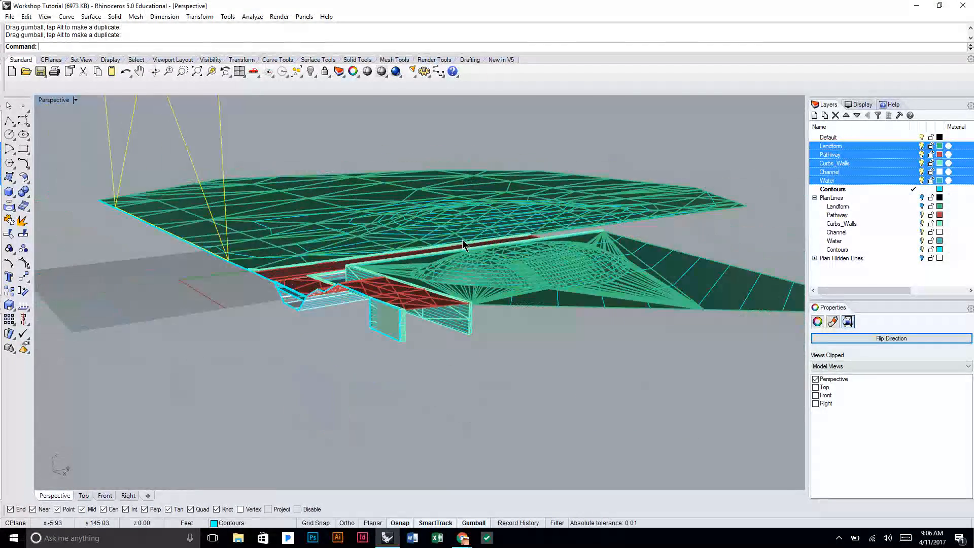
scroll(269, 213, up, 5)
scroll(538, 337, up, 3)
right_drag(542, 344, 499, 299)
shift+right_drag(558, 366, 520, 362)
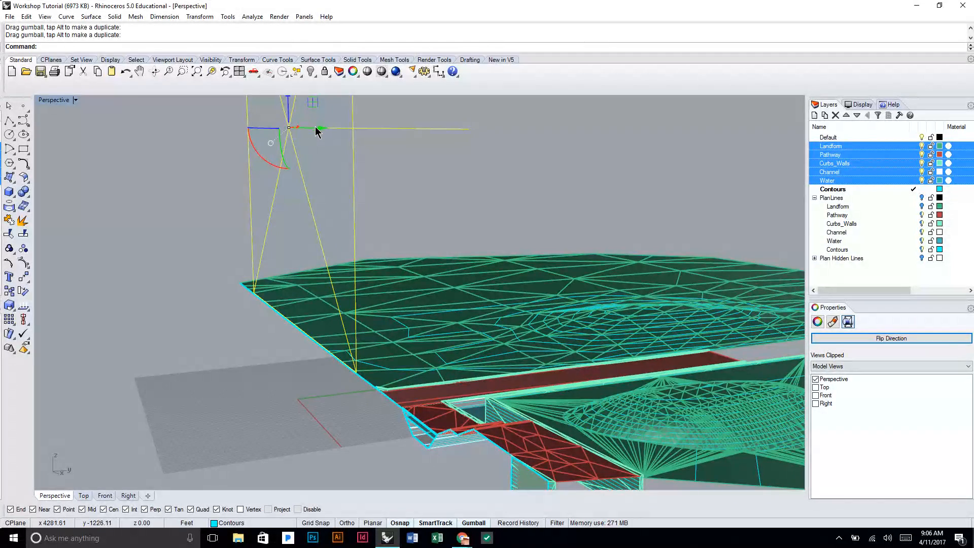
drag(314, 130, 238, 243)
scroll(465, 257, down, 6)
right_drag(476, 239, 438, 286)
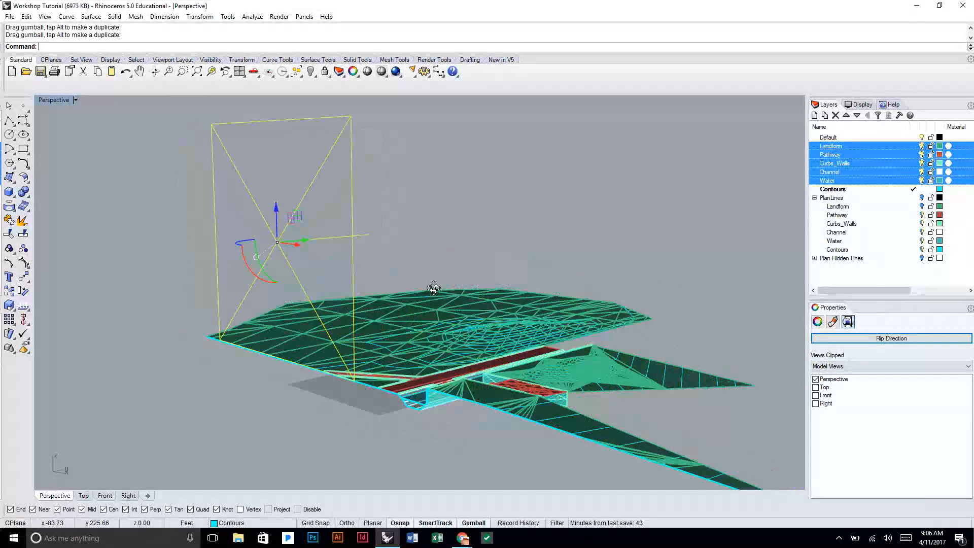
Step: Advance the clipping plane again to cut across the channel beside the stairs and inspect the resulting section
drag(303, 237, 346, 242)
scroll(534, 402, up, 10)
right_drag(477, 374, 548, 372)
shift+right_drag(490, 272, 345, 239)
shift+right_drag(420, 318, 616, 343)
right_drag(494, 361, 540, 359)
scroll(540, 354, down, 5)
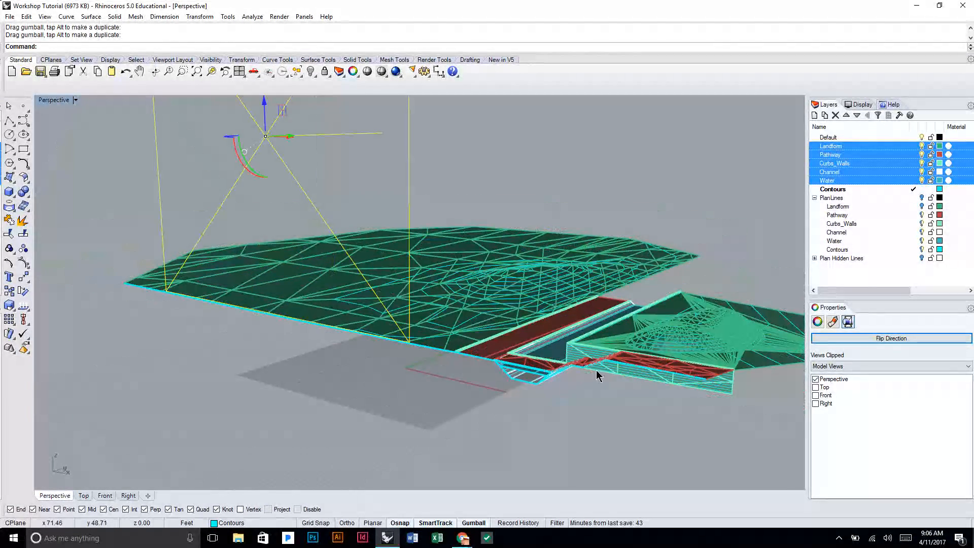
scroll(584, 360, up, 8)
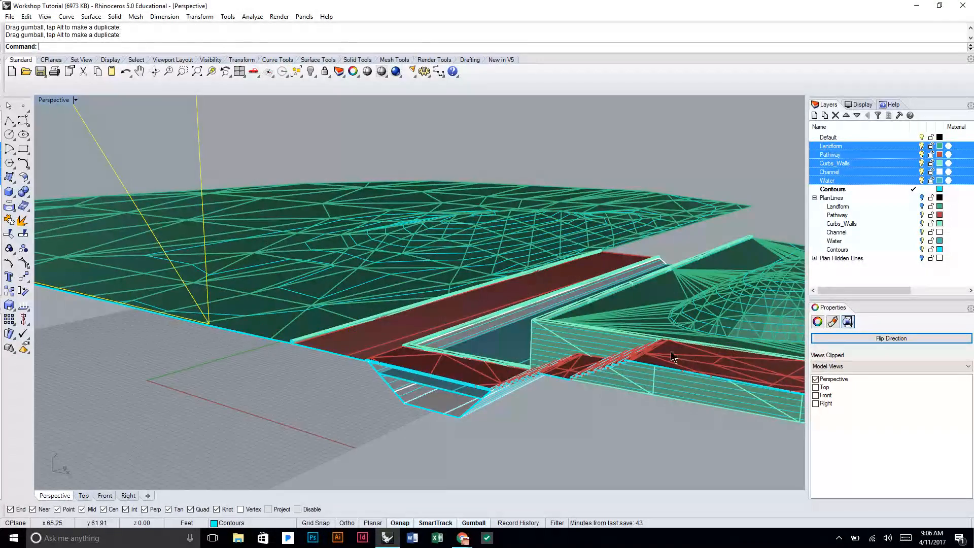
scroll(567, 229, down, 6)
right_drag(578, 223, 566, 223)
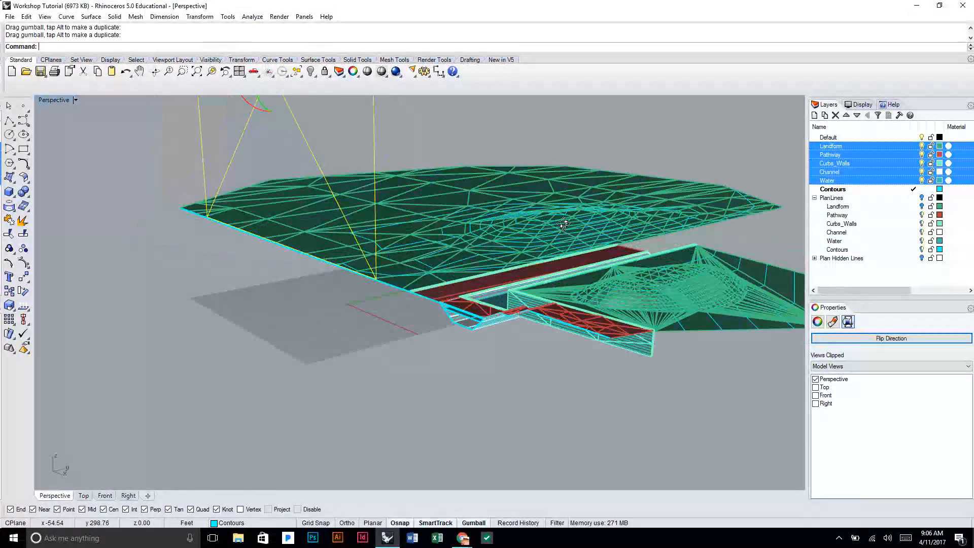
Step: Select the clipping plane and hide it so only the clipped model is displayed
click(666, 156)
shift+right_drag(650, 162, 571, 218)
right_drag(366, 265, 397, 257)
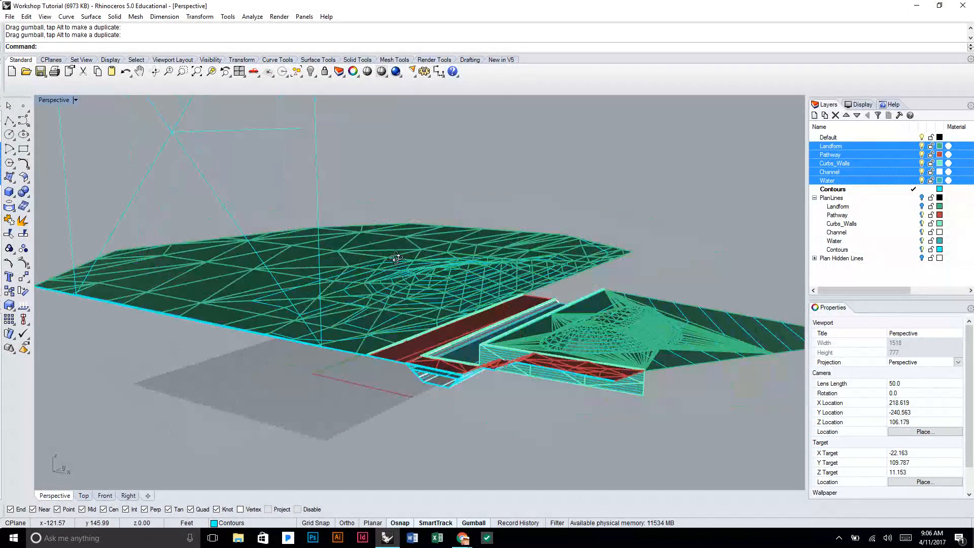
click(314, 147)
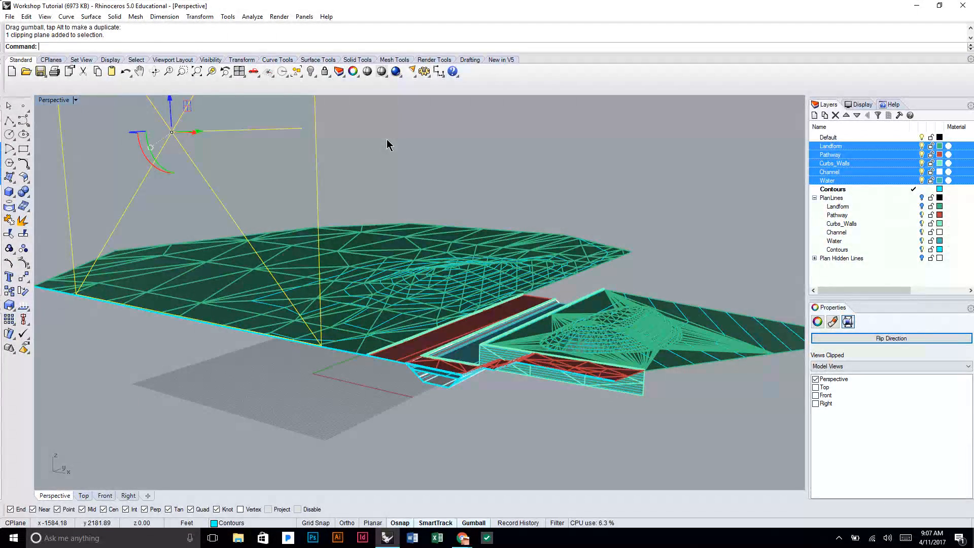
shift+right_drag(387, 146, 454, 232)
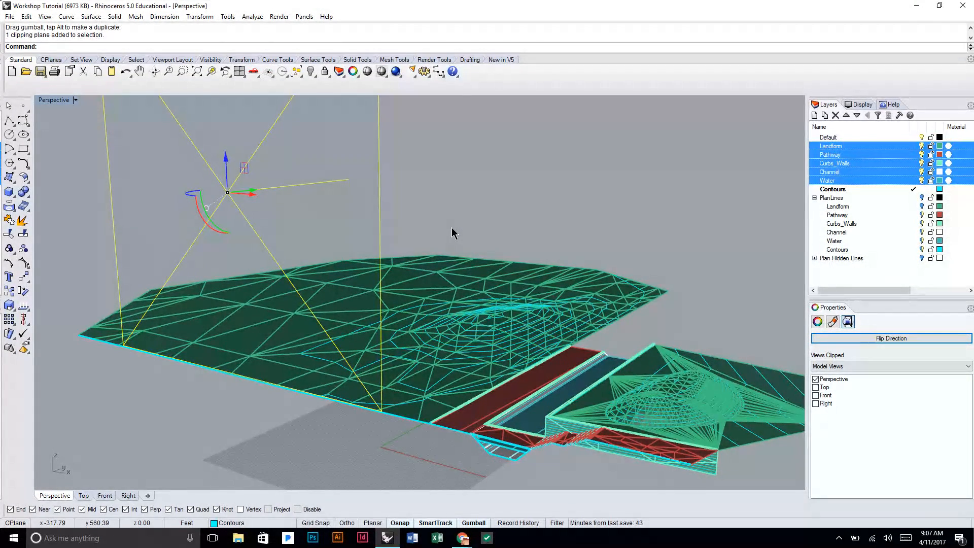
key(ctrl+h)
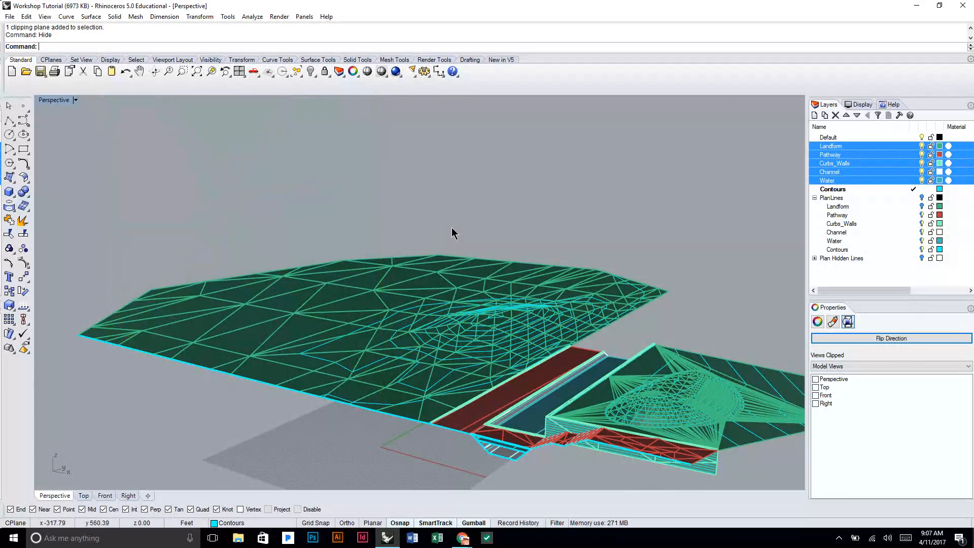
Step: Unhide the clipping plane with Show, select it and hide it again
right_drag(425, 282, 420, 238)
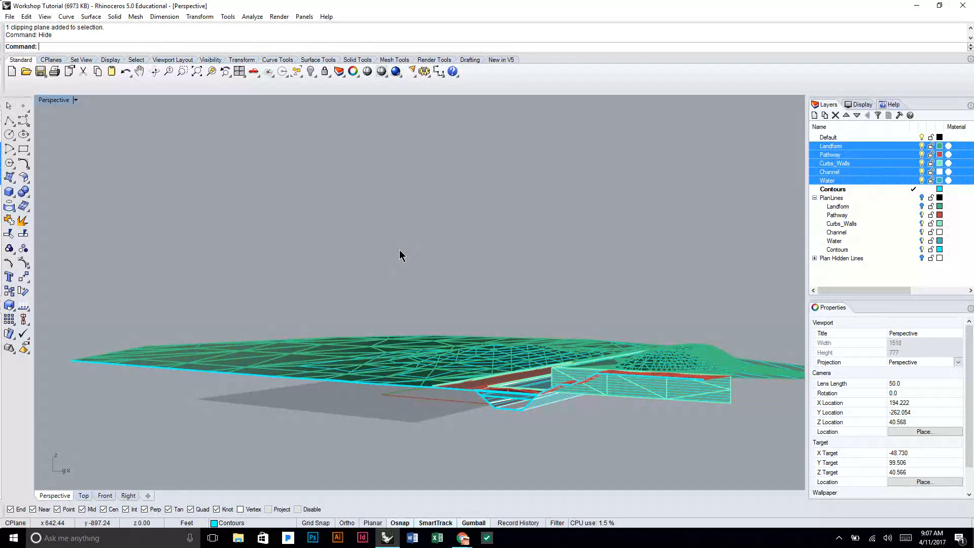
text(how)
key(Return)
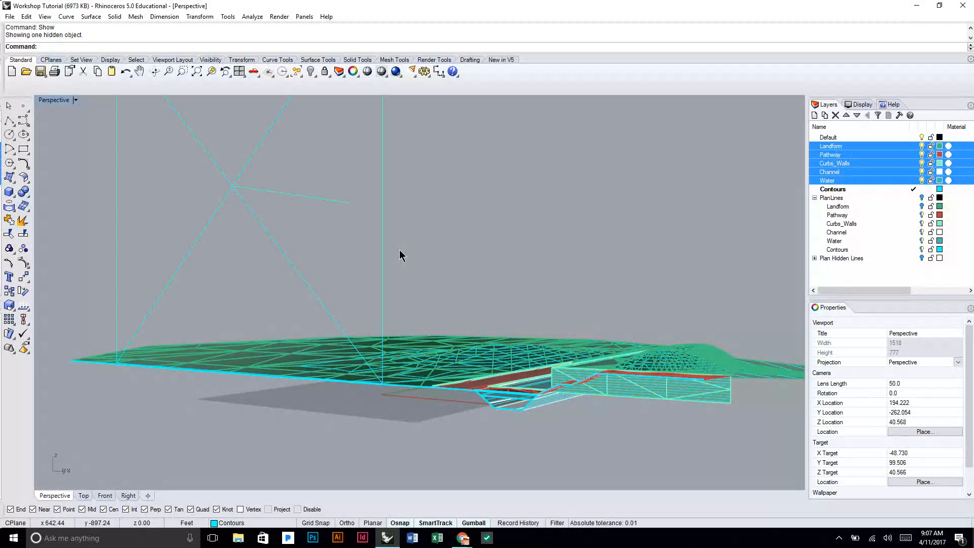
click(295, 268)
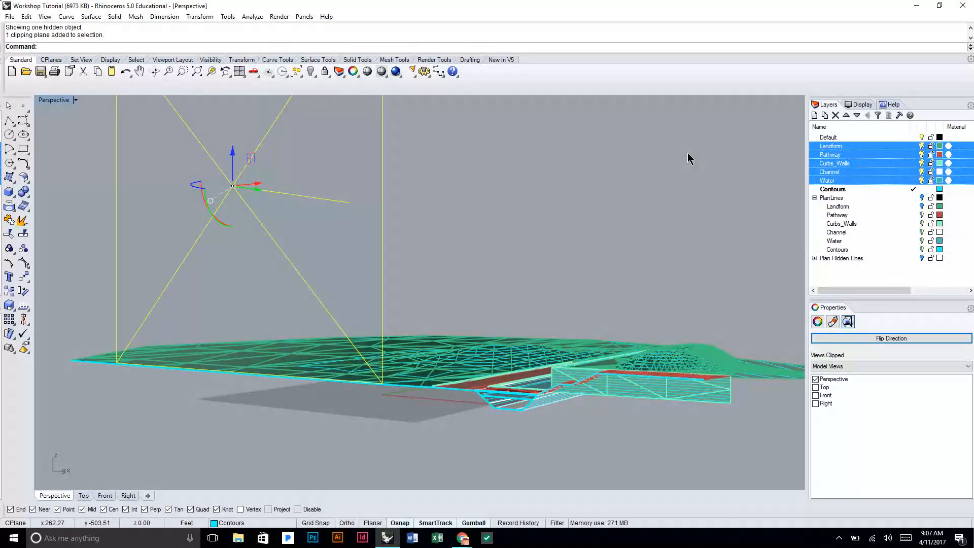
key(Return)
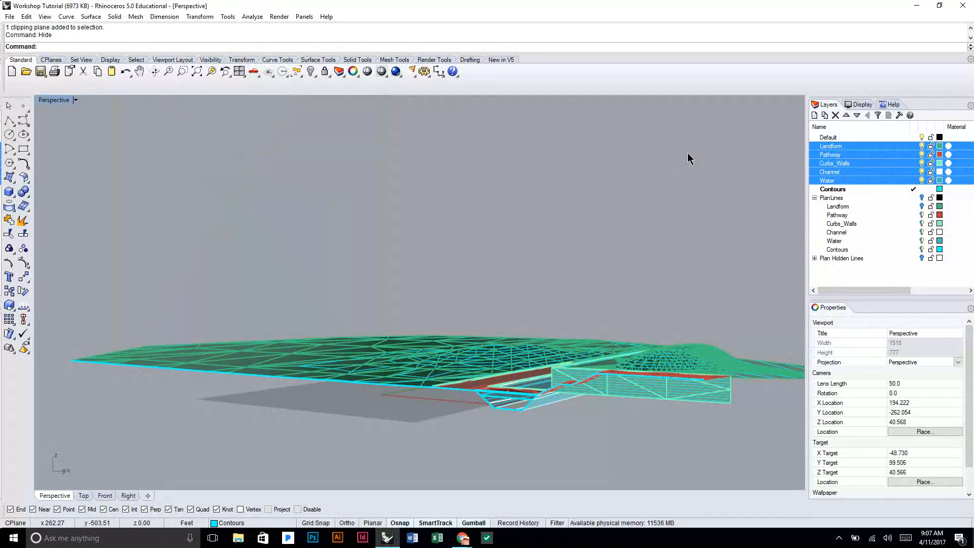
mouse_move(585, 211)
right_down()
mouse_move(561, 233)
mouse_move(582, 239)
mouse_move(586, 208)
mouse_move(577, 211)
right_up()
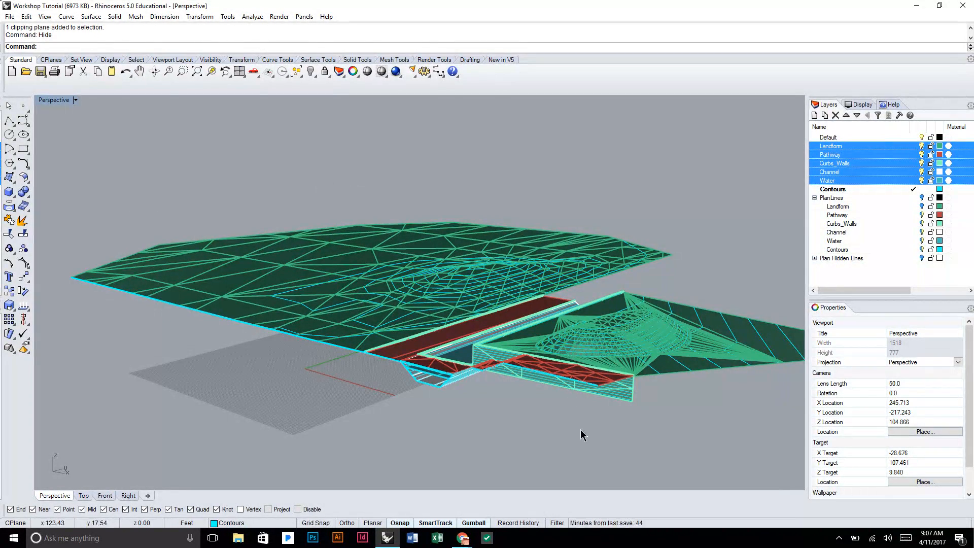
Step: Maximize the Front viewport and set its display mode to Shaded
double_click(51, 101)
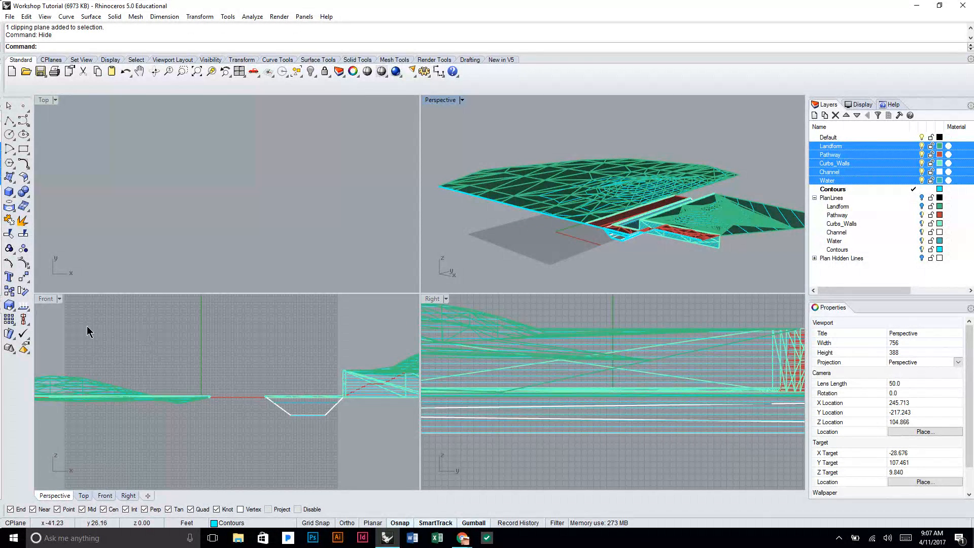
double_click(43, 300)
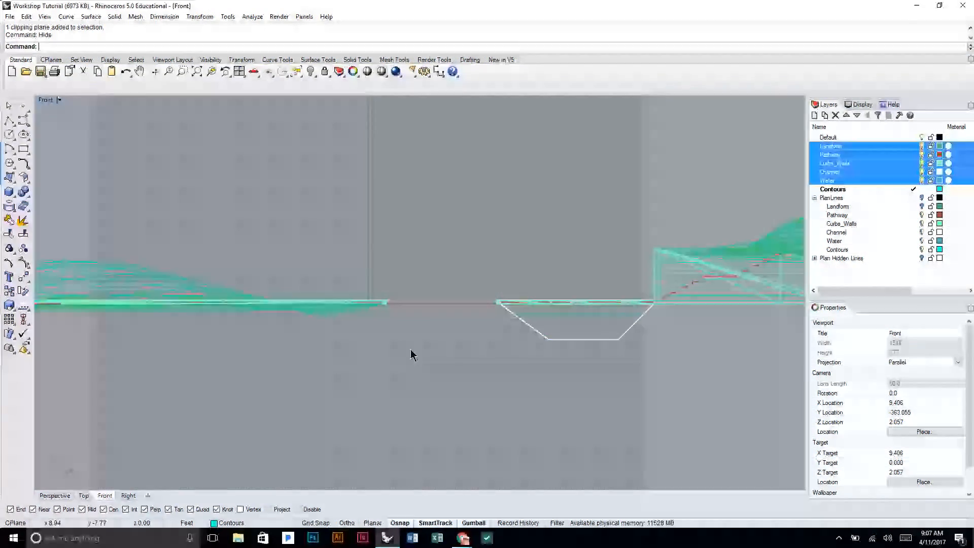
right_drag(600, 233, 461, 285)
click(45, 99)
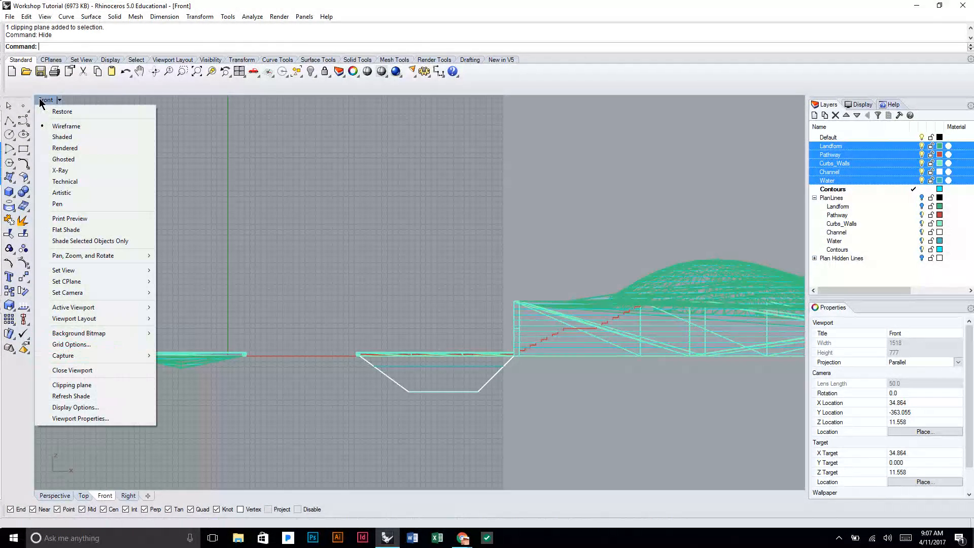
click(62, 136)
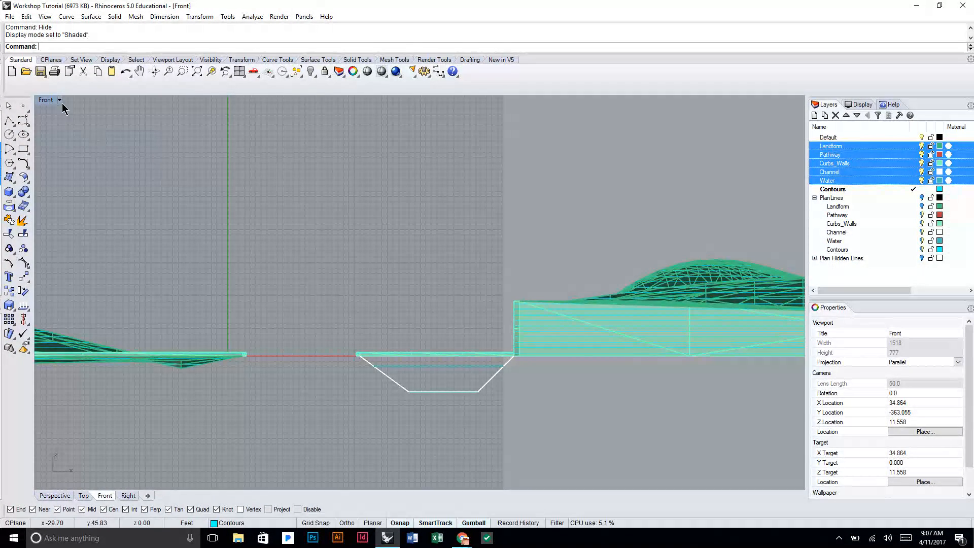
Step: Change the Front viewport to the Back view
click(44, 101)
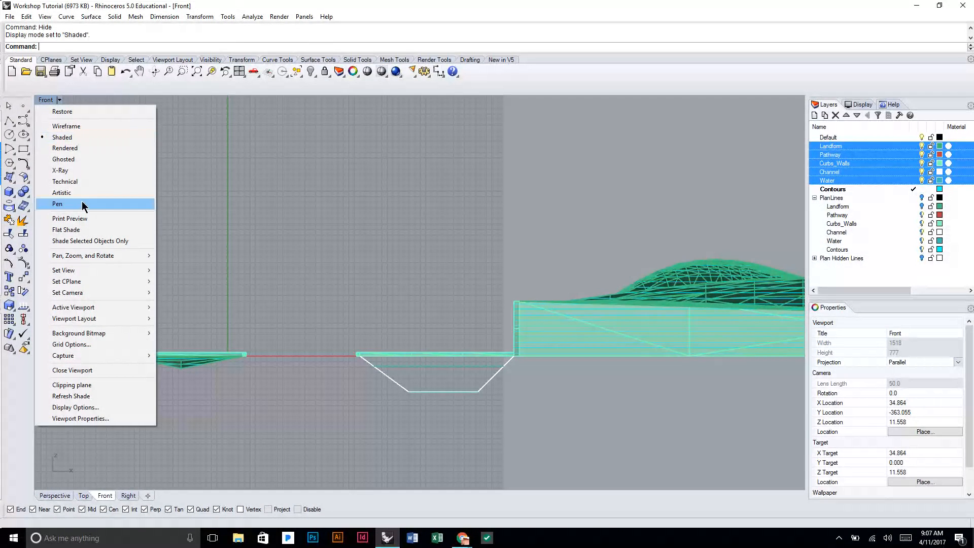
mouse_move(129, 270)
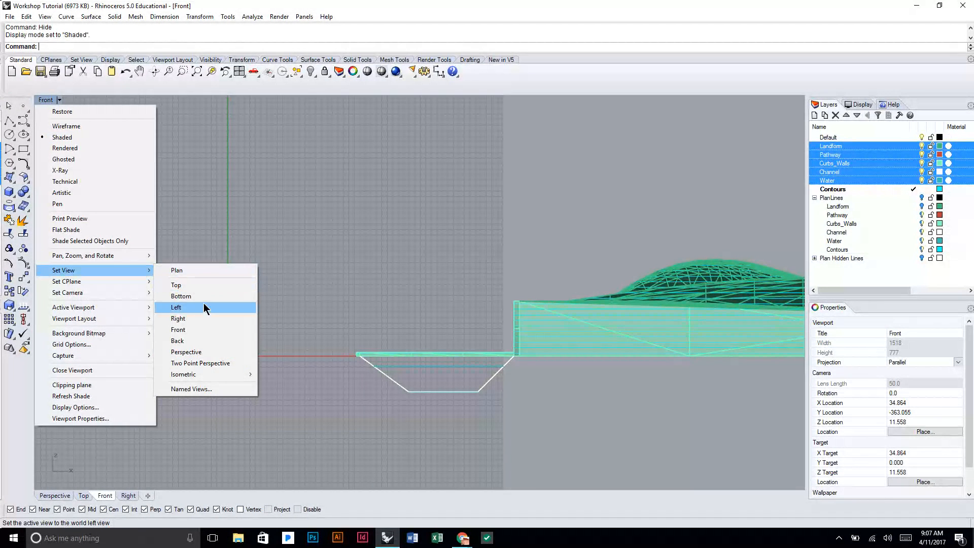
click(209, 341)
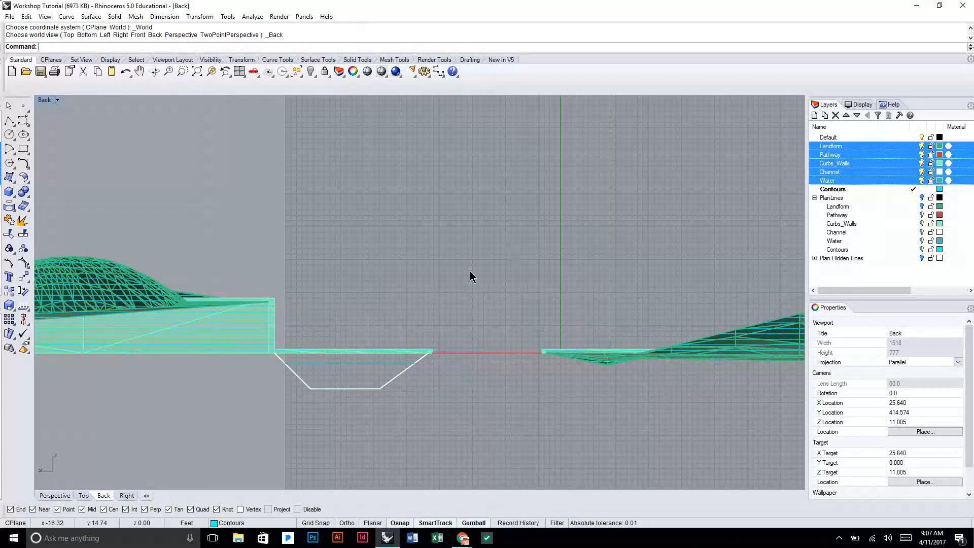
scroll(507, 254, down, 5)
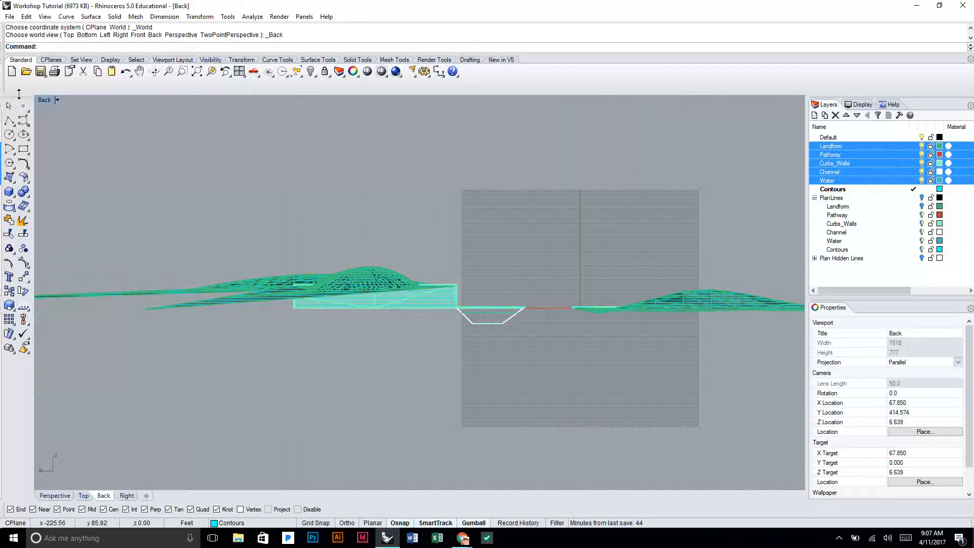
Step: Change the Back viewport to the Front view
click(45, 101)
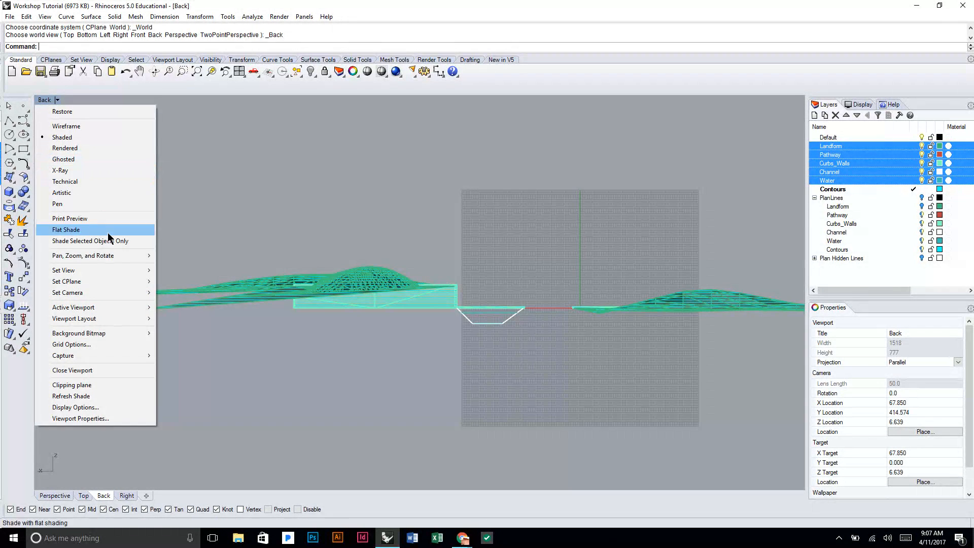
mouse_move(127, 272)
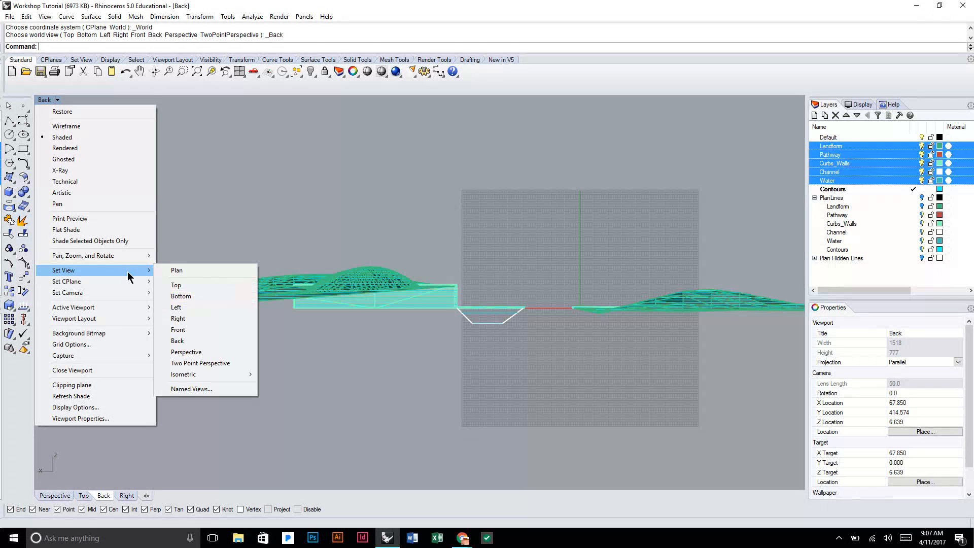
click(182, 330)
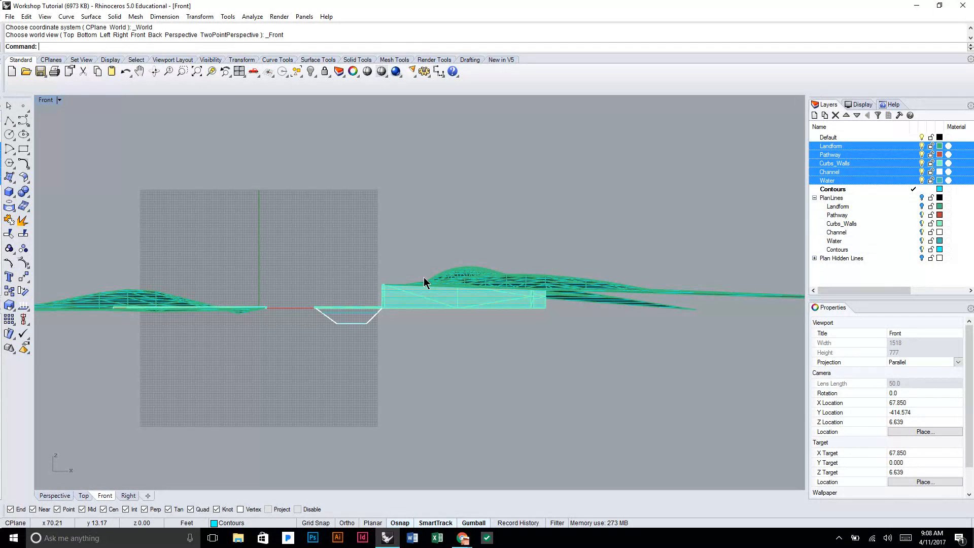
Step: Unhide the clipping plane with Show and select it in the Front view
text(Show)
key(Return)
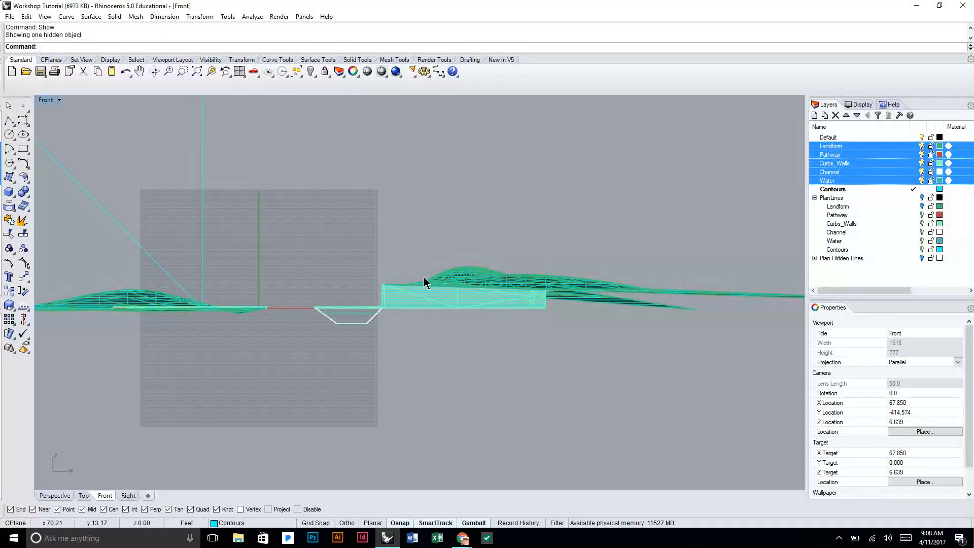
right_drag(319, 159, 449, 272)
click(112, 190)
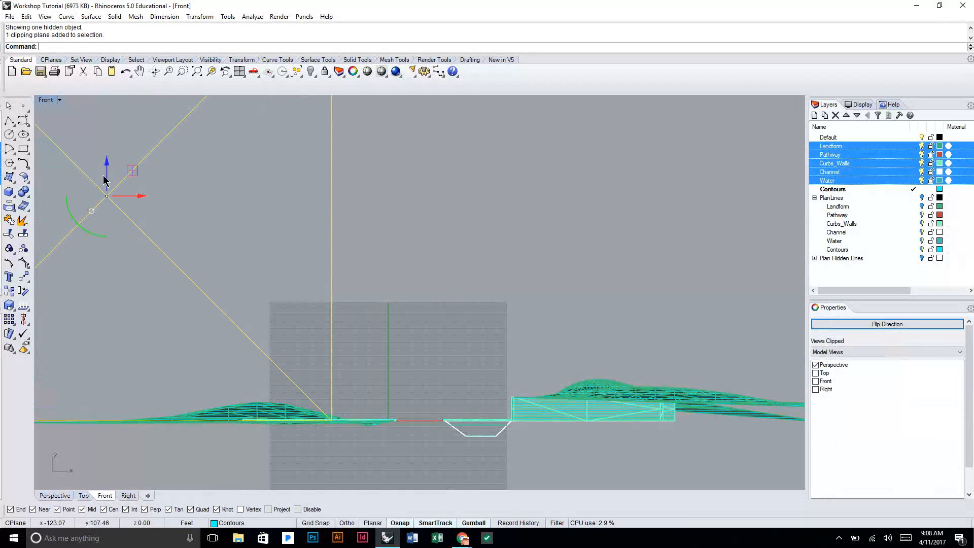
Step: Make the selected clipping plane clip the Front viewport as well as the Perspective viewport
double_click(44, 101)
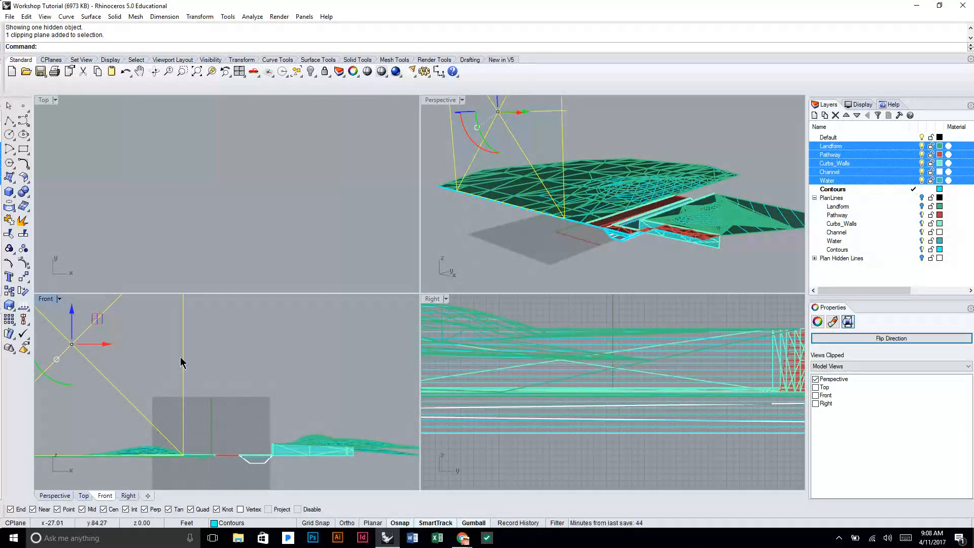
double_click(46, 300)
right_drag(511, 364, 478, 394)
right_drag(416, 365, 395, 291)
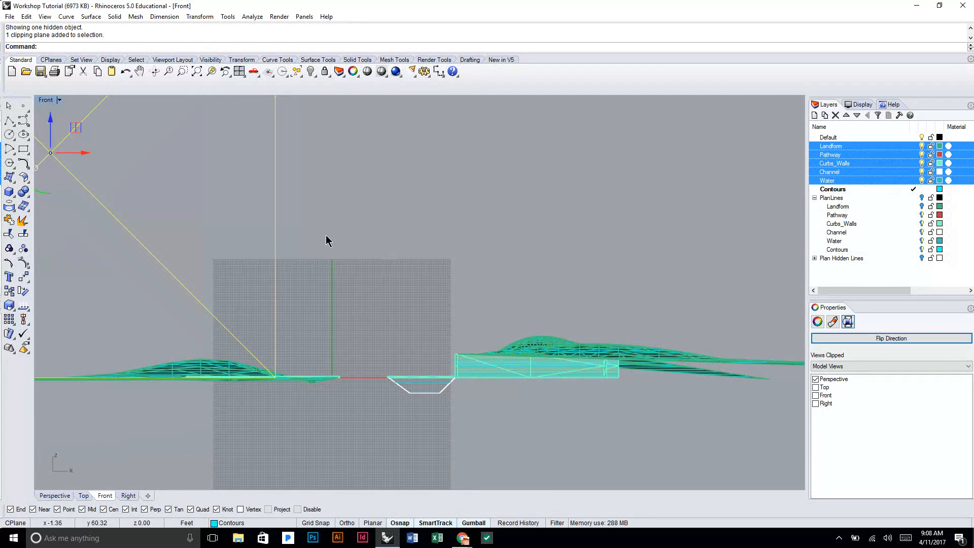
click(419, 279)
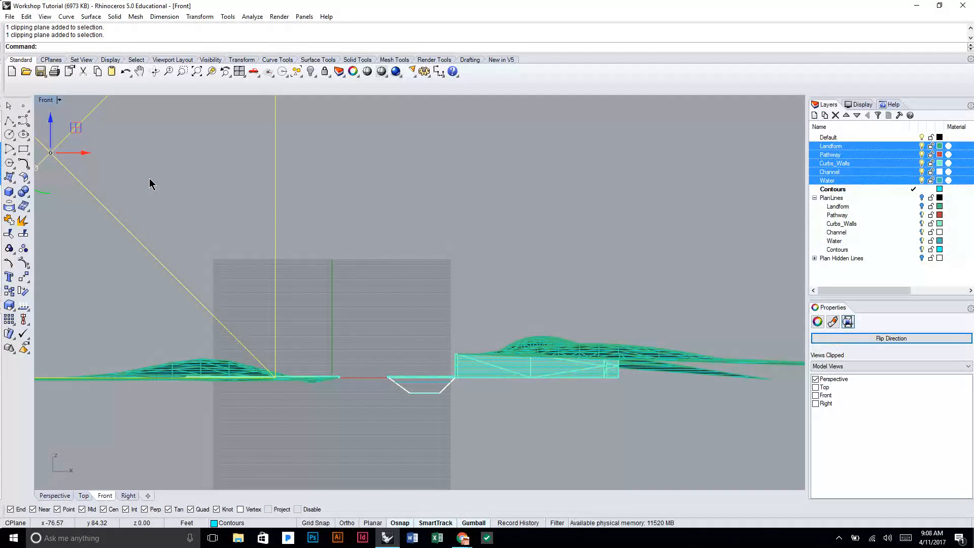
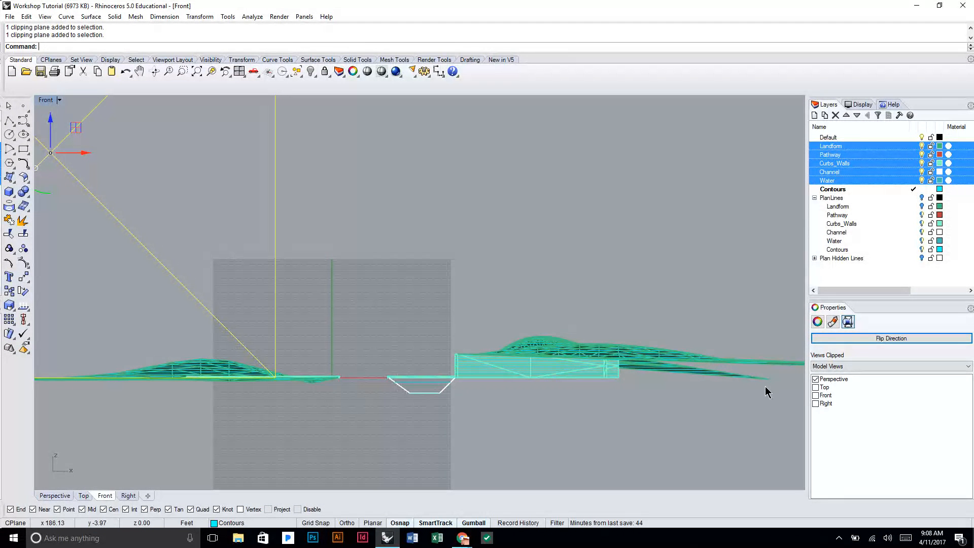
click(815, 395)
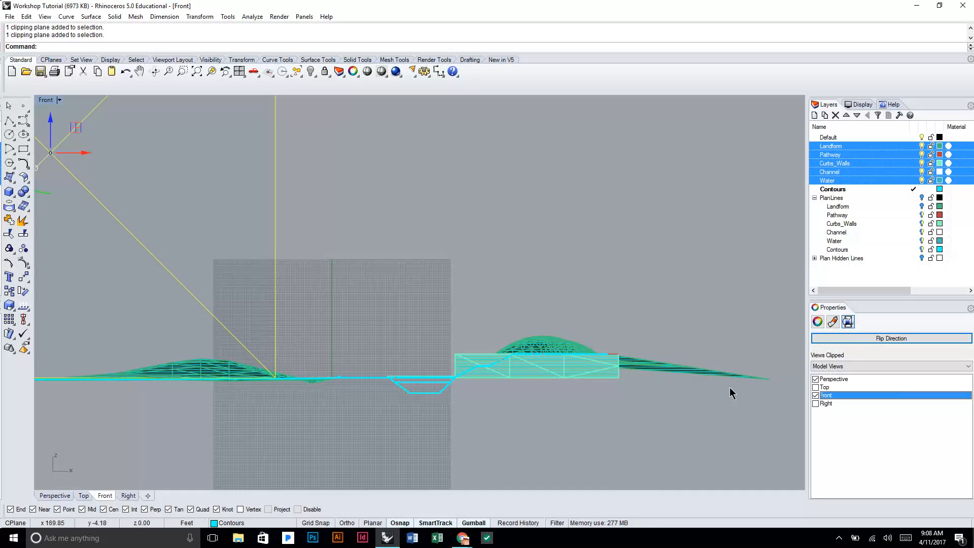
Step: Examine the section cut in the Front view along the channel, steps, retaining wall and landform
scroll(470, 373, up, 3)
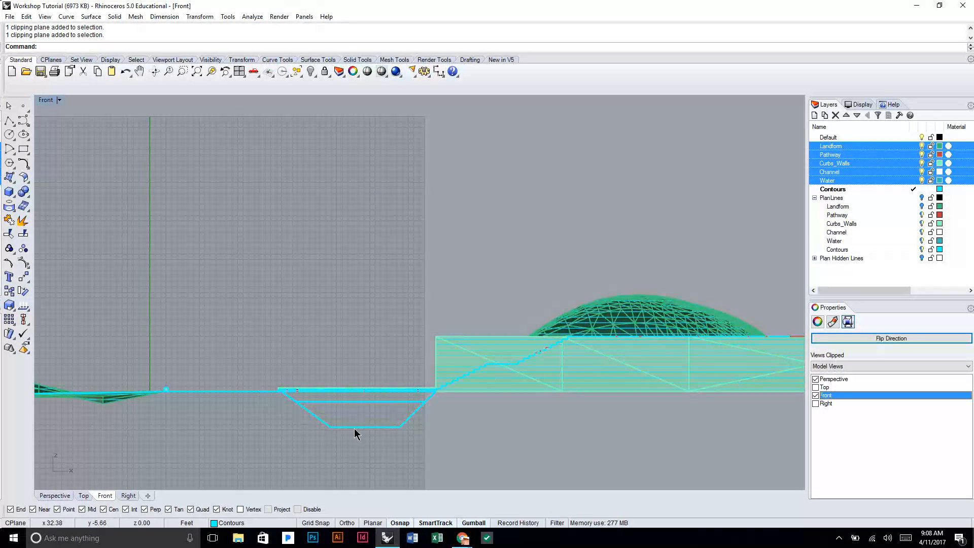
right_drag(697, 305, 571, 284)
right_drag(380, 361, 500, 345)
scroll(515, 261, down, 2)
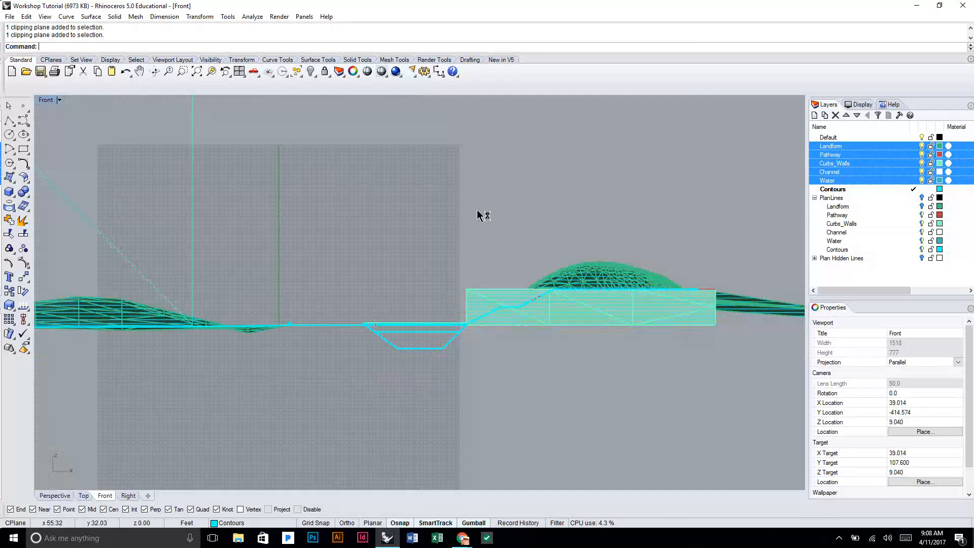
right_drag(477, 210, 616, 280)
scroll(498, 303, down, 2)
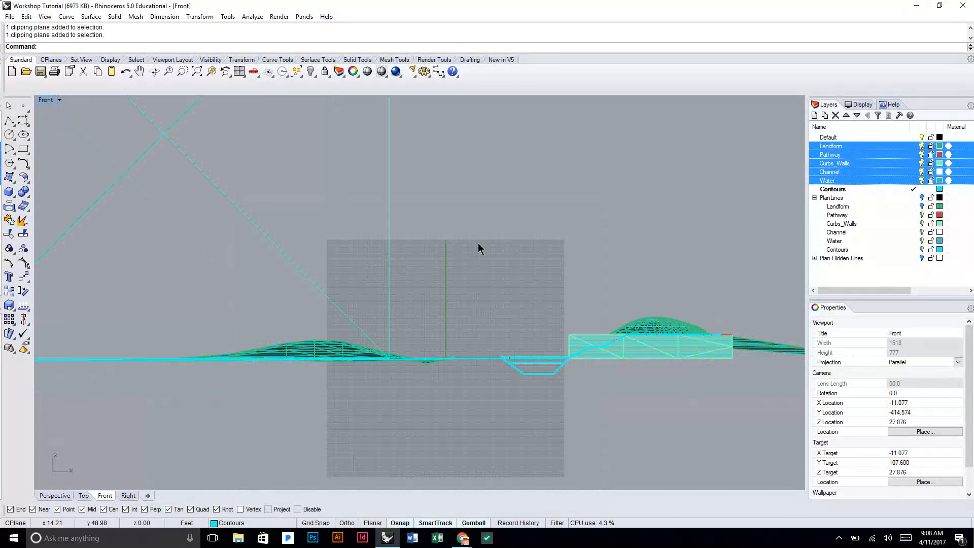
drag(478, 242, 235, 177)
click(434, 226)
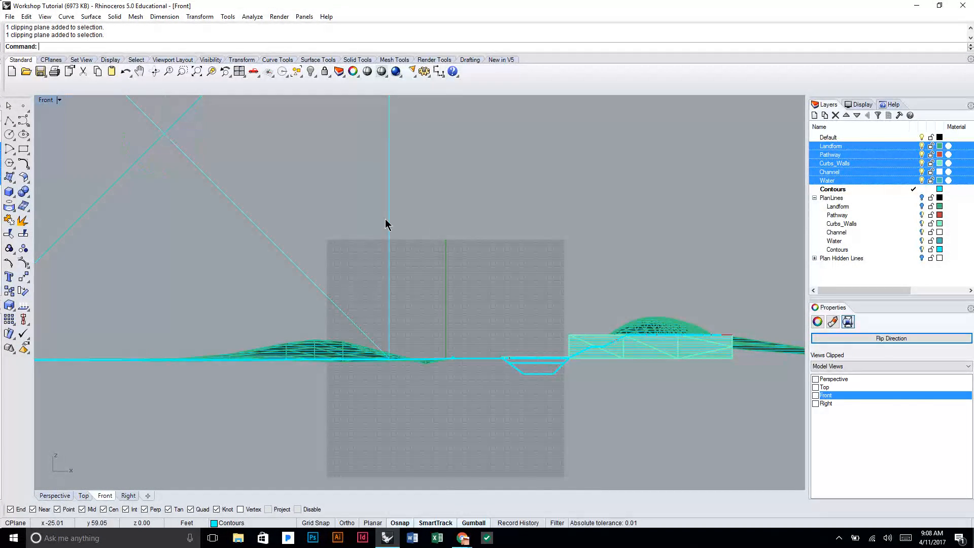
drag(429, 238, 307, 232)
click(357, 402)
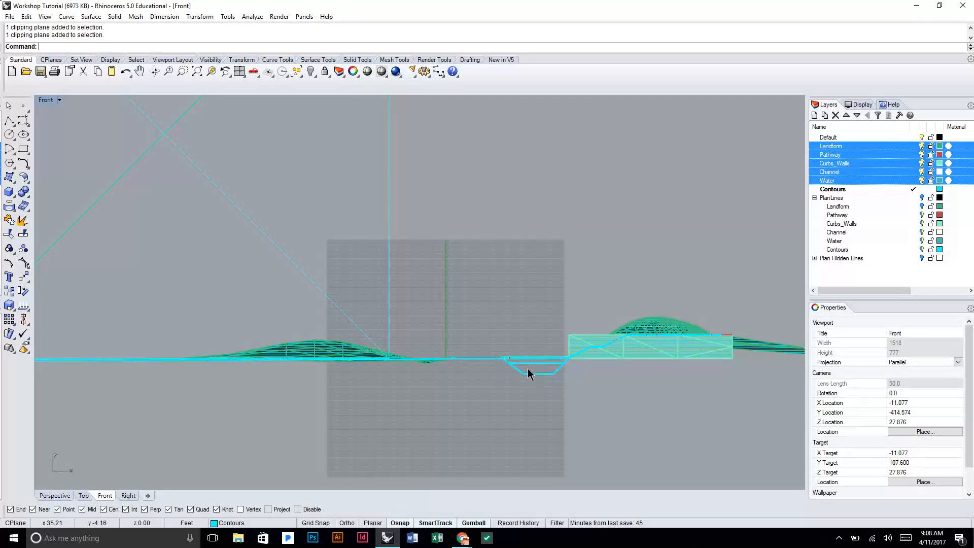
scroll(573, 340, up, 2)
scroll(387, 400, up, 3)
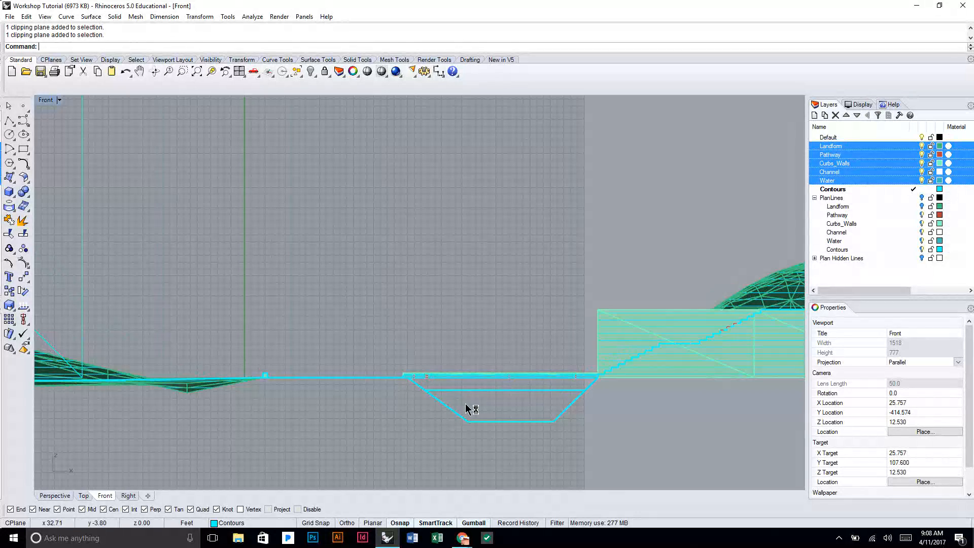
scroll(401, 374, up, 2)
scroll(401, 374, up, 2)
scroll(356, 373, down, 3)
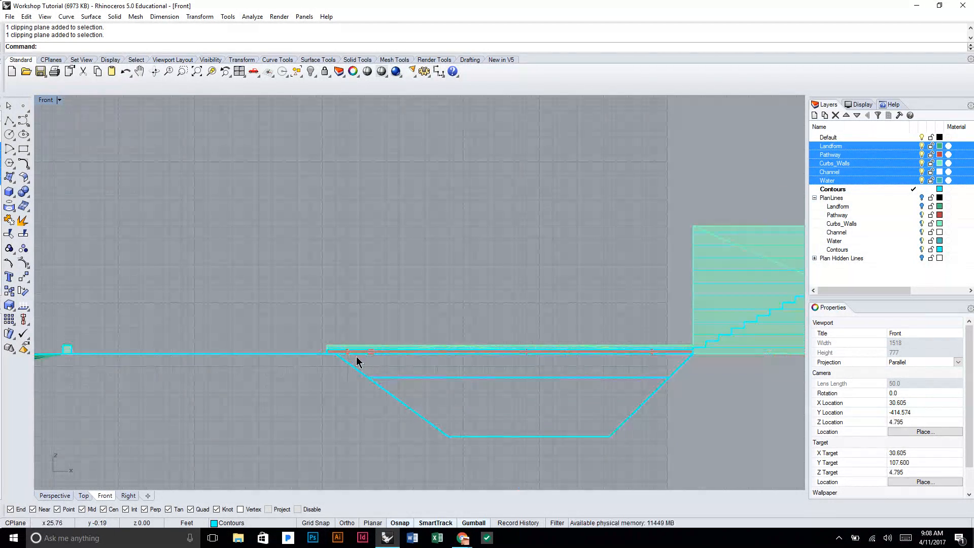
scroll(392, 346, down, 5)
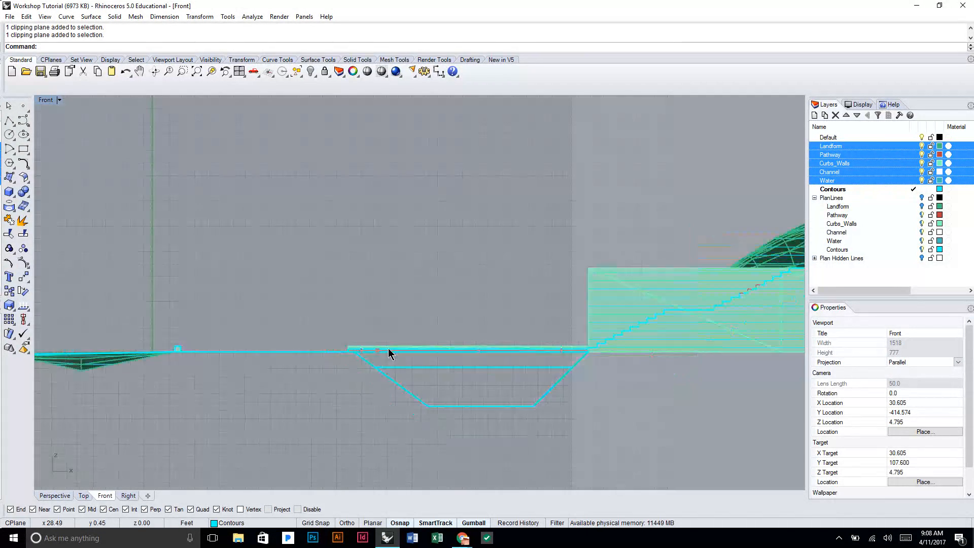
right_drag(398, 279, 533, 333)
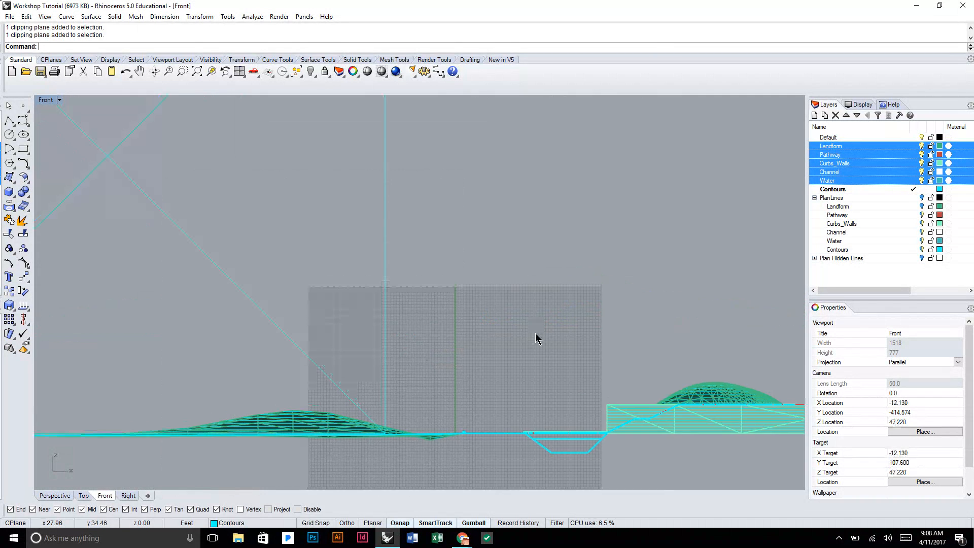
scroll(537, 335, down, 3)
Step: Move the clipping plane down in the Front view so its lower edge extends below the channel, and deselect it
drag(438, 281, 425, 278)
drag(309, 206, 310, 250)
key(Escape)
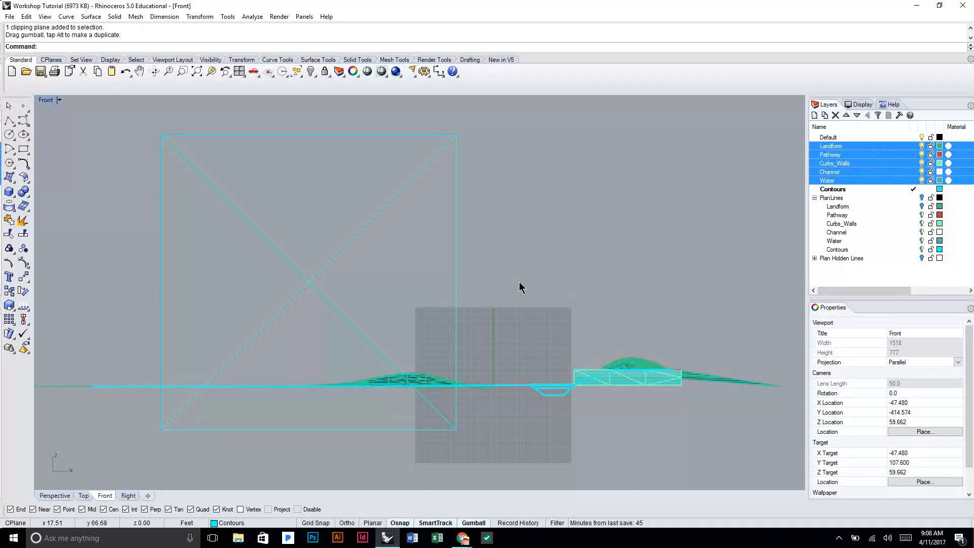
Step: Move the clipping plane slightly further down in the Front view and hide it
scroll(545, 371, up, 5)
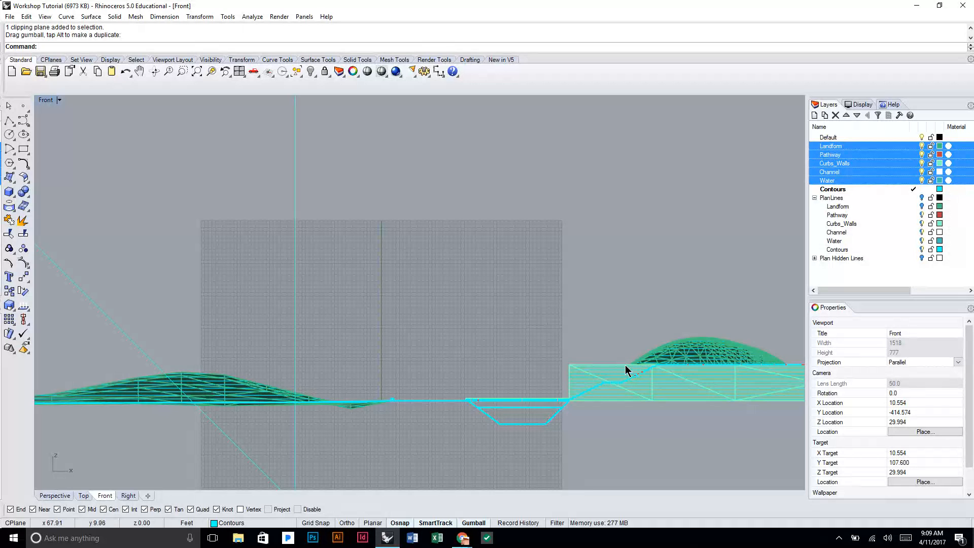
right_drag(630, 386, 557, 324)
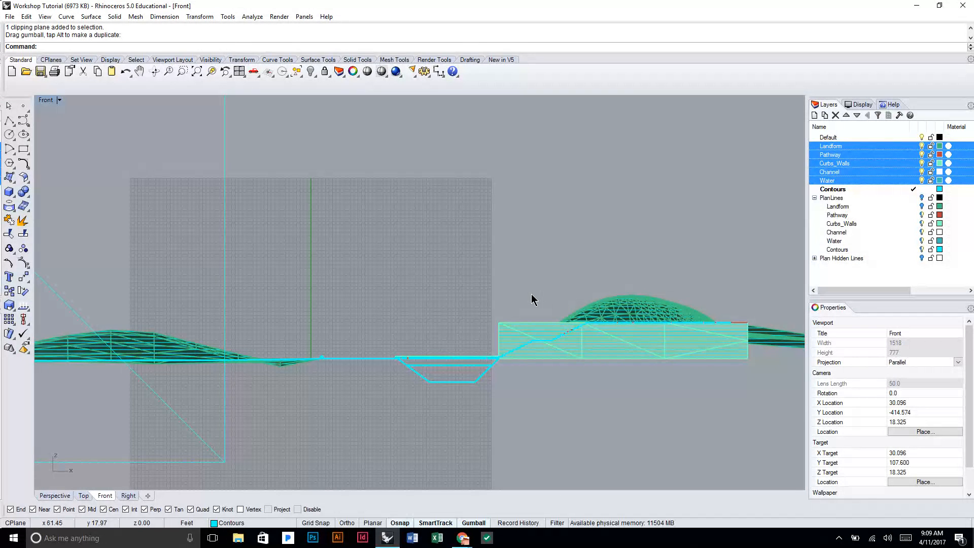
scroll(531, 301, down, 3)
right_drag(586, 226, 528, 270)
scroll(527, 265, down, 2)
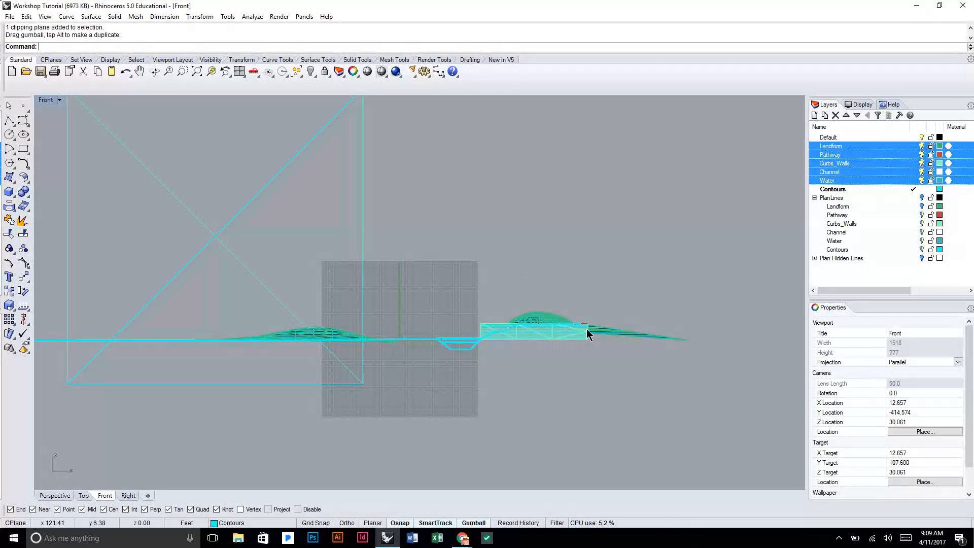
click(223, 226)
drag(214, 202, 216, 219)
drag(467, 269, 227, 227)
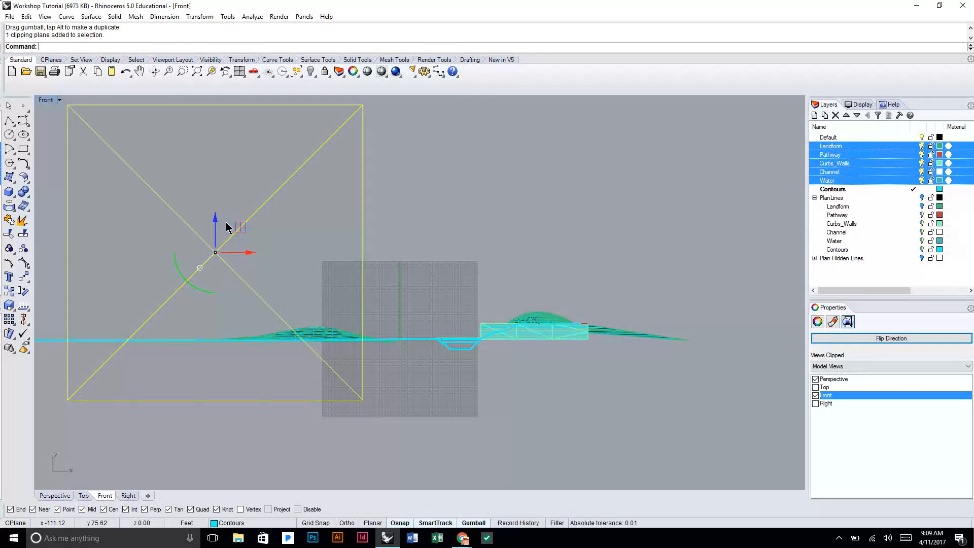
key(ctrl+h)
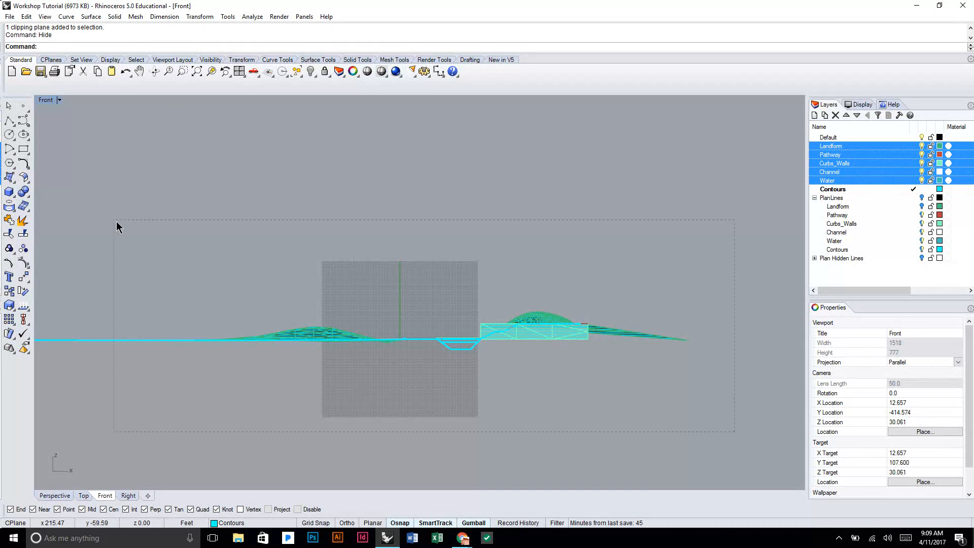
Step: Run Make2D on all visible objects from the current Front view, with visible lines placed on the layer "Section LInes"
key(ctrl+a)
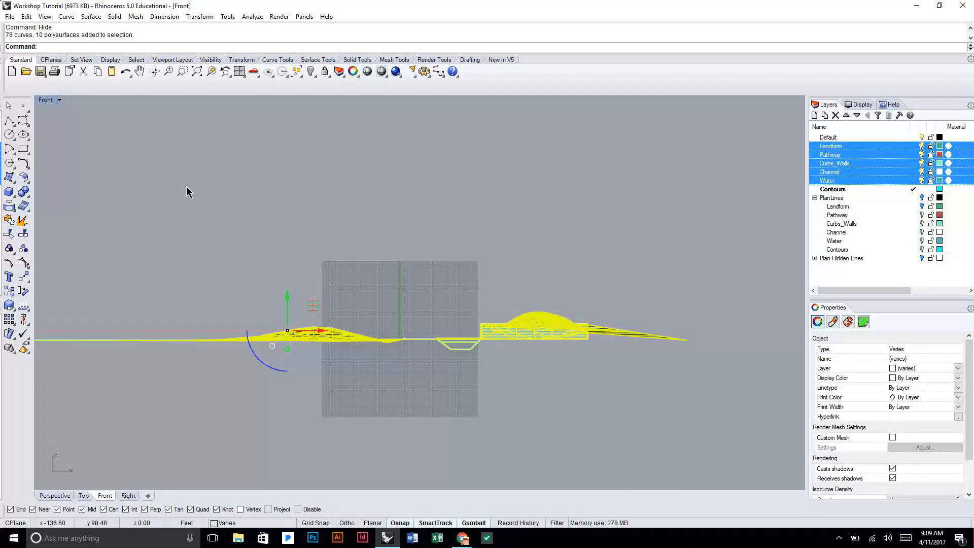
text(make2d)
key(Return)
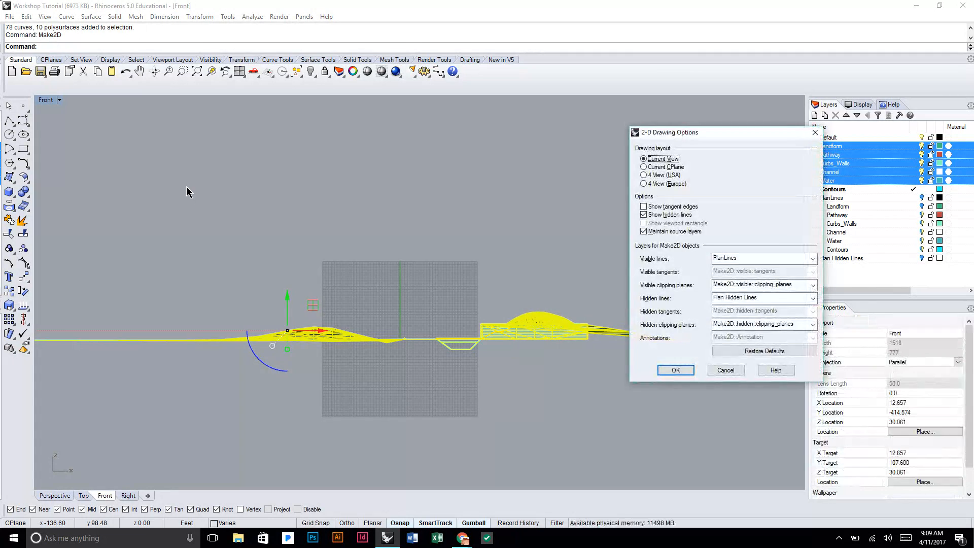
drag(718, 133, 613, 123)
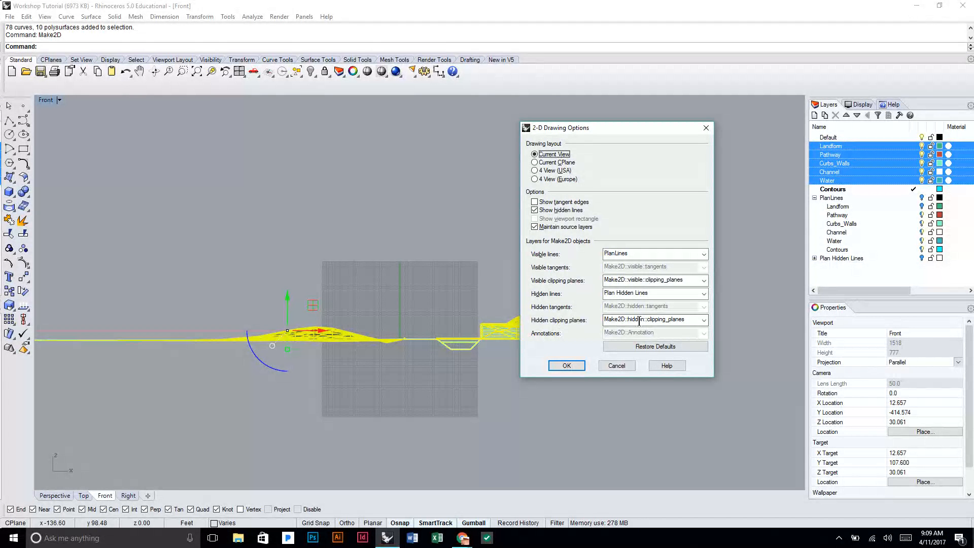
click(687, 320)
click(654, 255)
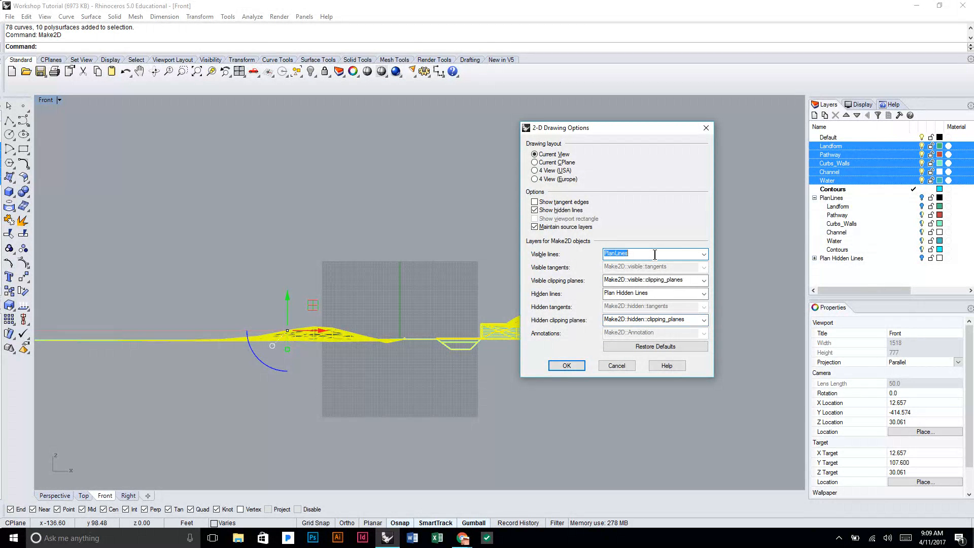
text(S)
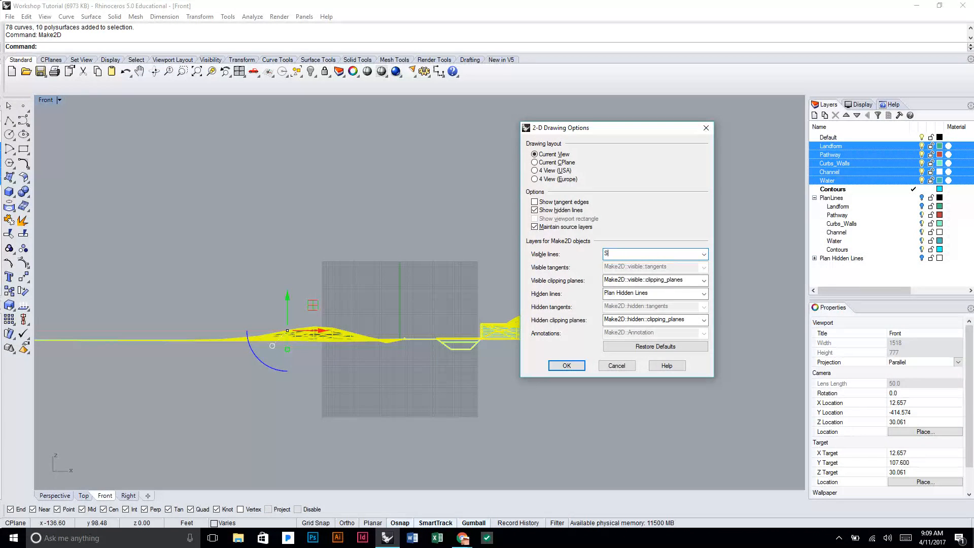
text(ection)
key(Return)
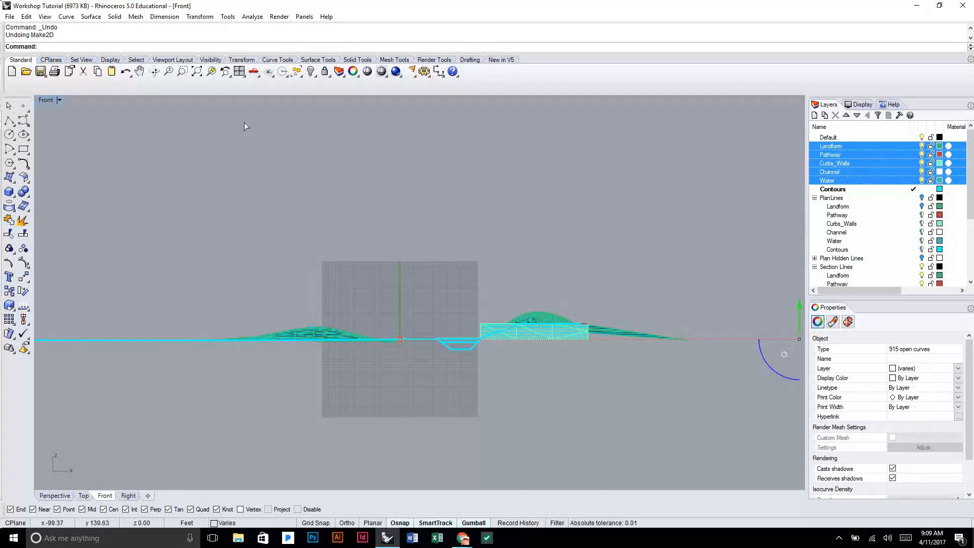
Step: Undo the last Make2D and rerun it on all visible objects with visible clipping planes on layer "Section Cut" and hidden lines off
key(ctrl+z)
key(ctrl+a)
key(Return)
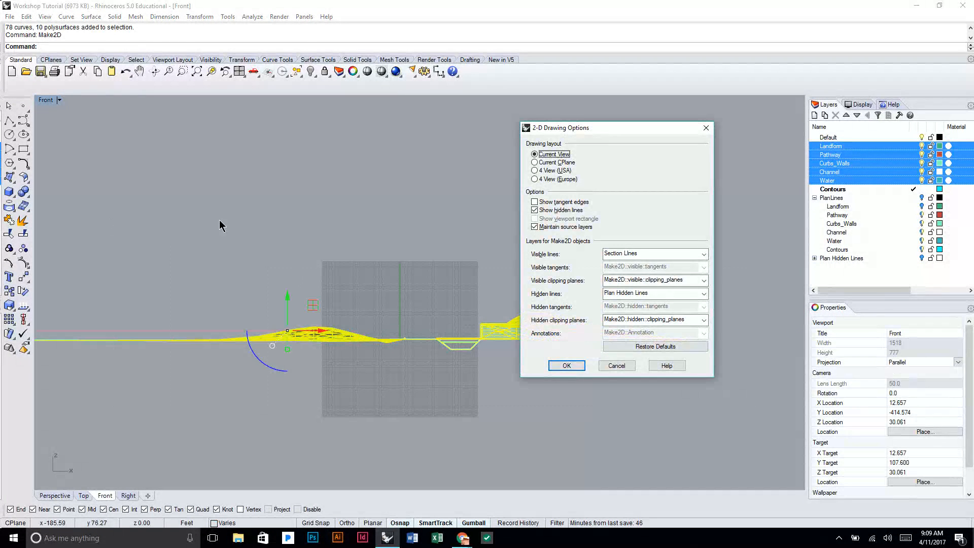
double_click(660, 277)
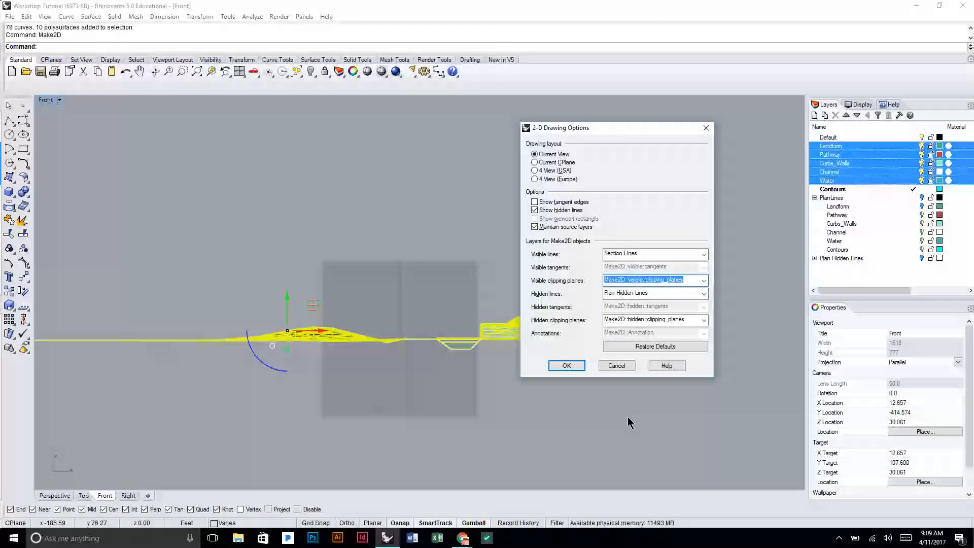
text(Section V)
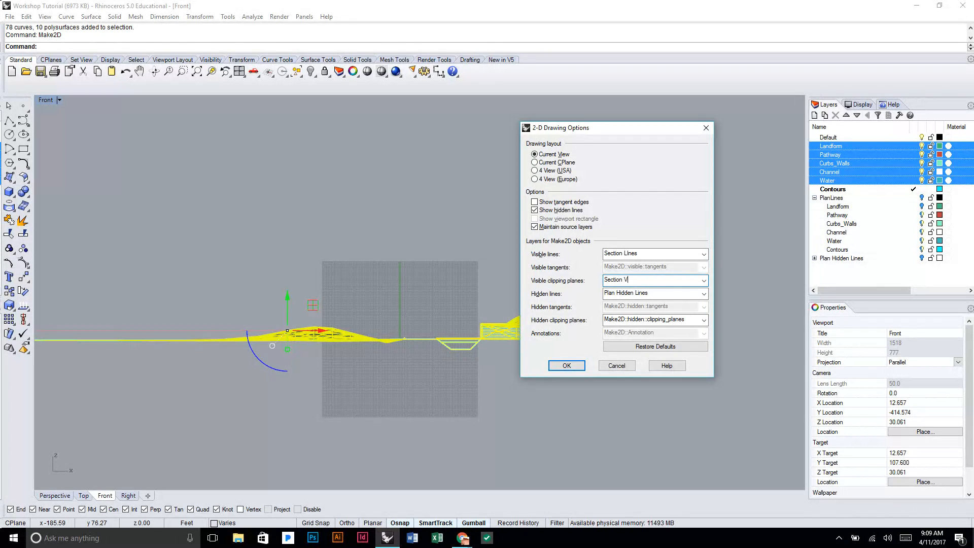
key(BackSpace)
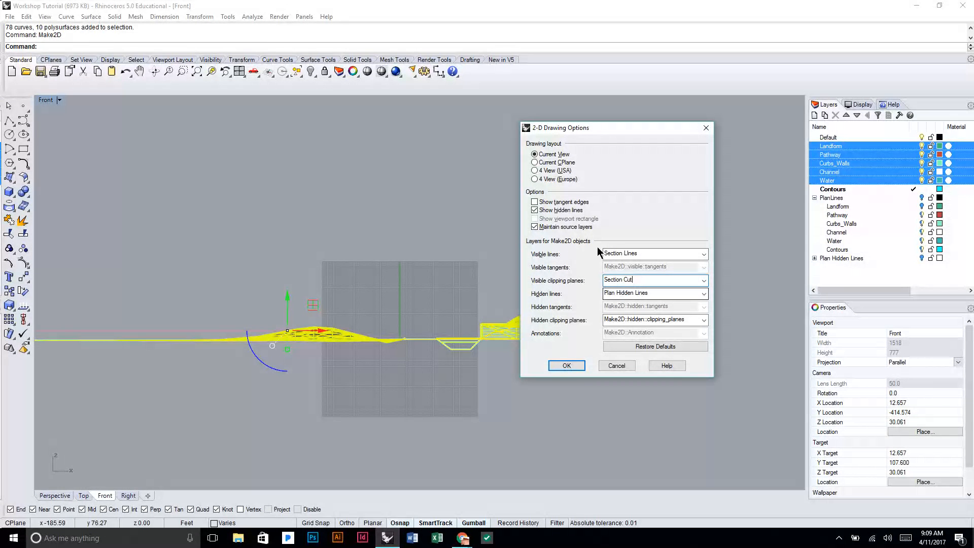
click(534, 211)
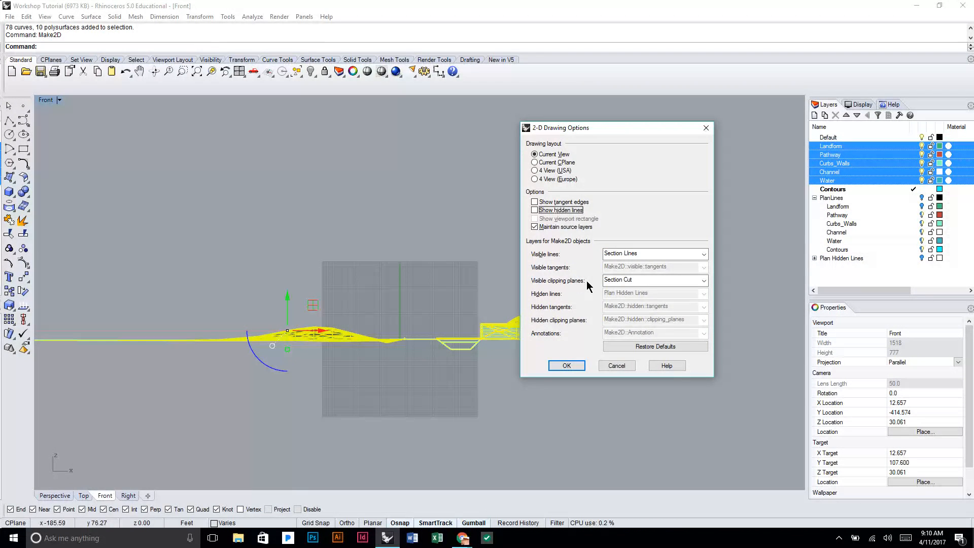
click(563, 365)
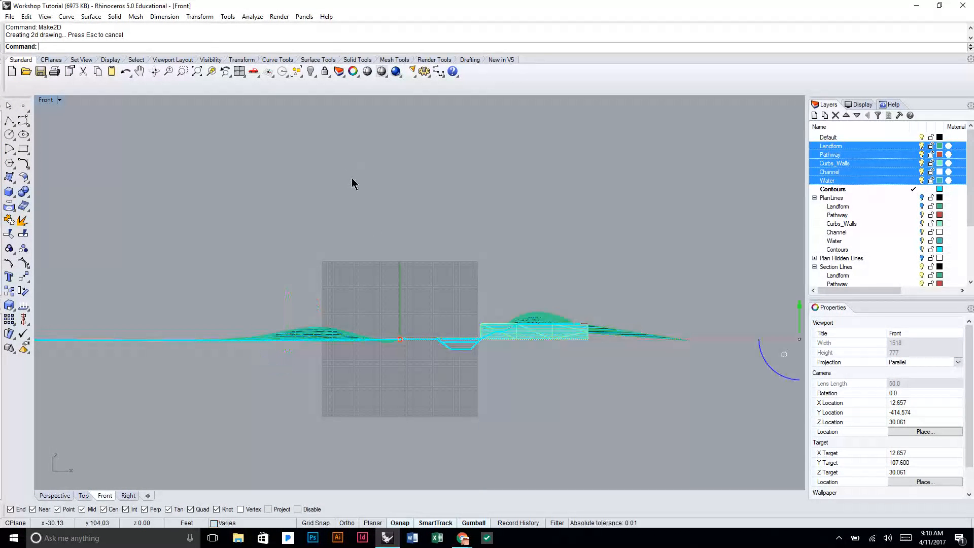
Step: Show the hidden clipping plane in the Perspective view and stop it from clipping that view
double_click(43, 102)
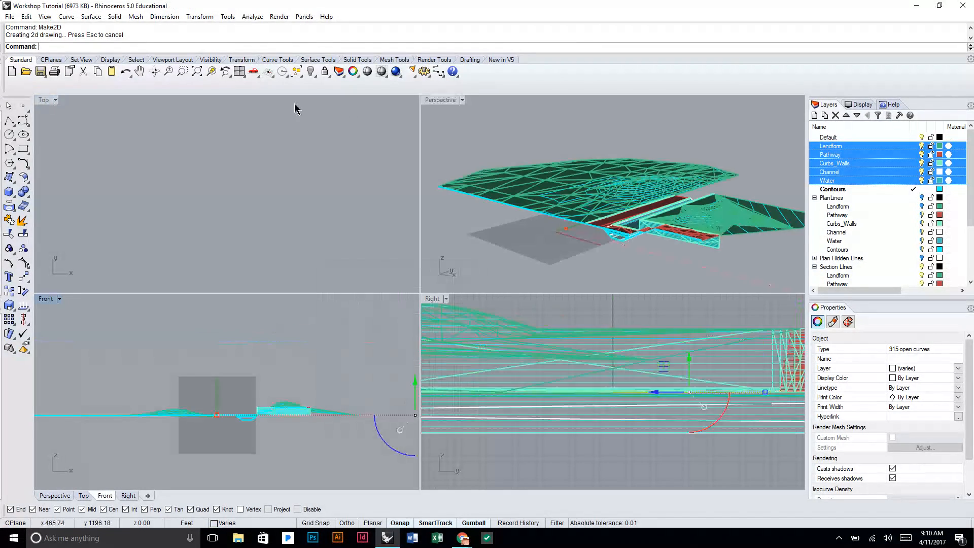
double_click(426, 101)
scroll(405, 197, down, 9)
right_drag(416, 222, 542, 287)
scroll(439, 253, down, 12)
click(573, 315)
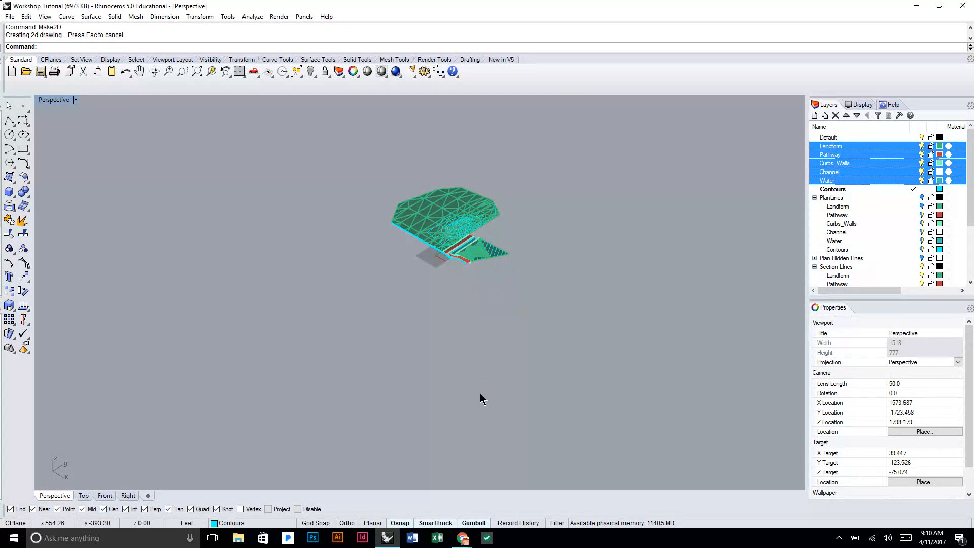
text(Show)
key(Return)
scroll(413, 192, up, 5)
click(411, 200)
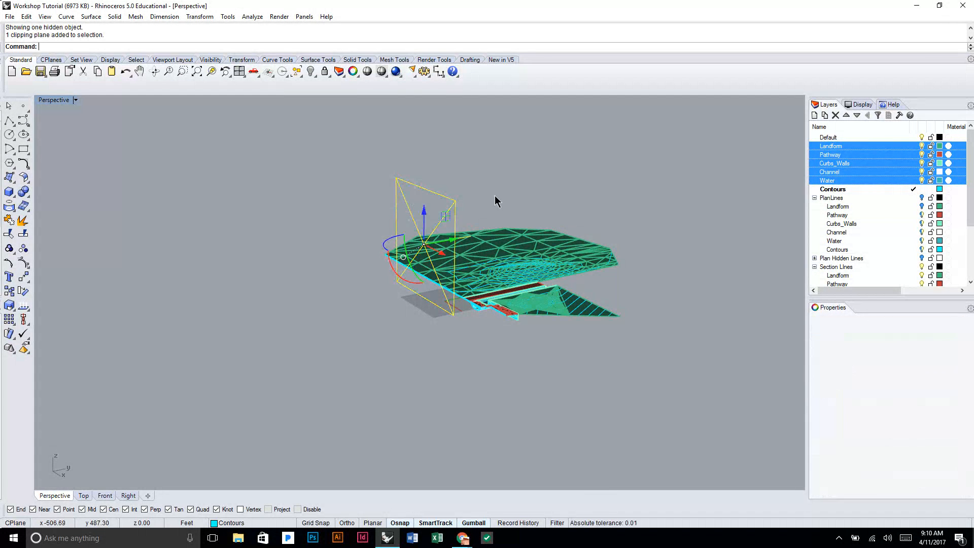
click(816, 380)
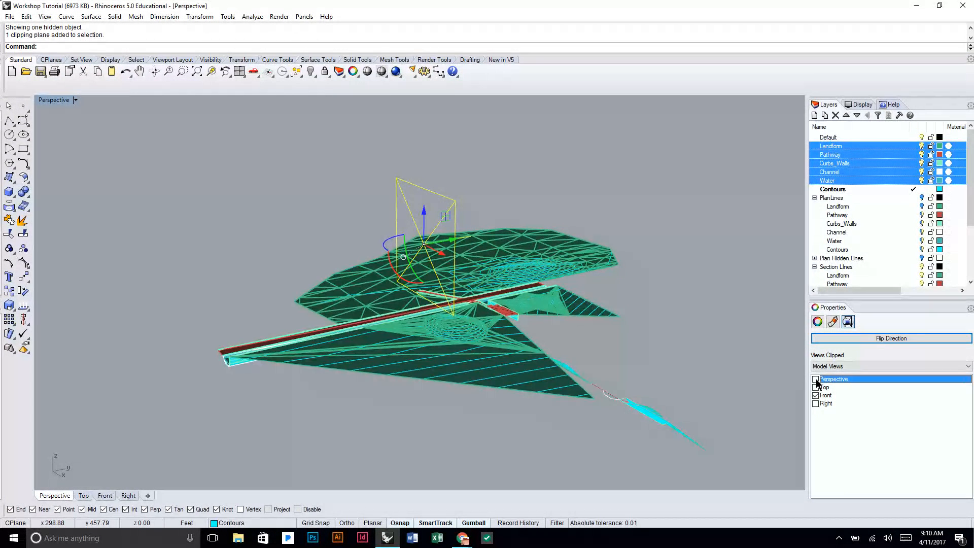
scroll(583, 304, down, 3)
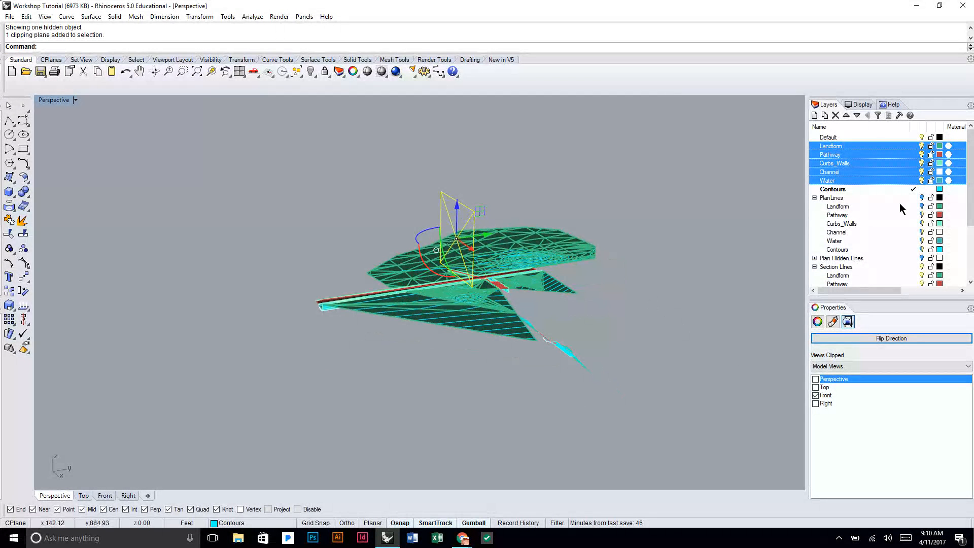
Step: Try to move the sublayer curves of "Section LInes" along the Y axis away from the model, and undo the move
right_click(857, 266)
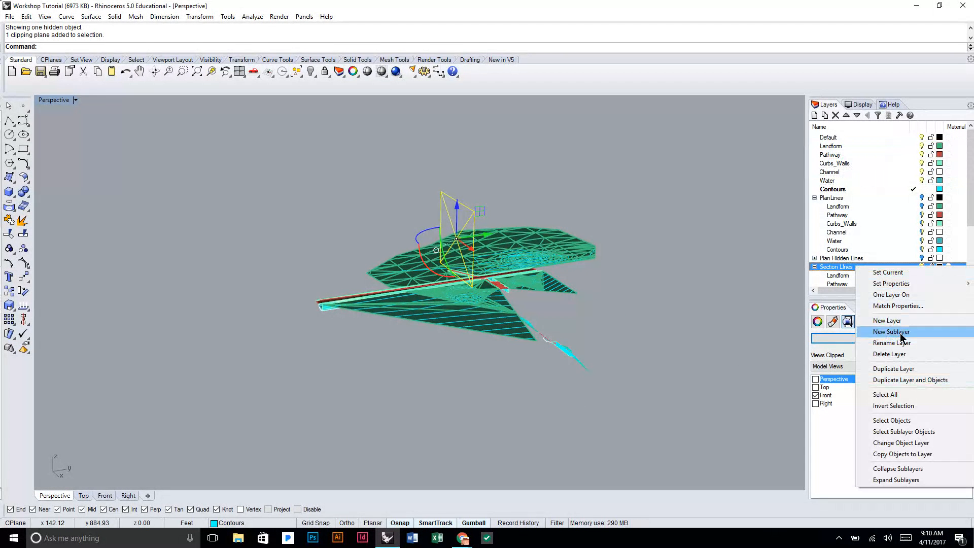
click(942, 432)
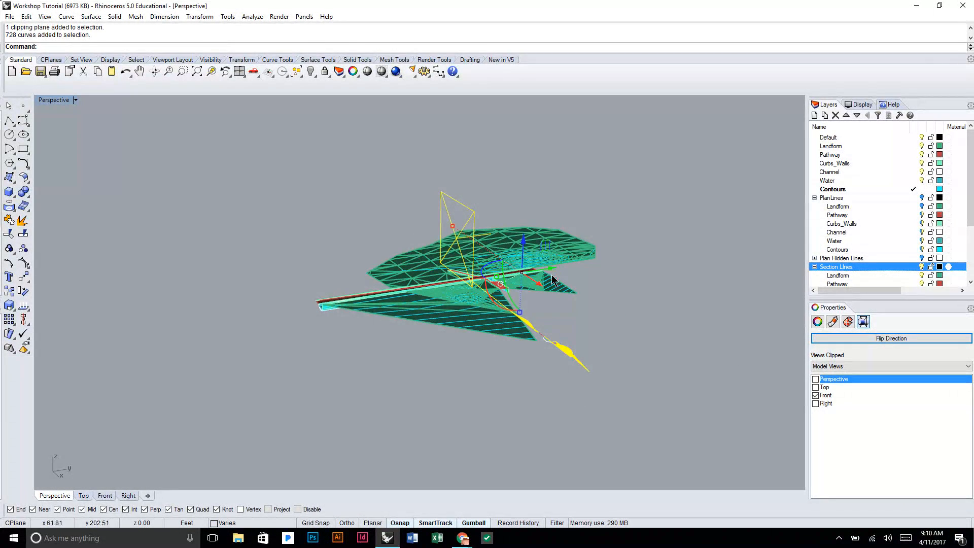
drag(549, 270, 766, 282)
scroll(764, 278, up, 8)
right_drag(710, 335, 616, 302)
key(ctrl+z)
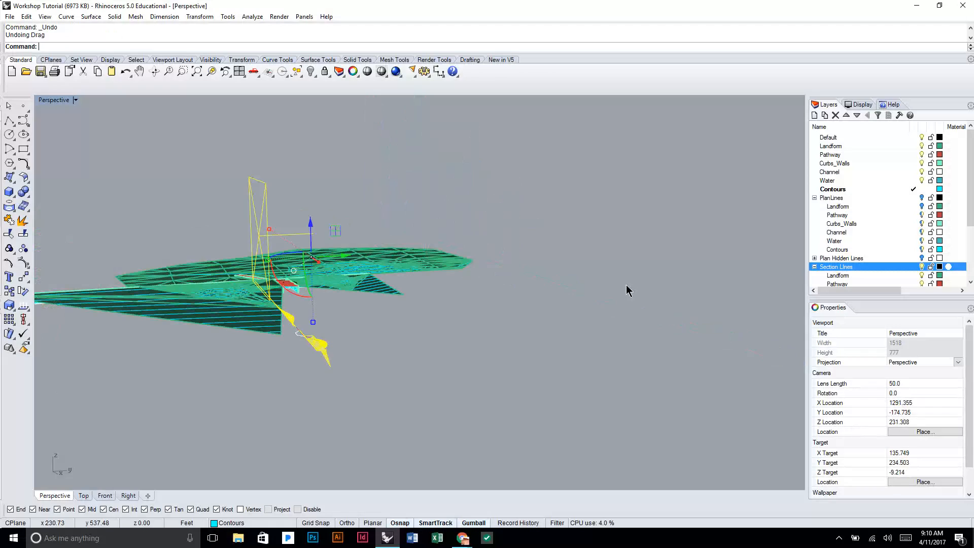
scroll(391, 384, up, 5)
key(Escape)
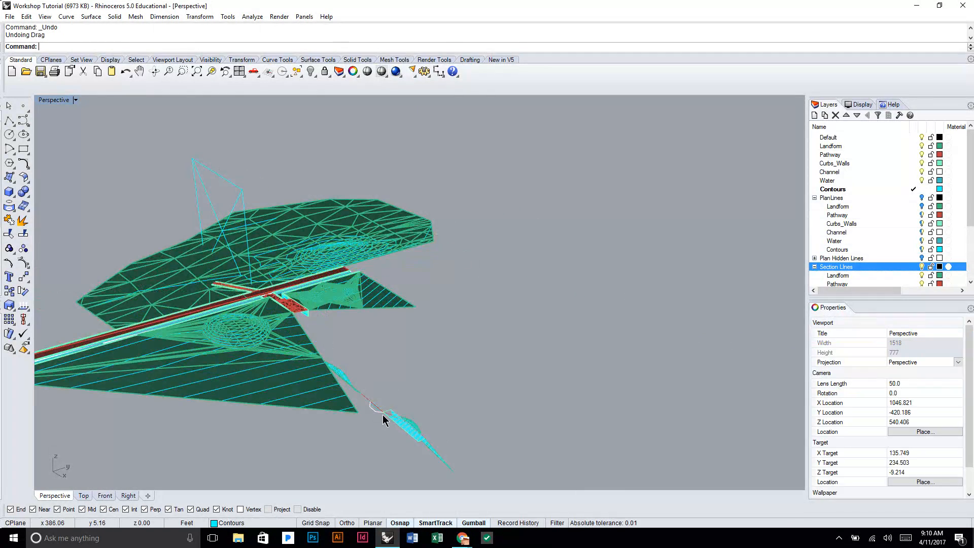
Step: Select the sublayer objects of "Section LInes" and "Section Cut" and move them together along the Y axis clear of the model
scroll(385, 419, up, 4)
right_drag(383, 419, 421, 399)
scroll(421, 400, down, 5)
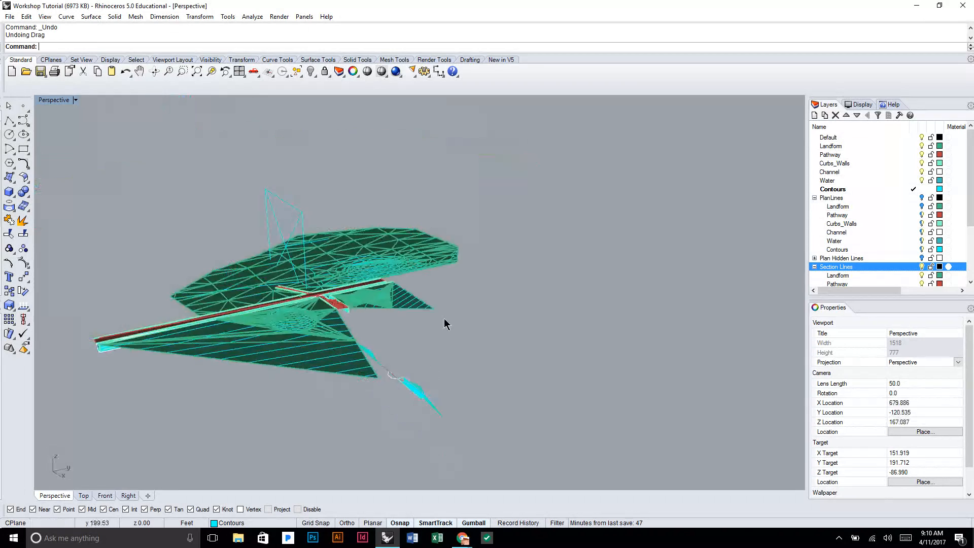
right_click(884, 267)
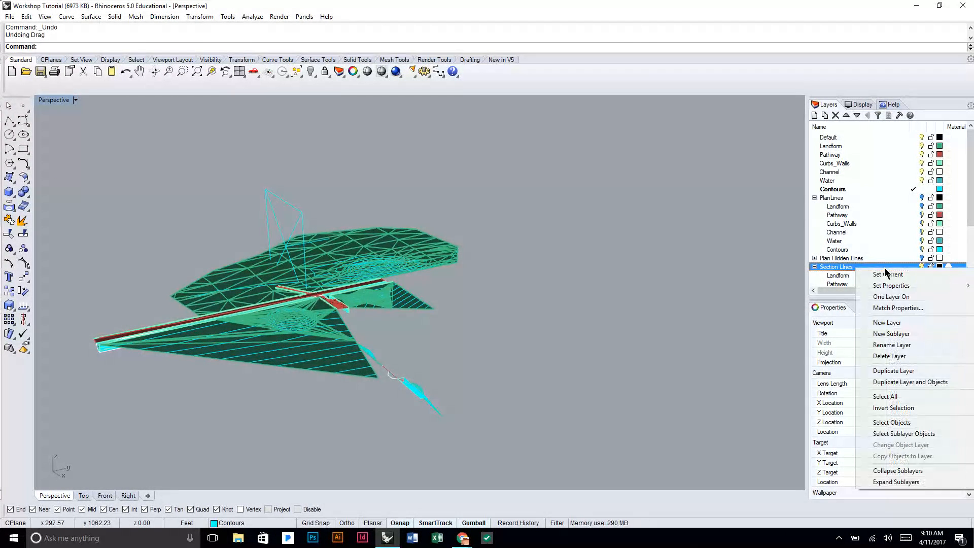
click(815, 267)
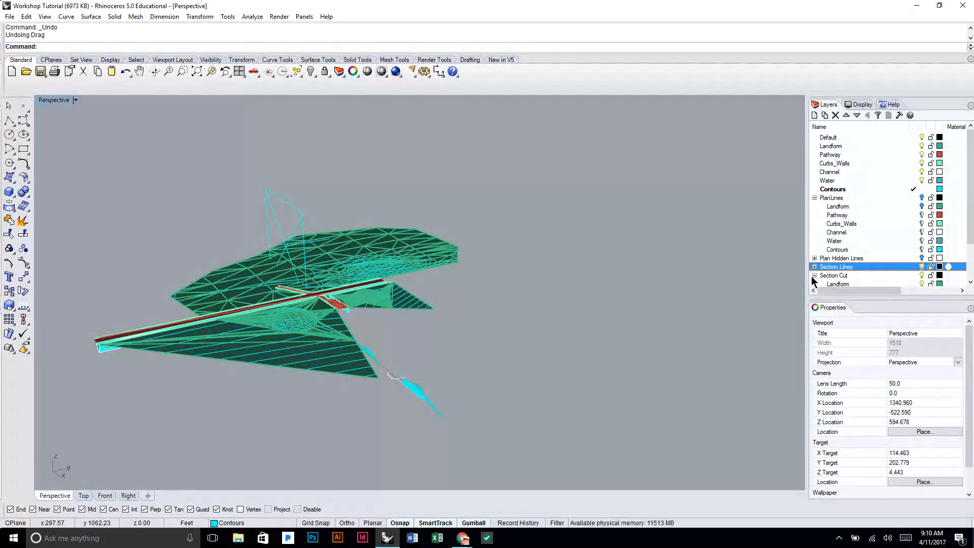
click(814, 275)
right_click(857, 266)
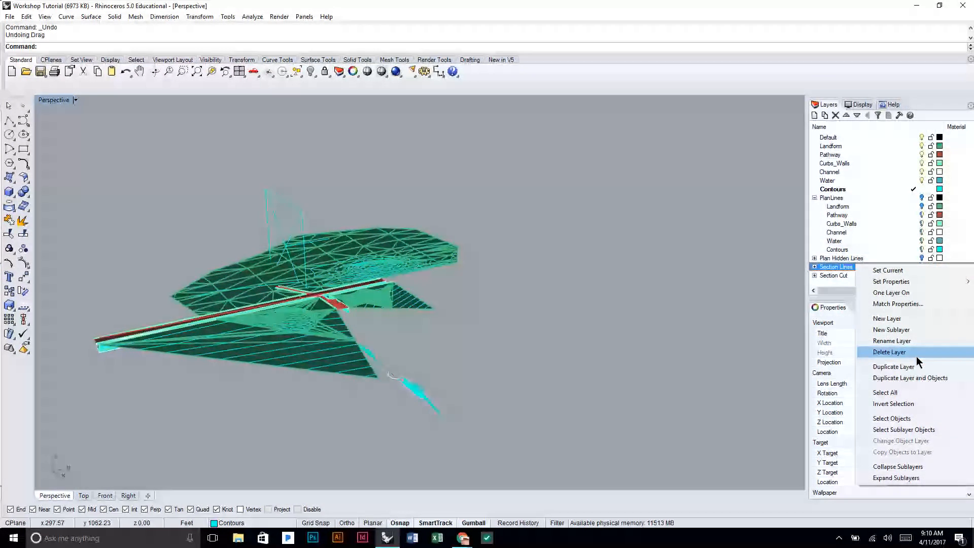
click(921, 430)
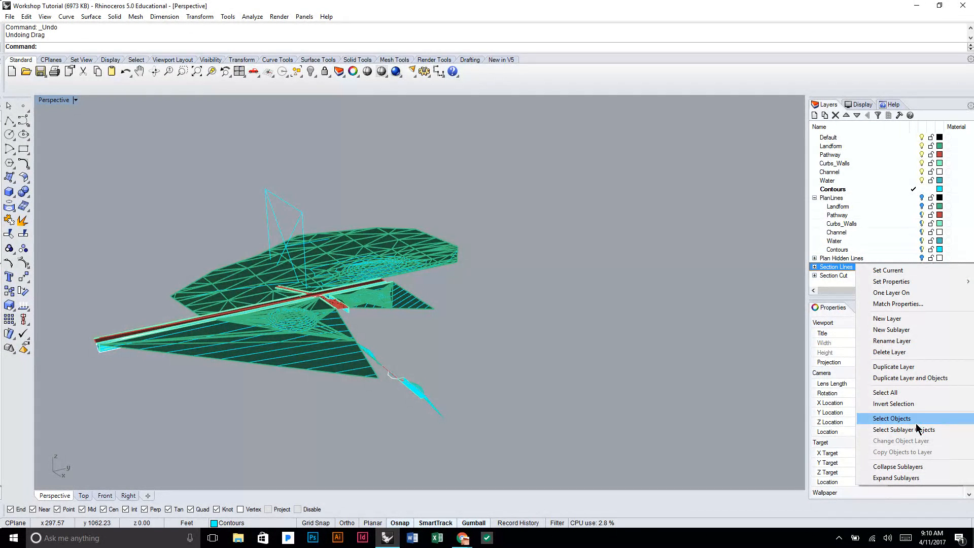
right_click(846, 275)
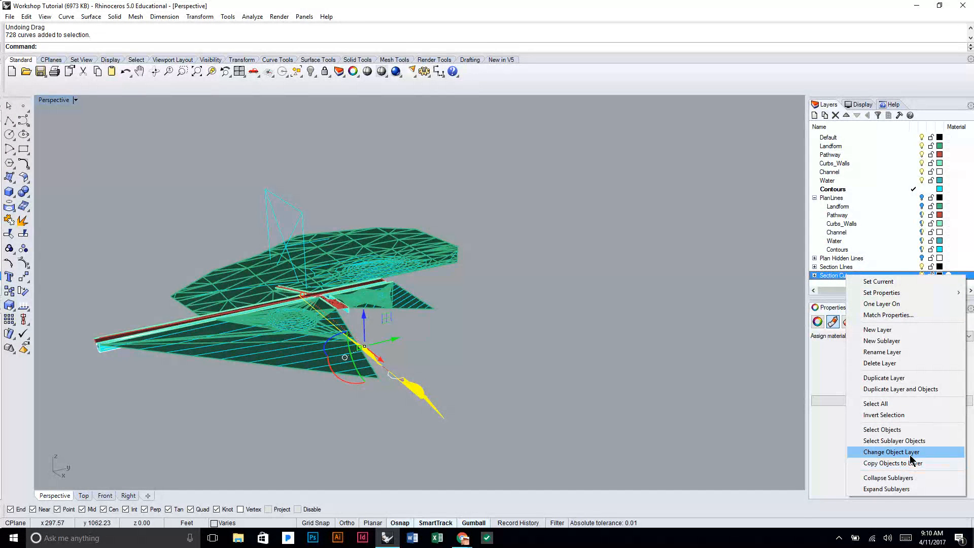
click(909, 441)
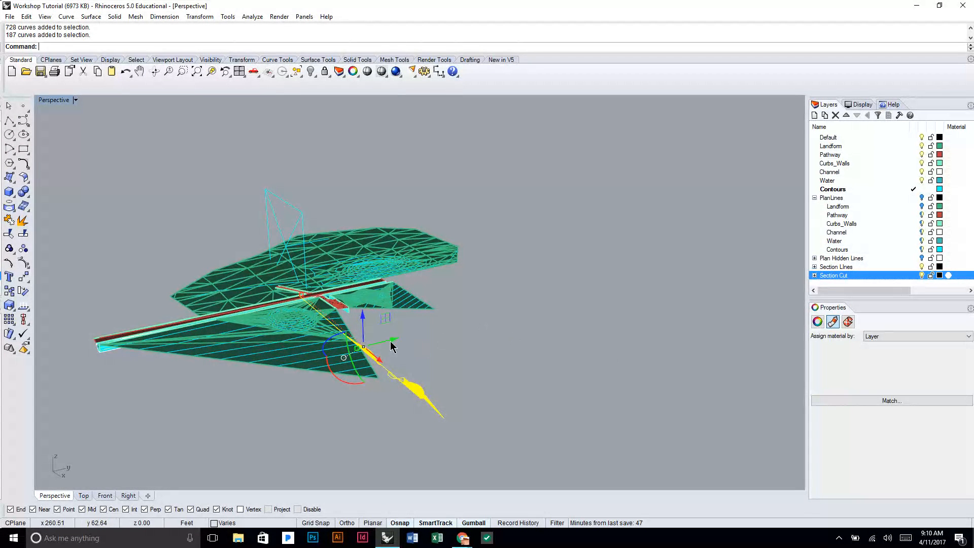
drag(393, 341, 616, 277)
click(656, 207)
Step: Hide the "Section LInes" layer and examine the section cut profile along the landform, channel and steps
right_drag(558, 174, 506, 258)
scroll(494, 276, down, 8)
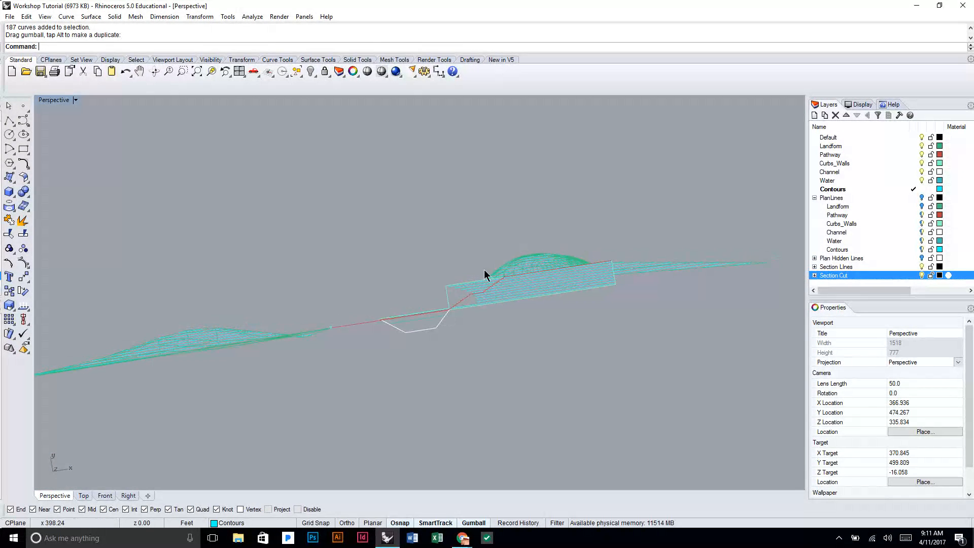
right_drag(395, 279, 370, 283)
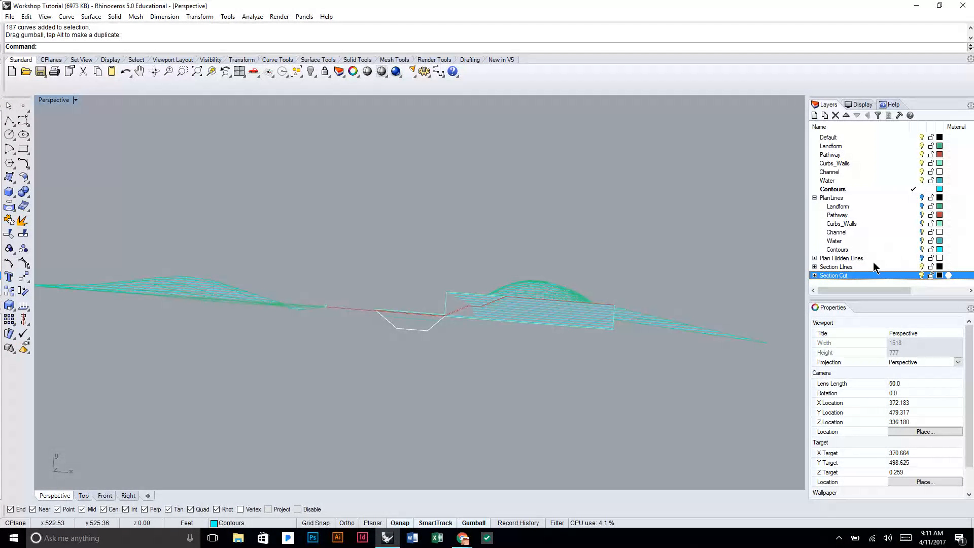
click(916, 266)
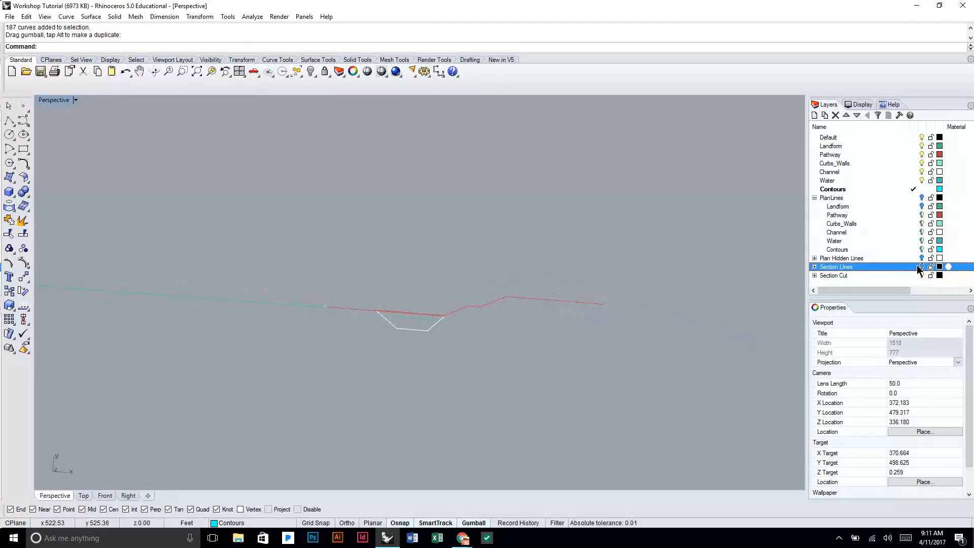
scroll(257, 290, up, 3)
scroll(180, 313, up, 3)
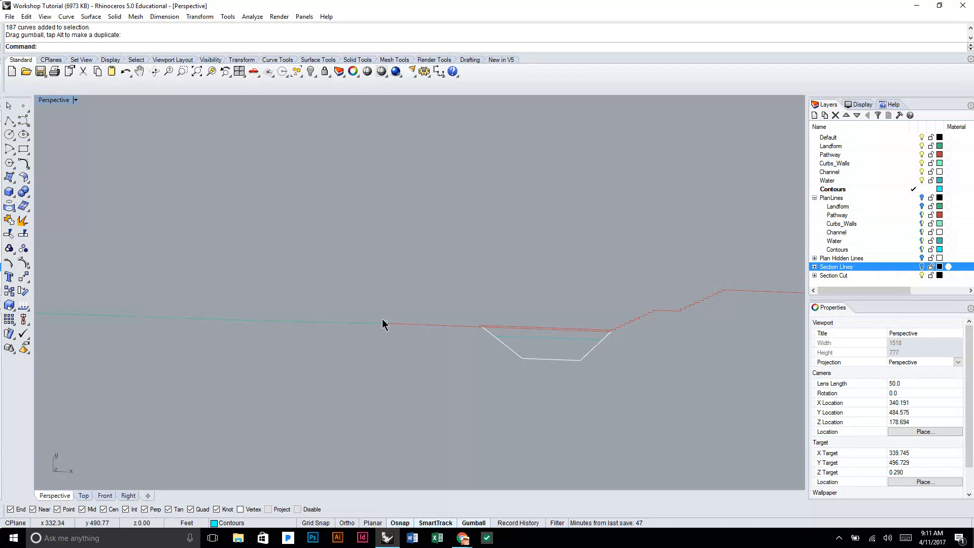
scroll(681, 320, down, 6)
shift+right_drag(728, 290, 635, 285)
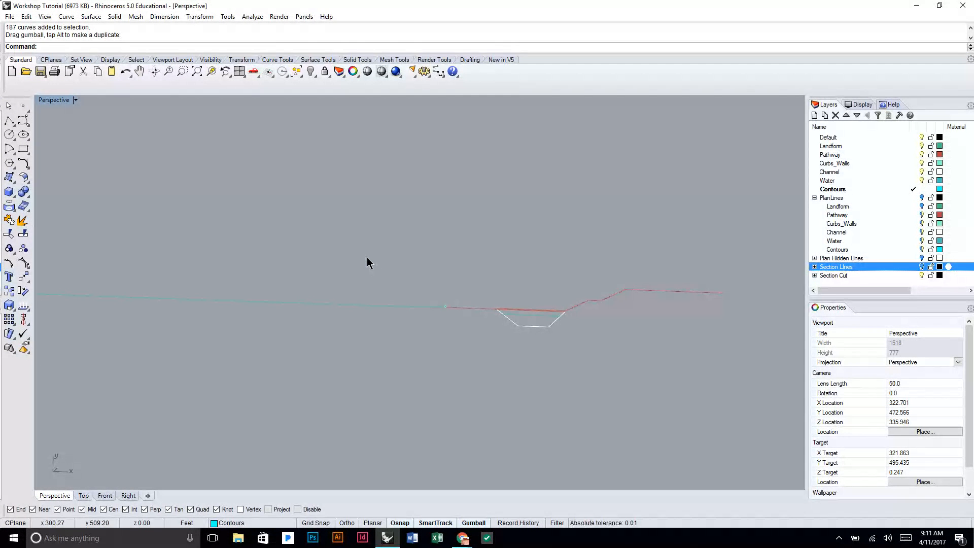
Step: Show the "Section LInes" layer again and examine the landform linework beyond the cut
click(920, 266)
scroll(311, 287, up, 5)
scroll(319, 304, down, 5)
scroll(211, 299, up, 6)
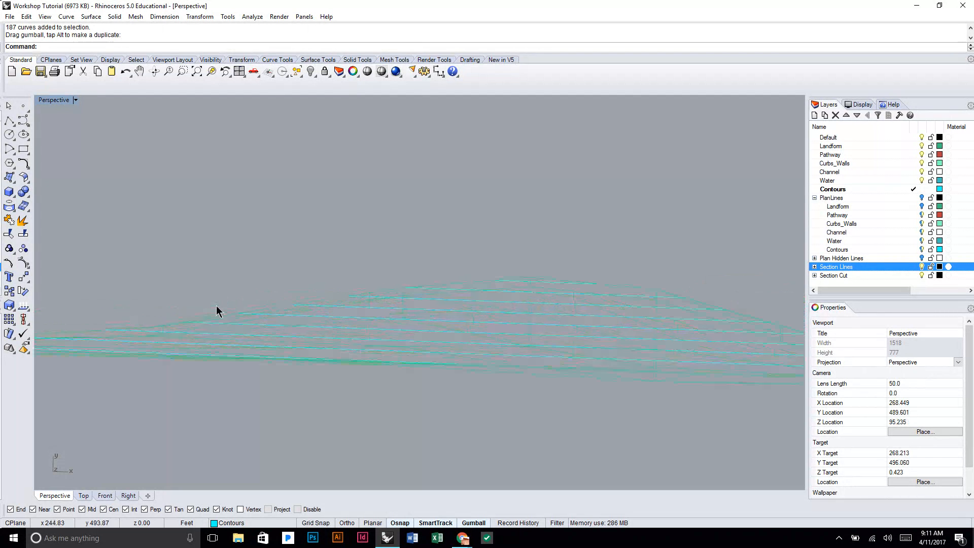
scroll(570, 307, down, 6)
right_drag(397, 285, 410, 303)
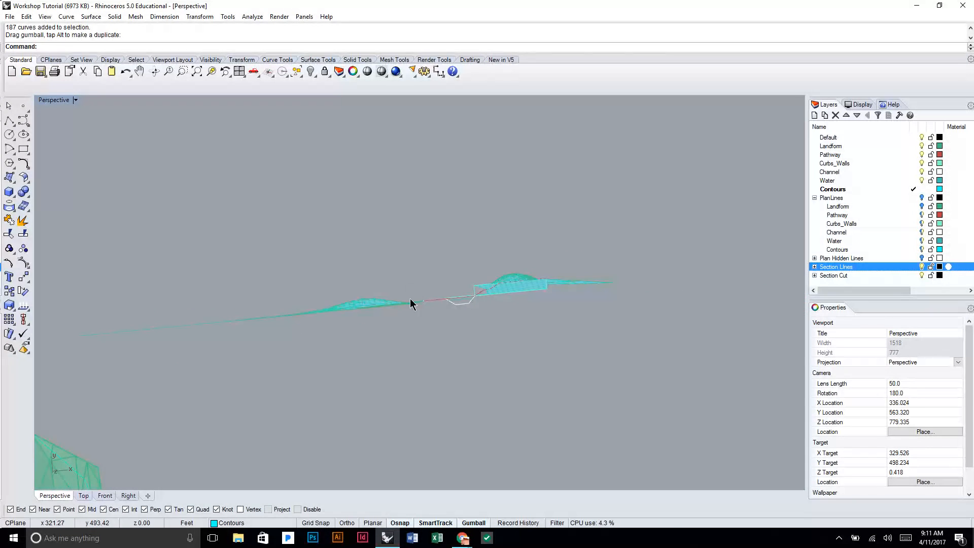
Step: In the Perspective view, hide the "Section LInes" and "Section Cut" layers and make "Default" the current layer
double_click(52, 101)
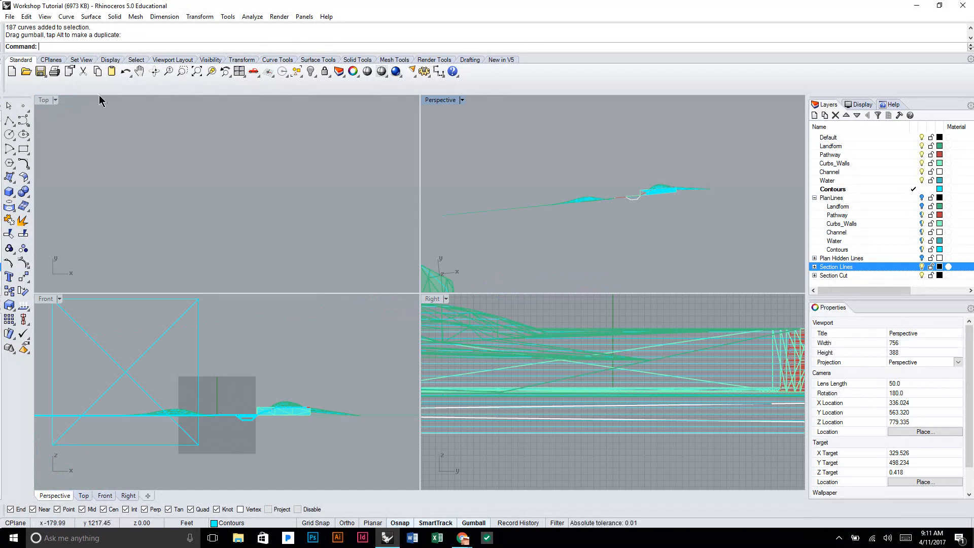
double_click(440, 100)
right_drag(528, 208, 568, 223)
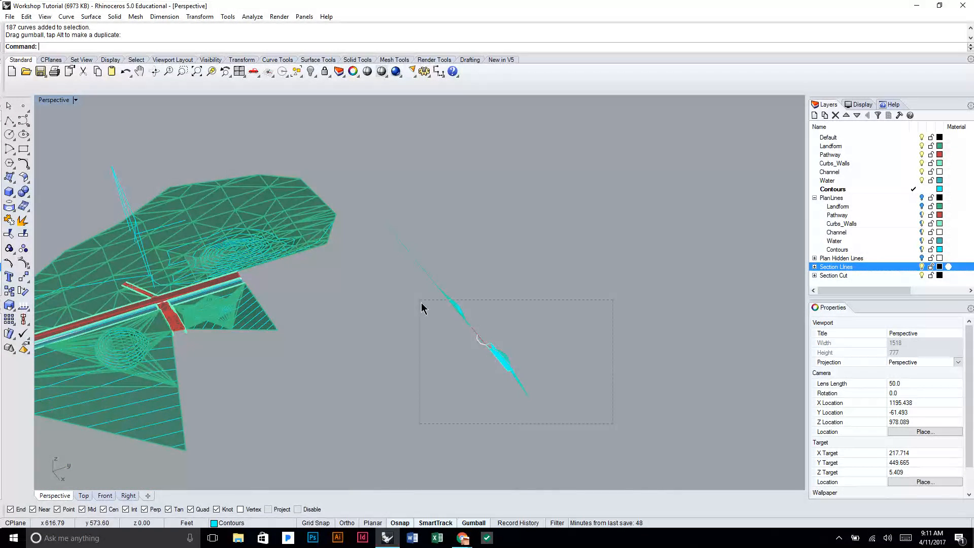
drag(376, 223, 378, 225)
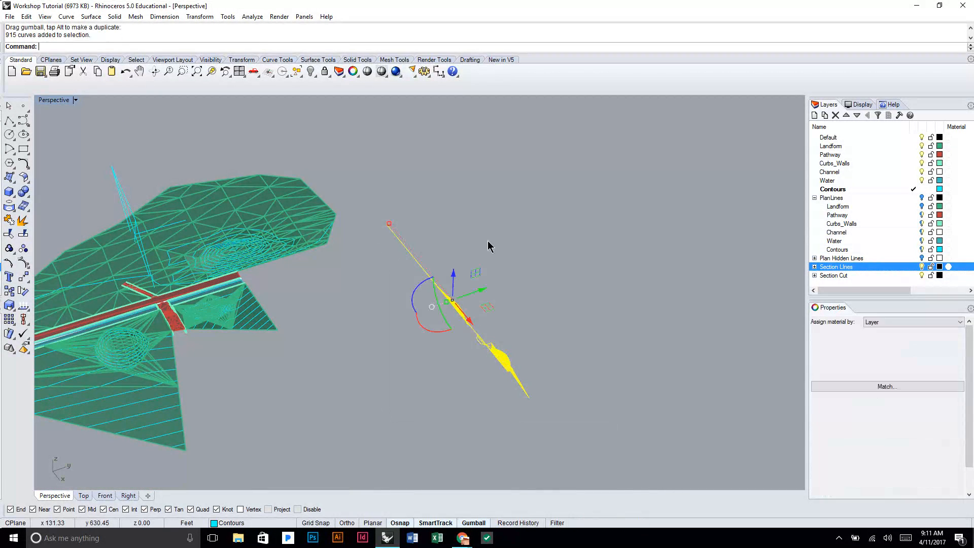
click(916, 277)
click(522, 329)
right_drag(371, 368, 449, 323)
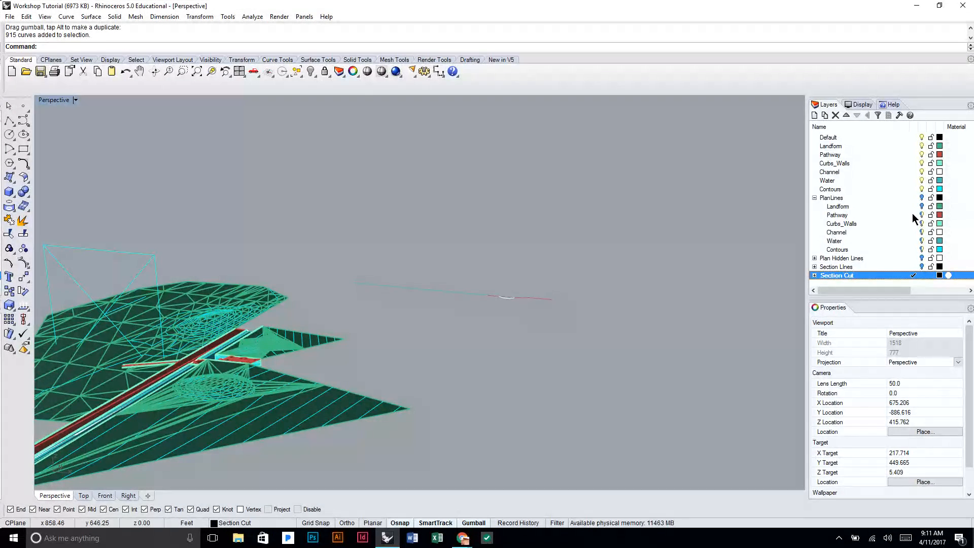
click(911, 138)
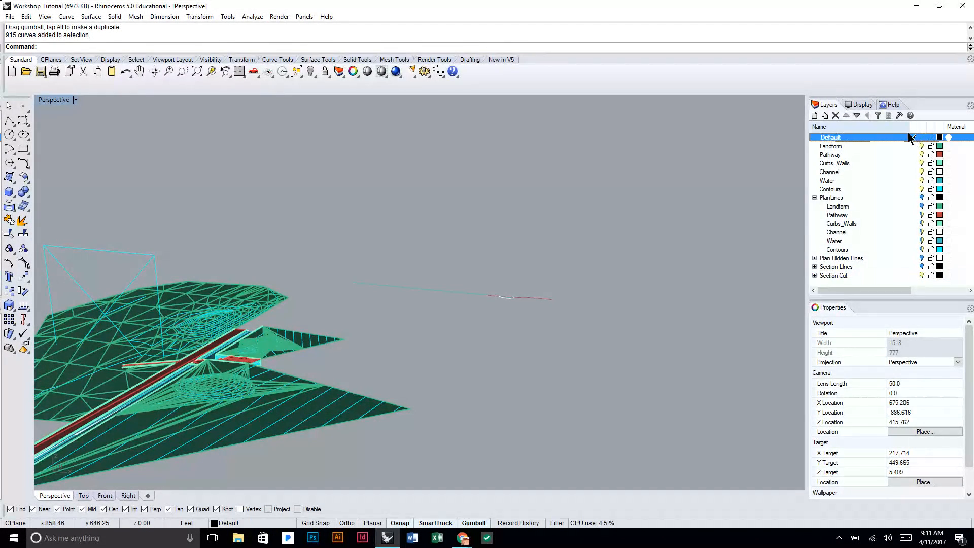
click(921, 277)
shift+right_drag(149, 259, 282, 215)
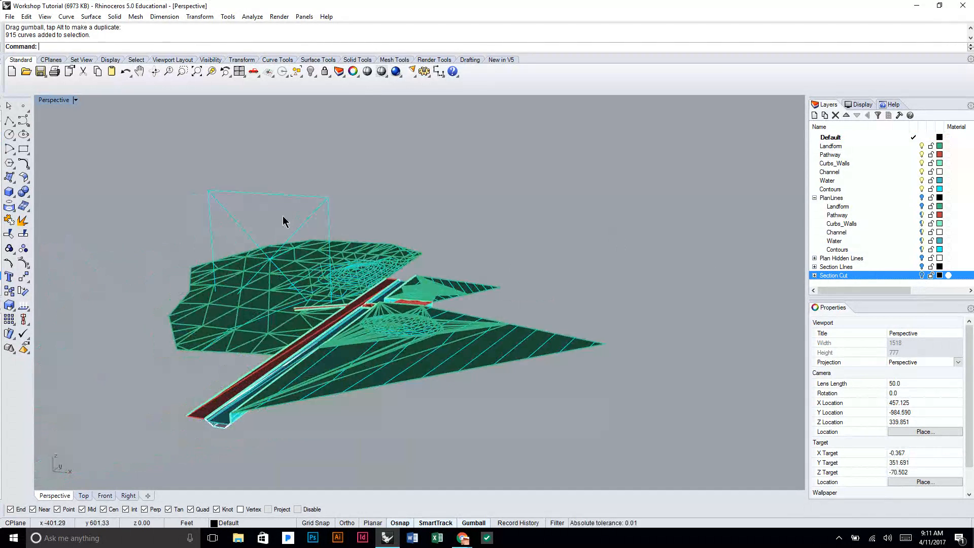
Step: Turn on clipping in the Perspective view for the vertical clipping plane through the landform
click(284, 195)
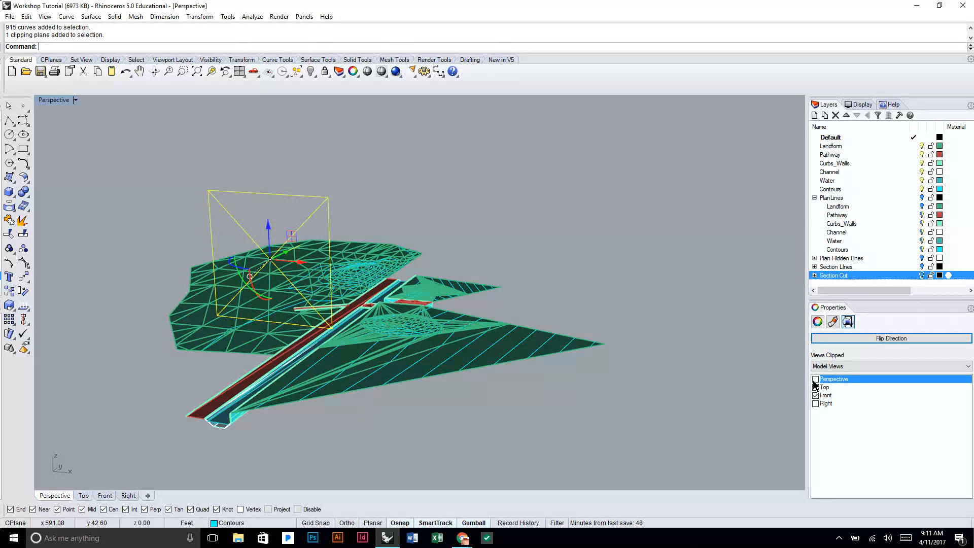
click(815, 380)
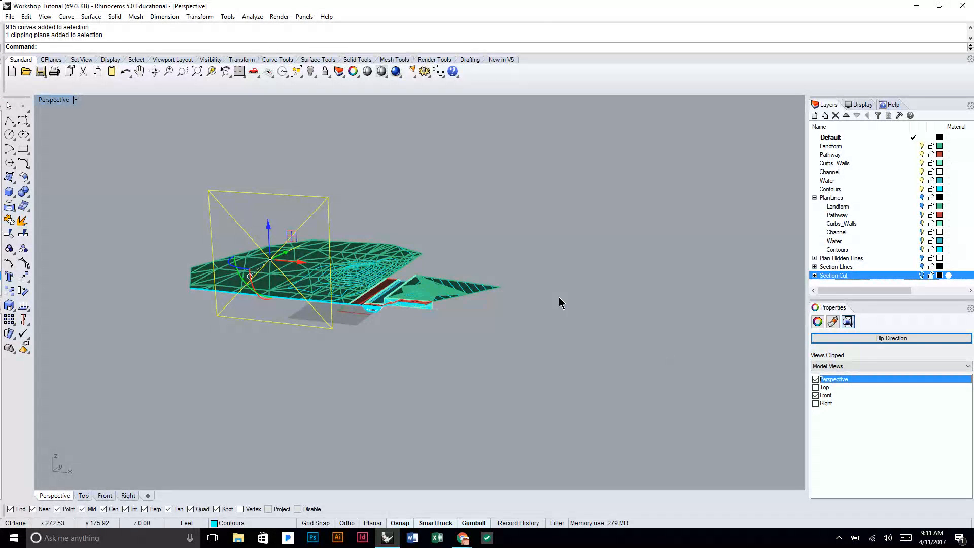
click(531, 301)
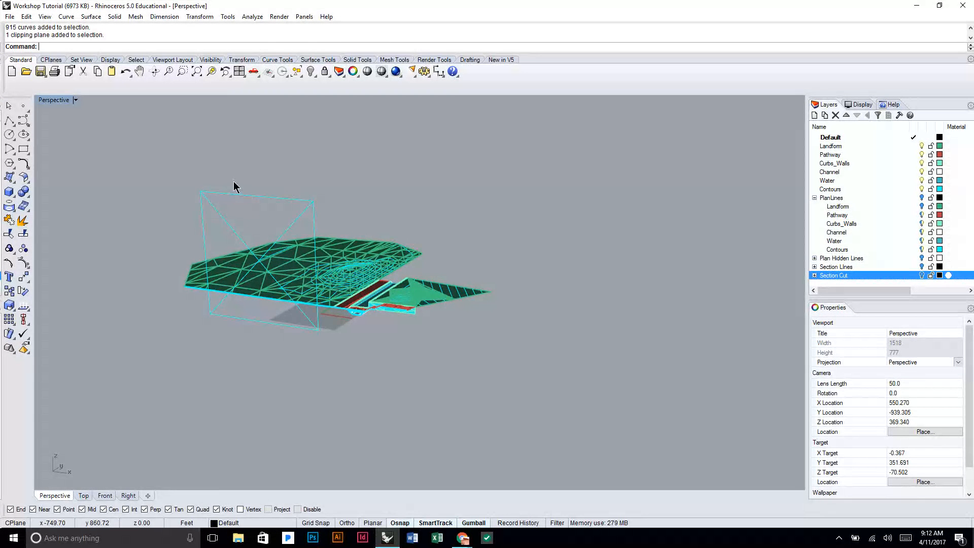
Step: Hide the clipping plane object in the Perspective view, leaving the model cut
shift+right_drag(233, 186, 355, 206)
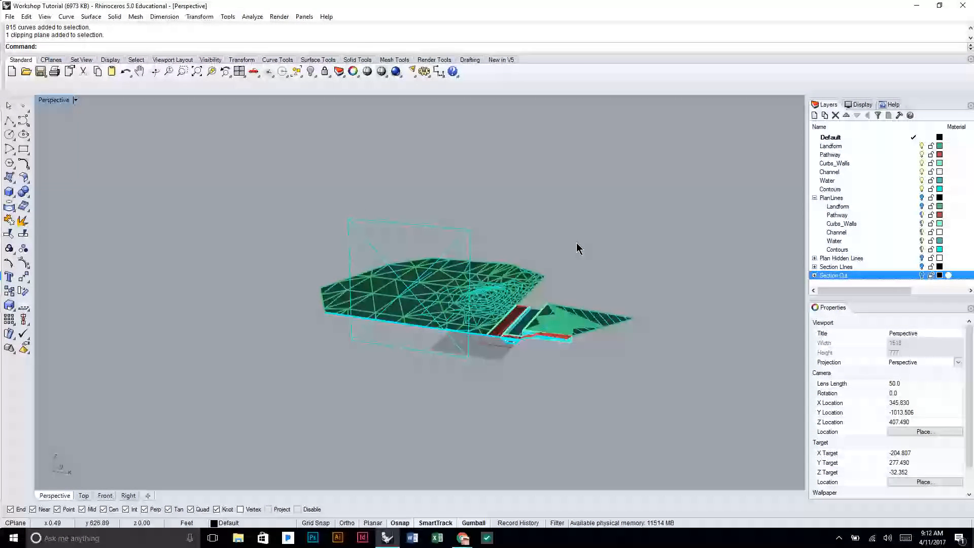
right_drag(570, 243, 437, 228)
click(370, 212)
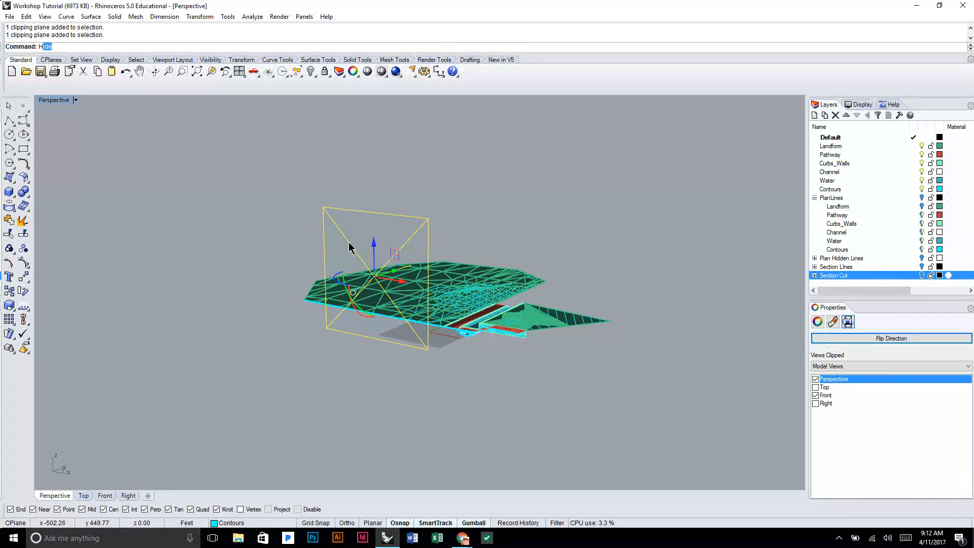
key(Return)
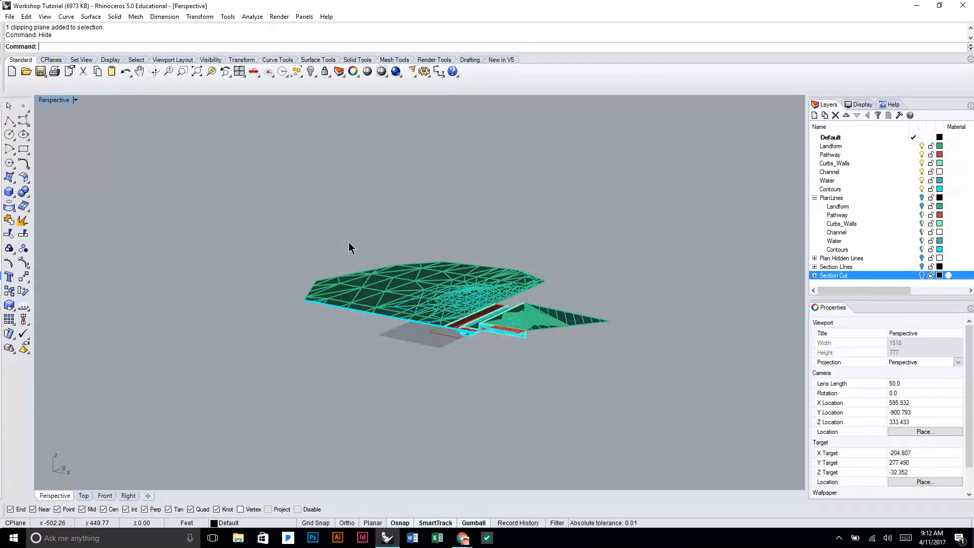
Step: Frame an oblique perspective close-up of the cut landform, with the channel and steps in the foreground, as the drawing view
scroll(349, 242, up, 6)
shift+right_drag(597, 395, 467, 340)
right_drag(435, 385, 431, 376)
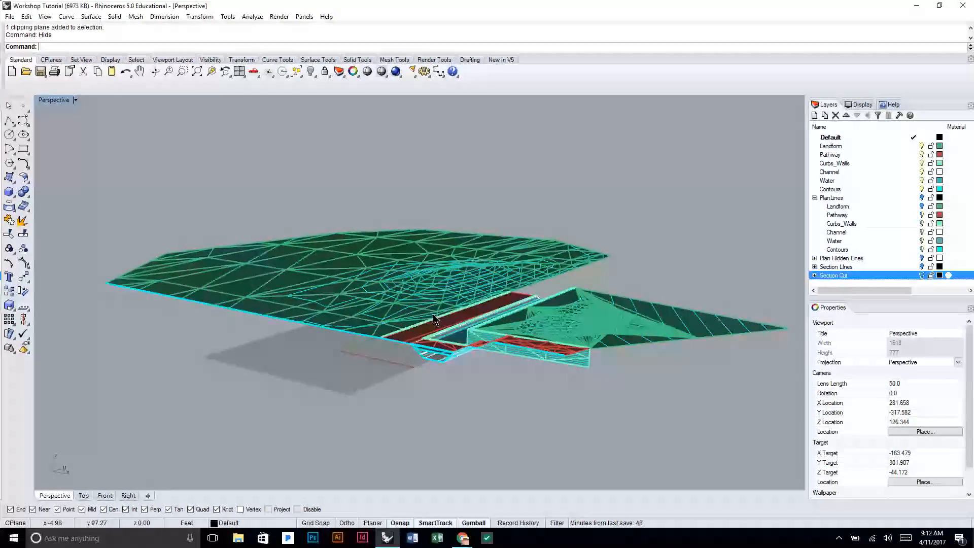
scroll(433, 314, up, 2)
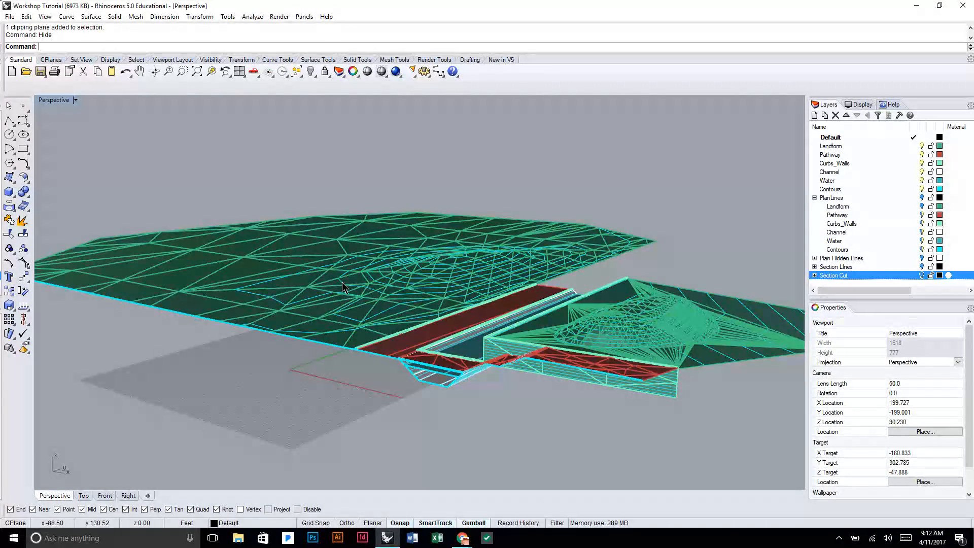
right_drag(417, 270, 447, 271)
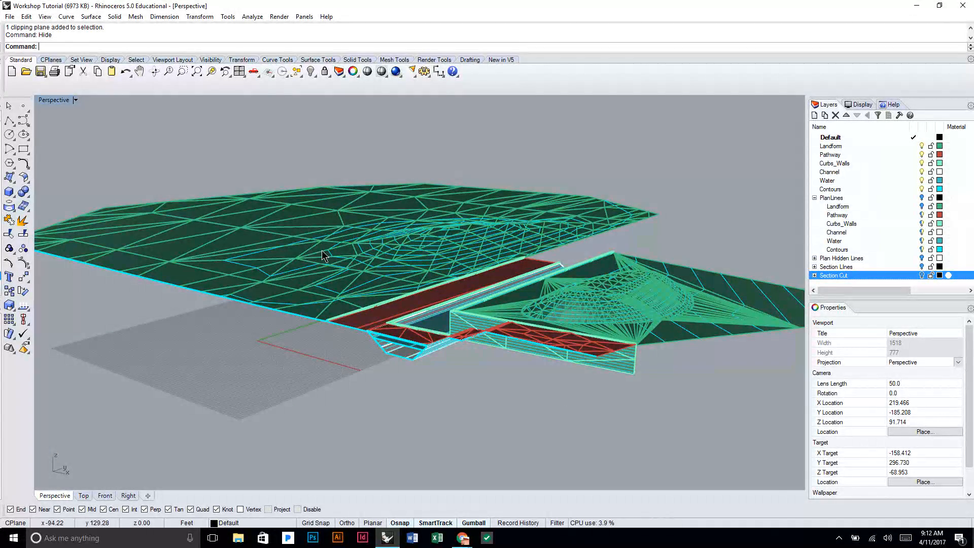
scroll(371, 294, up, 4)
scroll(371, 295, down, 2)
shift+right_drag(453, 332, 439, 325)
scroll(607, 397, down, 3)
scroll(608, 397, up, 1)
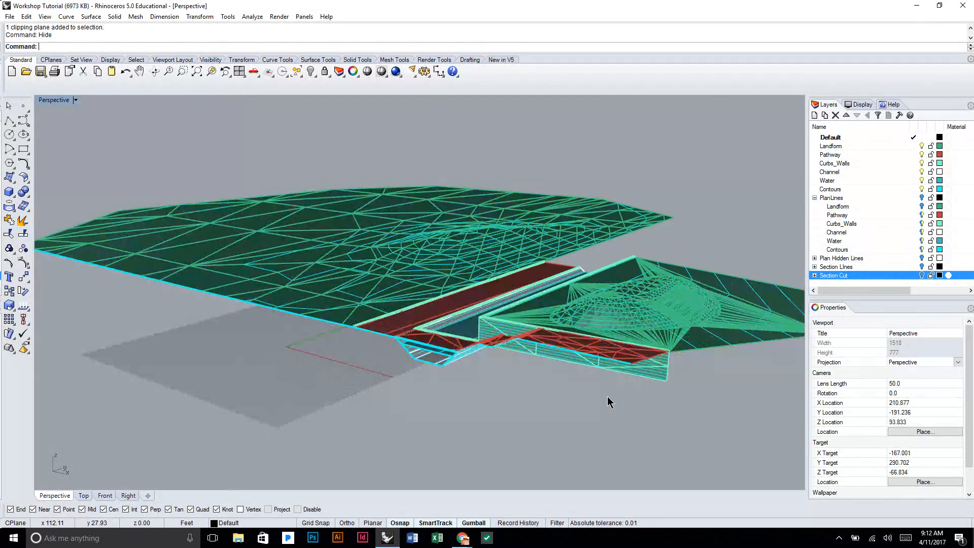
Step: Run Make2D on all visible objects from the current view, with visible lines on layer "Axon Section" and visible clipping planes on "Axon Cut"
key(ctrl+a)
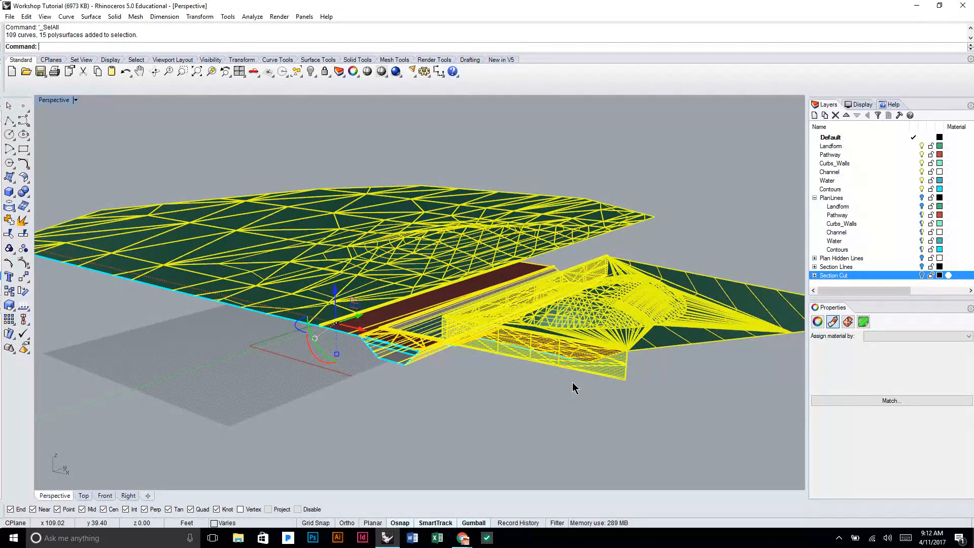
text(ake2D)
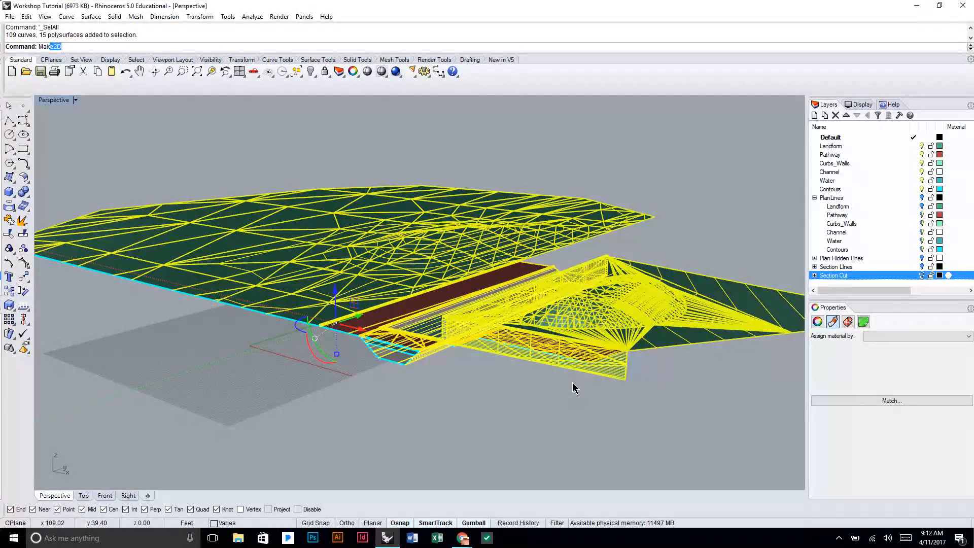
key(Return)
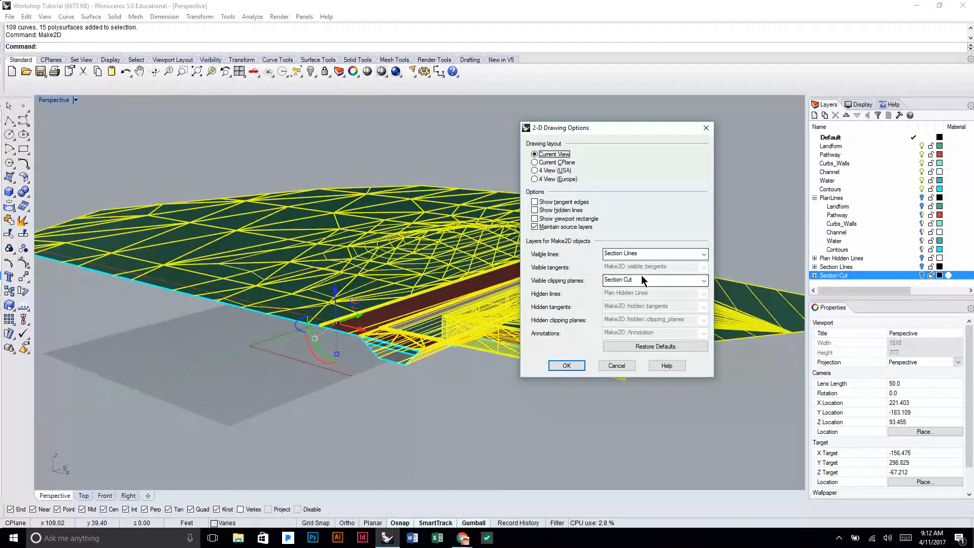
drag(655, 253, 554, 257)
text(Ax)
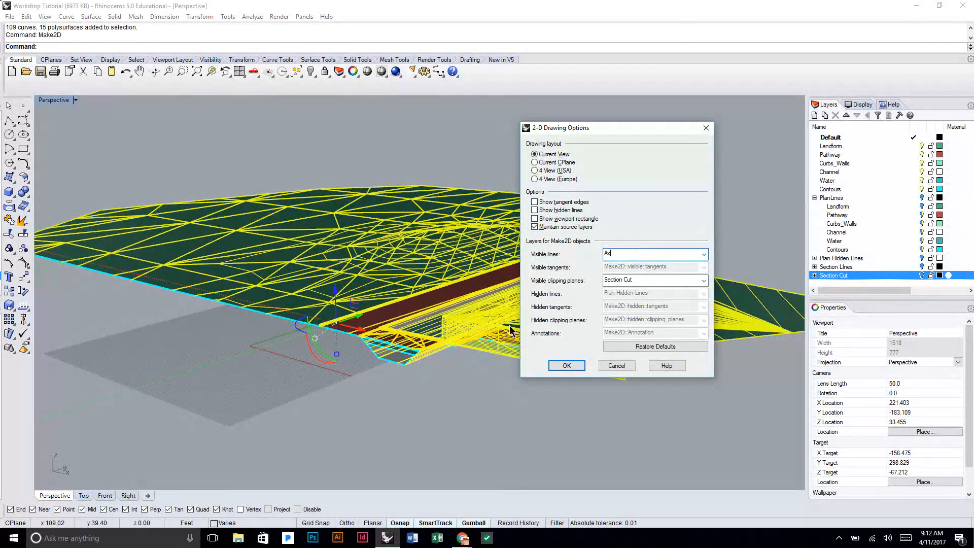
text(on Sectio)
text(Axon C)
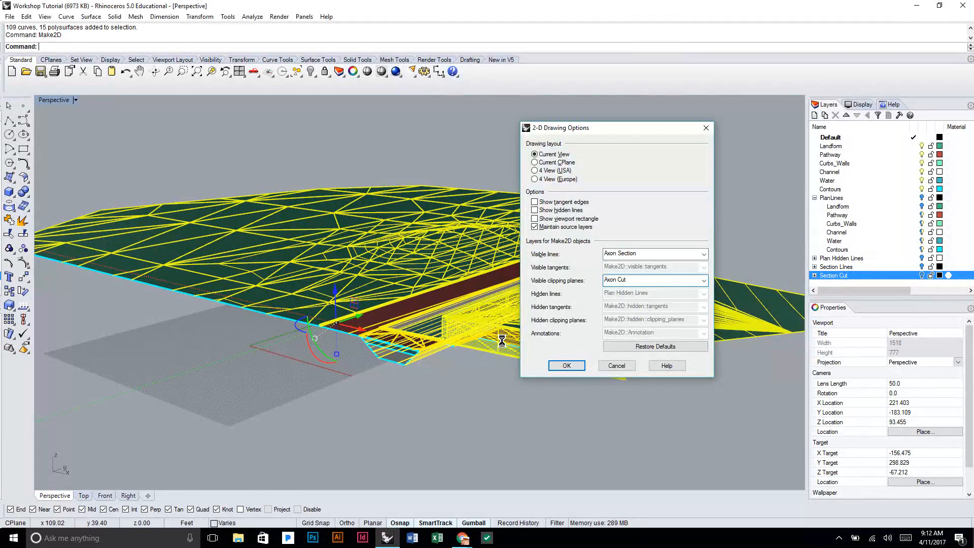
key(Return)
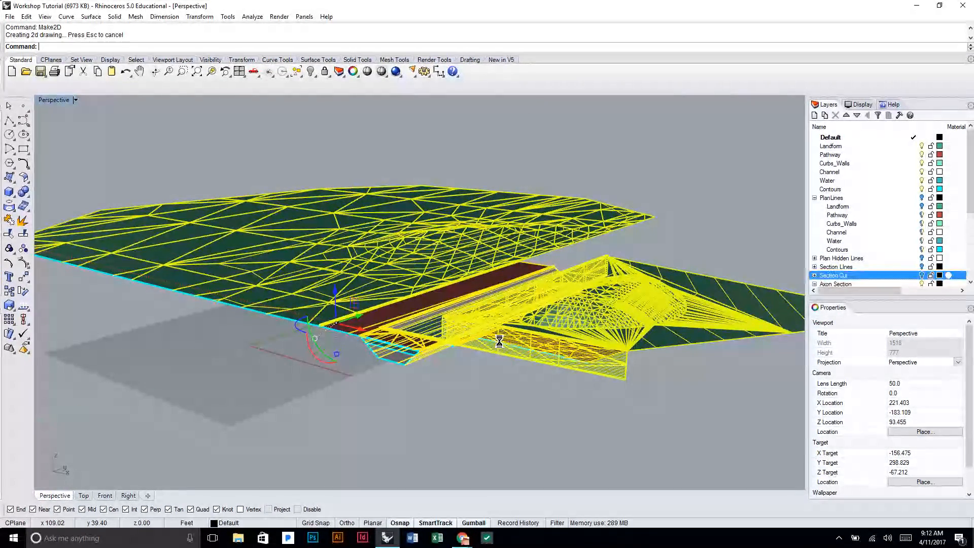
Step: Move the new Make2D linework along the Y axis clear of the model and deselect it
scroll(499, 345, down, 4)
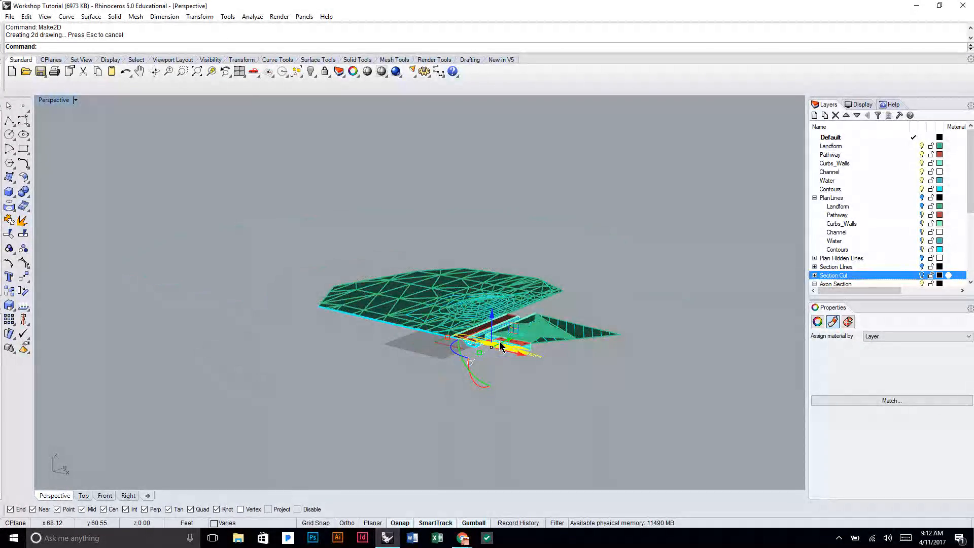
drag(500, 342, 695, 213)
click(726, 202)
Step: Examine the axonometric section linework in the Top view, especially around the channel and steps
scroll(715, 238, up, 15)
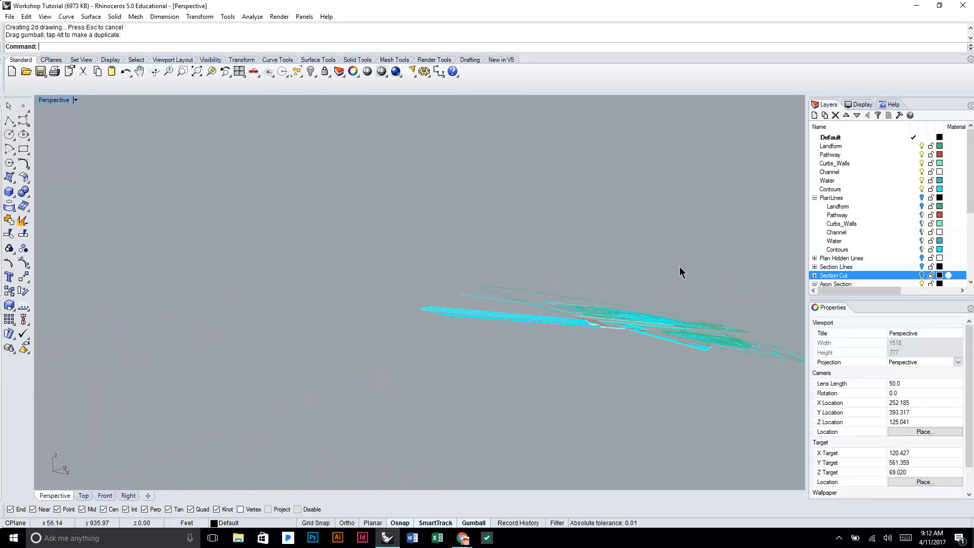
double_click(49, 100)
double_click(43, 100)
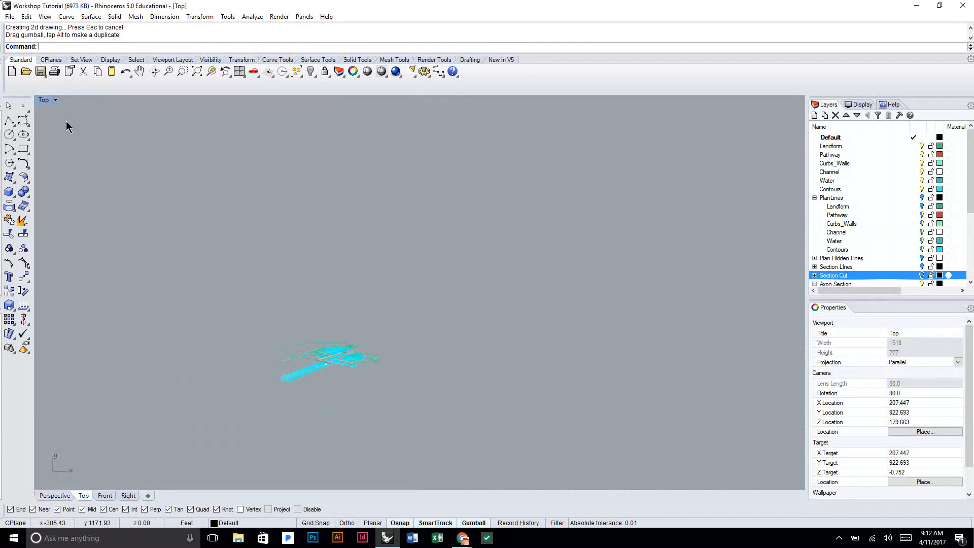
scroll(334, 361, up, 10)
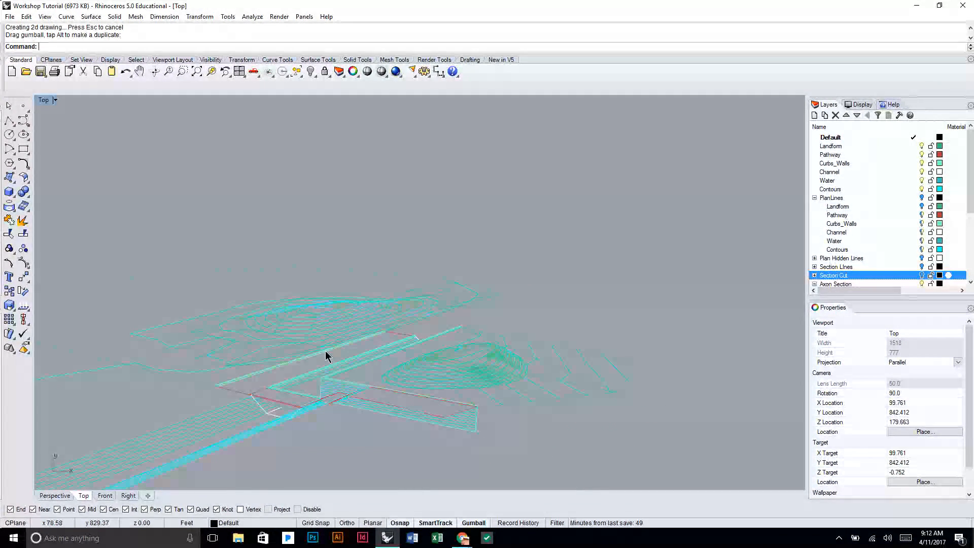
right_drag(417, 370, 509, 328)
scroll(618, 350, down, 5)
scroll(579, 338, up, 5)
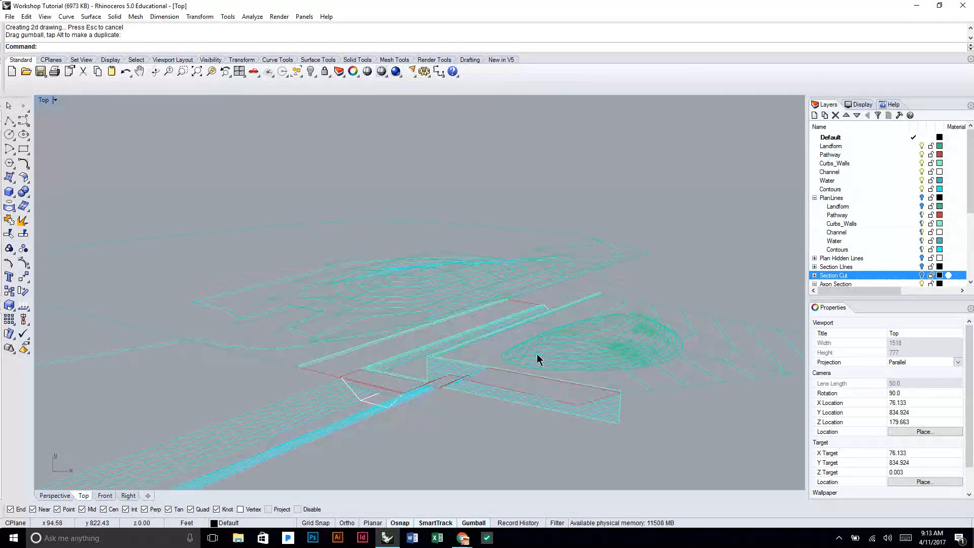
scroll(337, 397, up, 5)
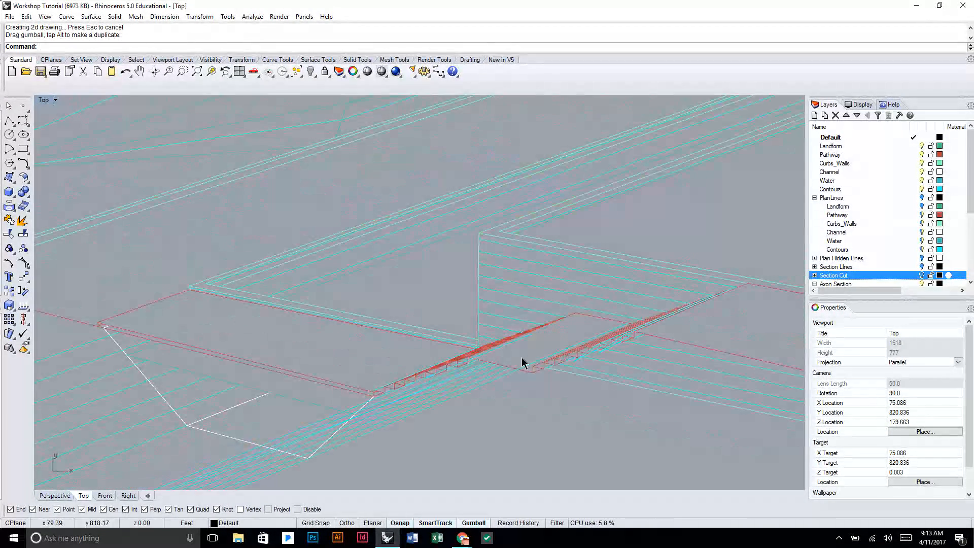
scroll(938, 236, down, 2)
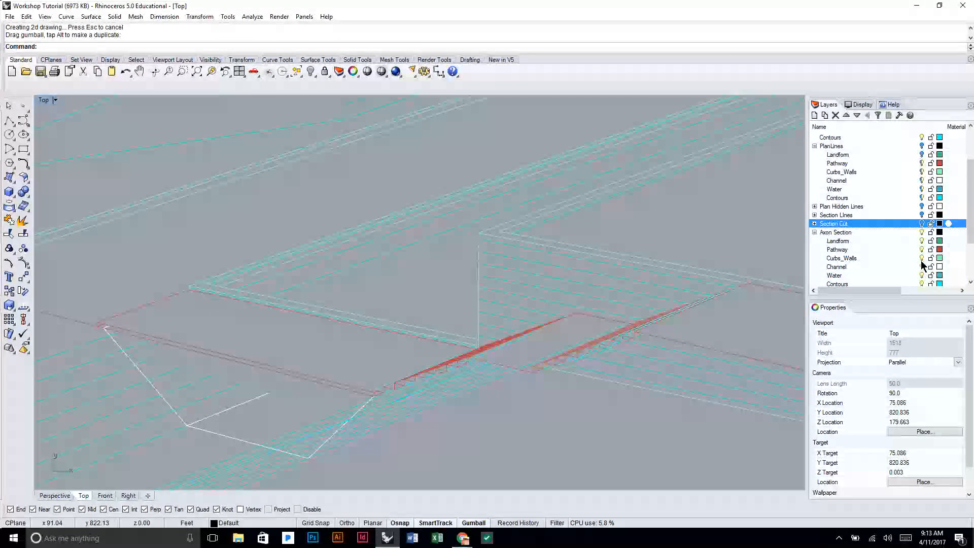
Step: Collapse the "Axon Section" and "Axon Cut" sublayers and hide "Axon Section" to examine the cut profile alone
click(814, 232)
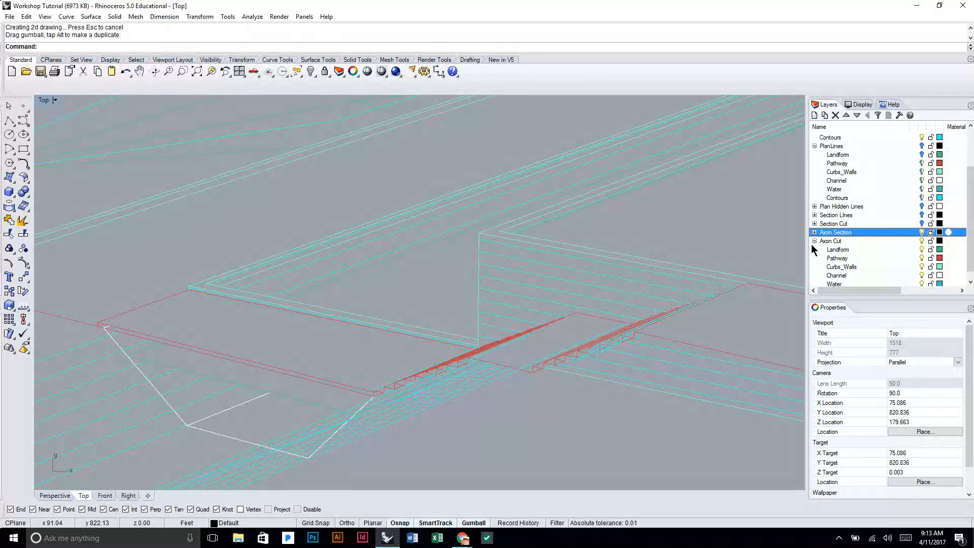
click(814, 242)
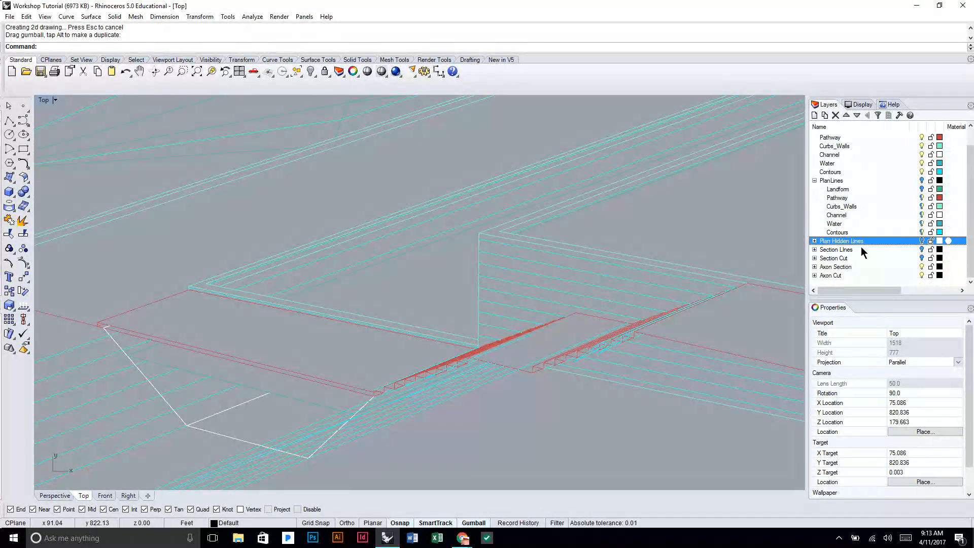
click(919, 267)
scroll(631, 272, down, 6)
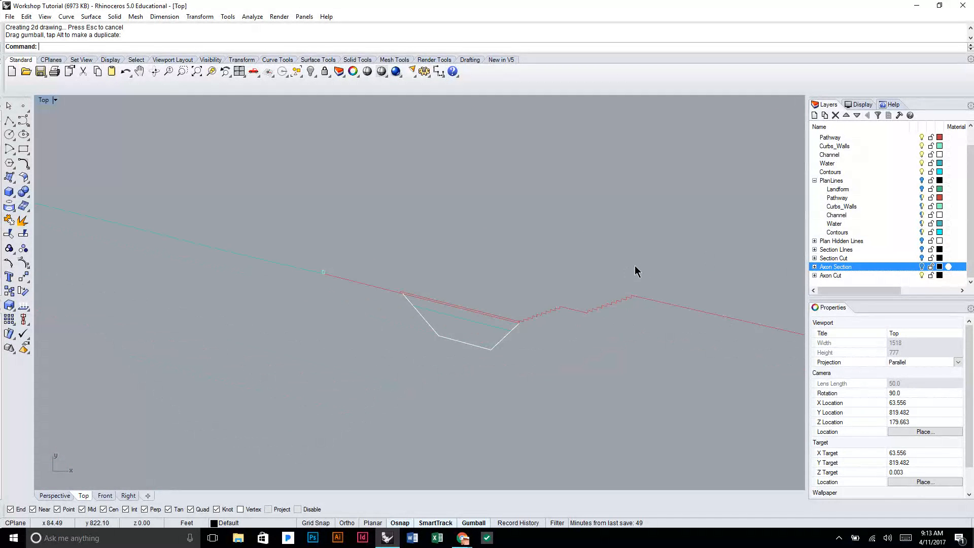
mouse_move(640, 303)
right_down()
mouse_move(537, 312)
mouse_move(536, 321)
right_up()
Step: Show the "Axon Section" layer again and compare the complete linework in the Top and Perspective views
click(922, 266)
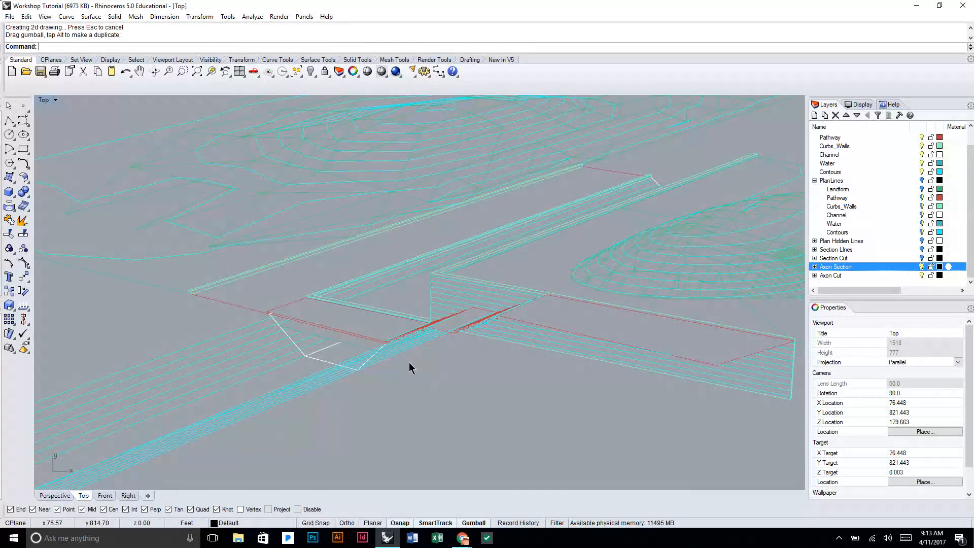
scroll(502, 299, down, 3)
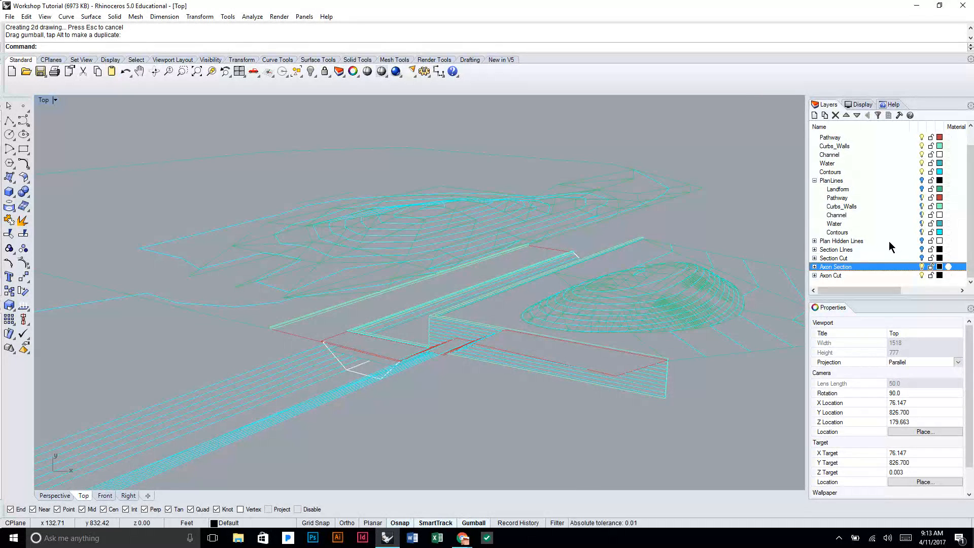
scroll(572, 244, down, 4)
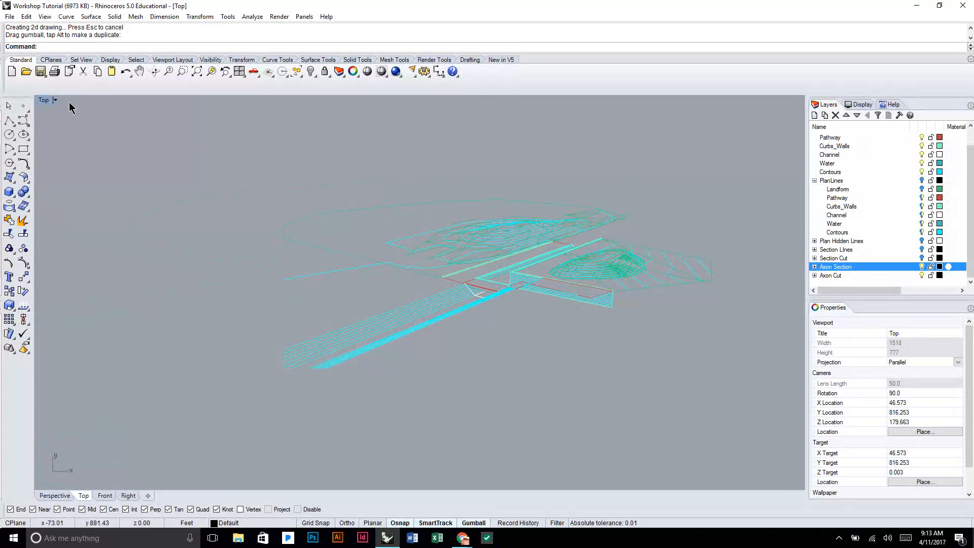
double_click(41, 101)
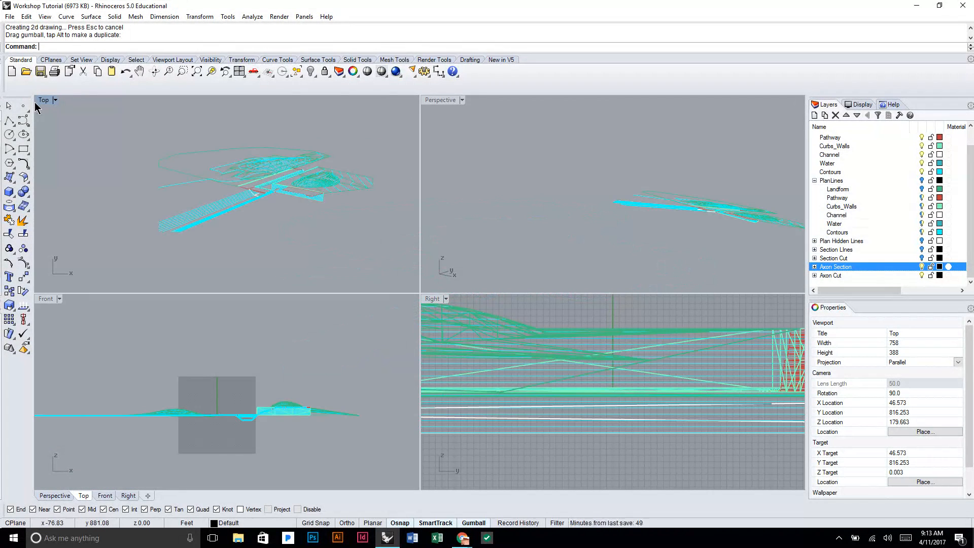
double_click(438, 102)
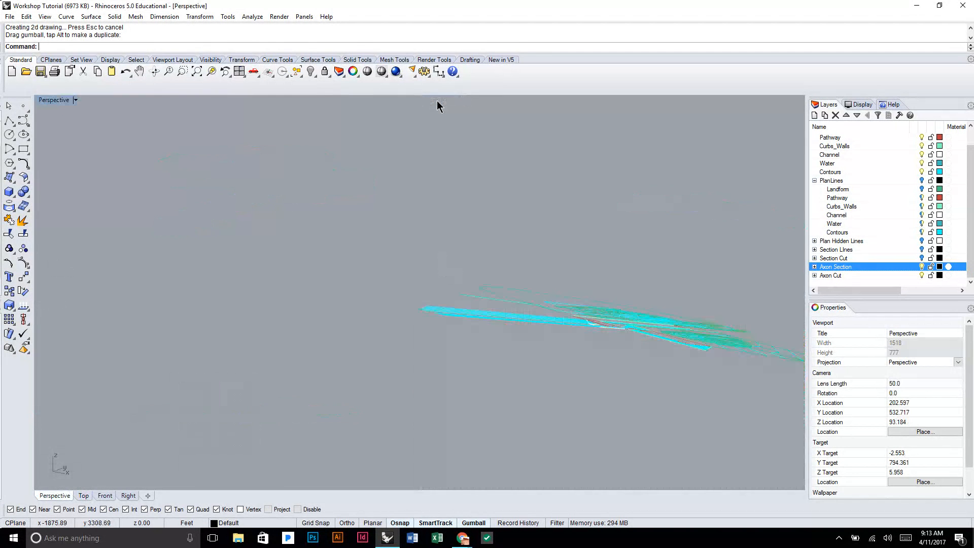
double_click(47, 105)
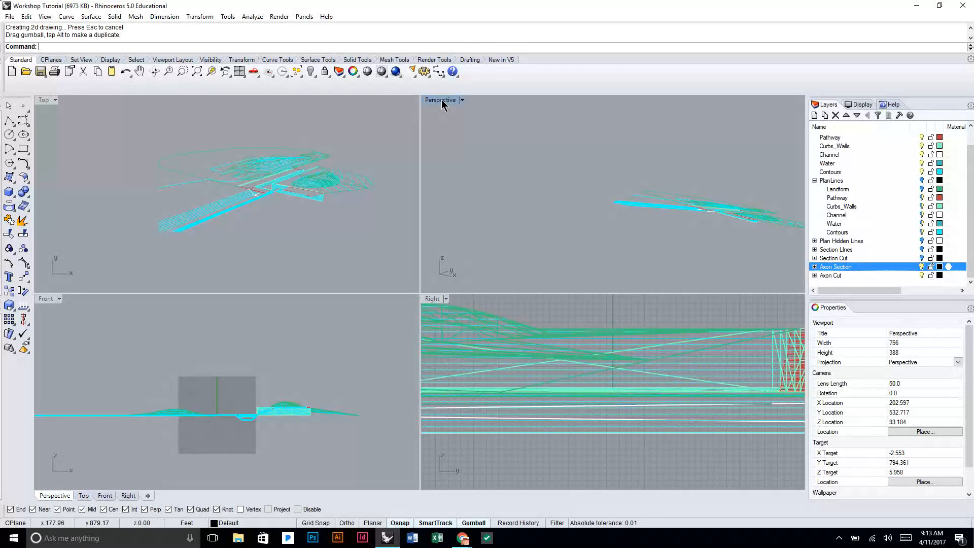
double_click(43, 100)
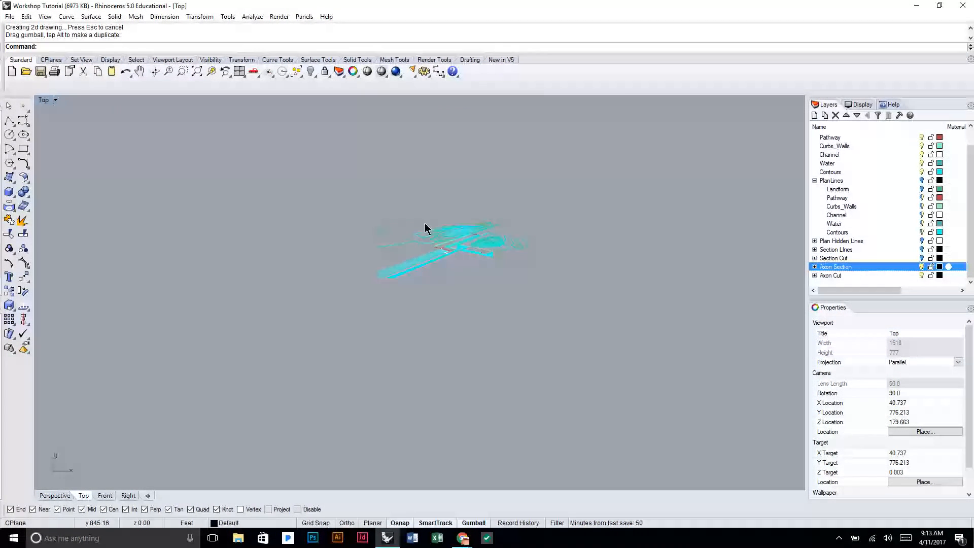
Step: Show the "Plan Hidden Lines", "Section LInes" and "Section Cut" layers in the Top view
scroll(452, 284, down, 5)
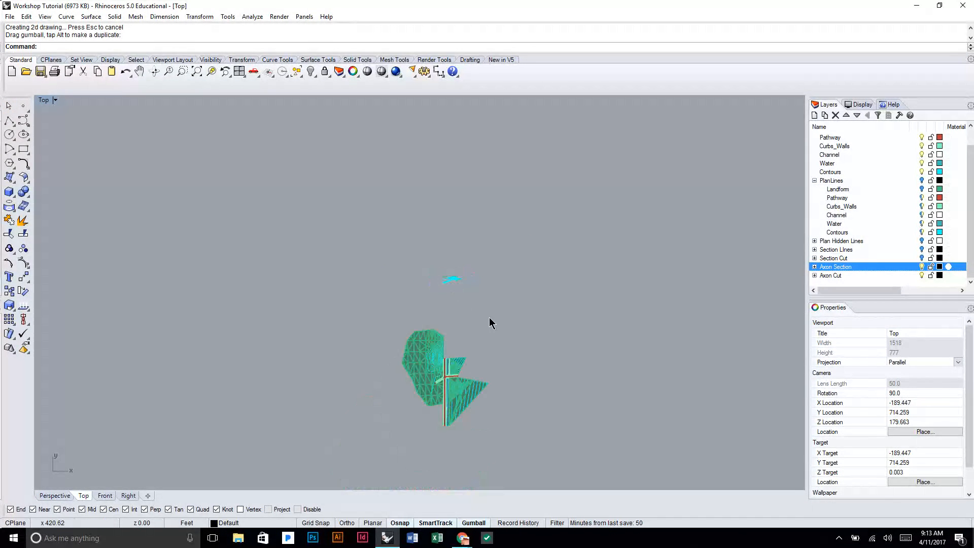
click(921, 241)
click(922, 249)
click(922, 258)
click(864, 266)
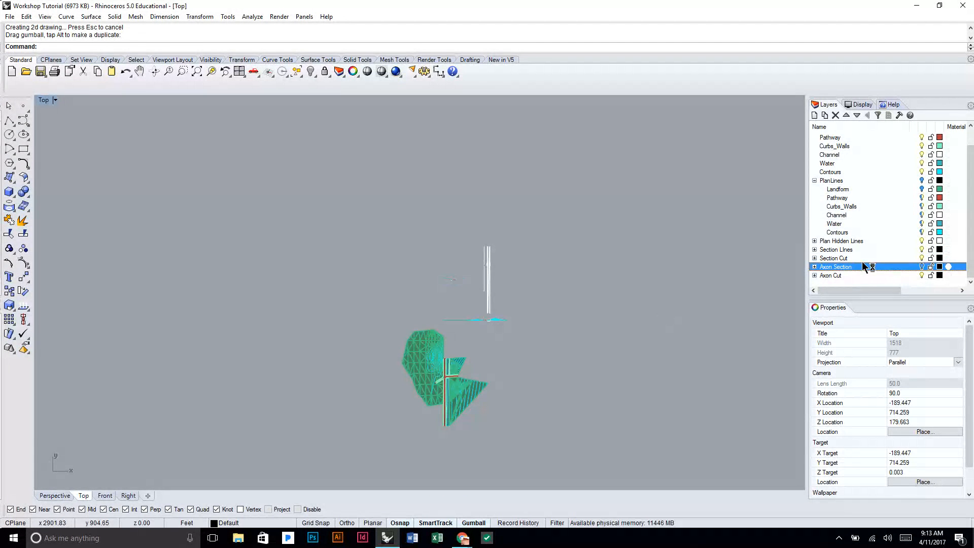
Step: Show the "PlanLines" layer and its "Landform" sublayer, and collapse the "PlanLines" sublayers
scroll(484, 283, up, 6)
scroll(487, 285, up, 5)
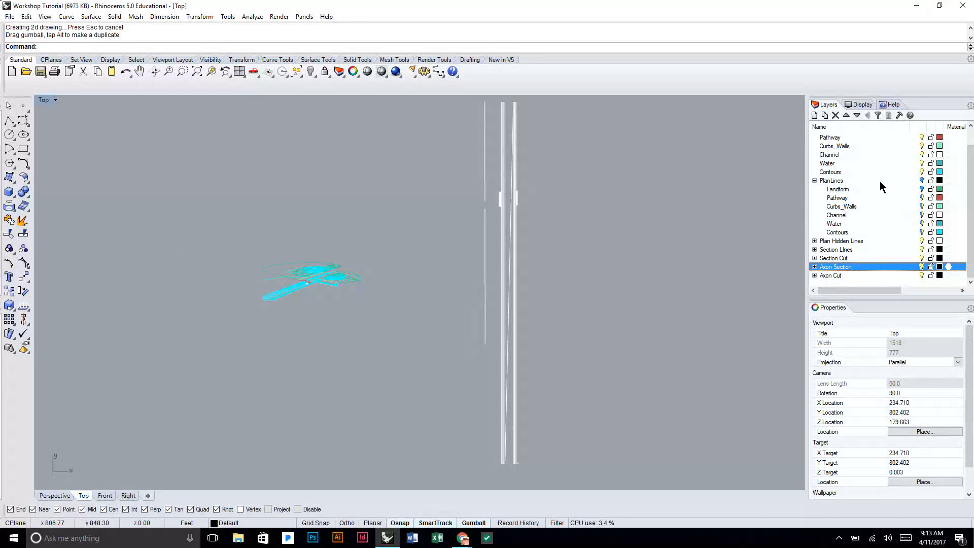
click(921, 181)
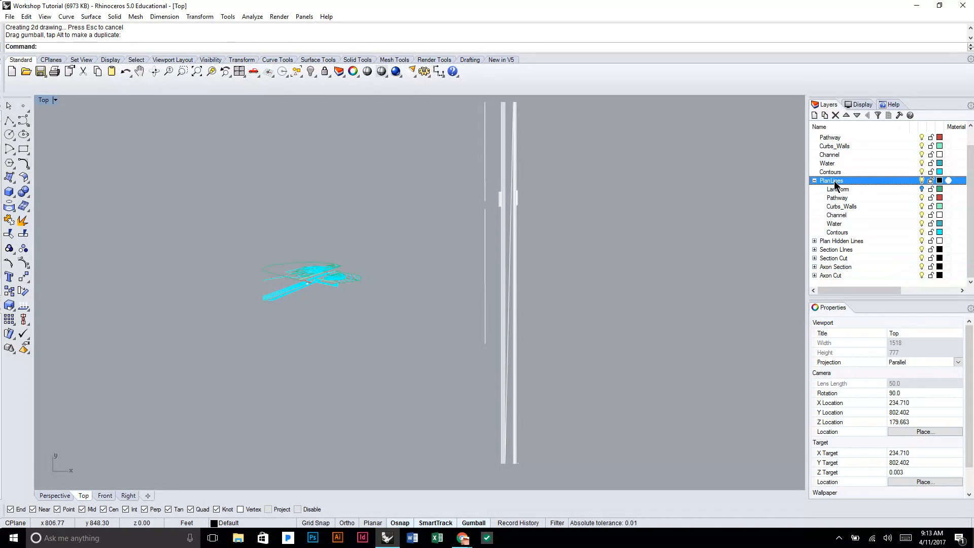
click(921, 189)
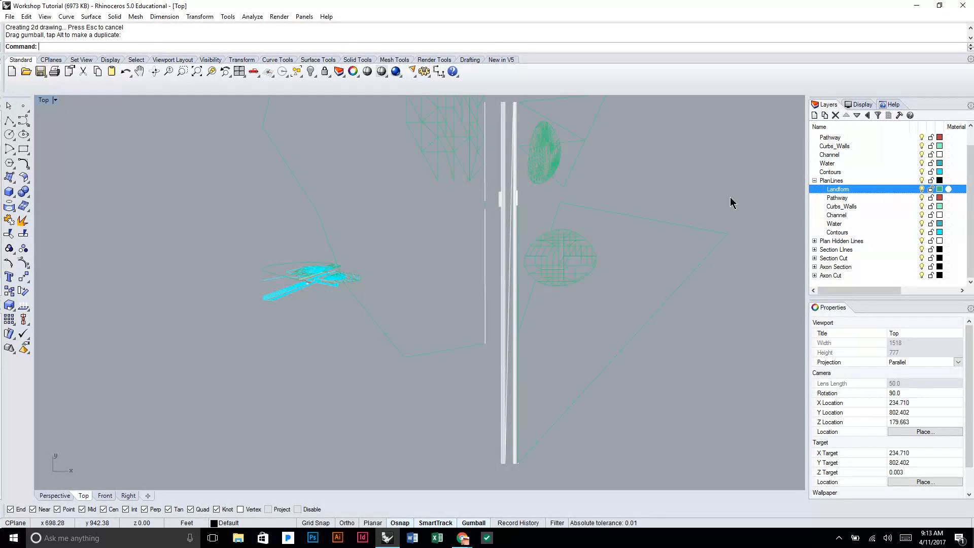
click(814, 181)
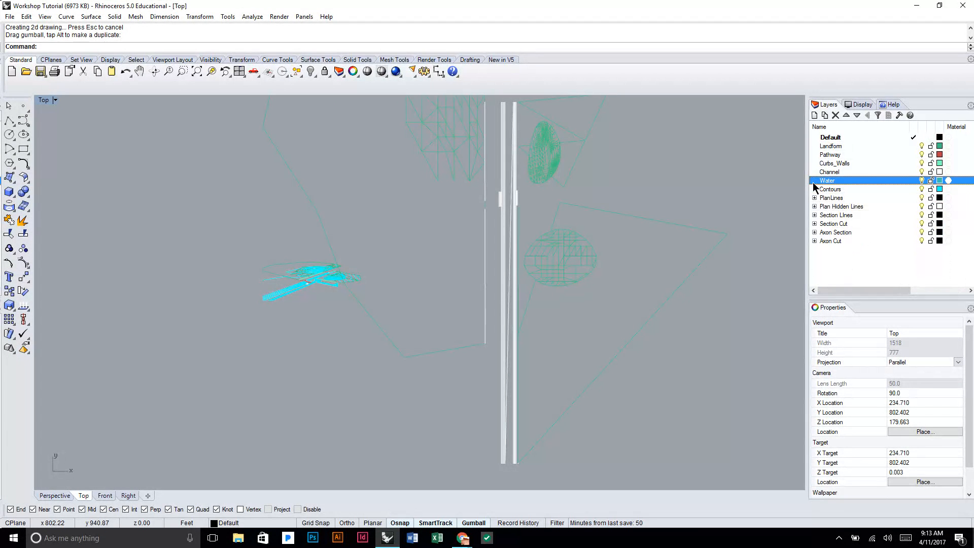
Step: Examine the plan, section and axonometric linework laid out in the Top view
scroll(588, 205, down, 4)
scroll(538, 320, up, 3)
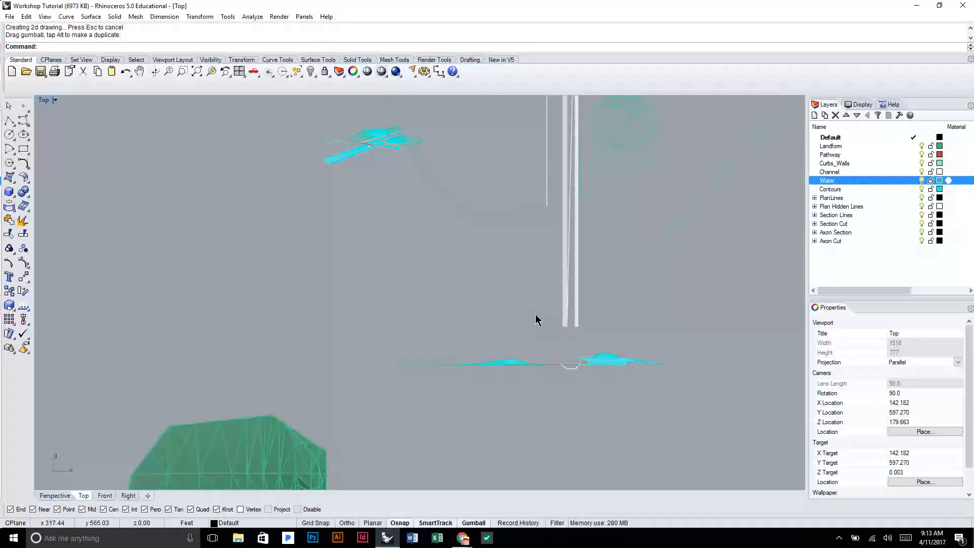
scroll(652, 390, up, 3)
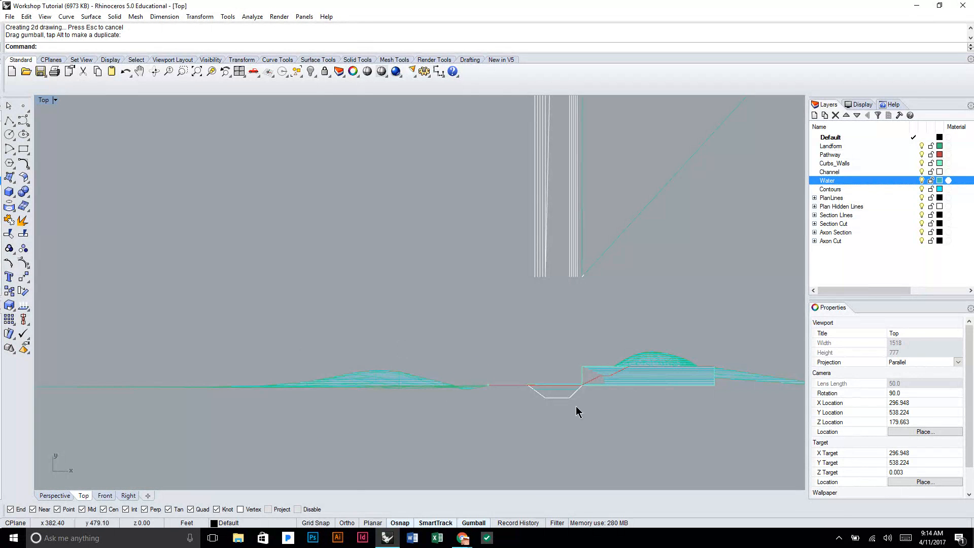
scroll(548, 213, down, 5)
scroll(507, 233, up, 5)
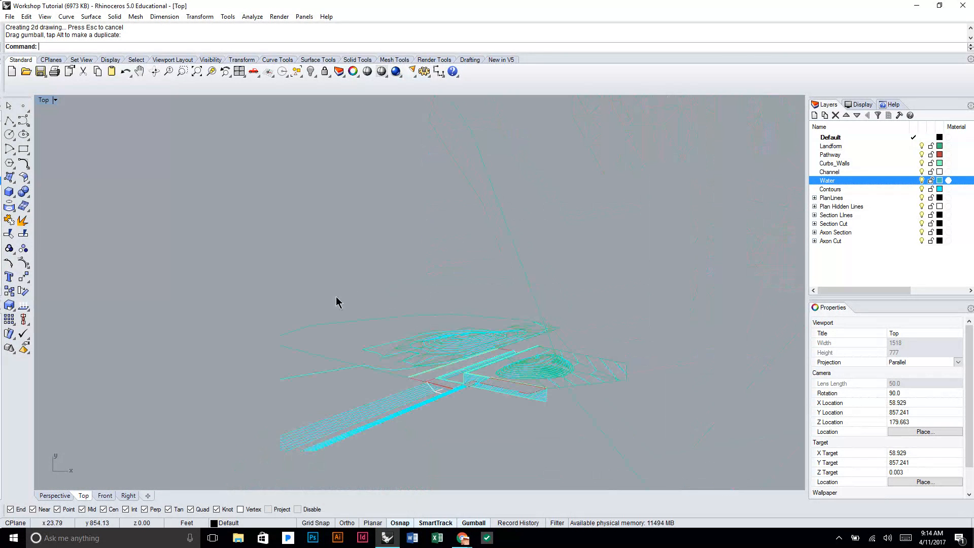
scroll(551, 292, down, 8)
right_drag(738, 207, 354, 300)
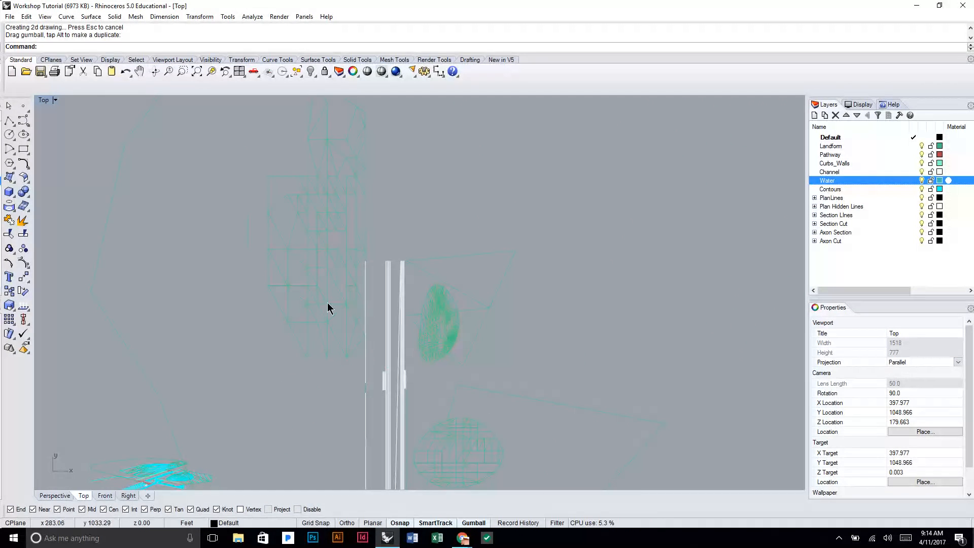
scroll(411, 361, down, 1)
right_drag(411, 361, 573, 223)
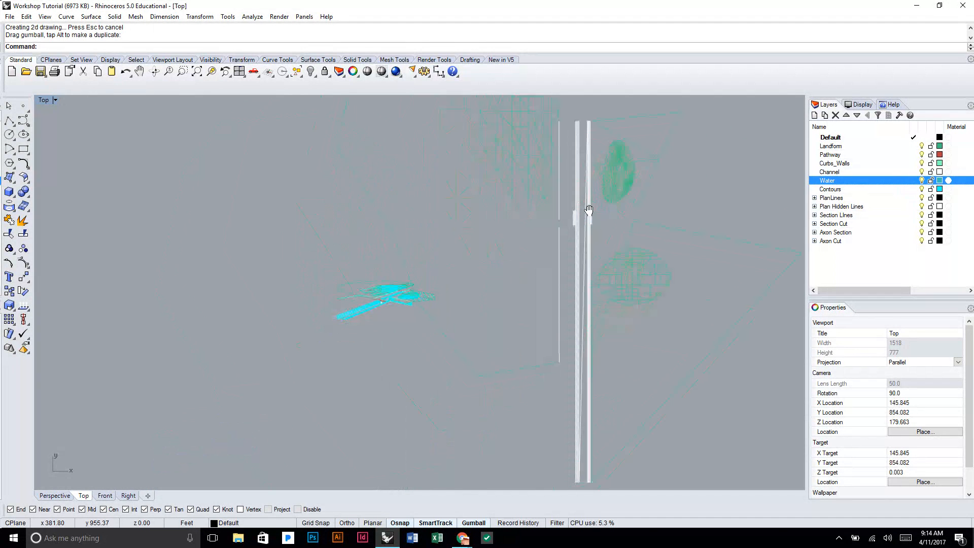
Step: Select all curves of the axonometric section drawing in the Top view
scroll(335, 308, up, 2)
scroll(334, 308, up, 2)
drag(257, 233, 609, 399)
scroll(496, 295, up, 3)
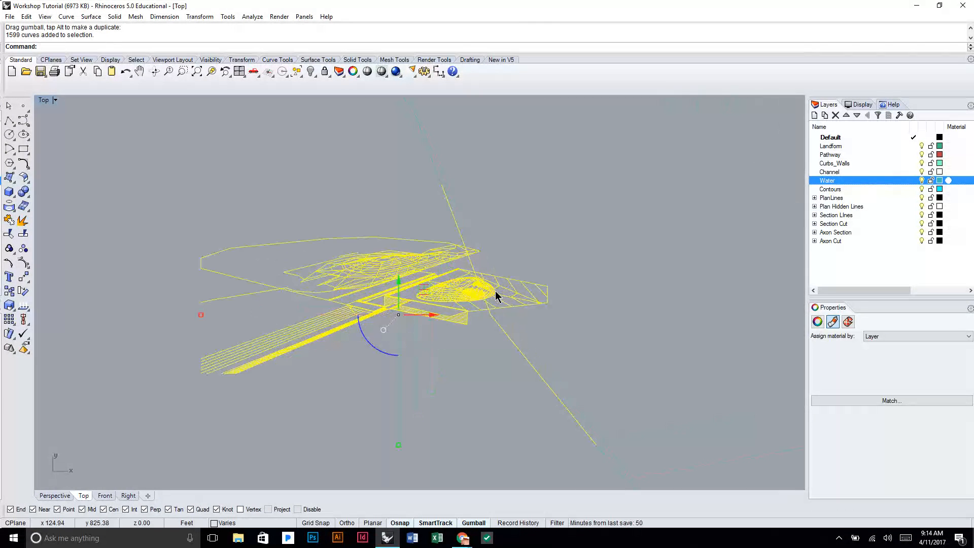
Step: Select all curves of the 2D section drawing below the plan and inspect them up close
scroll(525, 347, down, 10)
right_drag(707, 457, 579, 255)
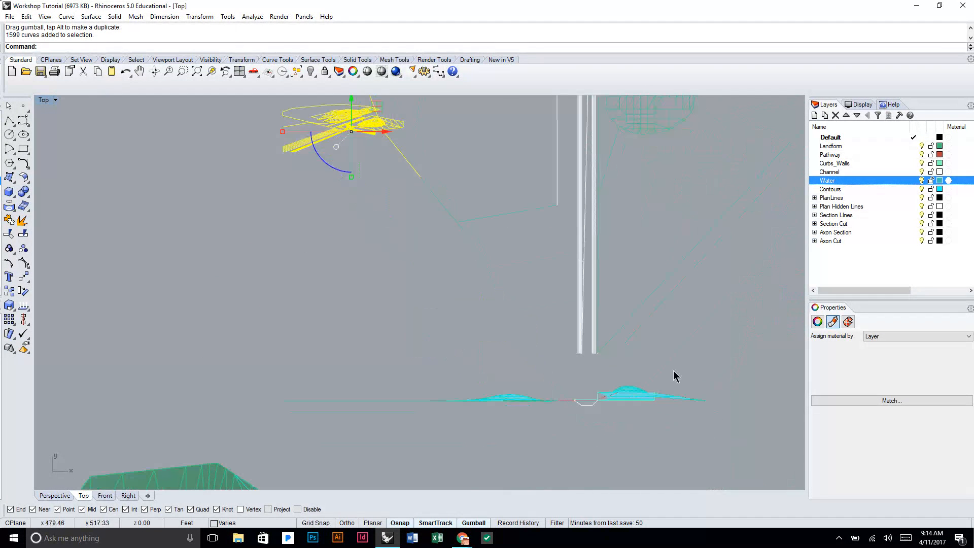
drag(758, 441, 261, 373)
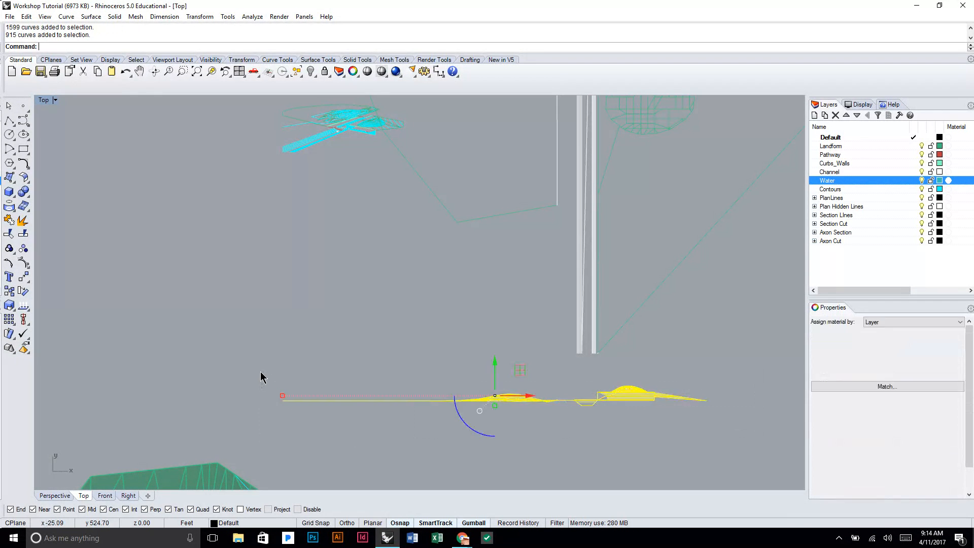
scroll(616, 391, up, 6)
scroll(618, 389, up, 4)
scroll(618, 382, down, 3)
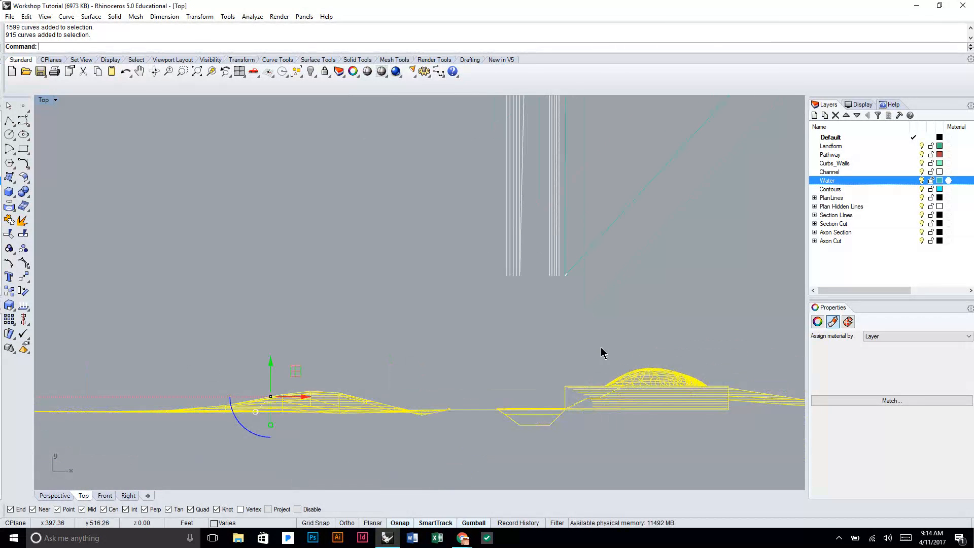
Step: Start exporting the selected section curves in Adobe Illustrator (*.ai) format, with the Desktop as destination folder
text(Export)
key(Return)
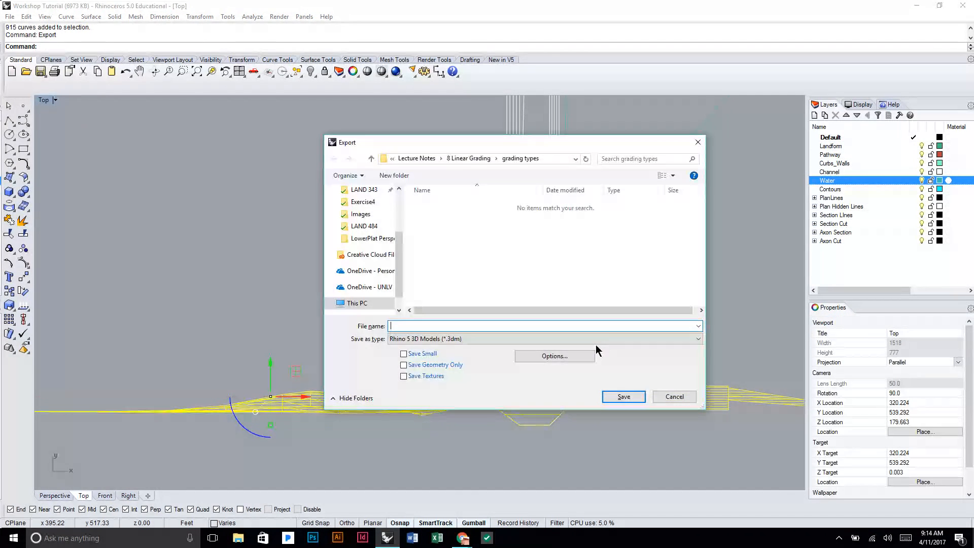
click(489, 337)
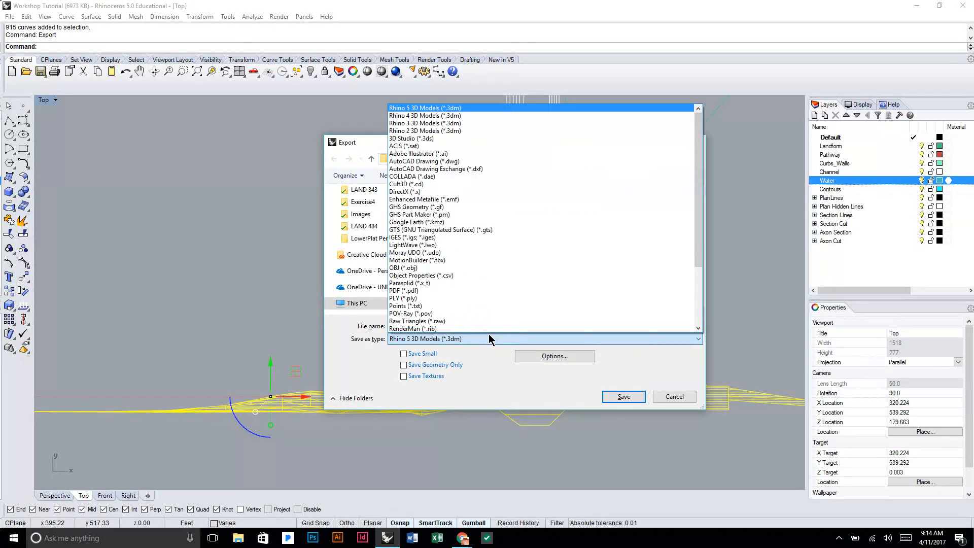
click(409, 154)
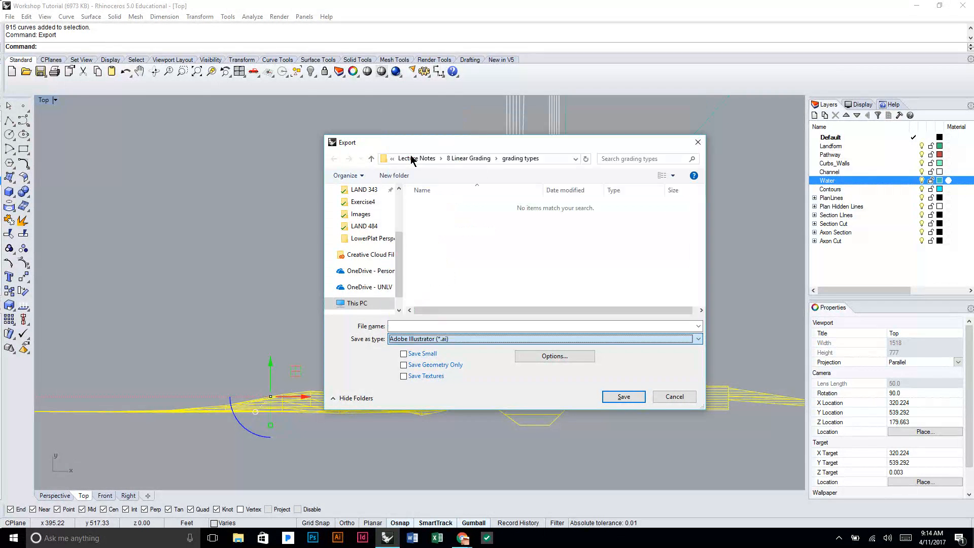
scroll(375, 238, up, 3)
click(358, 210)
Step: Name the export "Workshop Section" and save it with the model scale preserved at 1 feet = 1 inch
click(504, 325)
text(S)
key(BackSpace)
text(Works)
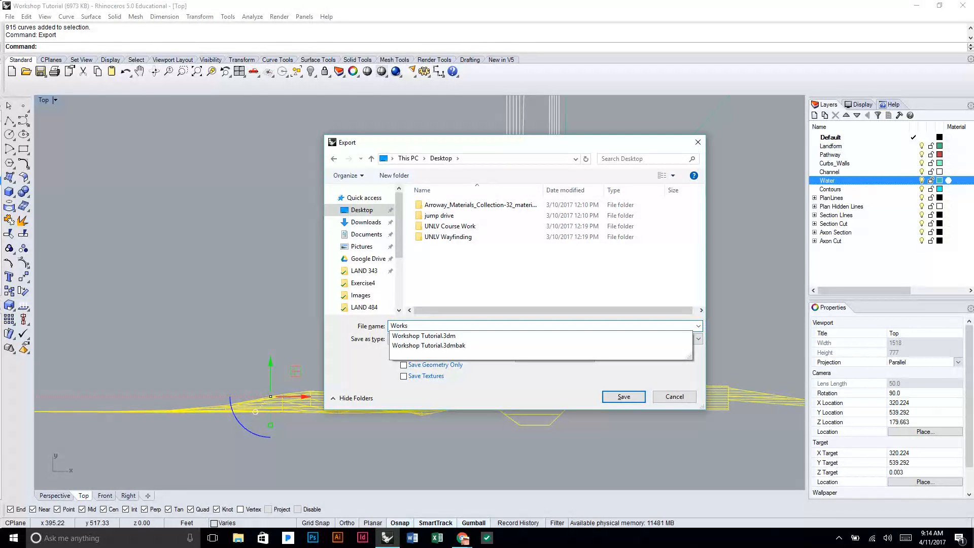
text(hop Section)
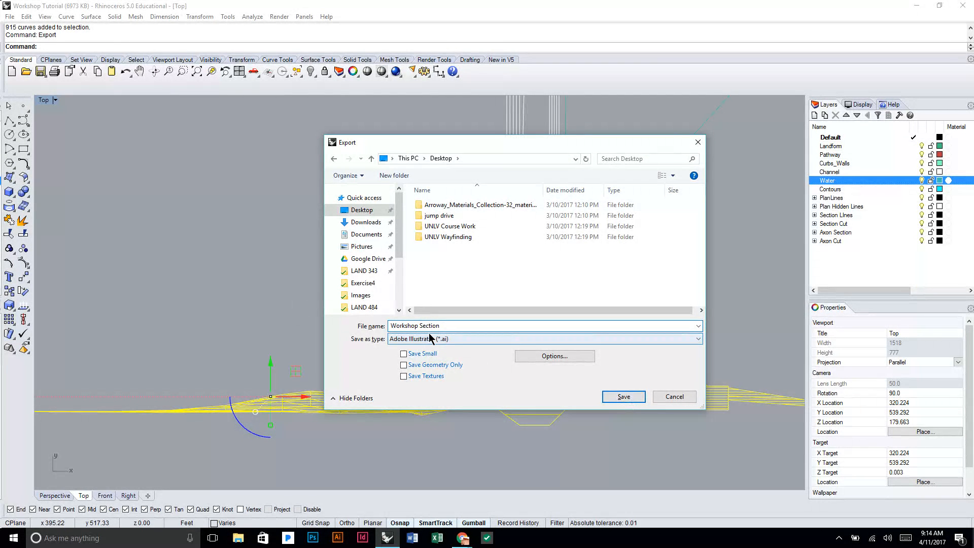
click(625, 397)
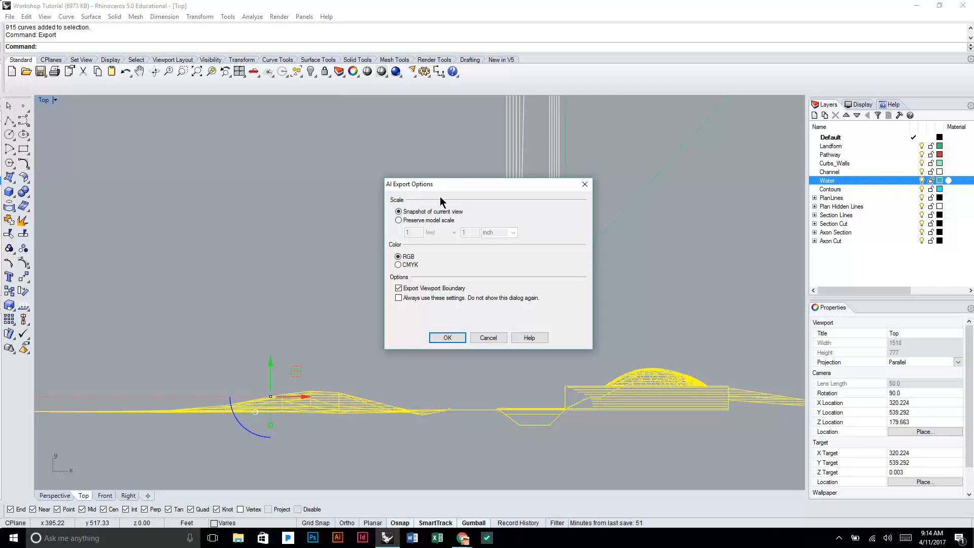
click(422, 223)
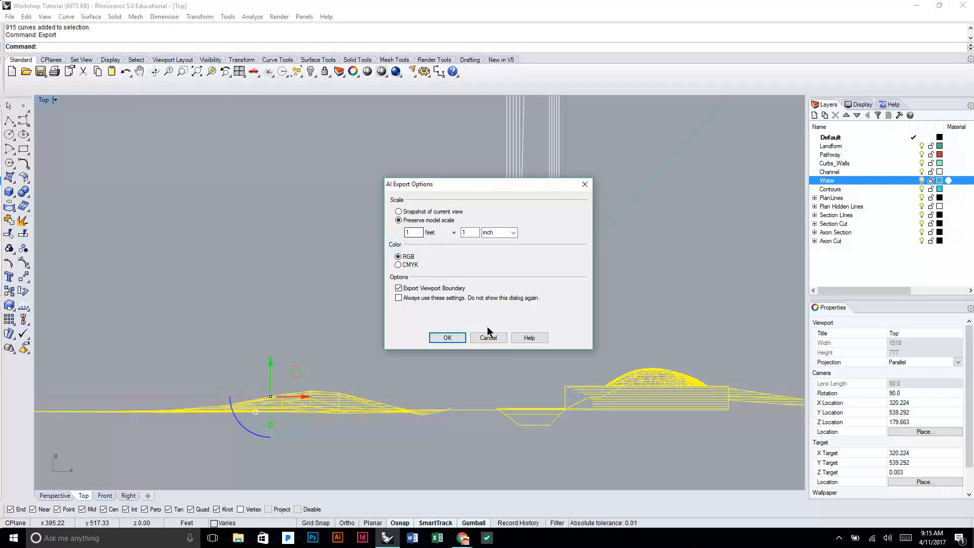
click(444, 338)
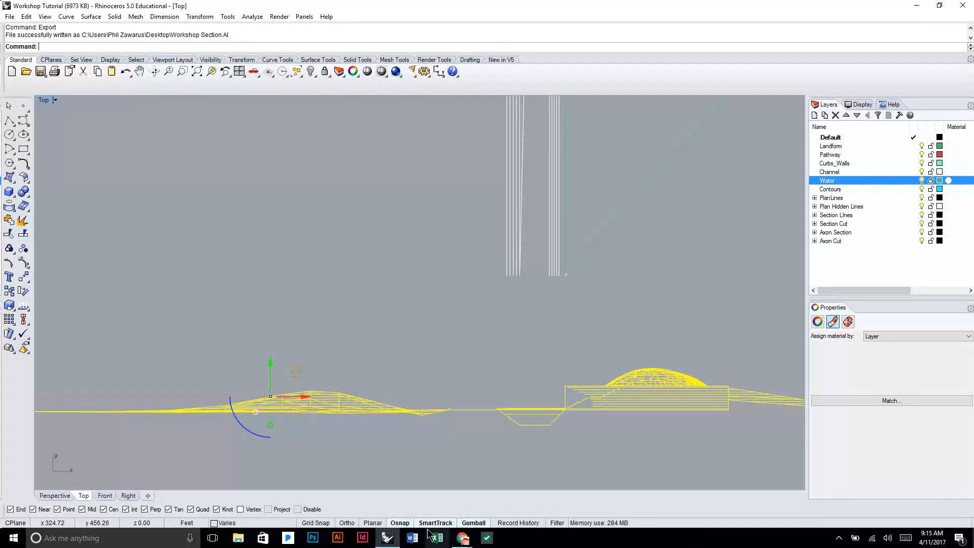
Step: Switch to Adobe Illustrator and open "Workshop Section" from the Desktop, declining the Touch workspace
click(338, 539)
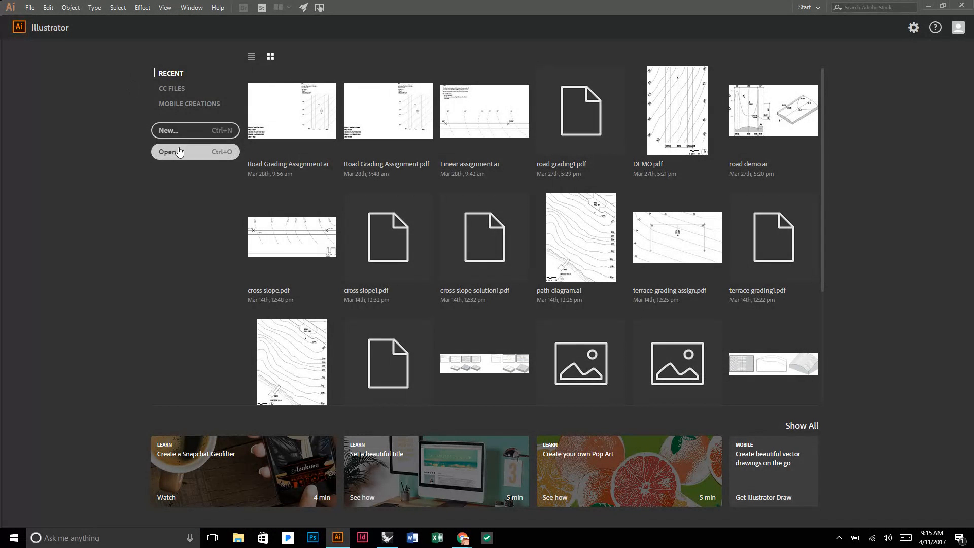
click(179, 151)
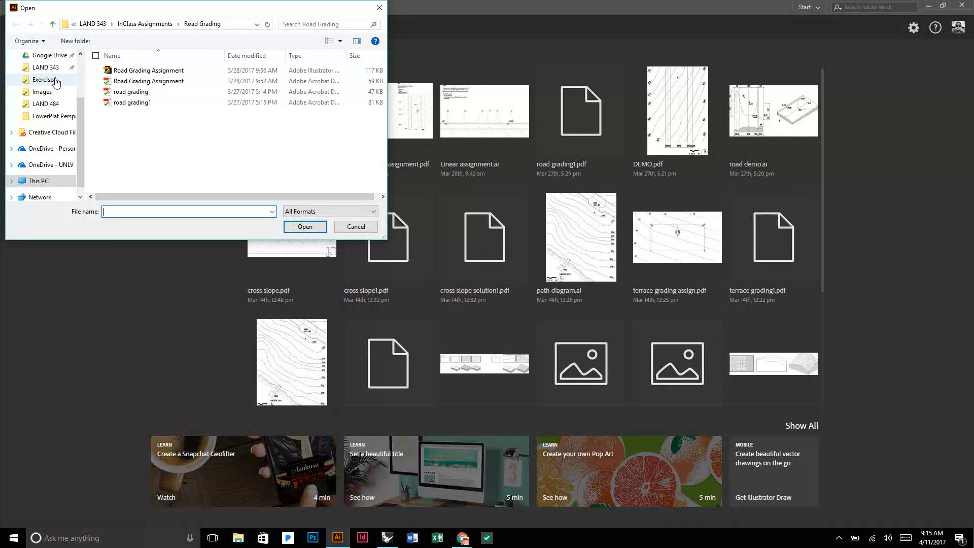
scroll(56, 83, up, 2)
click(47, 76)
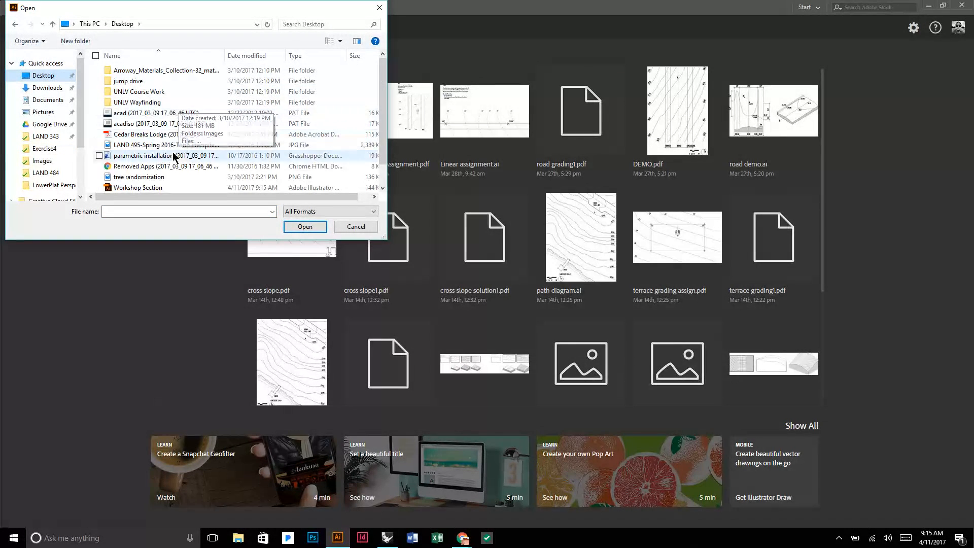
scroll(174, 160, down, 1)
click(152, 166)
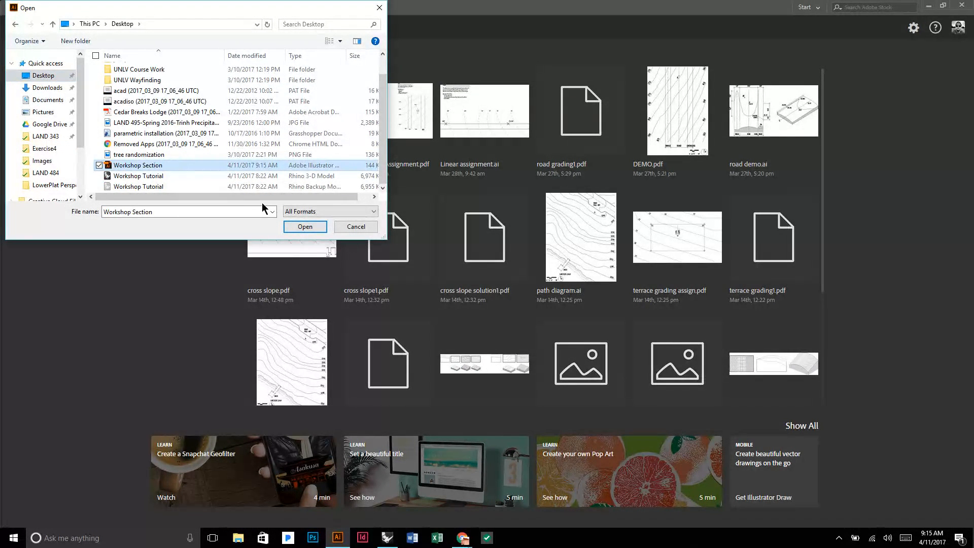
click(294, 227)
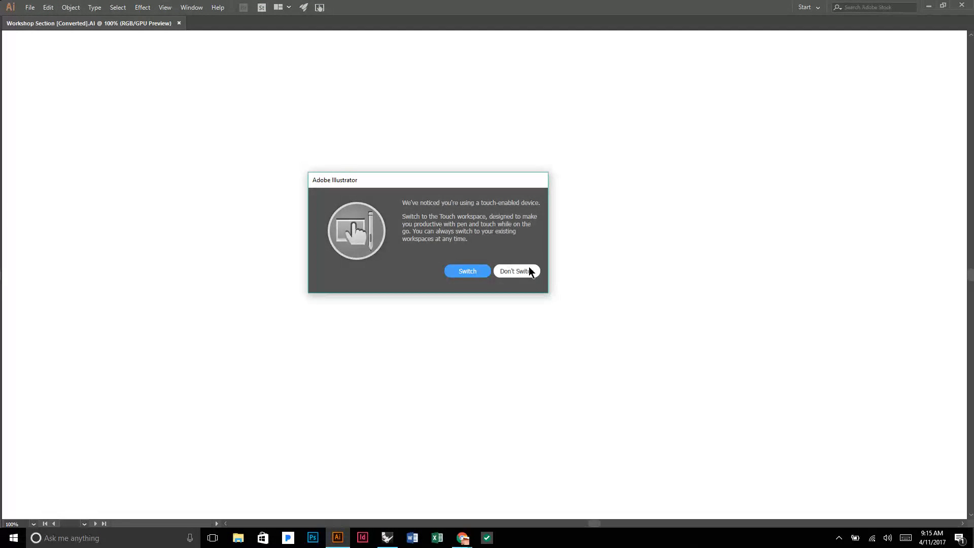
click(528, 270)
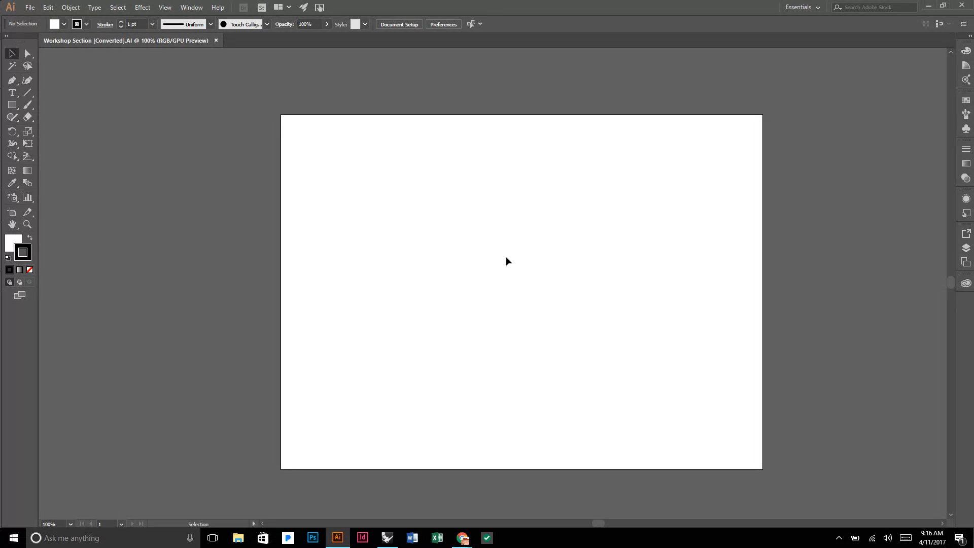
Step: Inspect the artboard and the surrounding canvas for the exported section linework
alt+scroll(479, 246, down, 10)
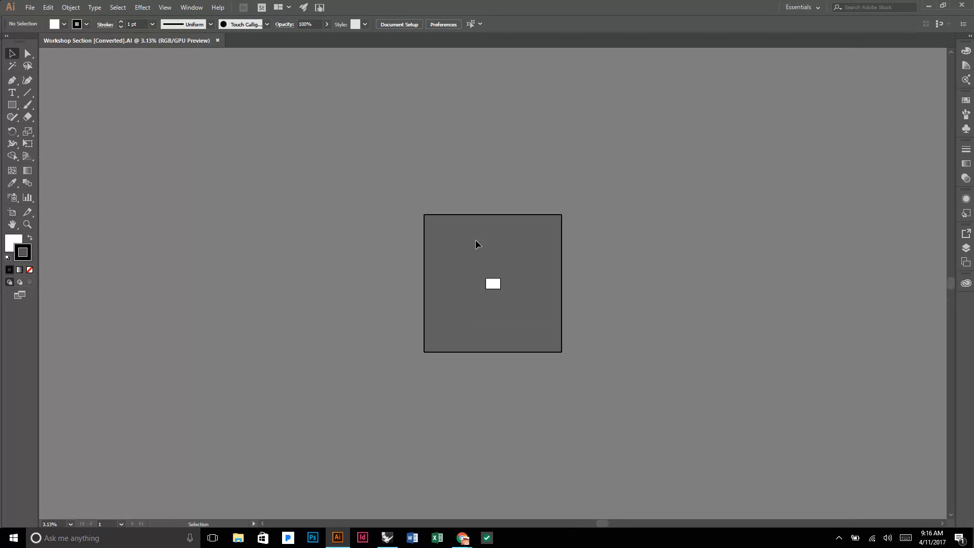
alt+scroll(504, 285, up, 5)
alt+scroll(503, 285, down, 5)
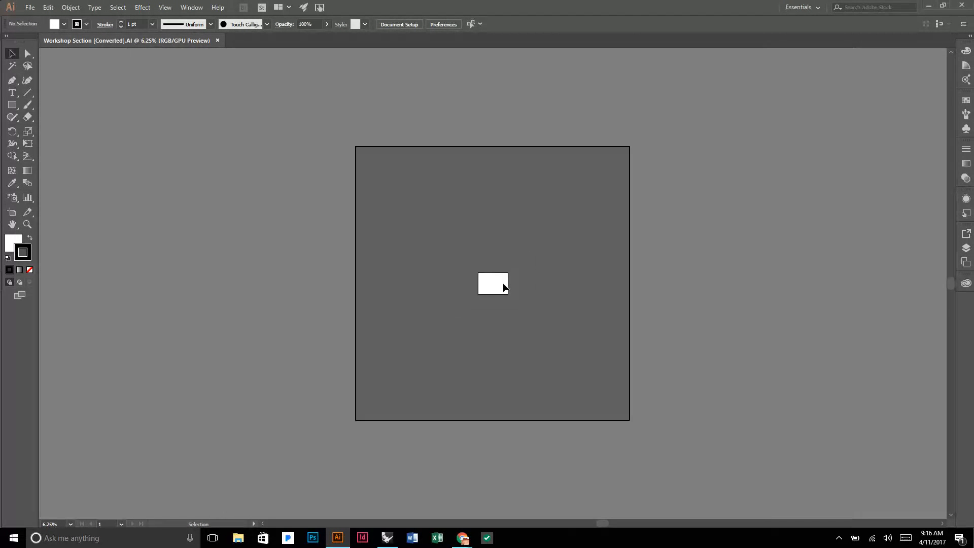
right_click(590, 260)
click(511, 258)
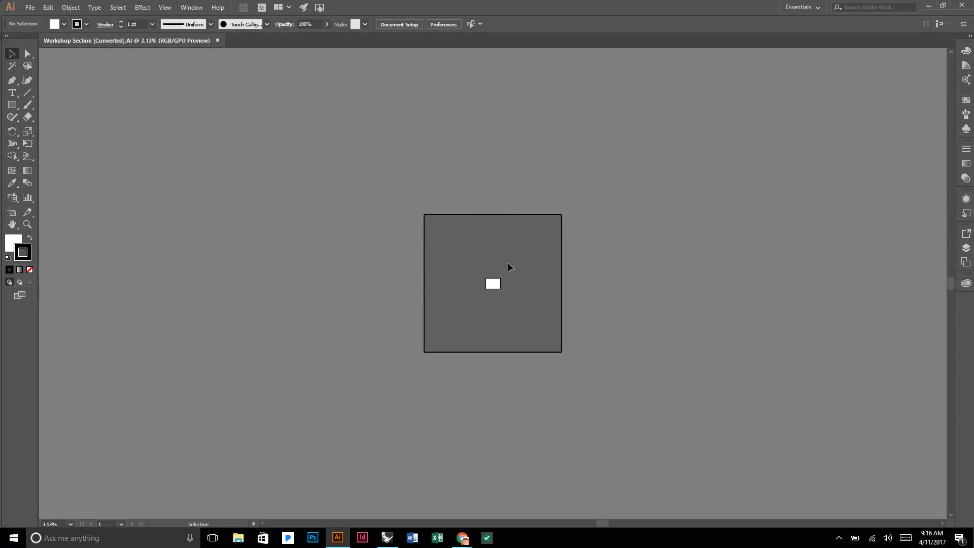
alt+scroll(495, 281, up, 5)
alt+scroll(499, 280, down, 1)
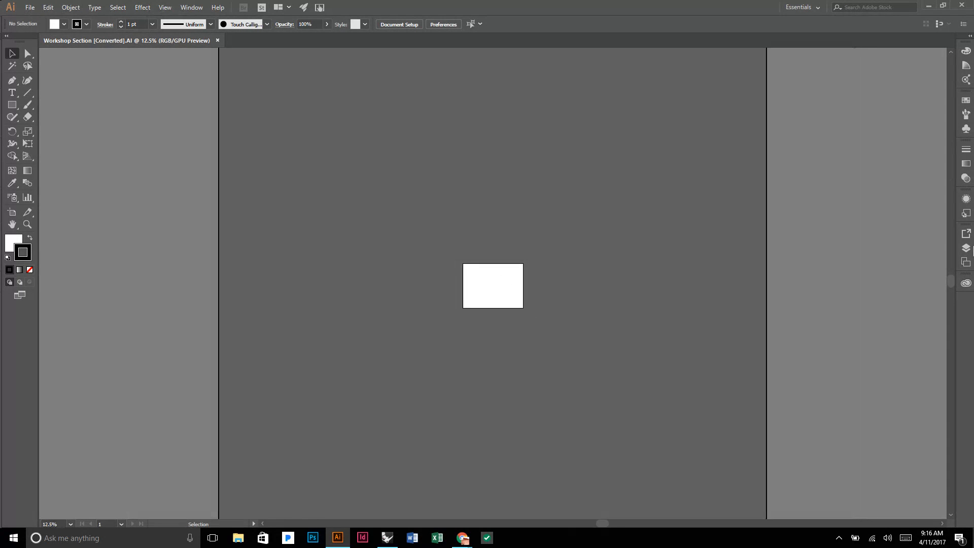
Step: Target the artwork on the "Viewport Boundary" and "Section LInes::Landform" layers to locate it relative to the canvas
click(966, 248)
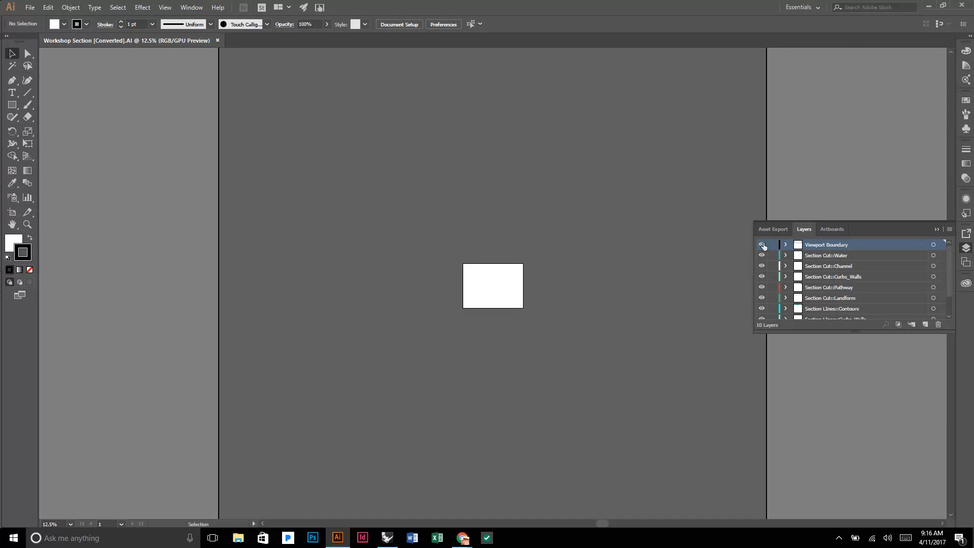
click(933, 244)
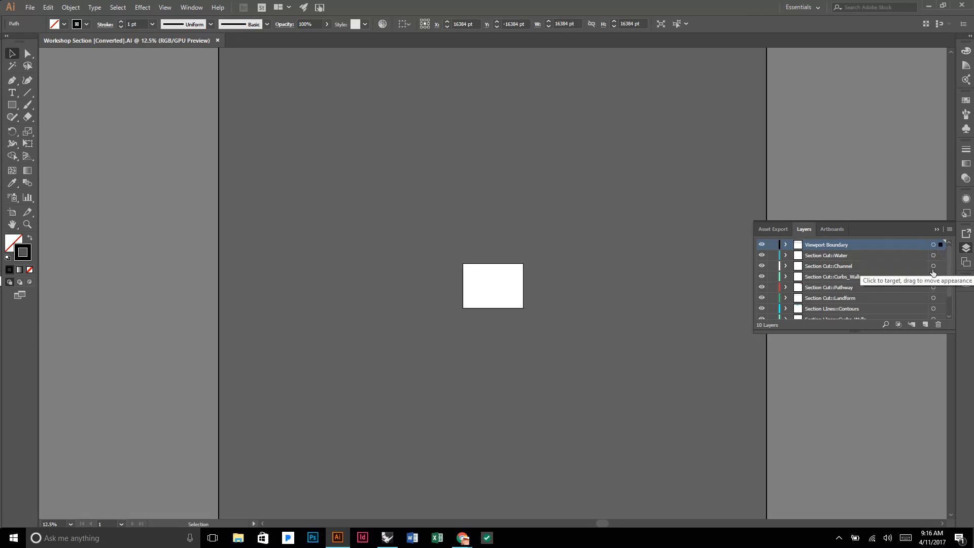
scroll(913, 296, down, 2)
click(934, 314)
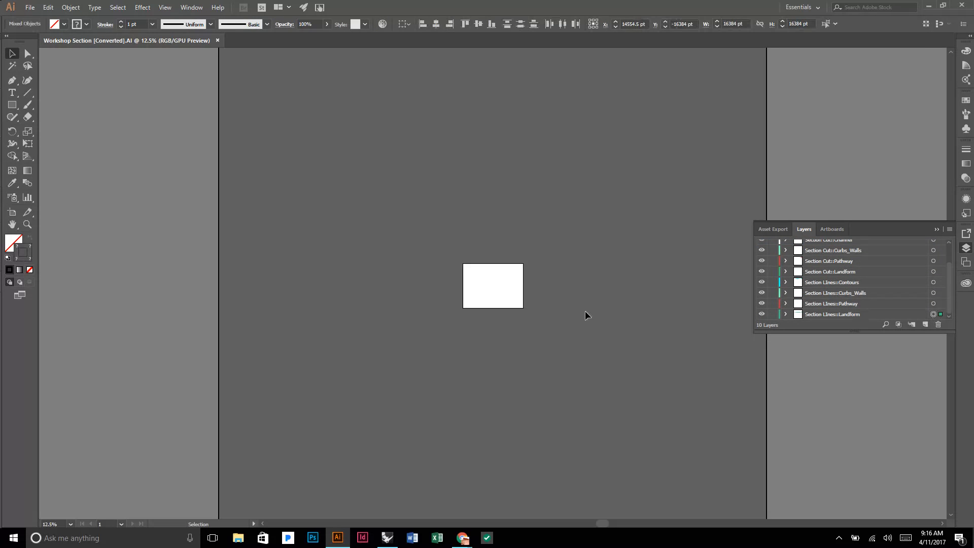
key(ctrl+minus)
key(ctrl+minus)
key(ctrl+minus)
key(ctrl+minus)
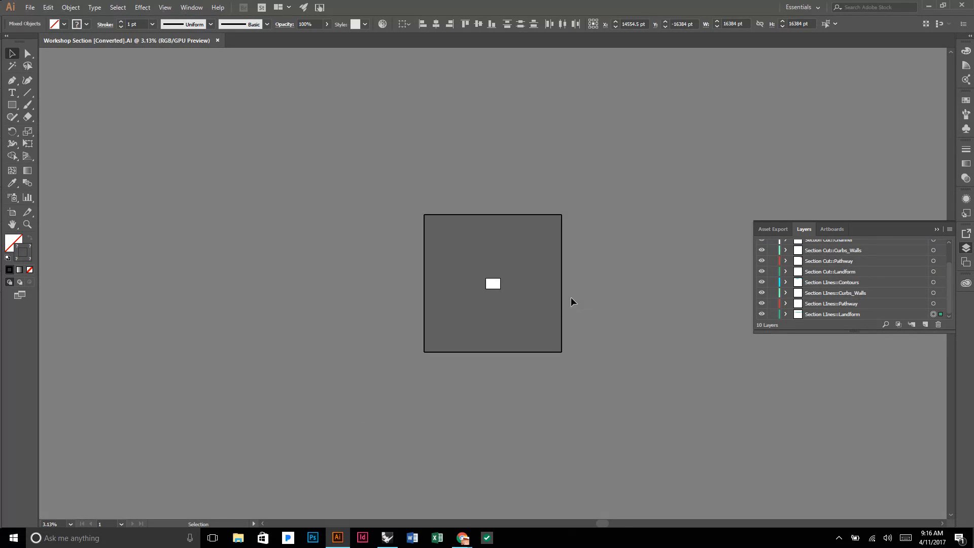
key(ctrl+plus)
key(ctrl+plus)
key(ctrl+plus)
key(ctrl+plus)
key(ctrl+plus)
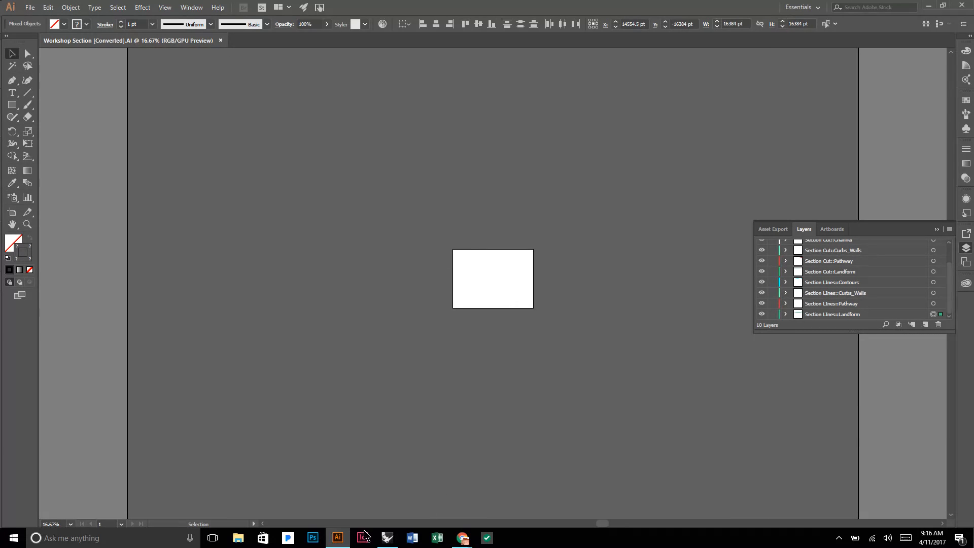
Step: Switch to Rhino and find the selected section linework in relation to the model in the top view
click(387, 538)
scroll(405, 270, down, 15)
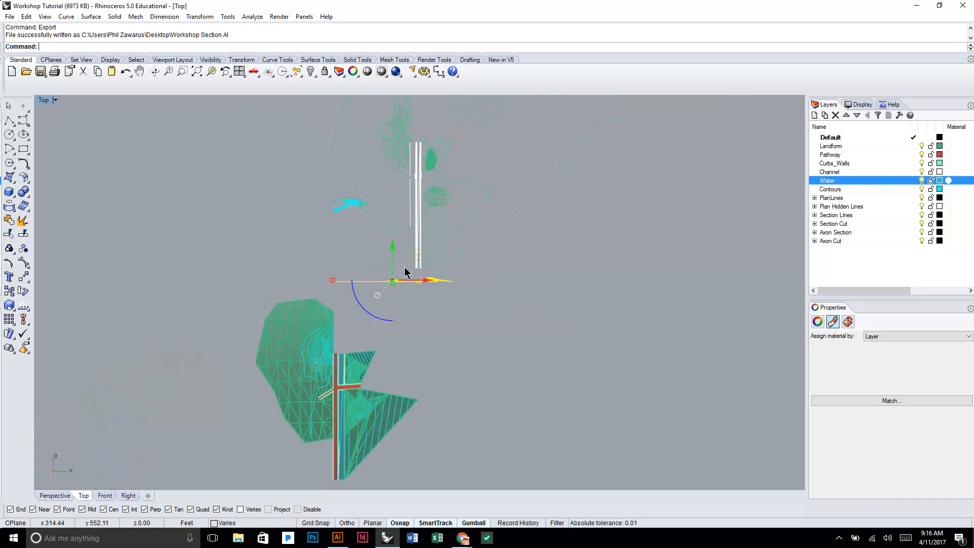
right_drag(351, 376, 445, 261)
scroll(444, 261, down, 3)
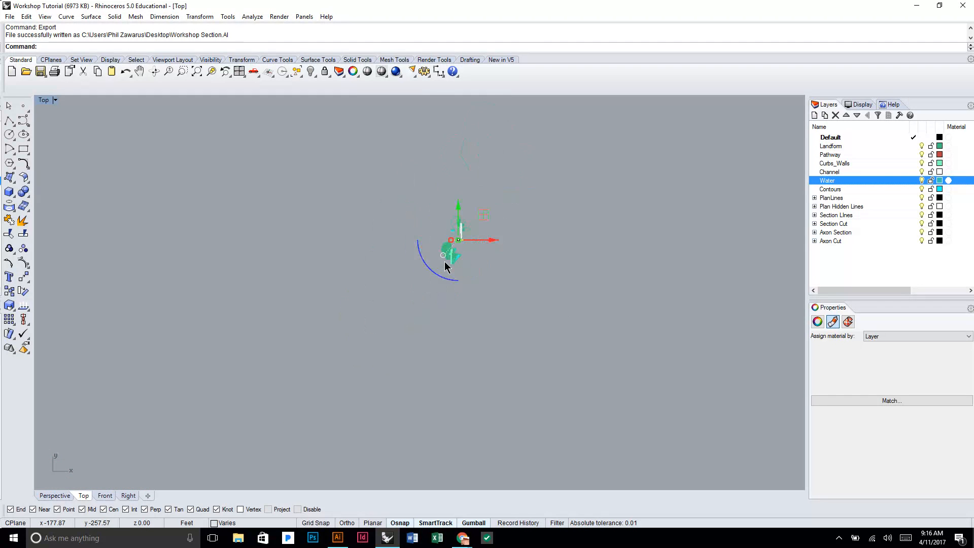
scroll(454, 266, up, 10)
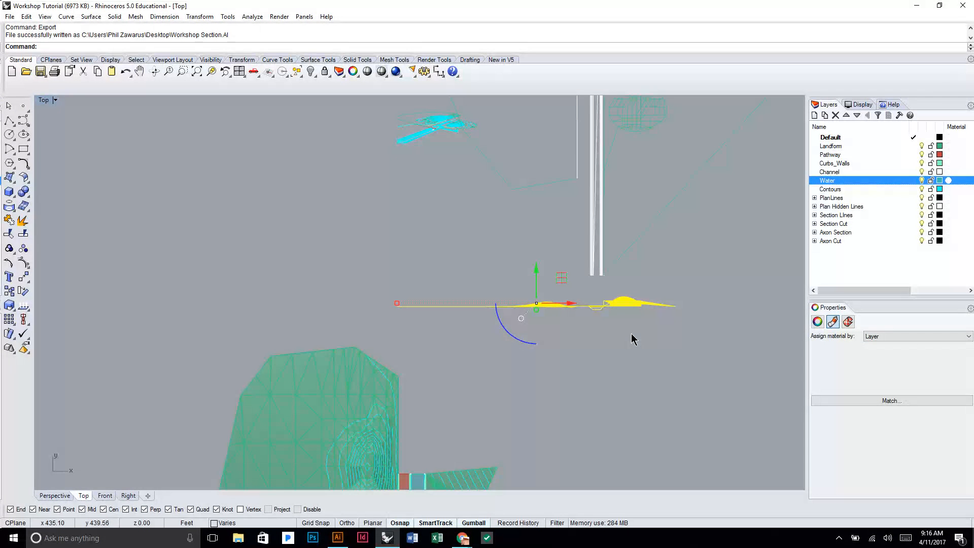
Step: Try to move the selected section linework using 0,0,0 as the base point
text(ve)
key(Return)
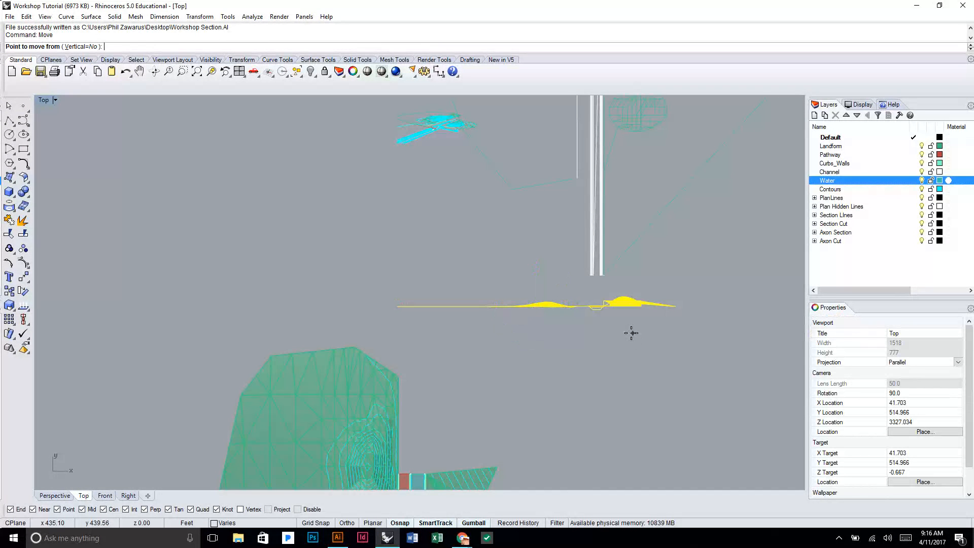
text(0,0,0)
key(Return)
scroll(653, 258, down, 15)
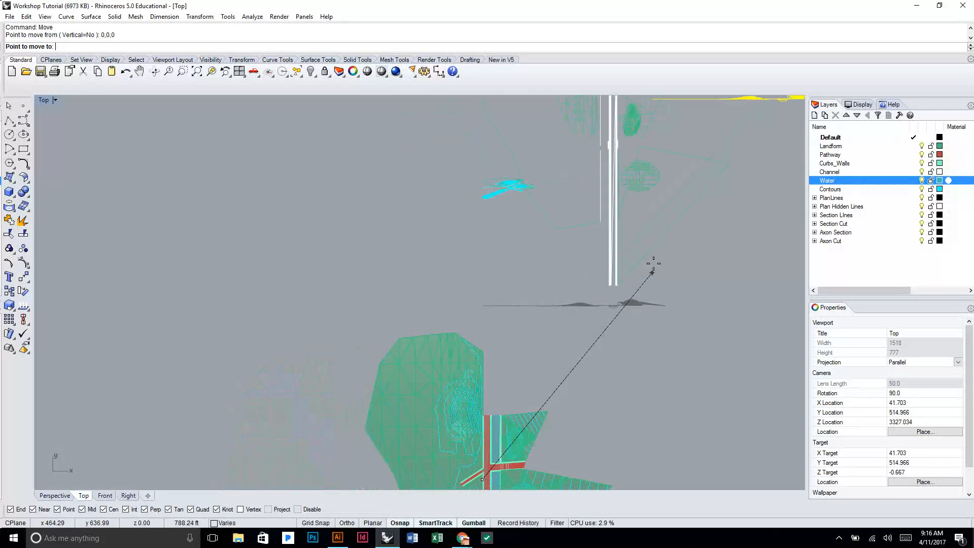
scroll(616, 319, up, 6)
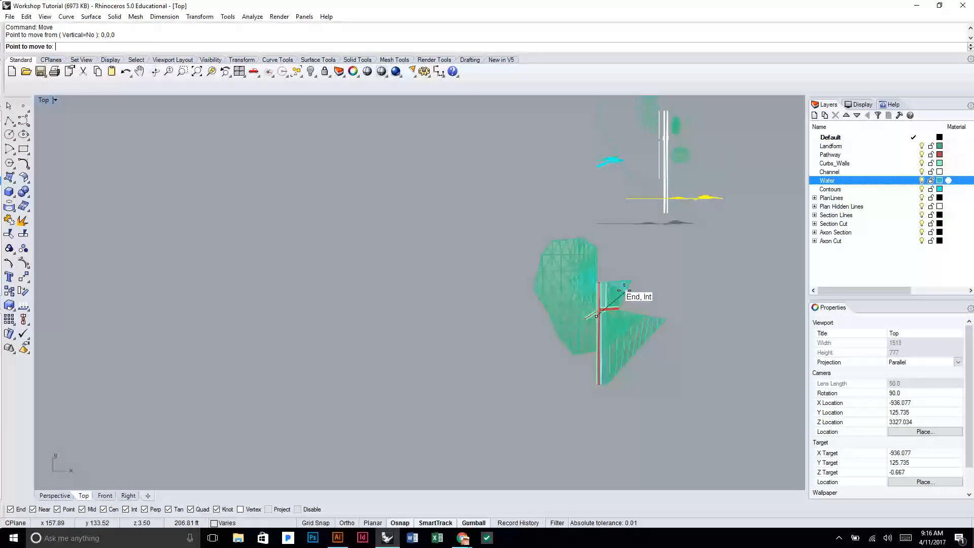
click(608, 308)
scroll(649, 231, up, 3)
Step: Move the section linework from the lower-right corner of the channel profile to the origin at 0,0,0
right_click(726, 199)
scroll(724, 212, up, 5)
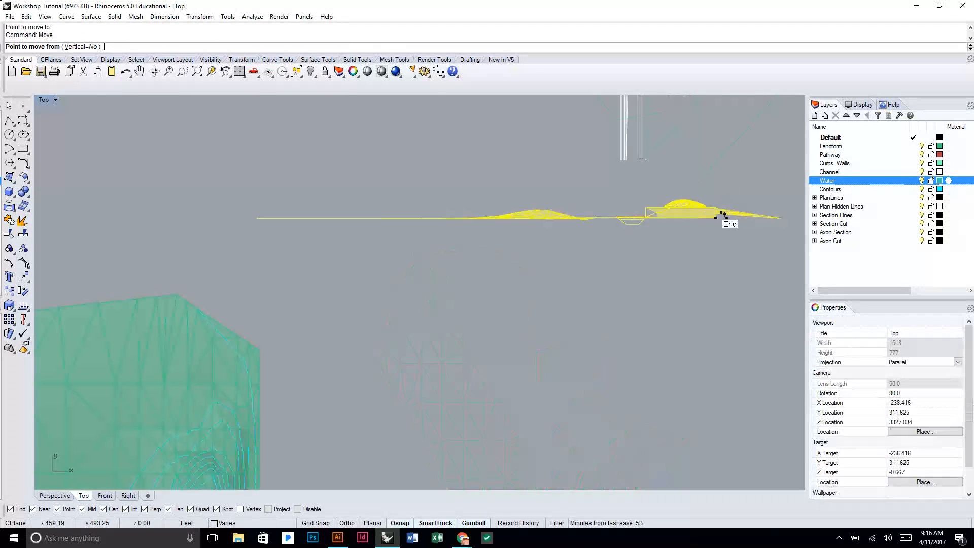
click(478, 237)
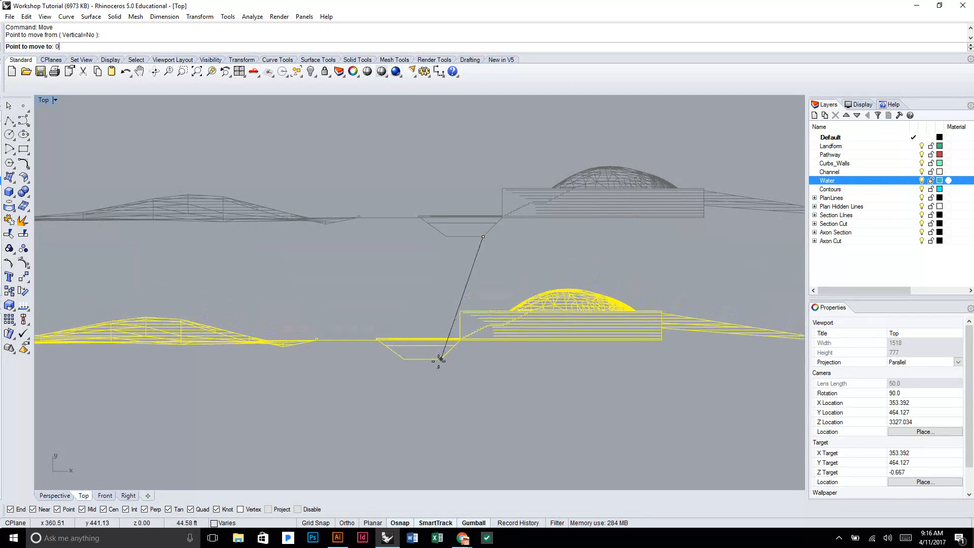
text(0,0,0)
key(Return)
scroll(498, 365, down, 10)
scroll(435, 406, up, 6)
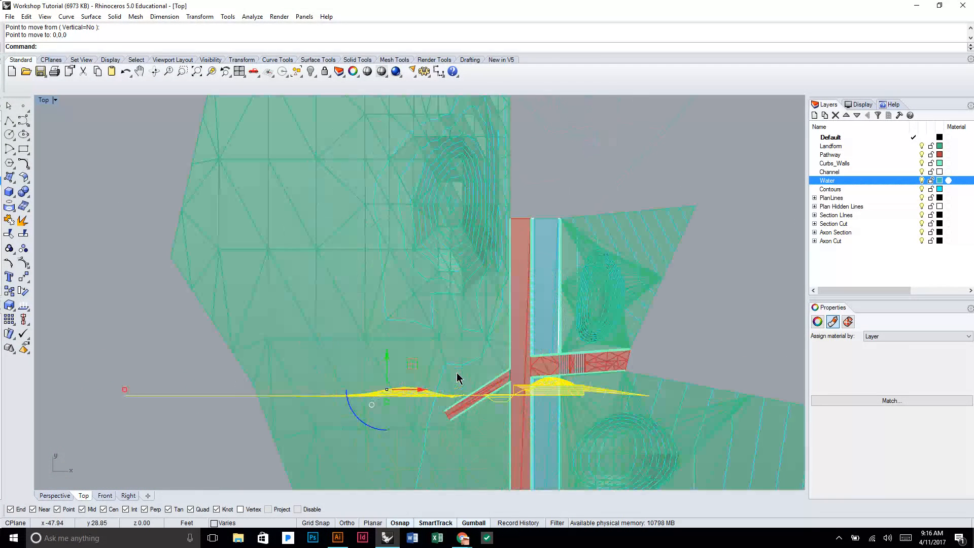
Step: Start exporting the relocated section linework, choosing the existing "Workshop Section" Illustrator file on the Desktop as the target
scroll(454, 375, down, 2)
text(Export)
key(Return)
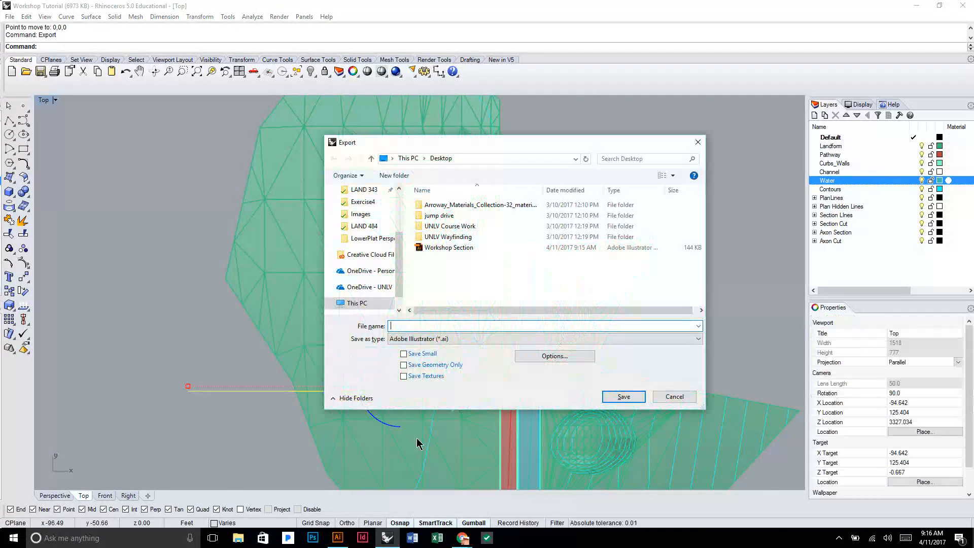
click(437, 249)
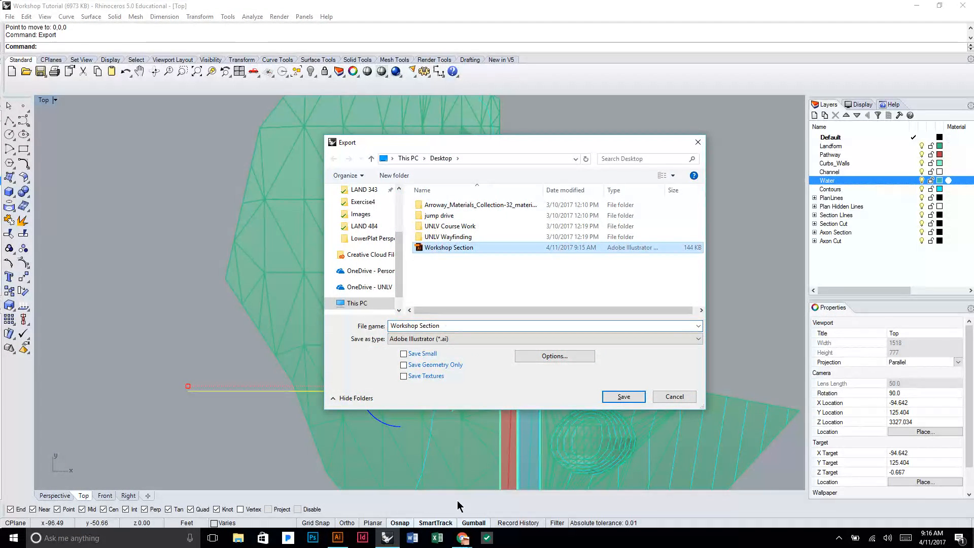
Step: Close the Workshop Section document in Illustrator, and overwrite its file from Rhino with model scale preserved at 1 feet = 1 inch
click(337, 538)
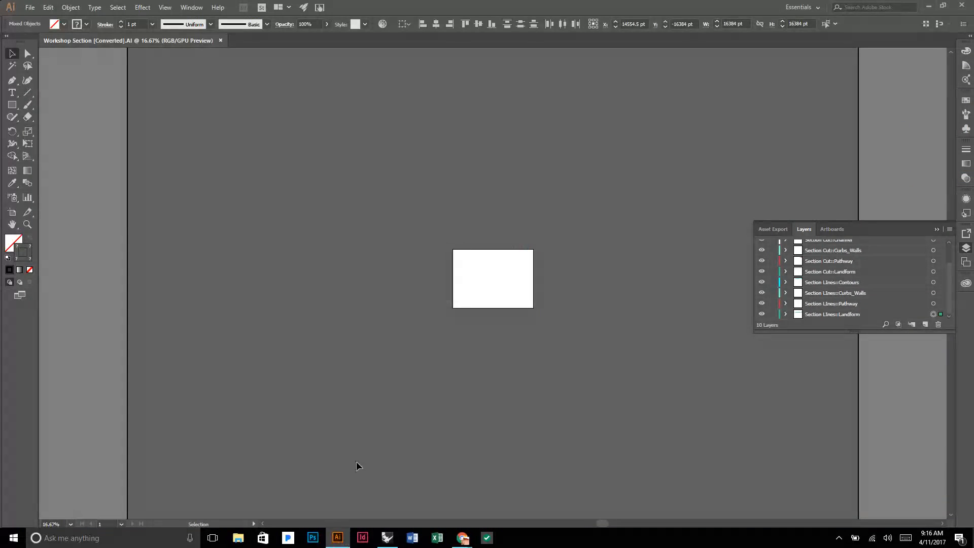
click(220, 40)
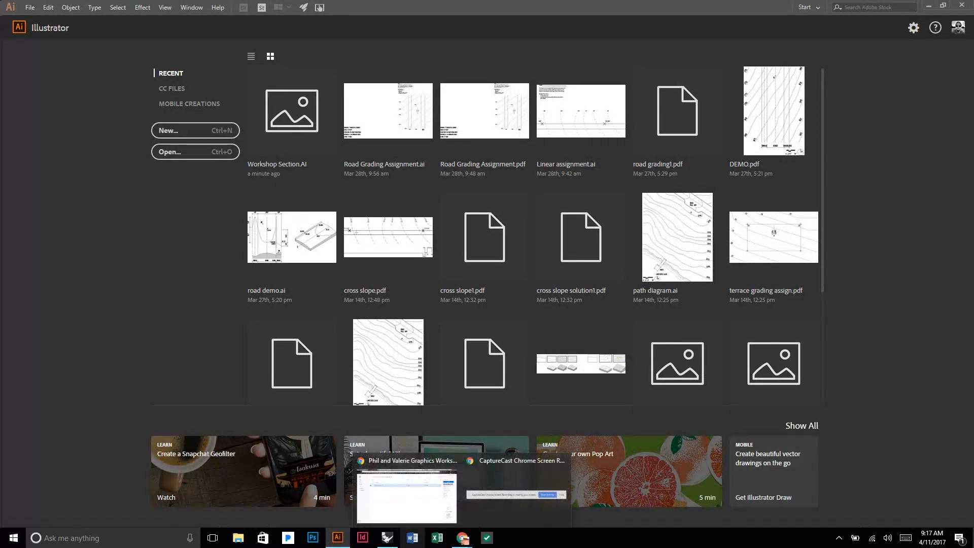
mouse_move(388, 540)
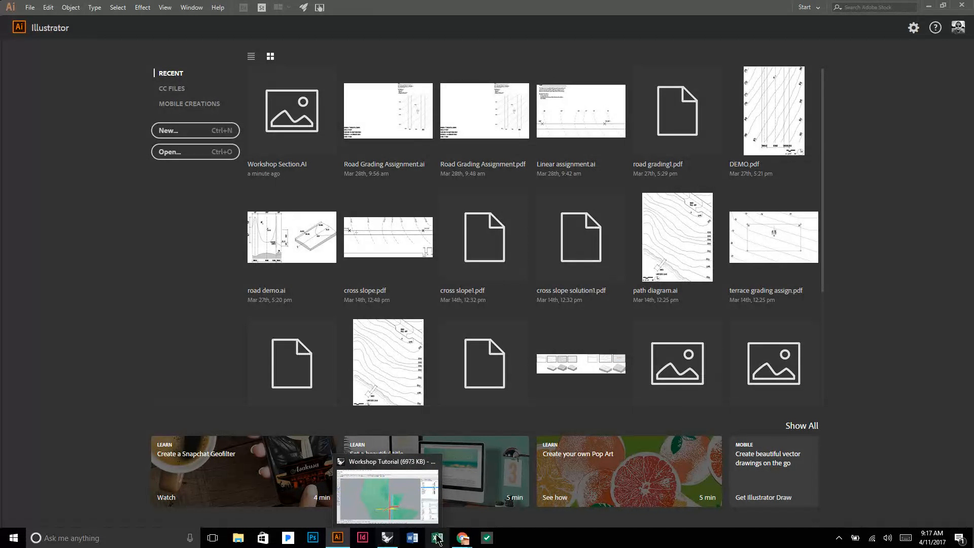
click(388, 494)
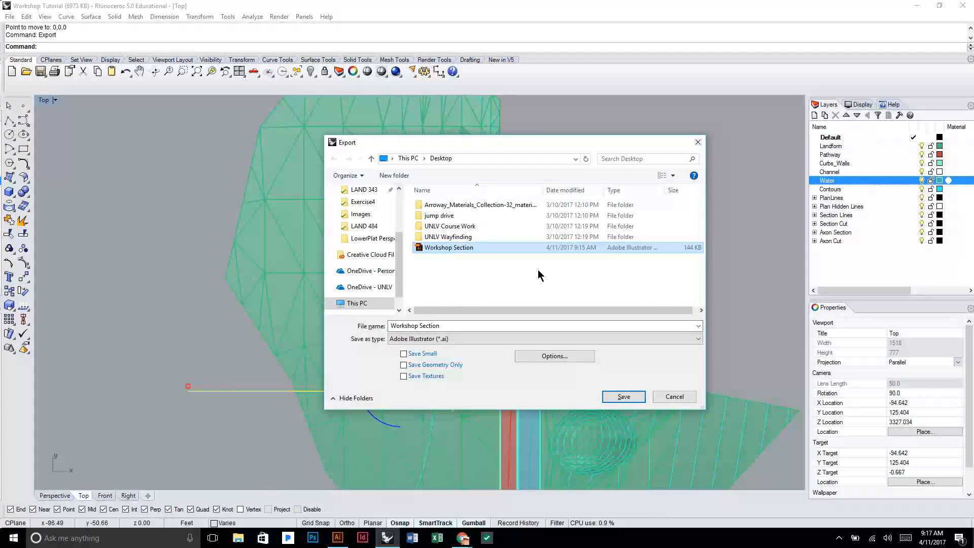
click(624, 397)
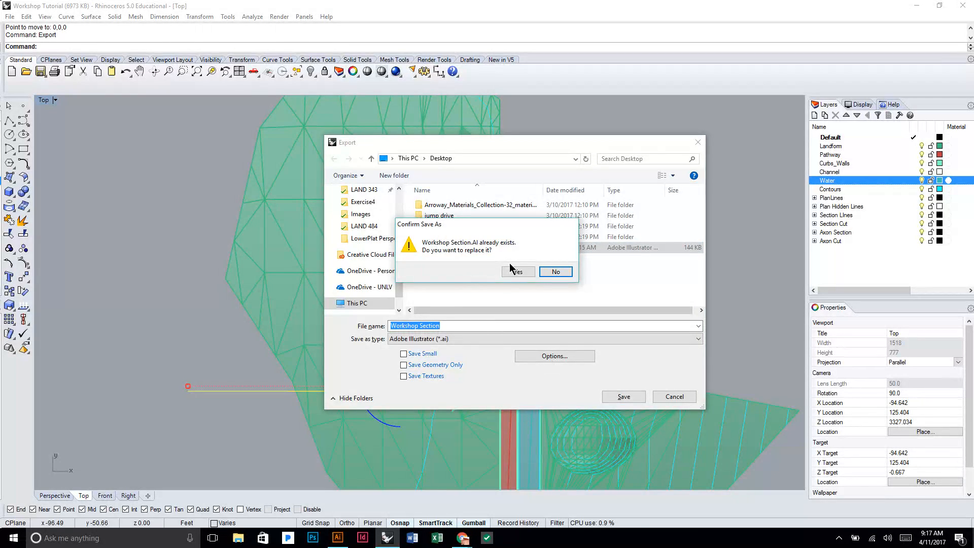
click(513, 271)
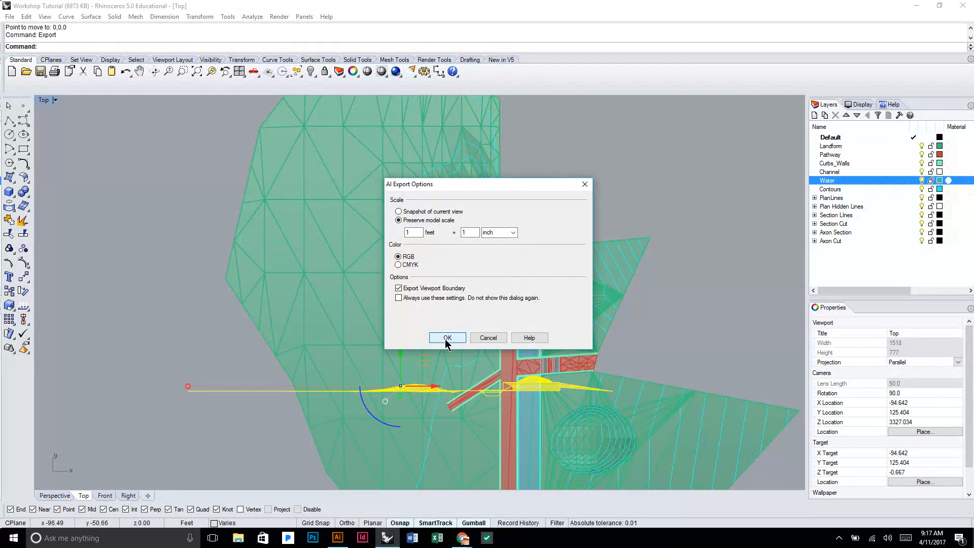
click(447, 339)
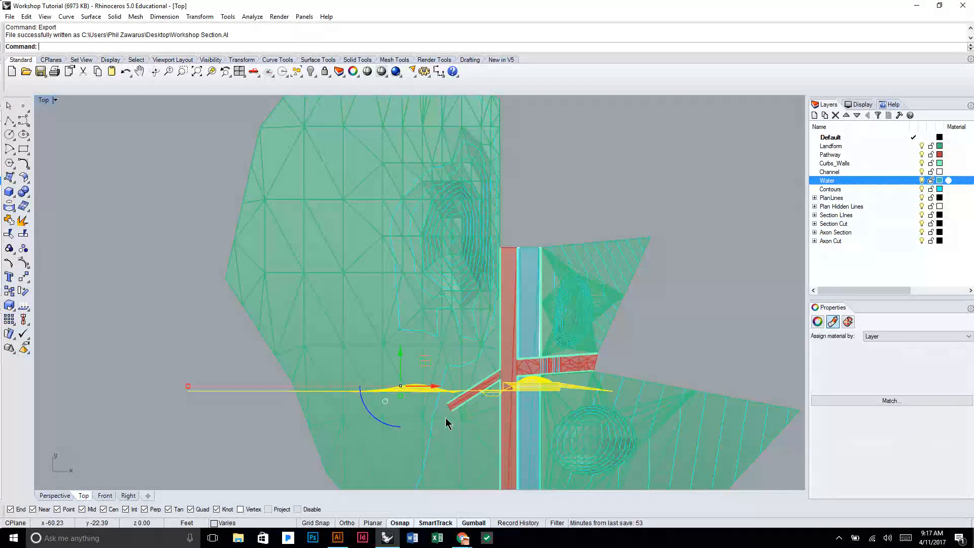
Step: Switch to Illustrator and open the re-exported "Workshop Section" file from the Desktop
click(338, 538)
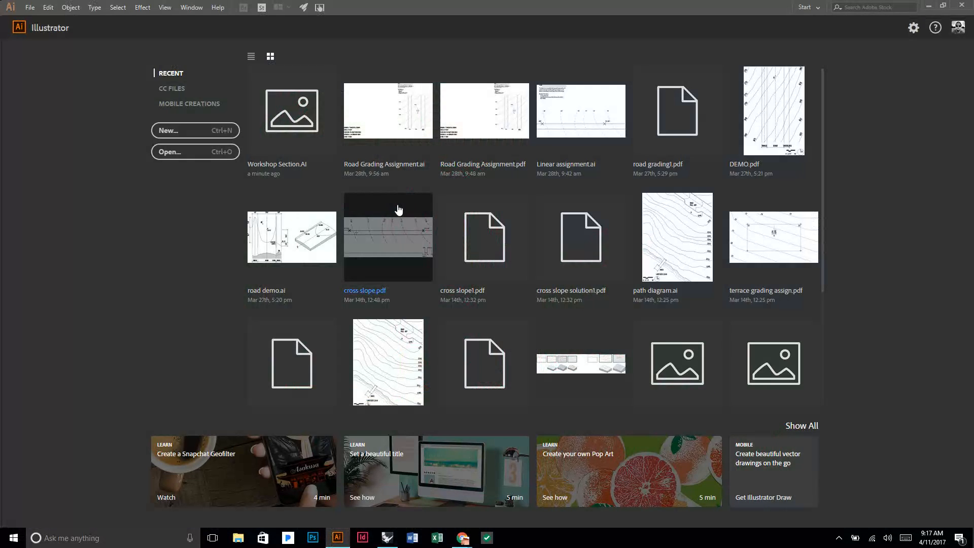
key(ctrl+o)
scroll(146, 172, down, 1)
click(145, 165)
click(305, 226)
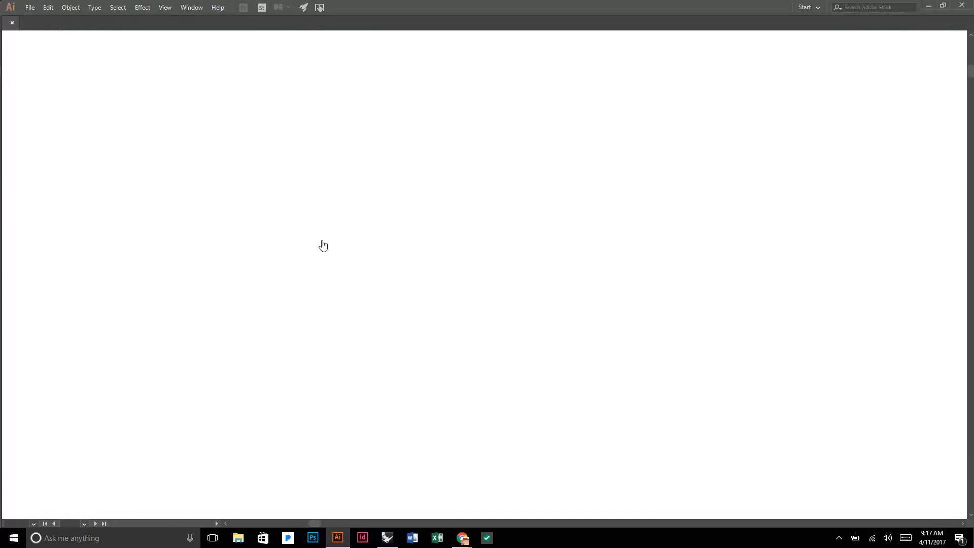
alt+scroll(415, 233, down, 7)
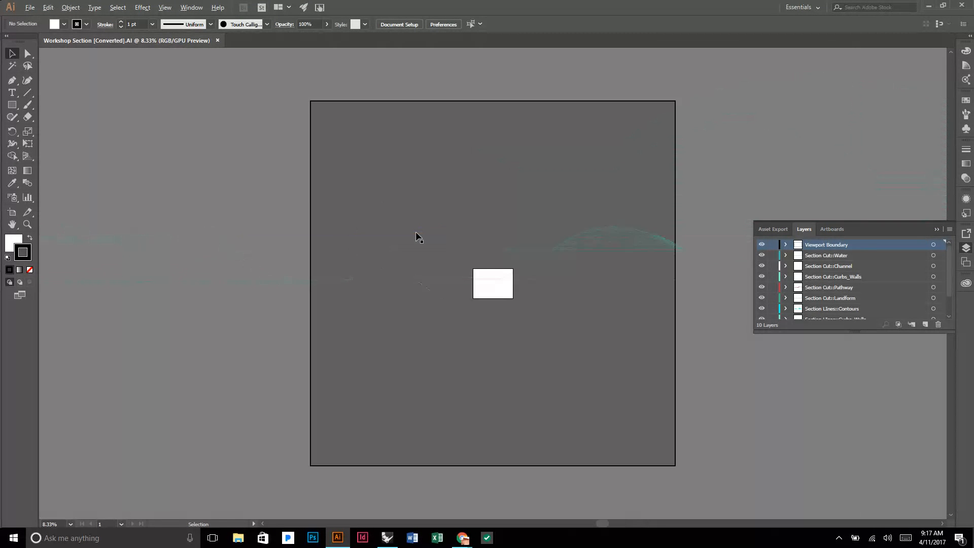
Step: Select all the artwork, scale it down to about 5016 by 2713 pt, and move it onto the artboard
key(ctrl+a)
key(ctrl+minus)
key(ctrl+minus)
key(ctrl+minus)
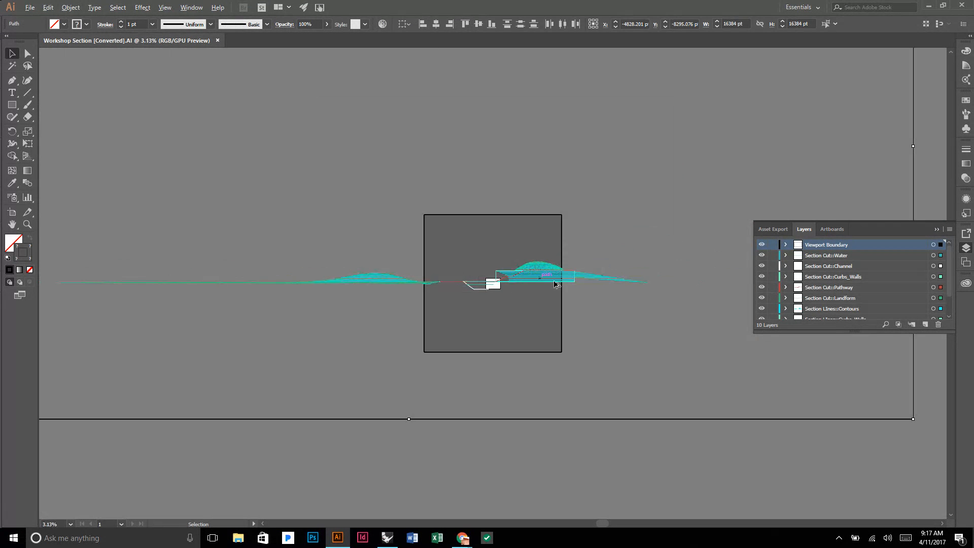
drag(912, 417, 443, 215)
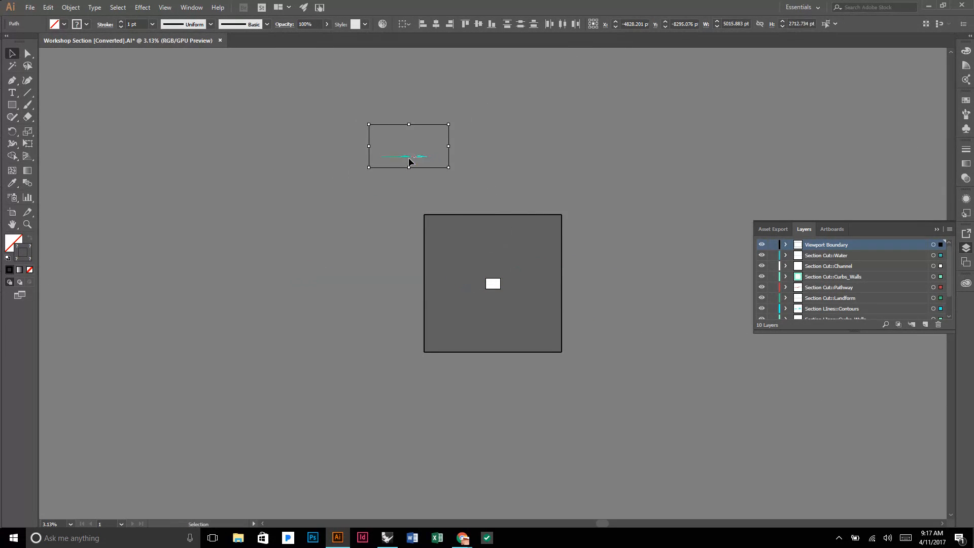
drag(416, 161, 499, 286)
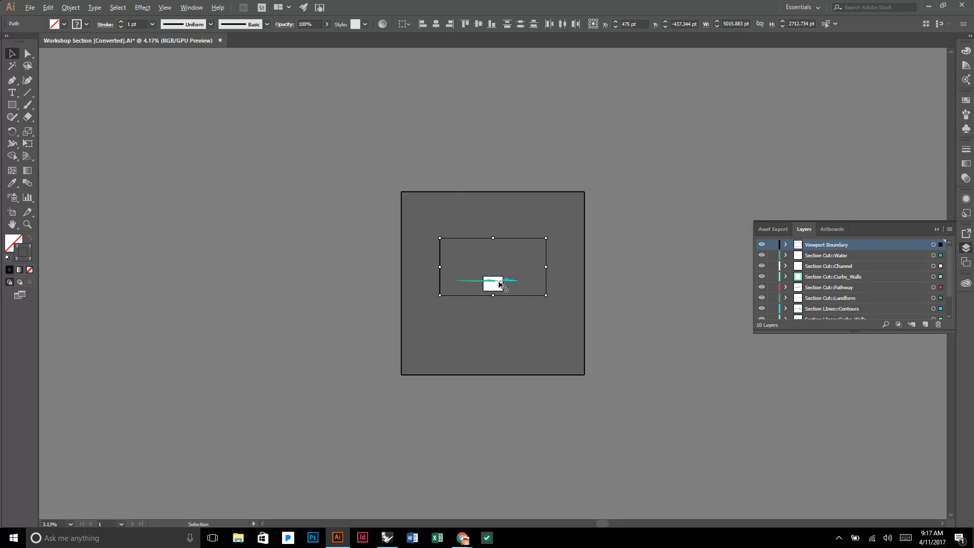
Step: Scale the section artwork down further and position it so the section lies across the artboard, leaving nothing selected
key(ctrl+0)
alt+scroll(536, 260, up, 3)
alt+scroll(535, 260, down, 2)
key(space)
drag(599, 288, 576, 361)
alt+shift+drag(750, 432, 551, 327)
drag(458, 292, 450, 388)
alt+scroll(452, 371, up, 4)
alt+scroll(450, 289, up, 1)
click(714, 246)
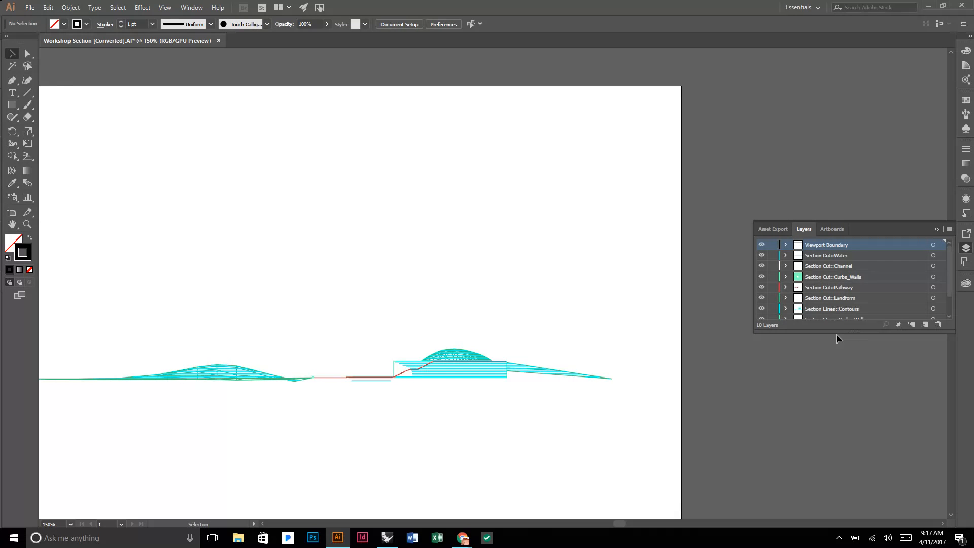
Step: Enlarge the layer list and hide the Contours, Curbs_Walls, Pathway and Landform layers of the "Section LInes" group
drag(836, 331, 837, 445)
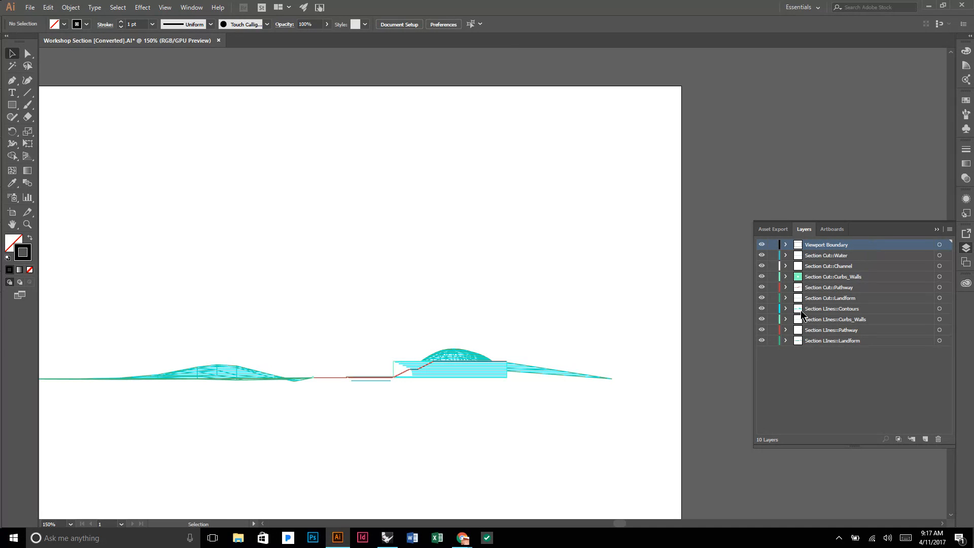
drag(762, 309, 758, 349)
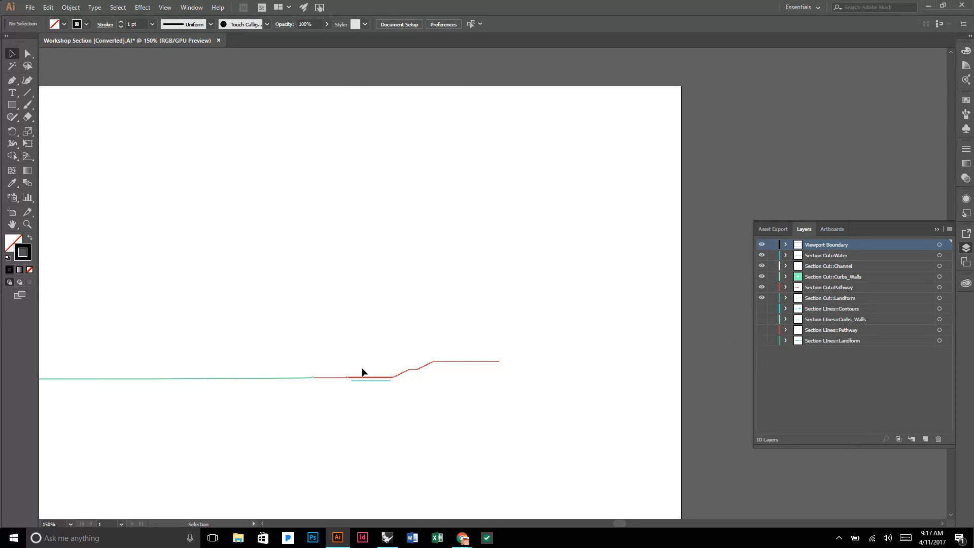
alt+scroll(349, 361, up, 2)
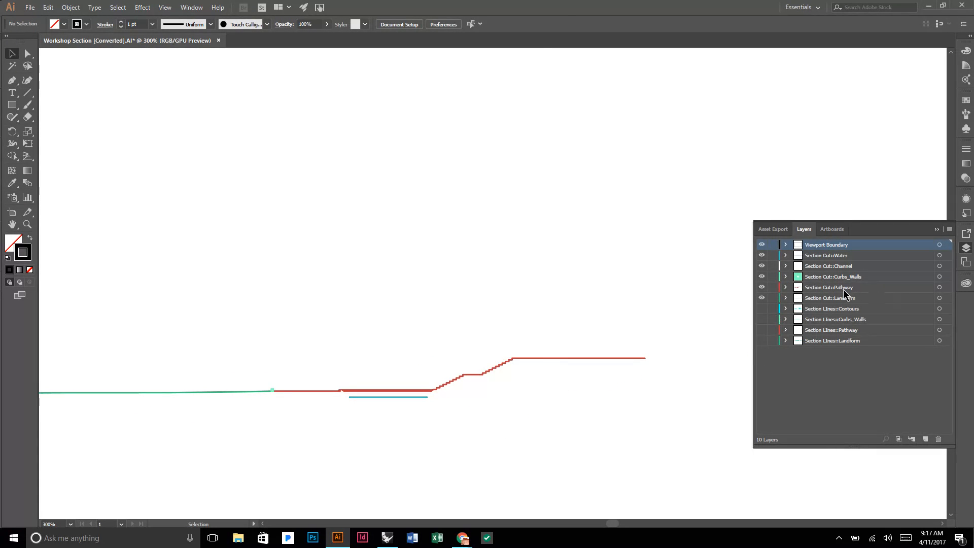
Step: Give the artwork on the five "Section Cut" layers a dark grey 353535 stroke with a 2 pt weight
click(939, 298)
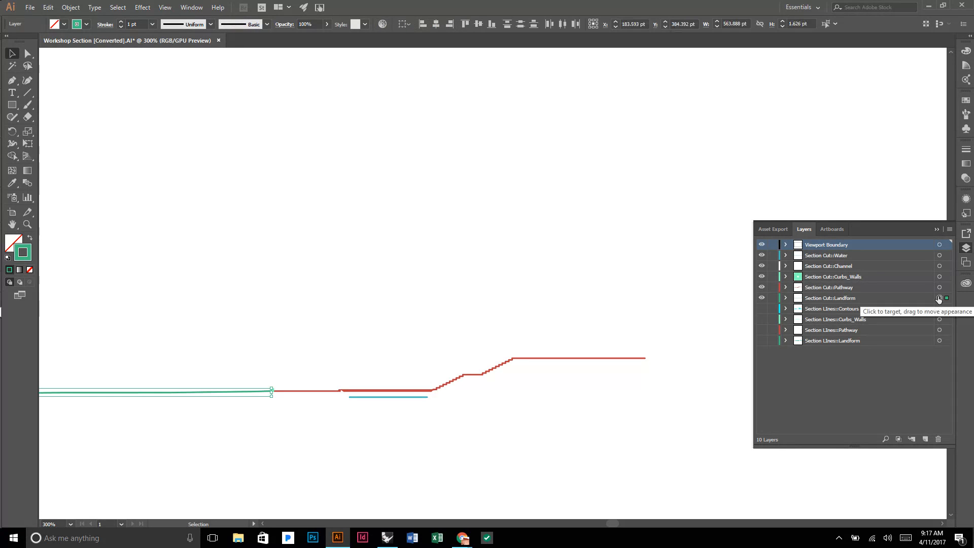
shift+click(939, 255)
shift+click(939, 266)
shift+click(939, 276)
shift+click(941, 287)
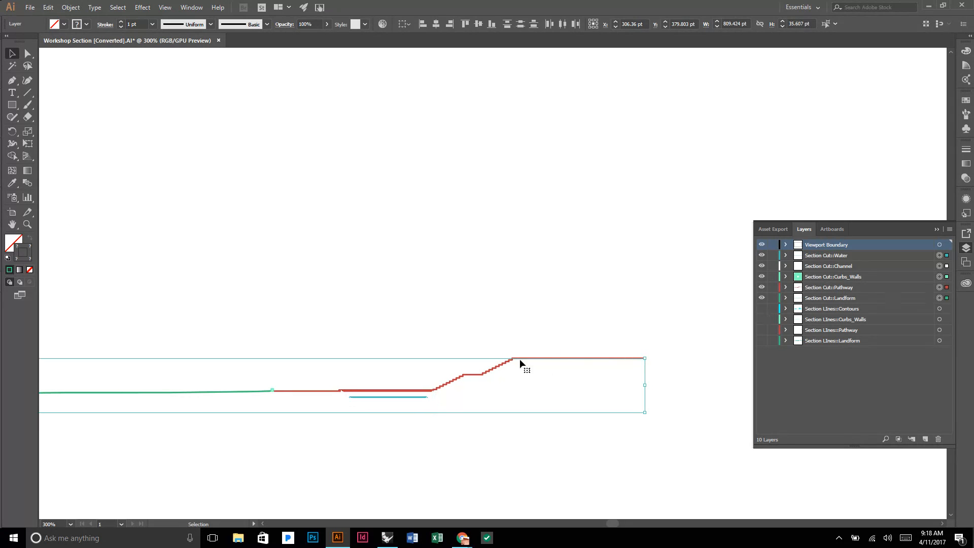
double_click(22, 259)
mouse_move(349, 211)
mouse_down()
mouse_move(366, 208)
mouse_move(271, 253)
mouse_up()
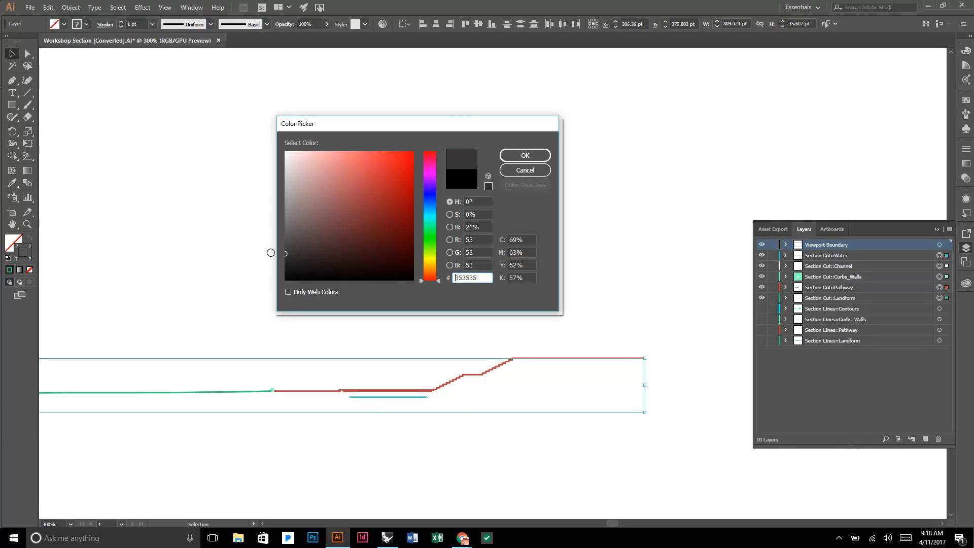
click(516, 154)
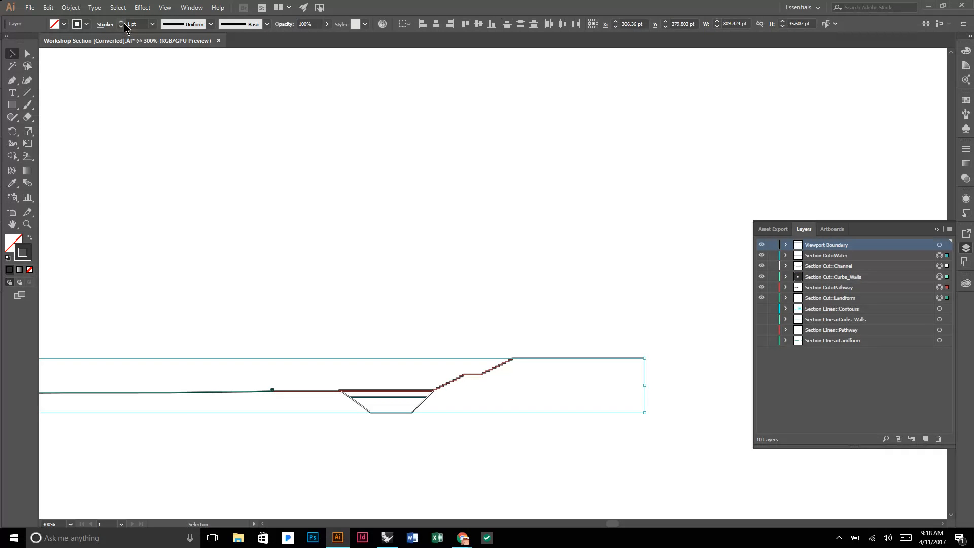
click(120, 21)
click(327, 123)
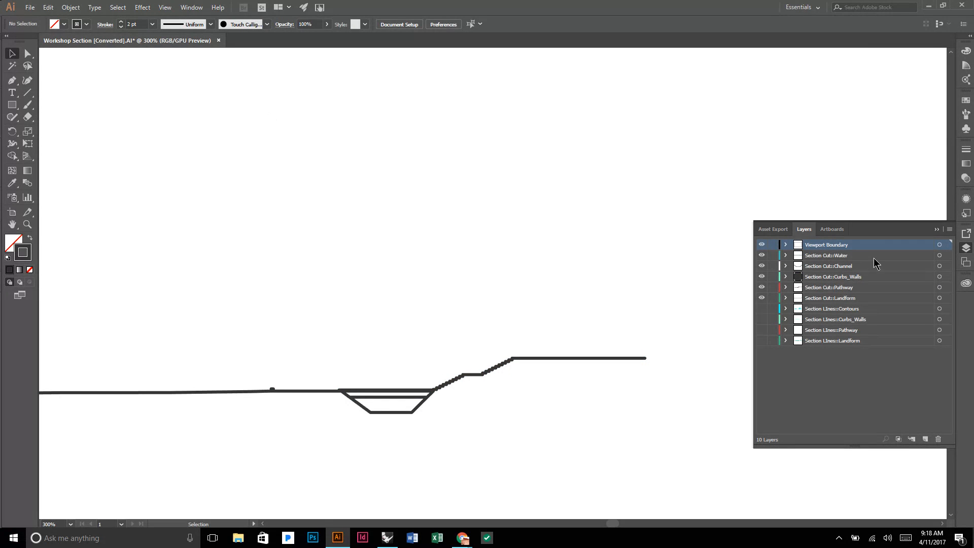
Step: Show the four "Section LInes" layers and give their artwork the section cut's dark grey stroke with a 0.25 pt weight, leaving nothing selected
drag(758, 308, 764, 342)
click(939, 309)
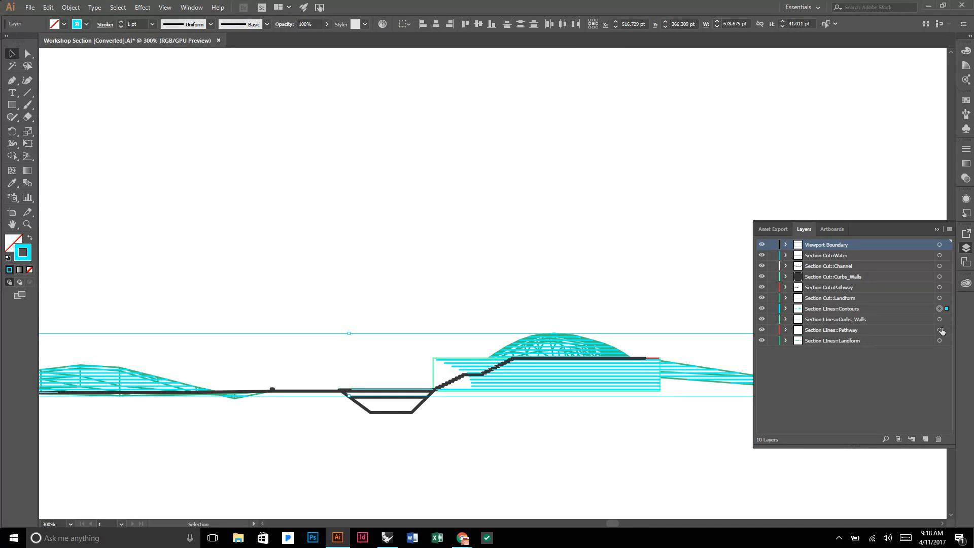
shift+click(940, 341)
shift+click(939, 330)
shift+click(940, 320)
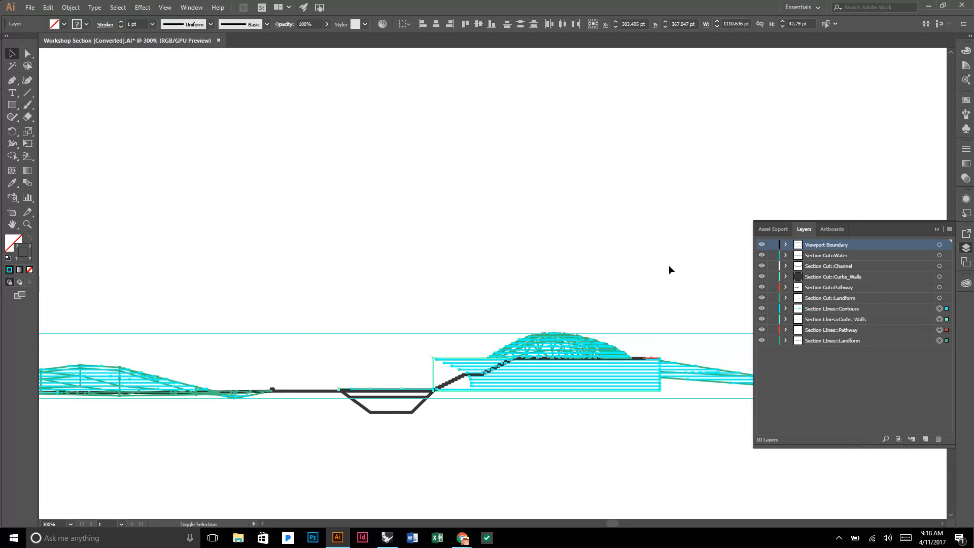
key(i)
click(396, 412)
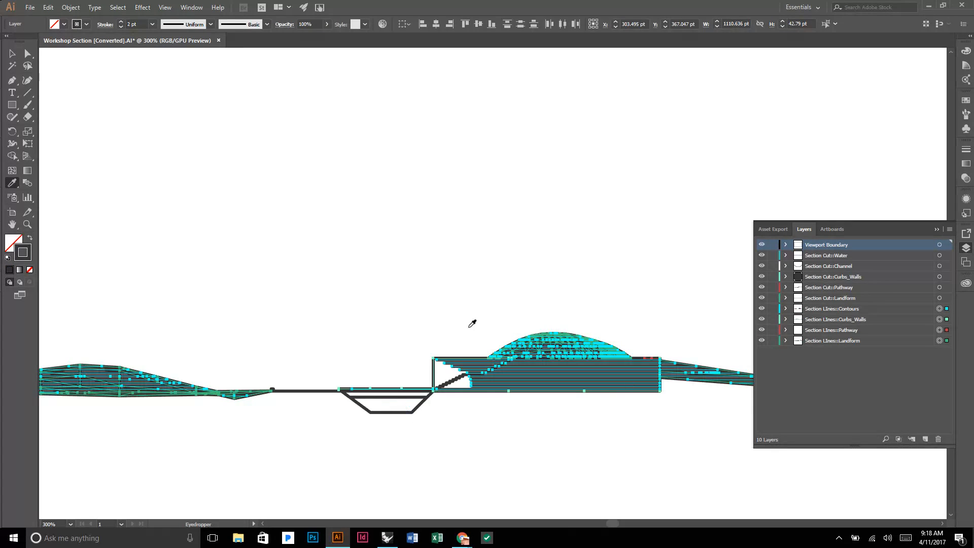
click(152, 24)
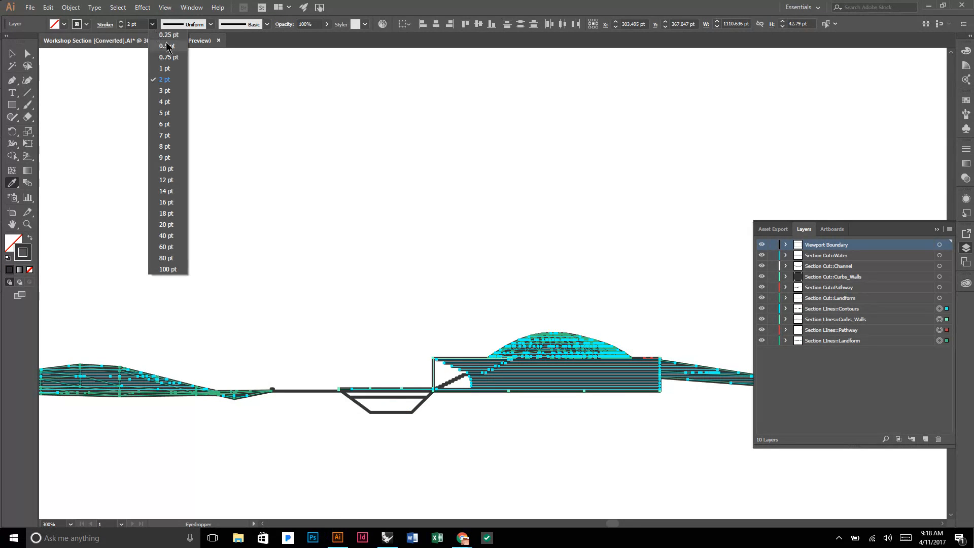
click(163, 36)
key(v)
click(370, 185)
Step: Examine the line weights of the section linework up close and across the whole artboard
alt+scroll(372, 186, down, 1)
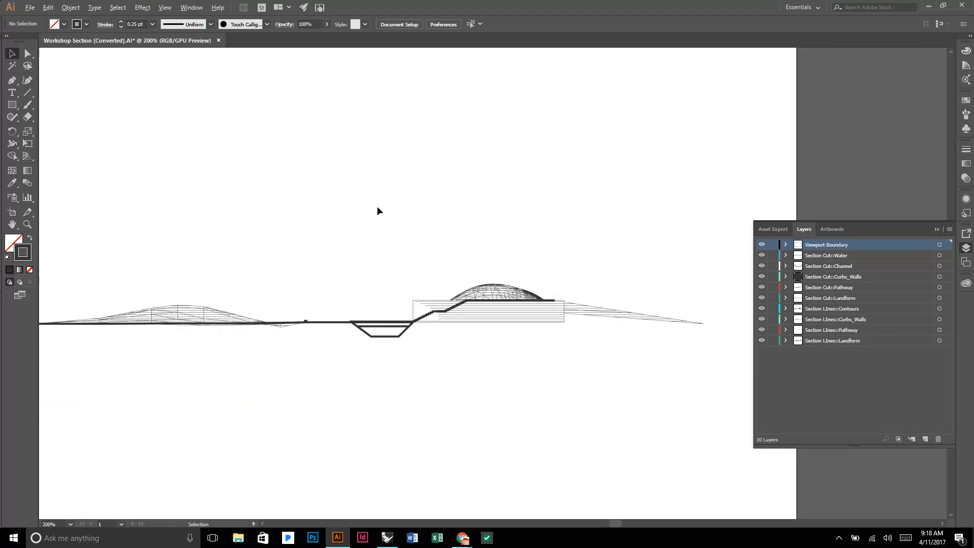
alt+scroll(365, 306, up, 3)
alt+scroll(338, 300, down, 3)
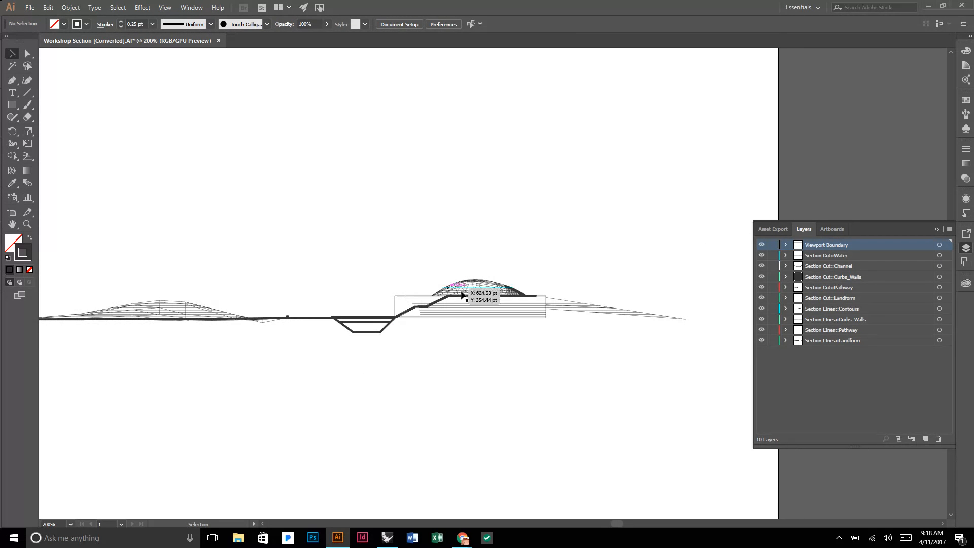
drag(267, 212, 366, 230)
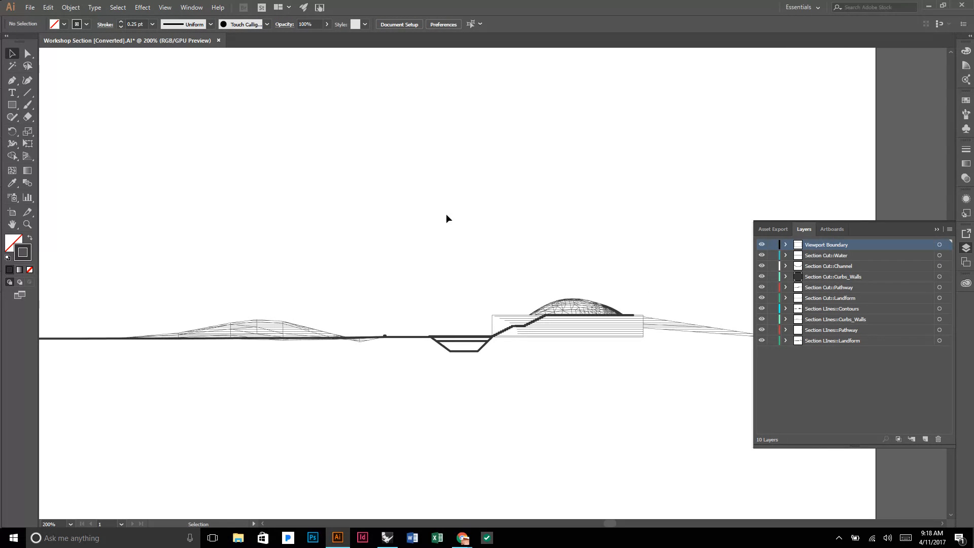
scroll(563, 226, down, 3)
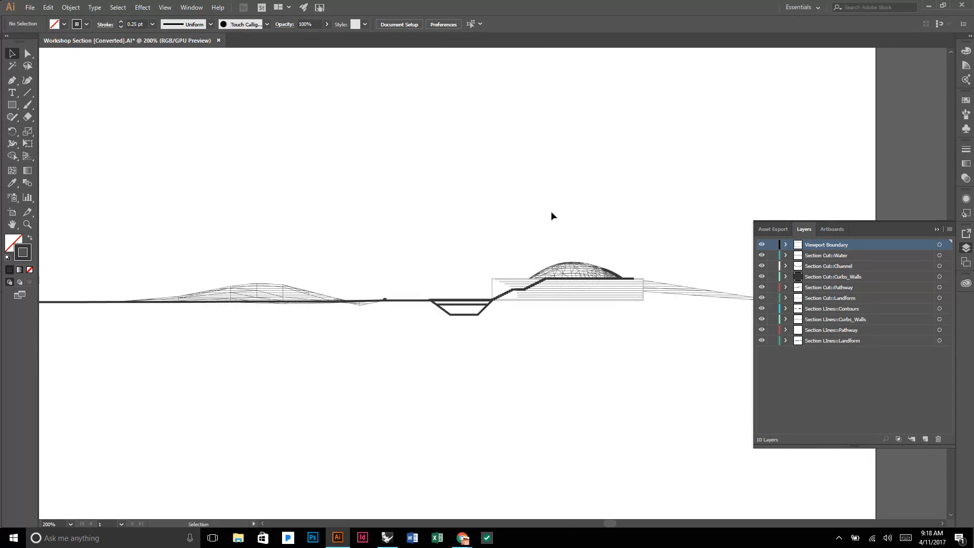
alt+scroll(552, 213, down, 3)
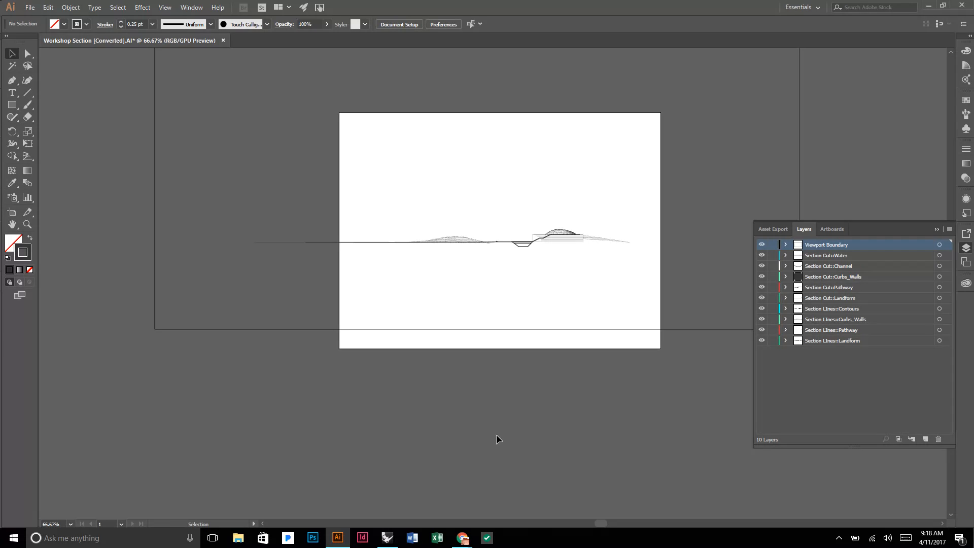
mouse_move(463, 538)
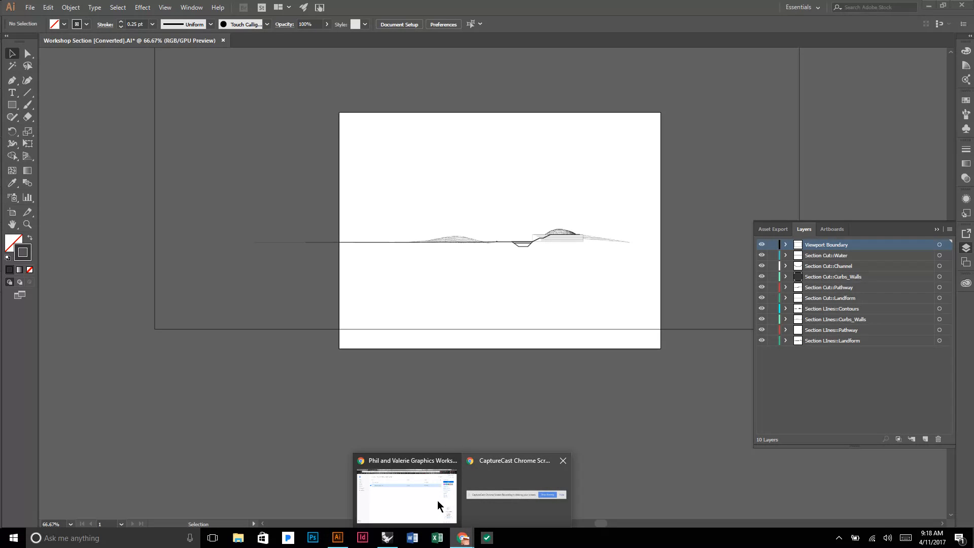
mouse_move(497, 488)
click(425, 504)
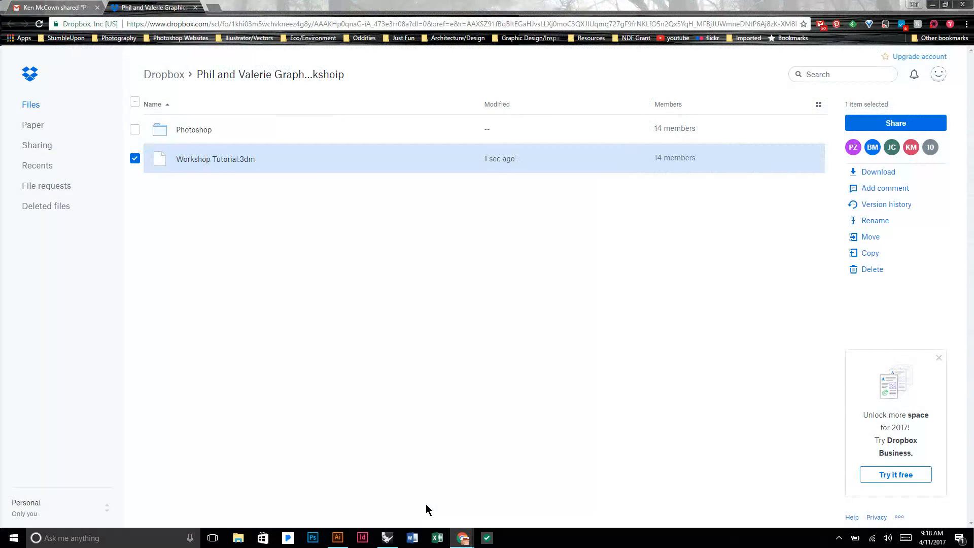
click(933, 24)
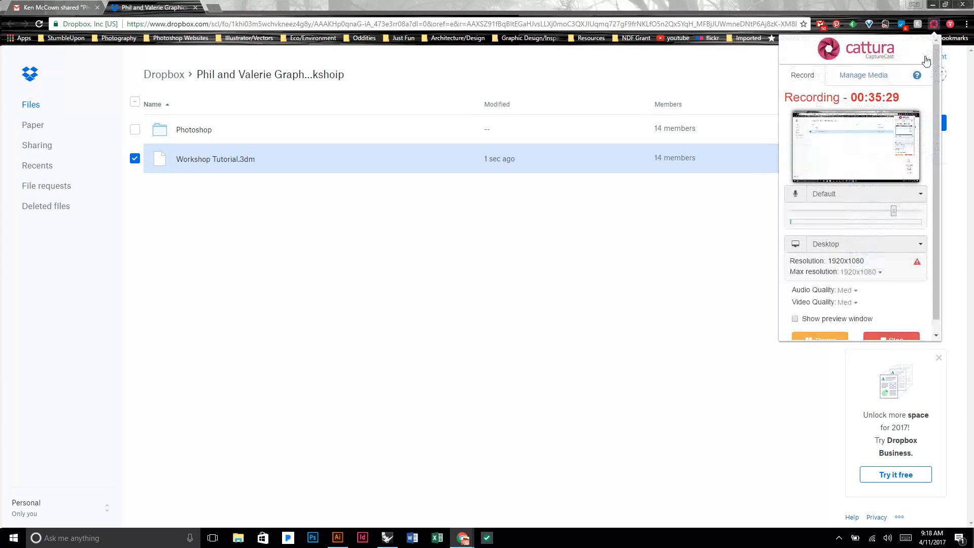